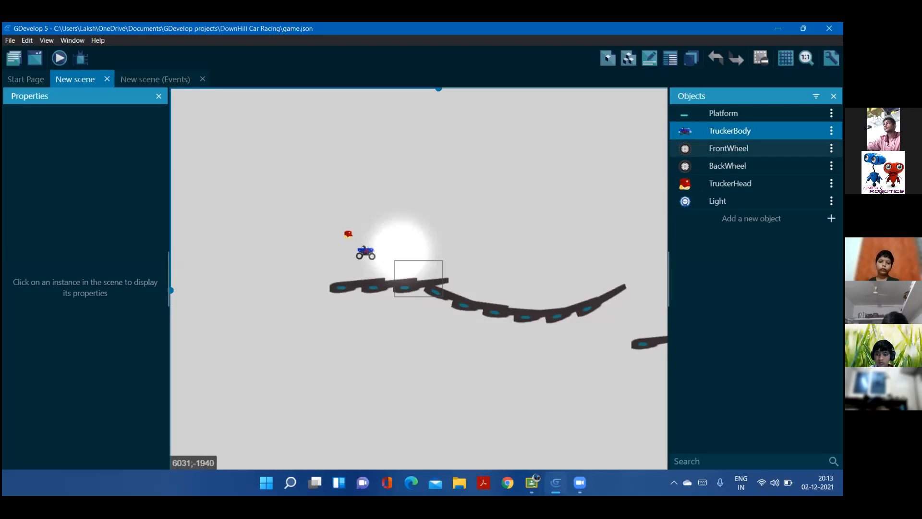
Look through the BackWheel, TruckerHead and Light objects, and check the Light instance placed in the scene
click(759, 164)
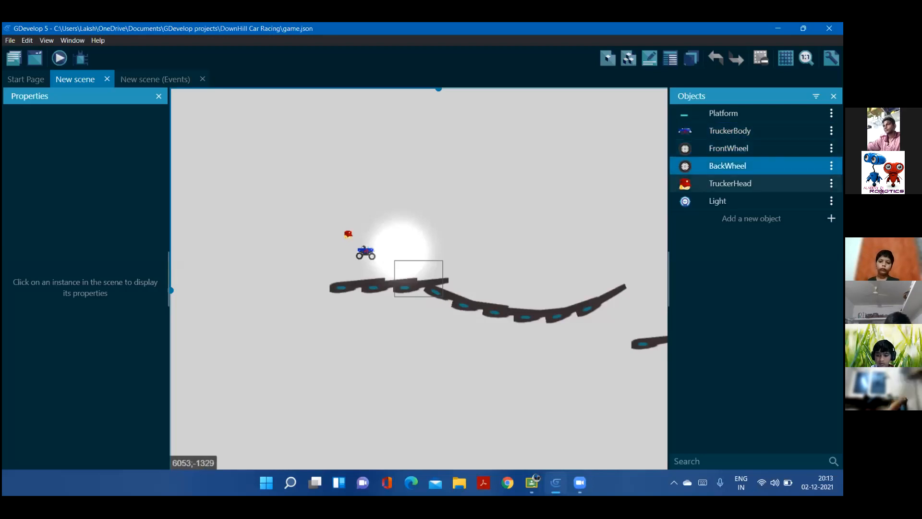
click(760, 182)
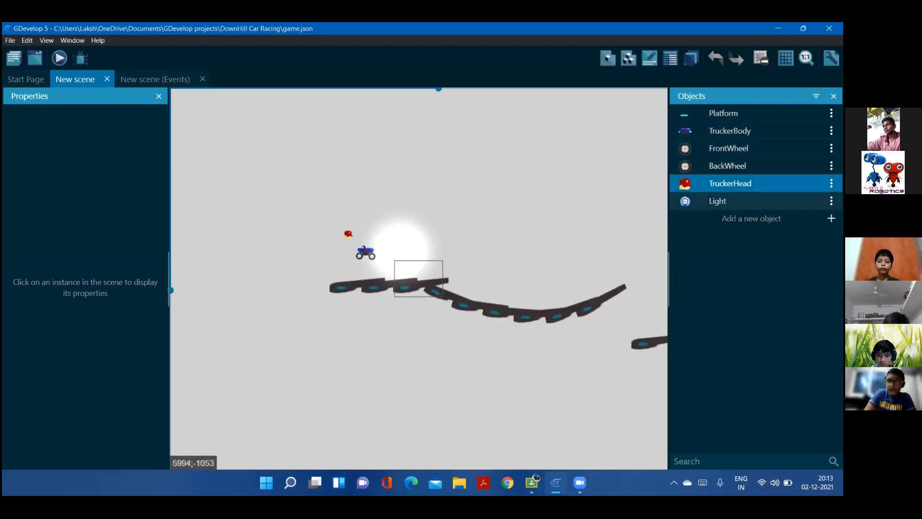
click(758, 198)
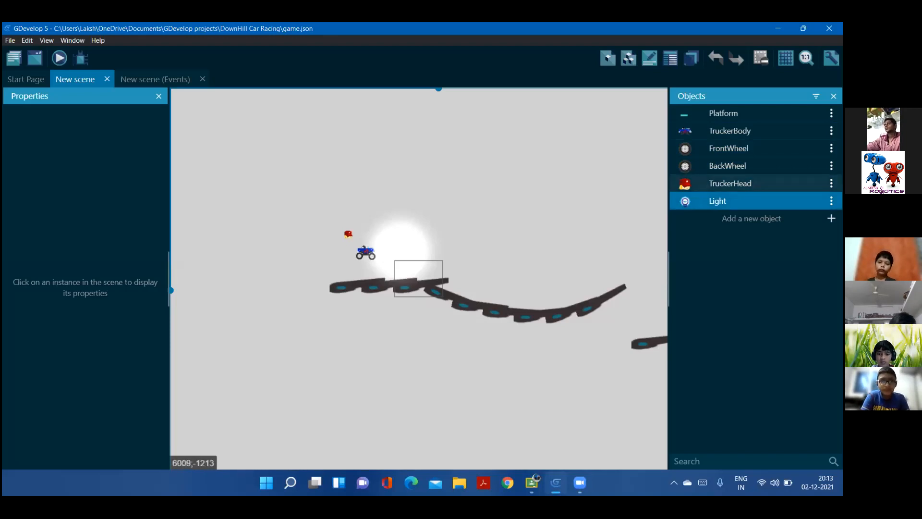
click(380, 234)
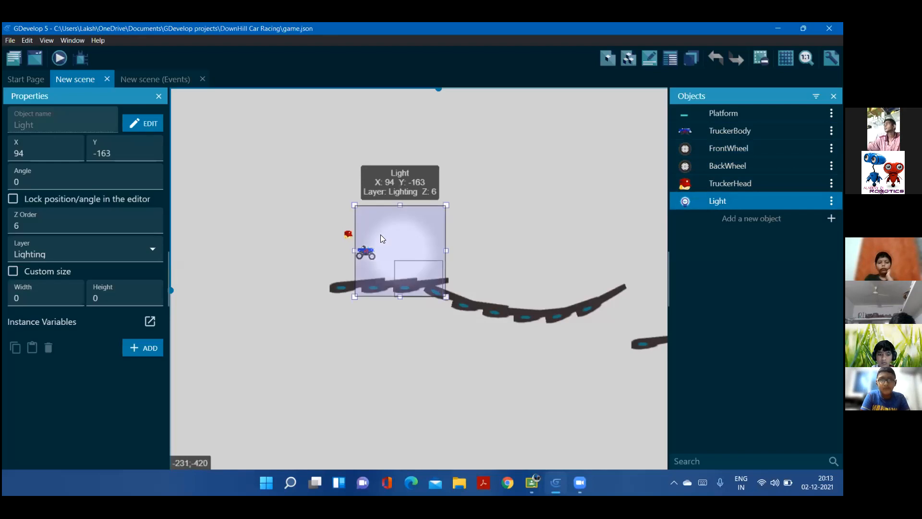
click(486, 263)
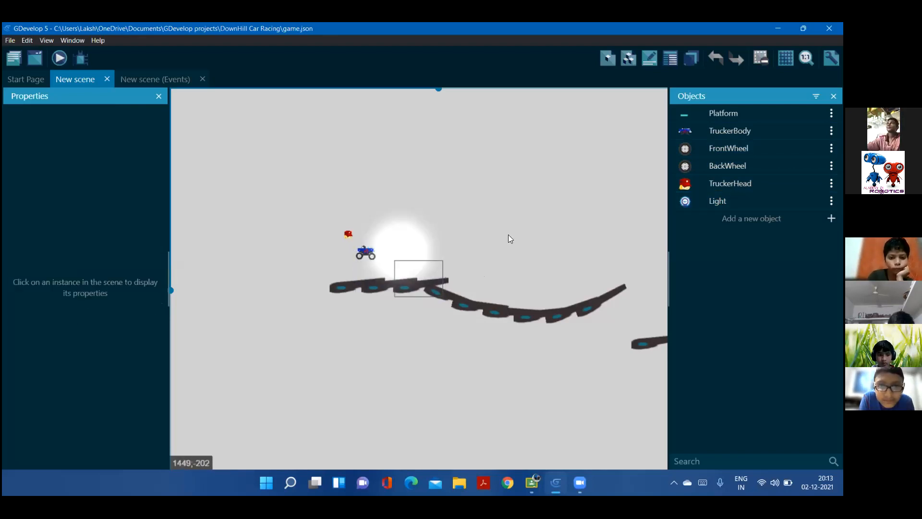
Examine the TruckerHead instance and the Light instance around the truck up close
scroll(377, 248, up, 5)
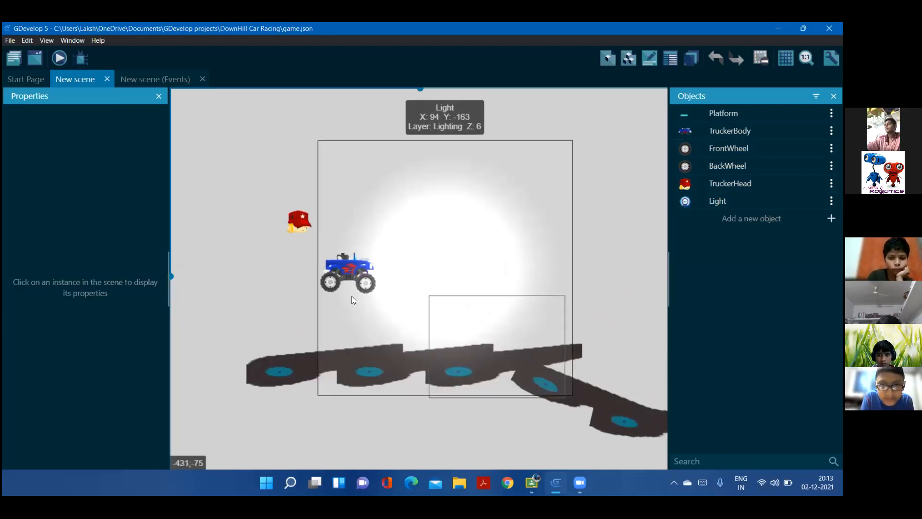
scroll(351, 296, up, 1)
scroll(311, 229, up, 3)
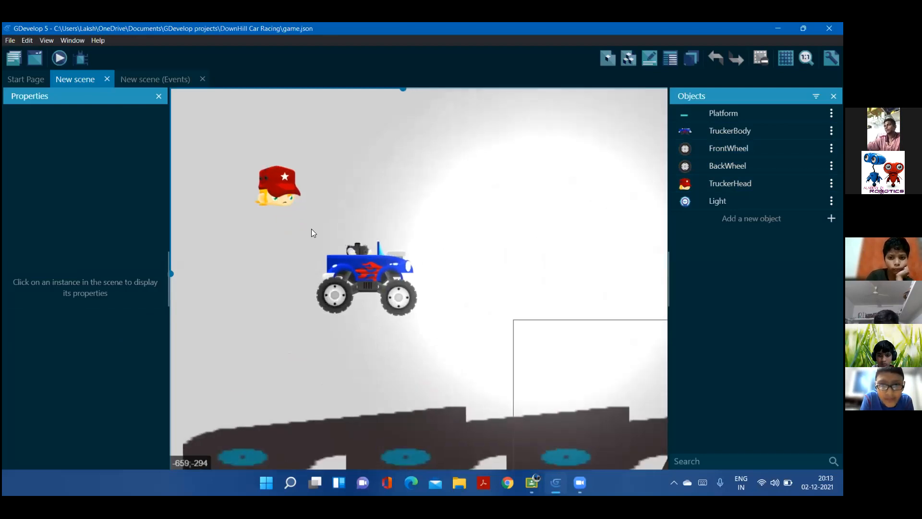
scroll(311, 229, up, 2)
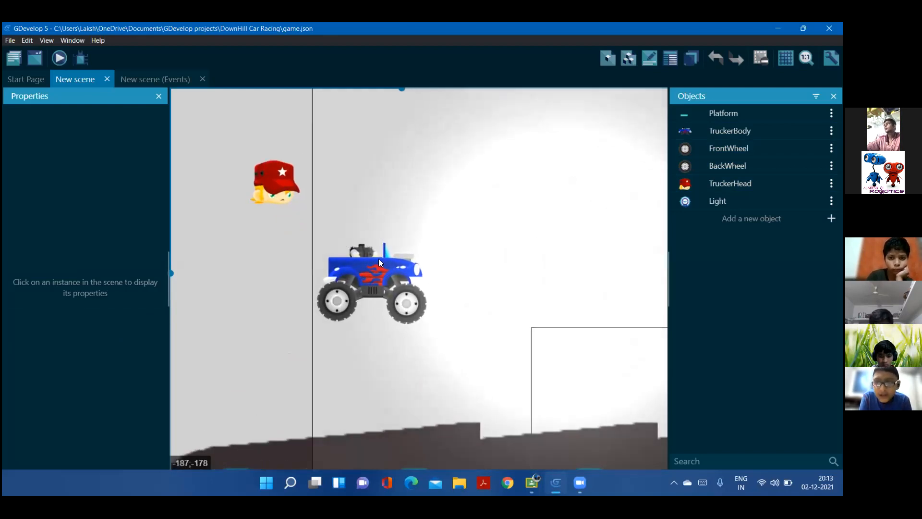
click(278, 172)
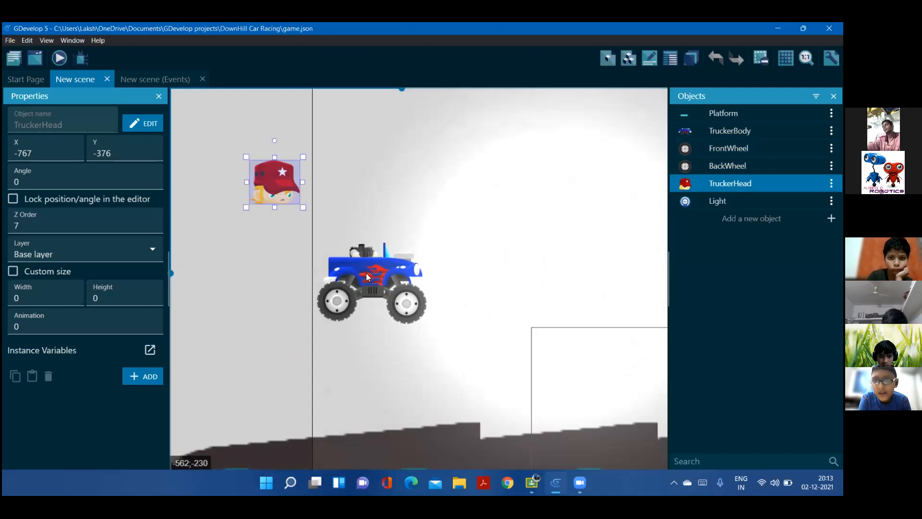
click(351, 287)
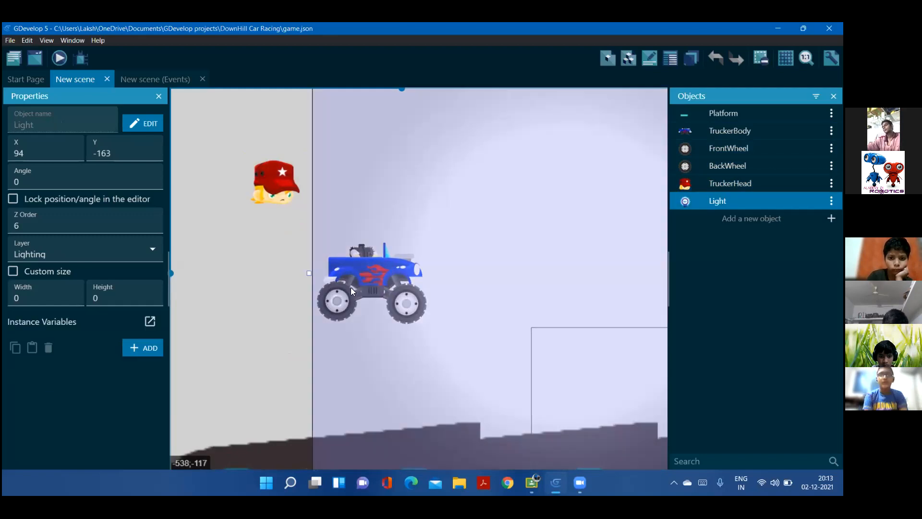
click(224, 301)
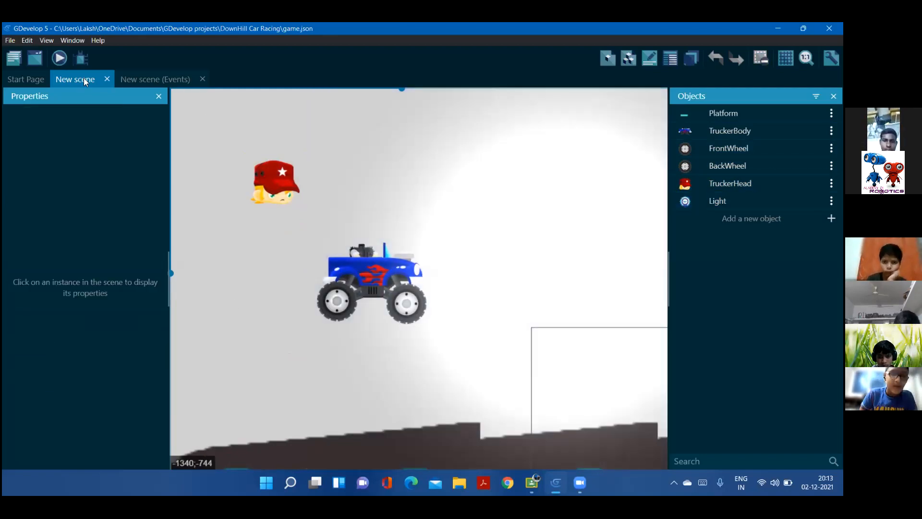
Glance at the scene's events, and check the project's game settings and global variables
click(143, 80)
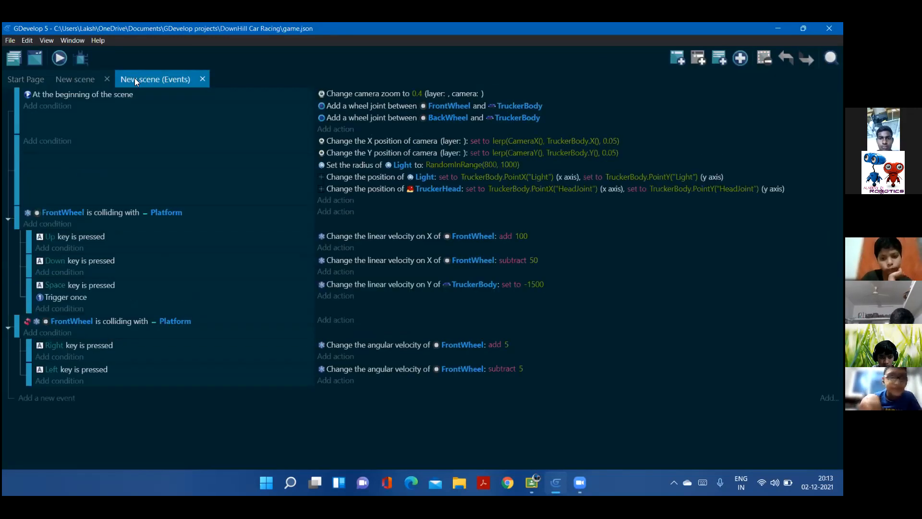
click(75, 79)
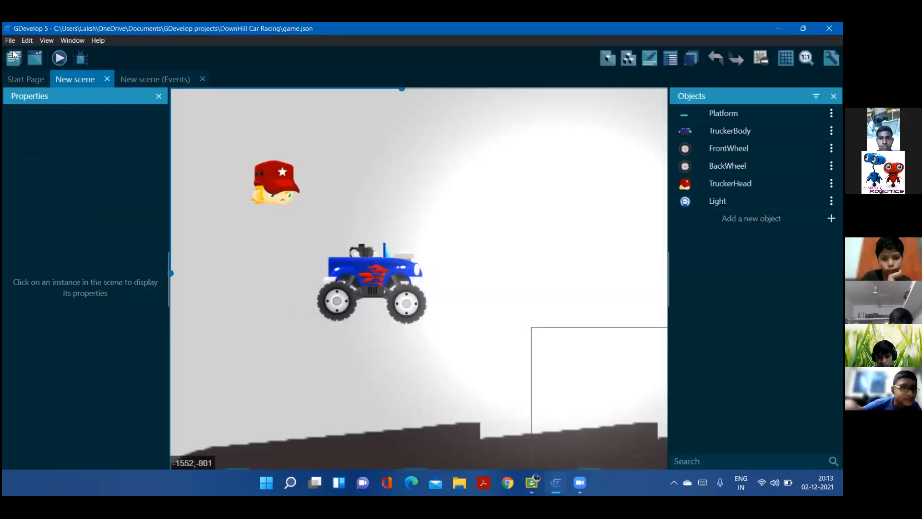
click(13, 55)
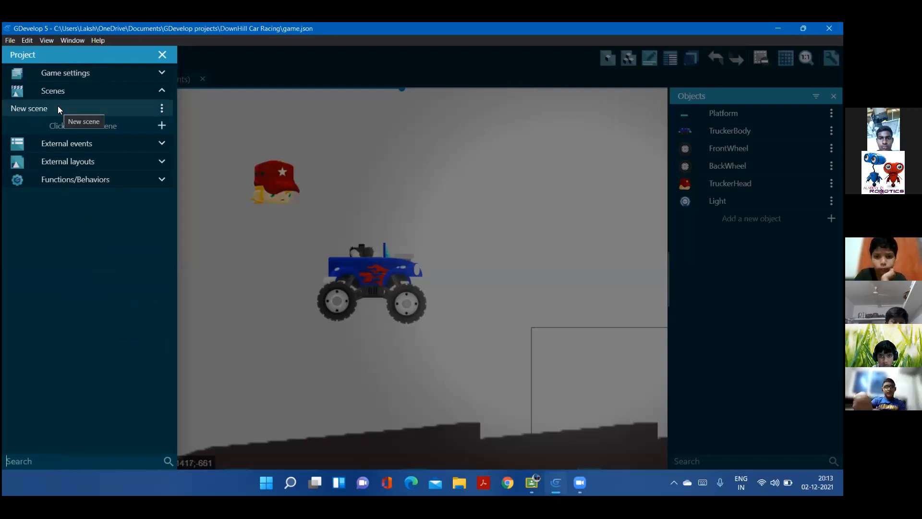
click(100, 72)
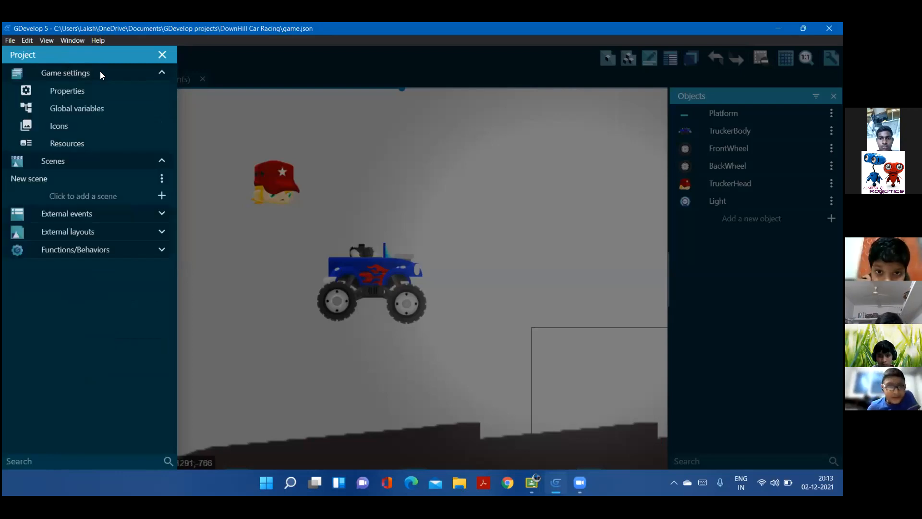
click(96, 107)
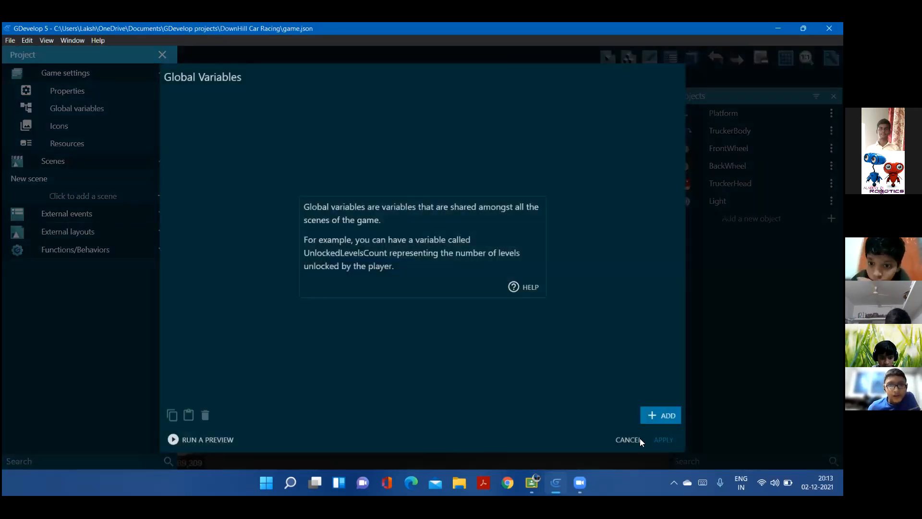
click(627, 439)
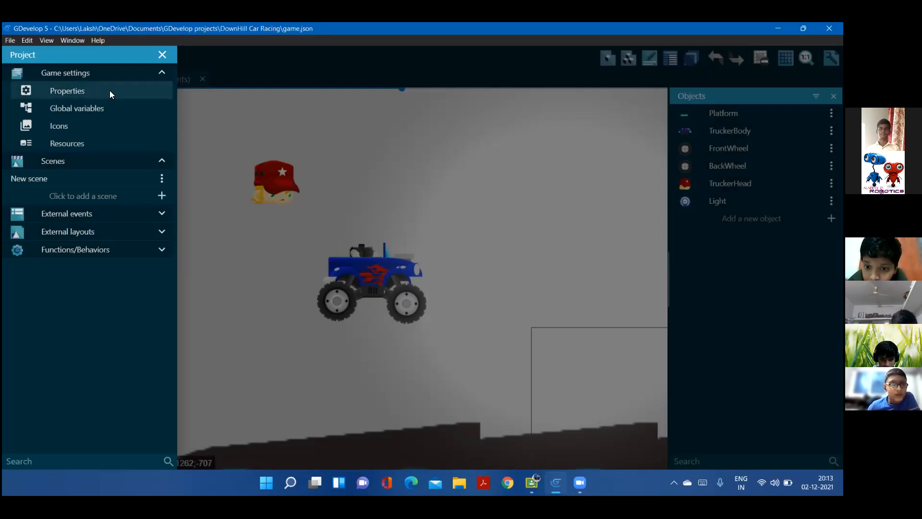
click(163, 54)
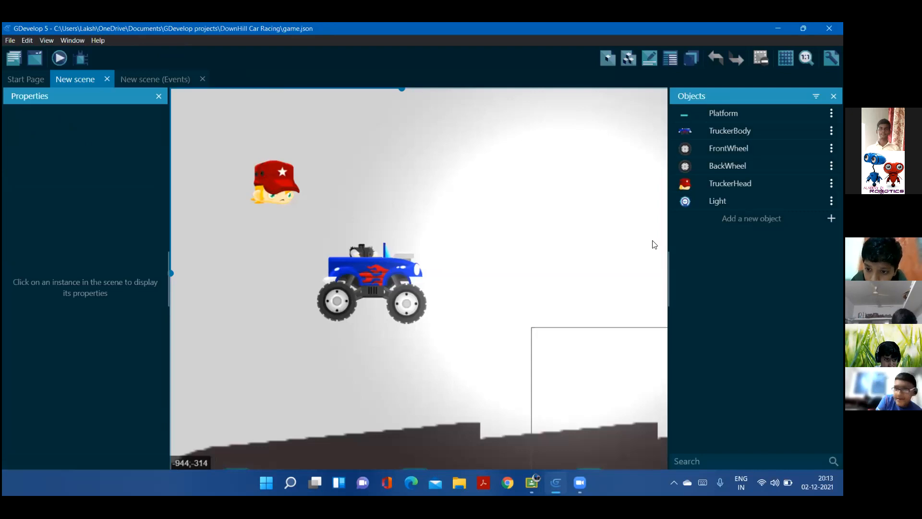
Show the scene's layers and view the truck together with the start of the track
click(690, 59)
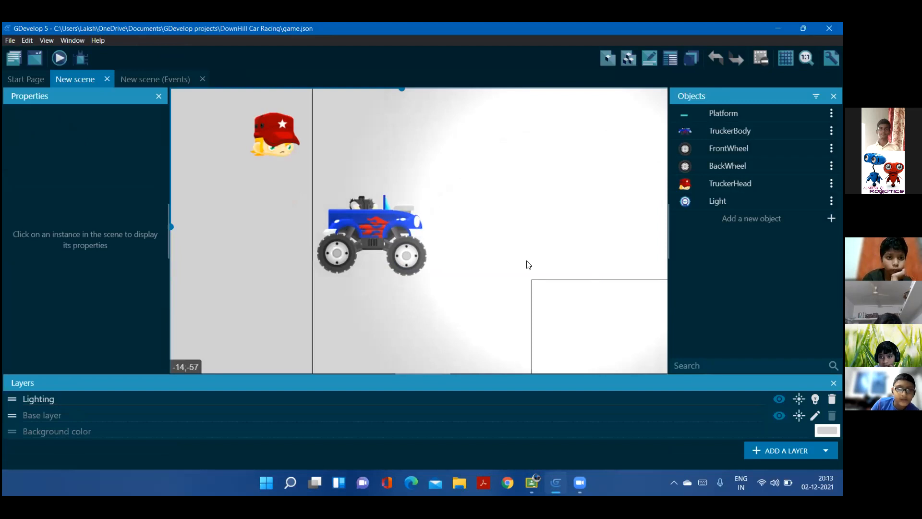
scroll(528, 265, down, 3)
scroll(528, 264, down, 5)
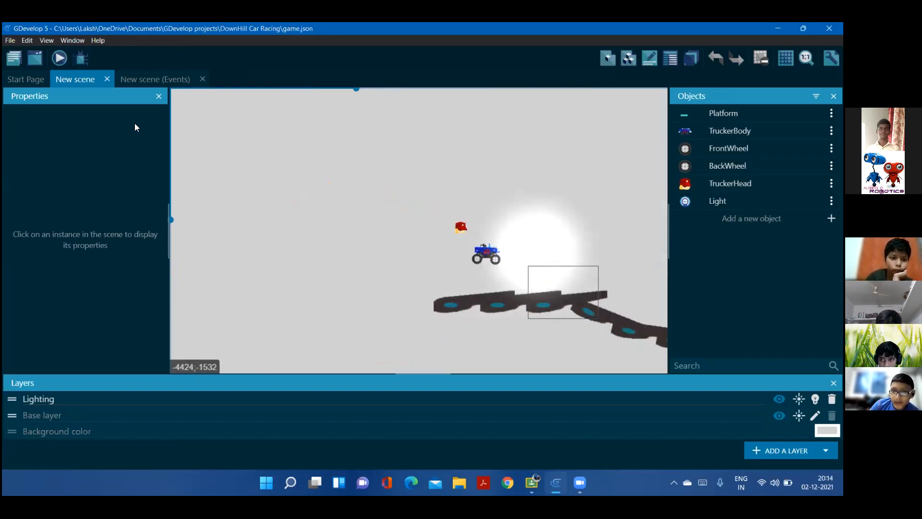
Review the scene's event sheet, close it and return to the scene layout
click(164, 80)
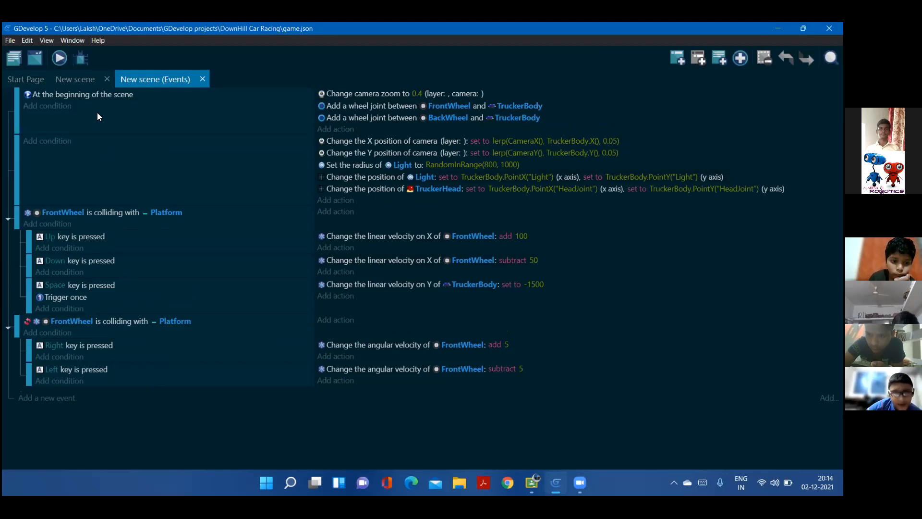
click(202, 80)
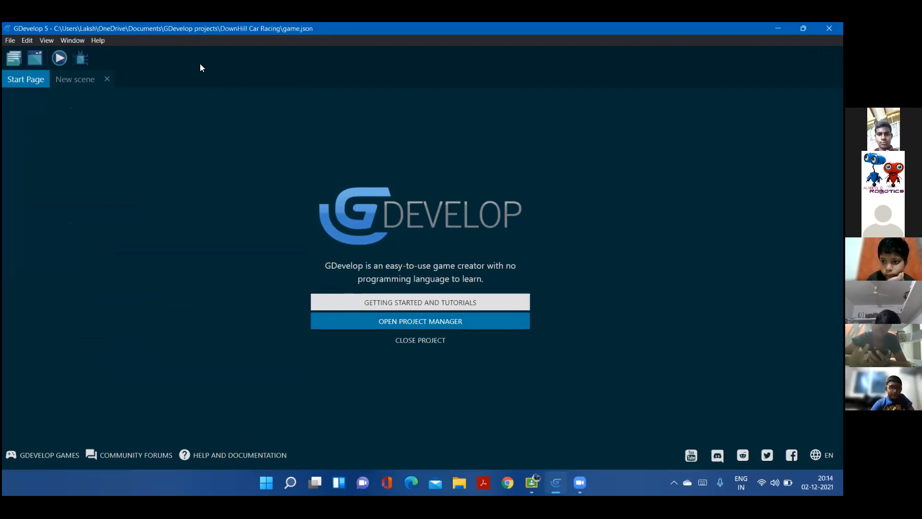
click(86, 78)
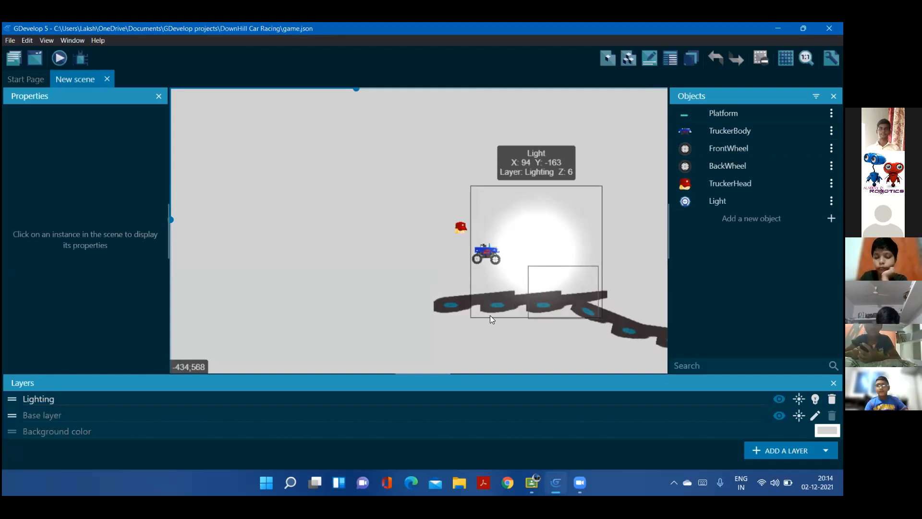
Inspect the Platform object's Physics2 behavior settings, leave its editor and select TruckerBody
click(752, 117)
double_click(751, 116)
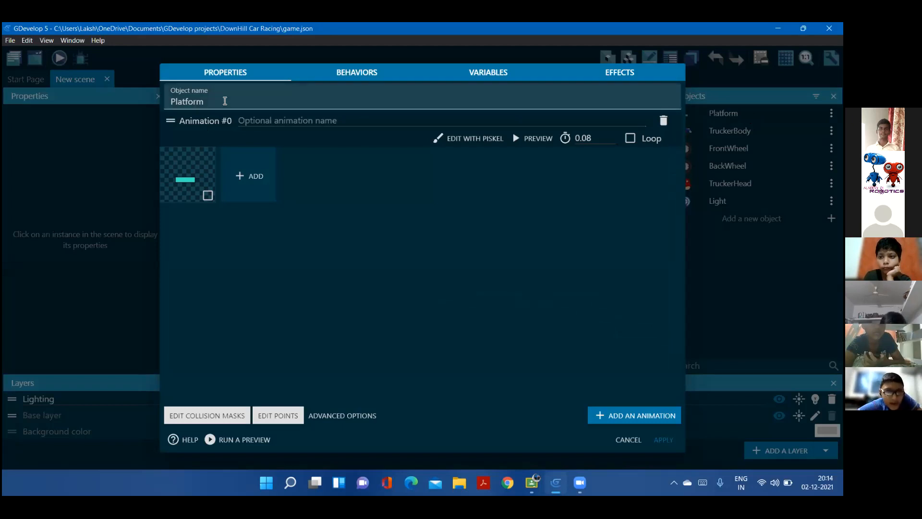
click(366, 73)
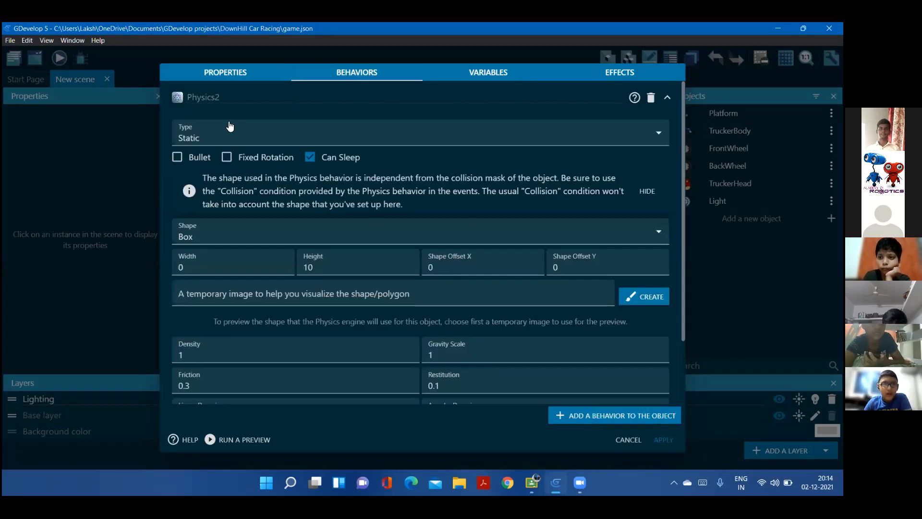
click(627, 438)
click(728, 130)
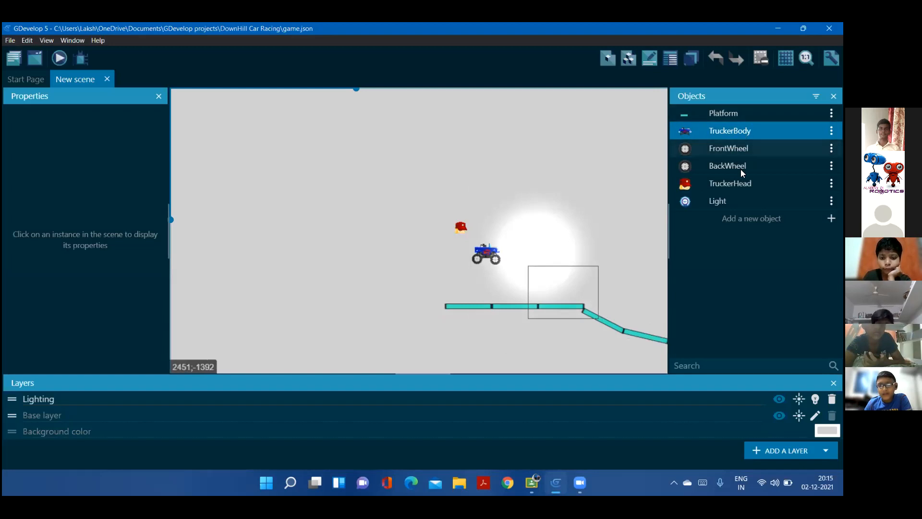
Inspect the Light object's properties, behaviors and variables, and check the properties of its instance in the scene
click(735, 201)
double_click(736, 201)
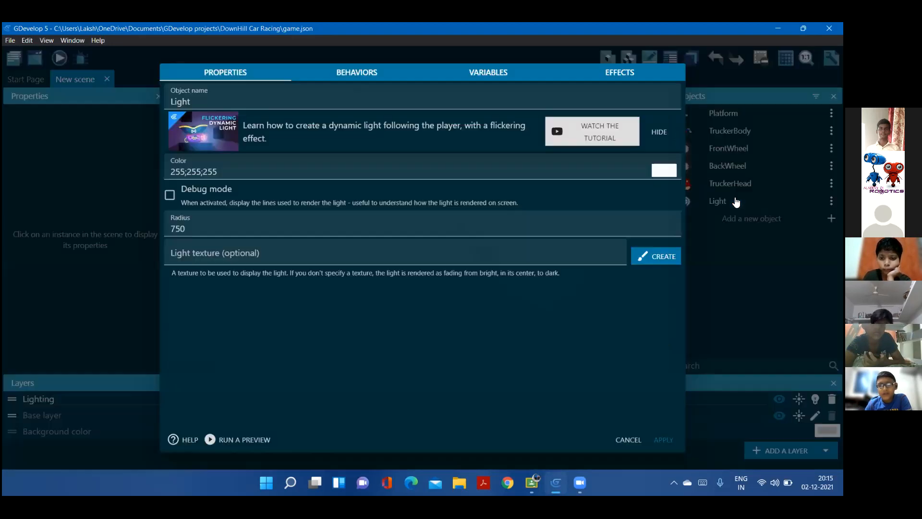
click(359, 72)
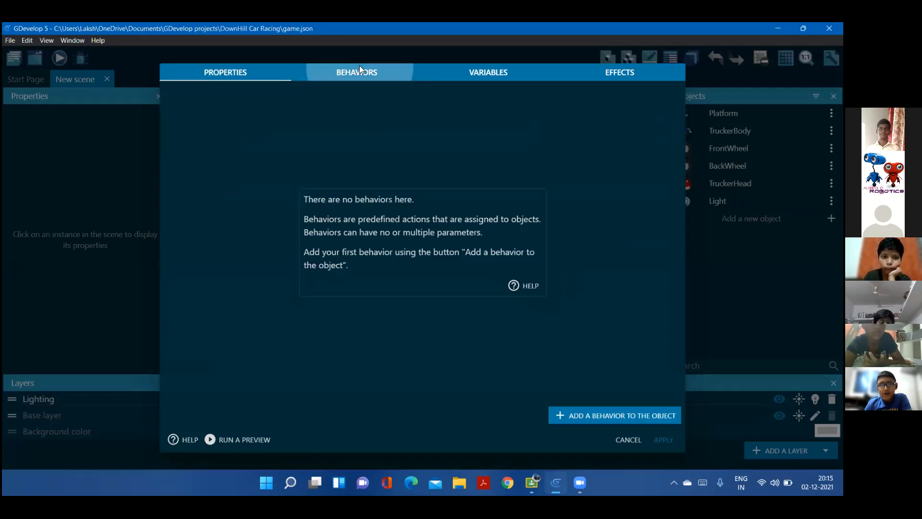
click(461, 72)
click(228, 73)
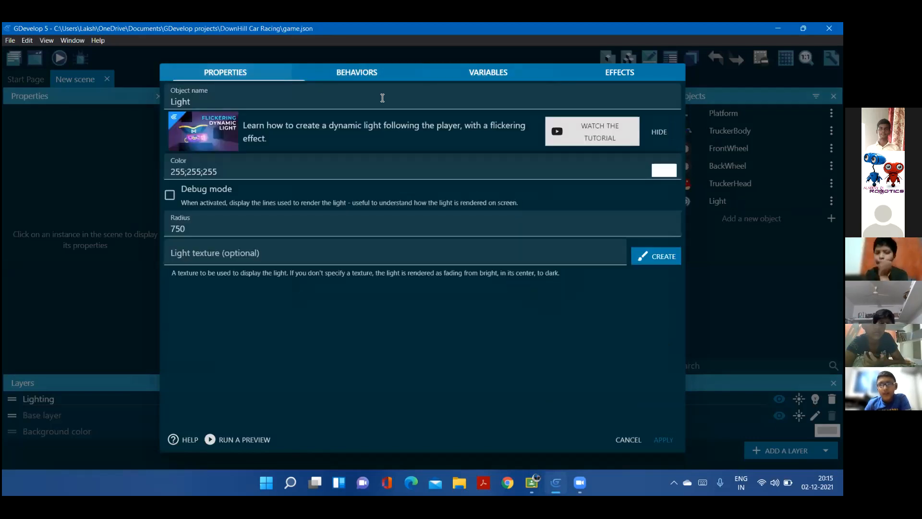
click(630, 440)
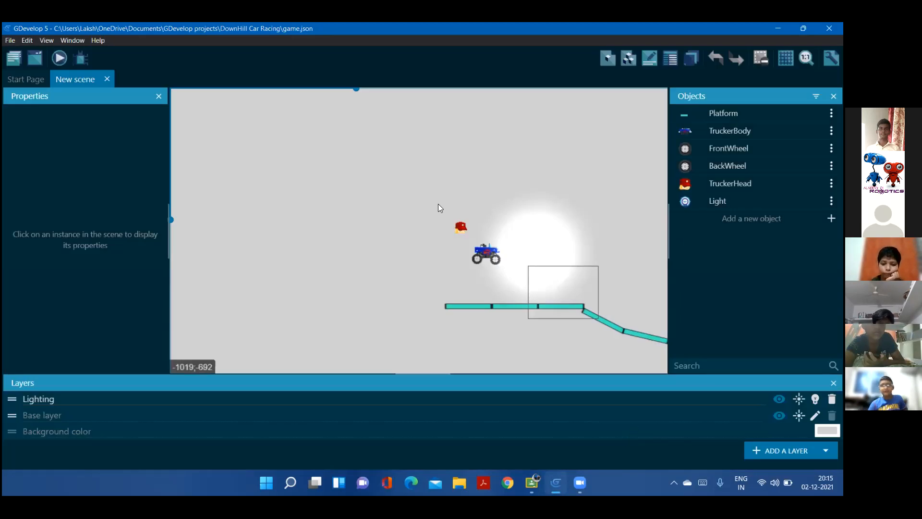
click(544, 235)
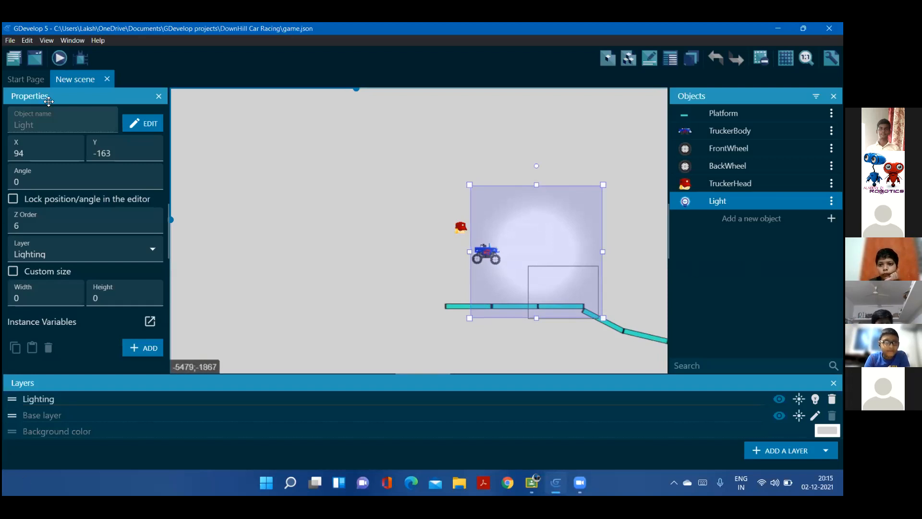
Close the DownHill Car Racing project and create a new project from the Empty game starter
click(33, 80)
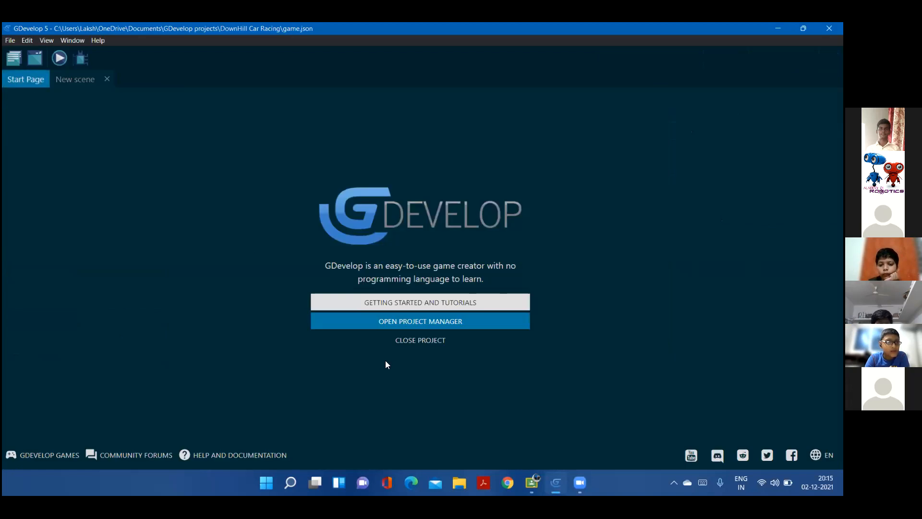
click(398, 341)
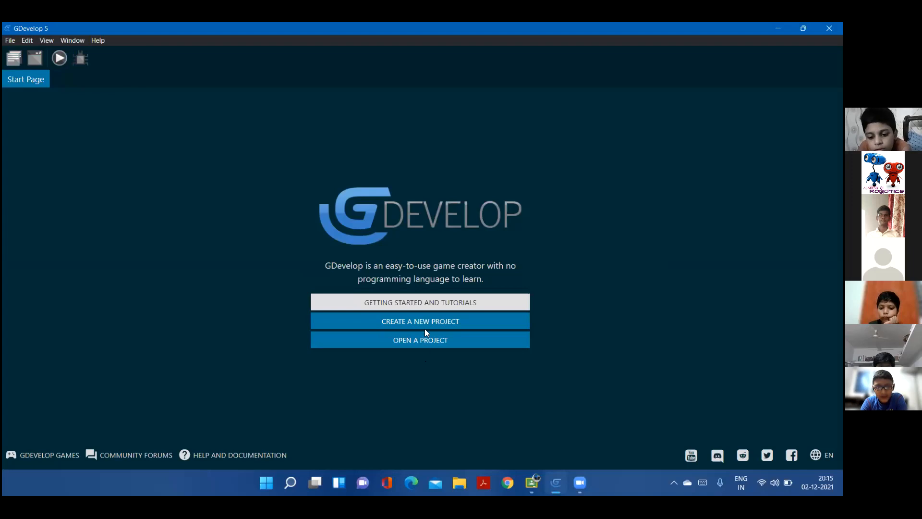
click(424, 316)
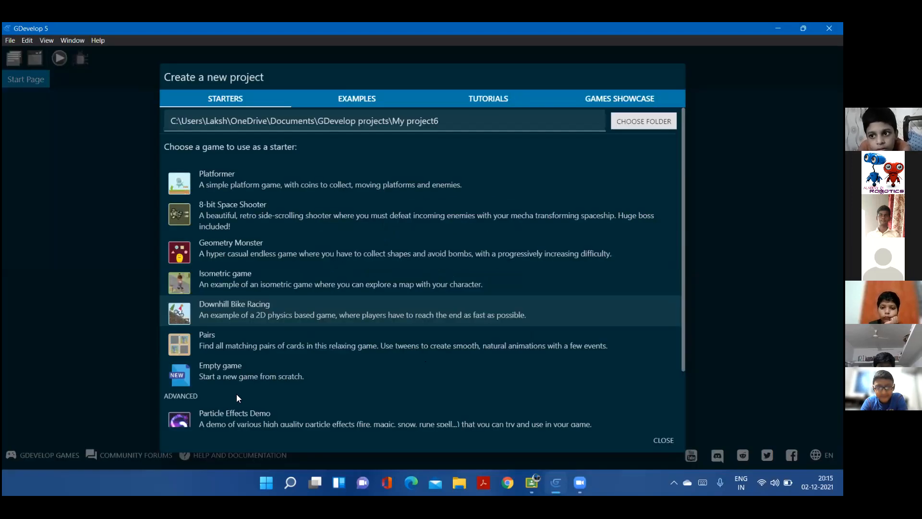
click(240, 378)
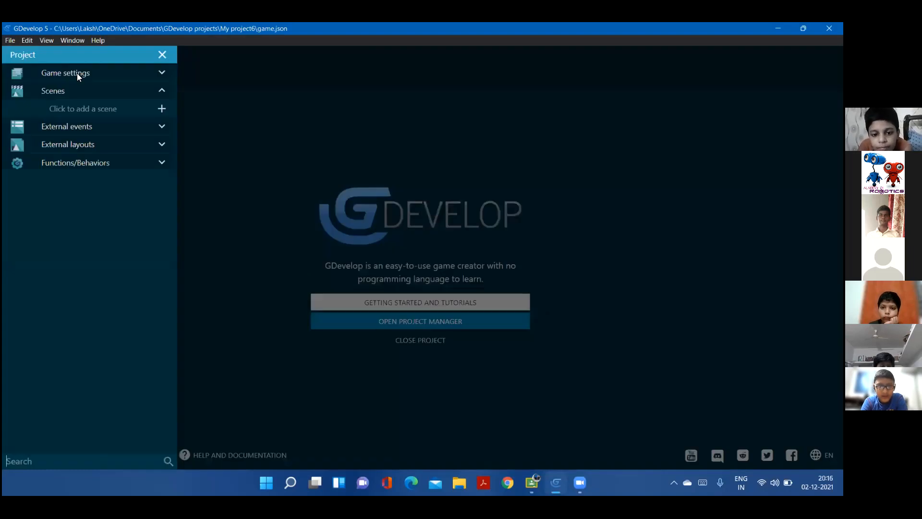
Add and open a new scene, then set its background color to #7A4D4D and close the layers list
click(161, 107)
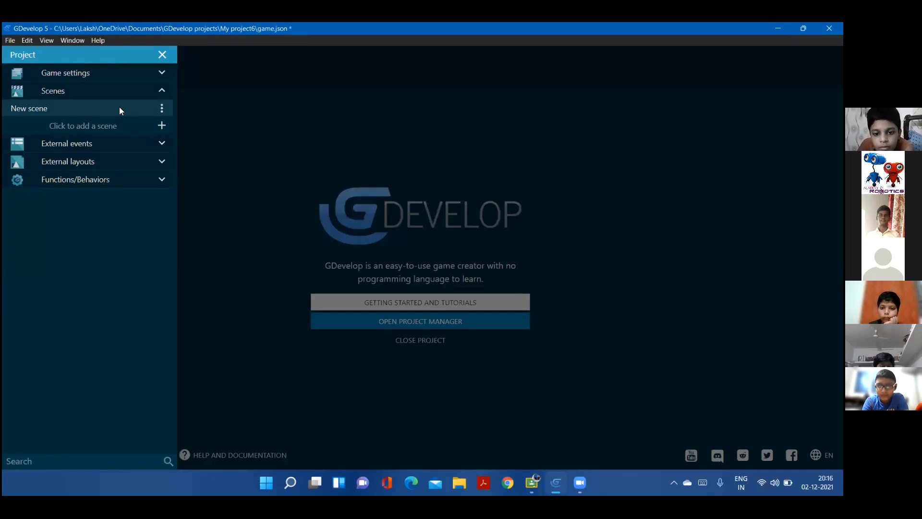
click(119, 110)
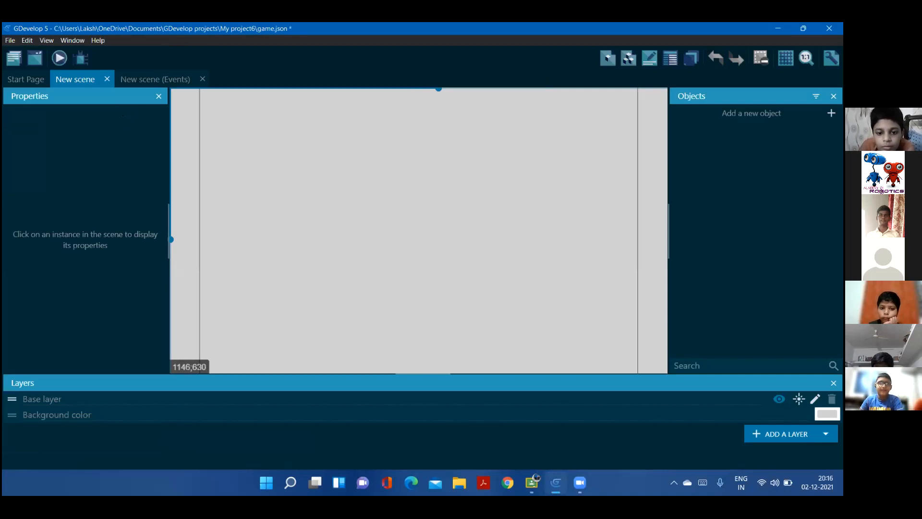
click(827, 414)
click(746, 347)
drag(746, 347, 759, 354)
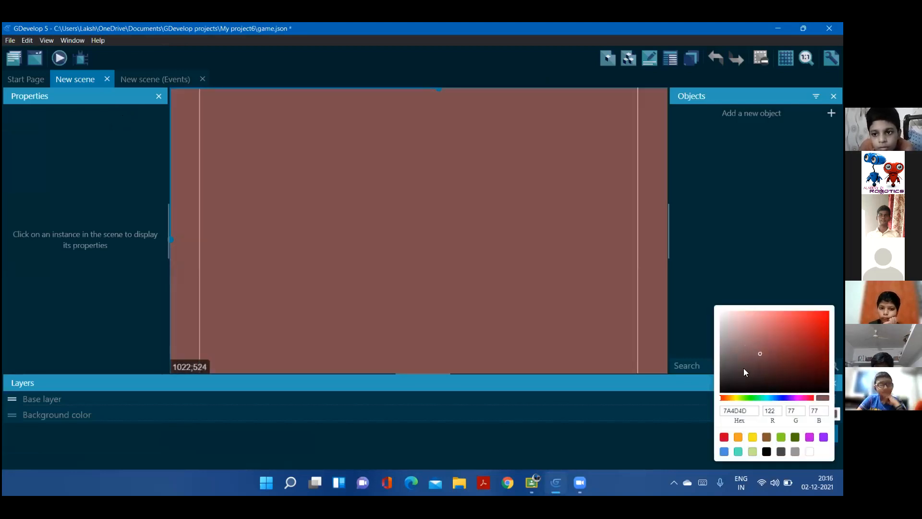
click(618, 443)
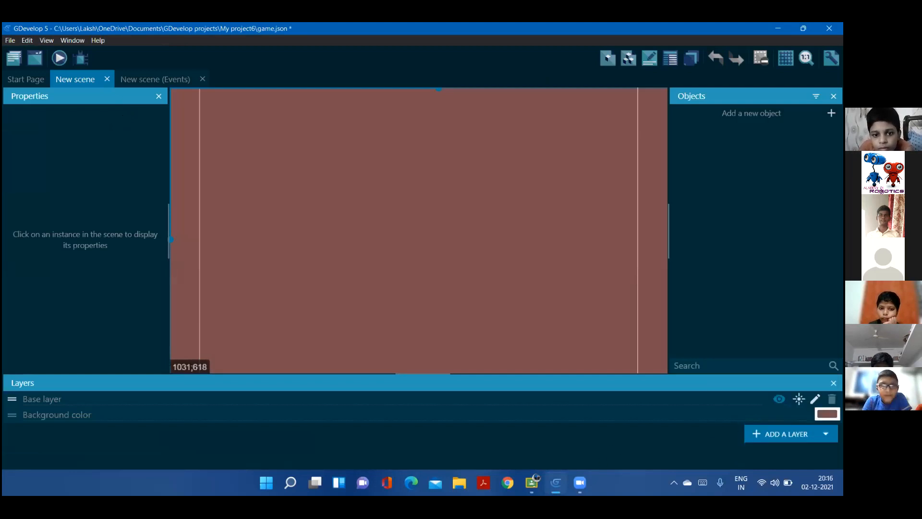
click(834, 383)
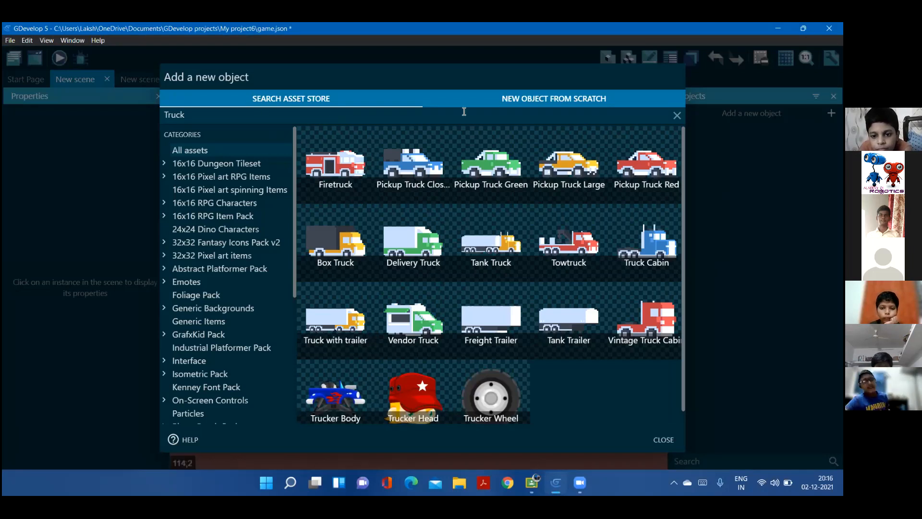
Create a new Sprite object from scratch, add an animation to it and open its image in Piskel
click(484, 92)
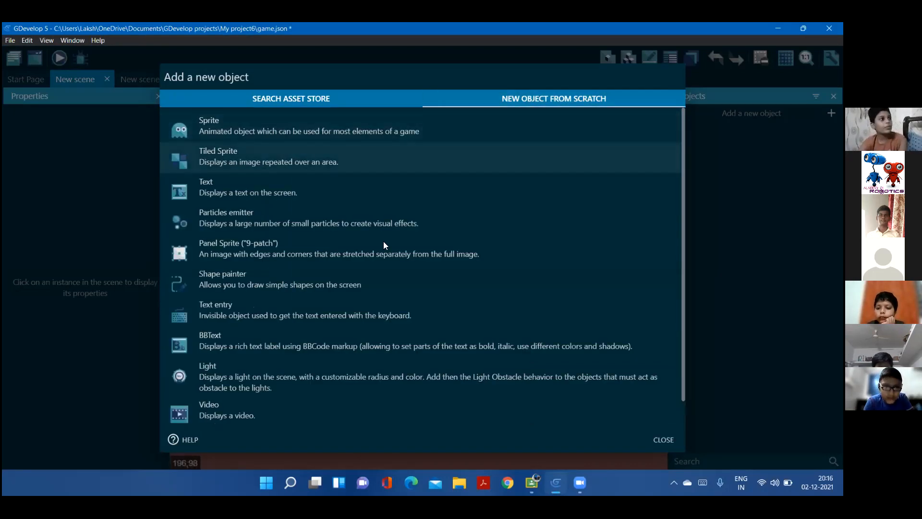
click(293, 123)
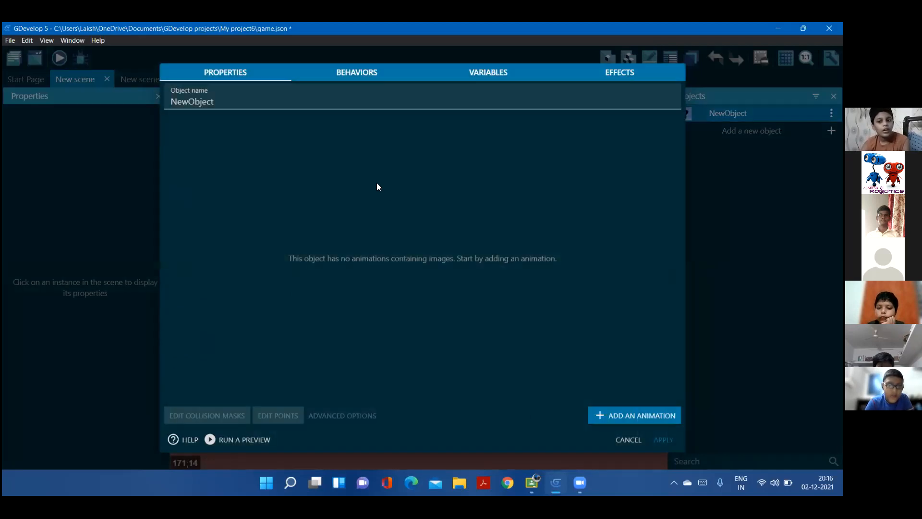
click(638, 414)
click(442, 138)
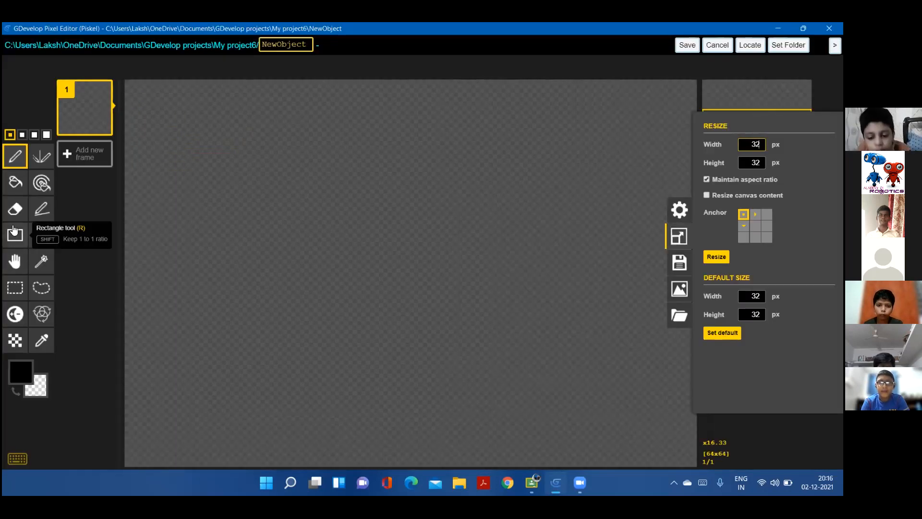
Draw a wide black rectangle outline across the canvas and fill its inside with blue #5984d1
click(15, 234)
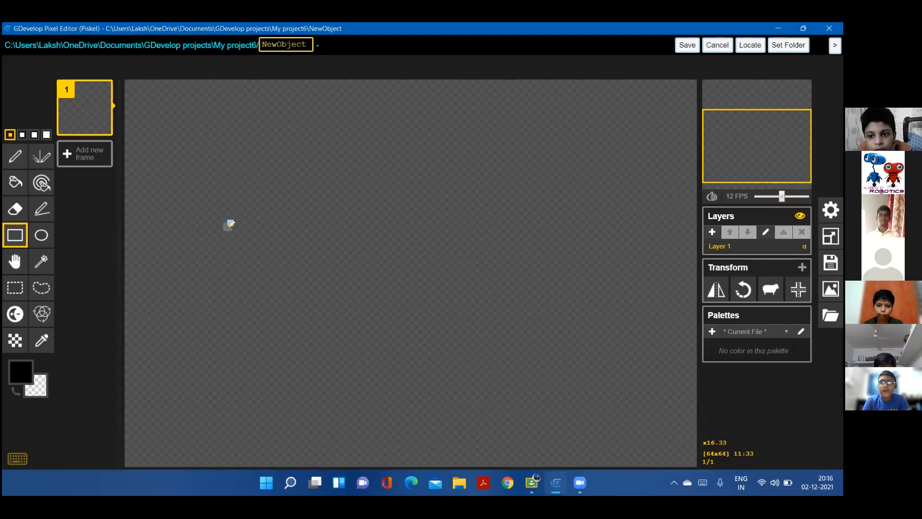
drag(210, 172, 652, 326)
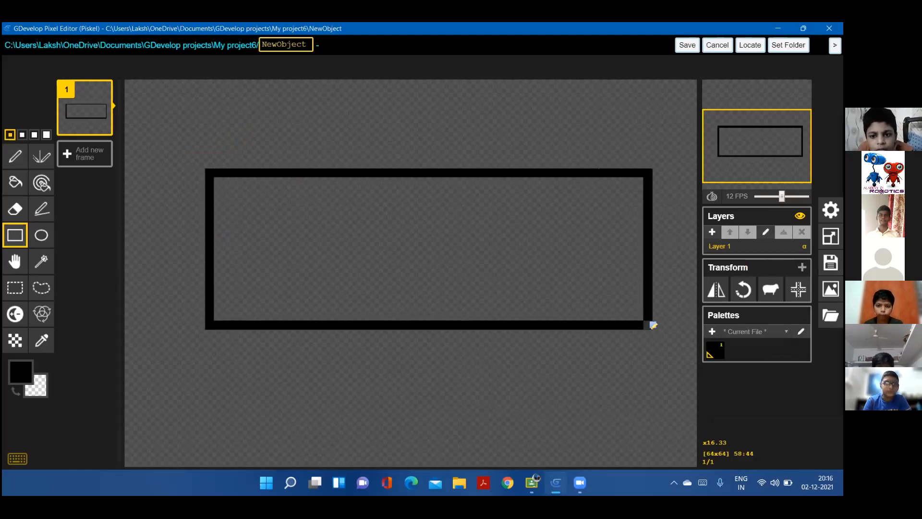
click(15, 182)
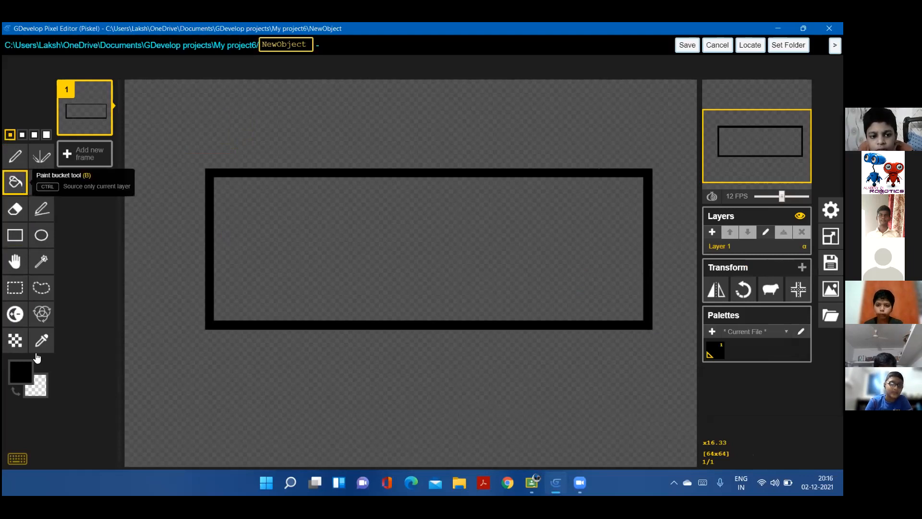
click(21, 371)
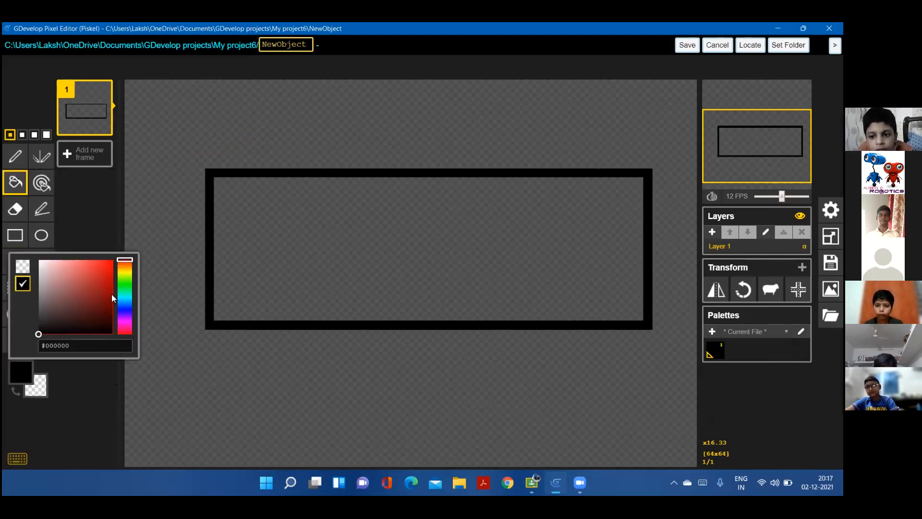
drag(123, 298, 124, 304)
click(80, 274)
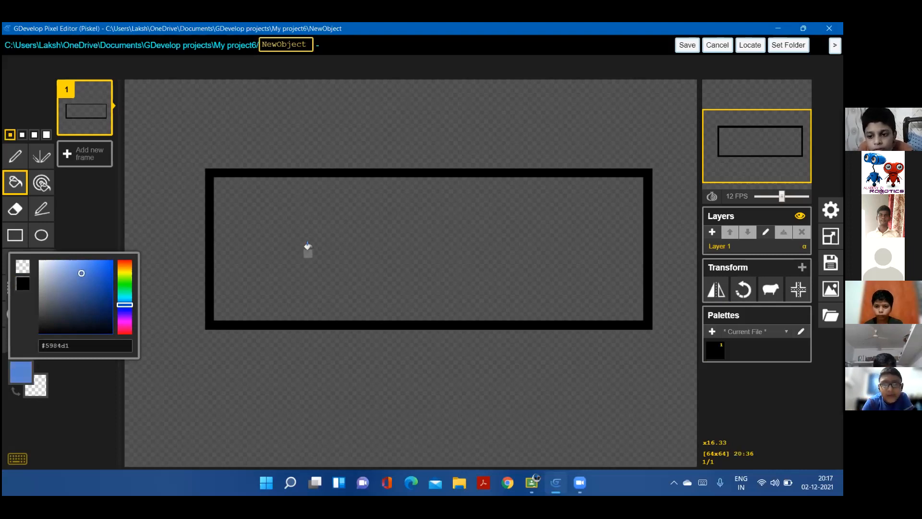
click(301, 246)
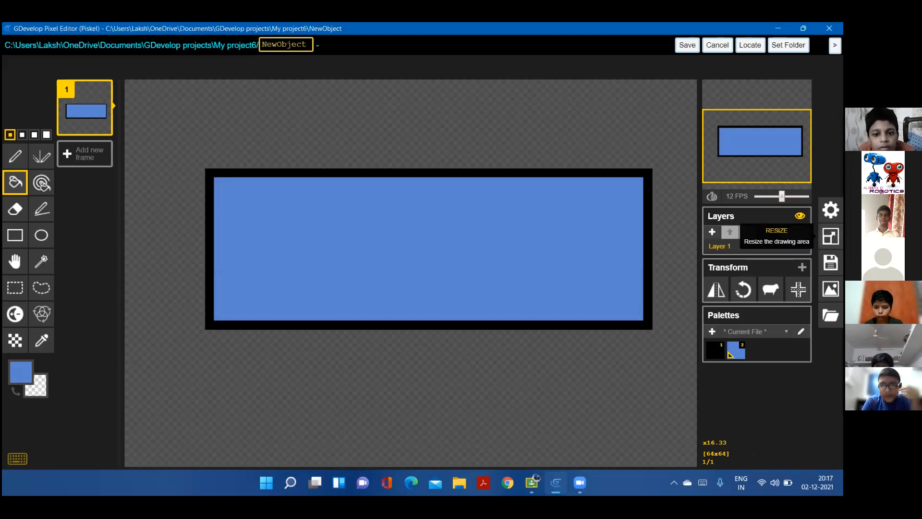
Enter a canvas resize of 50 px width and 25 px height with Maintain aspect ratio turned off
click(831, 236)
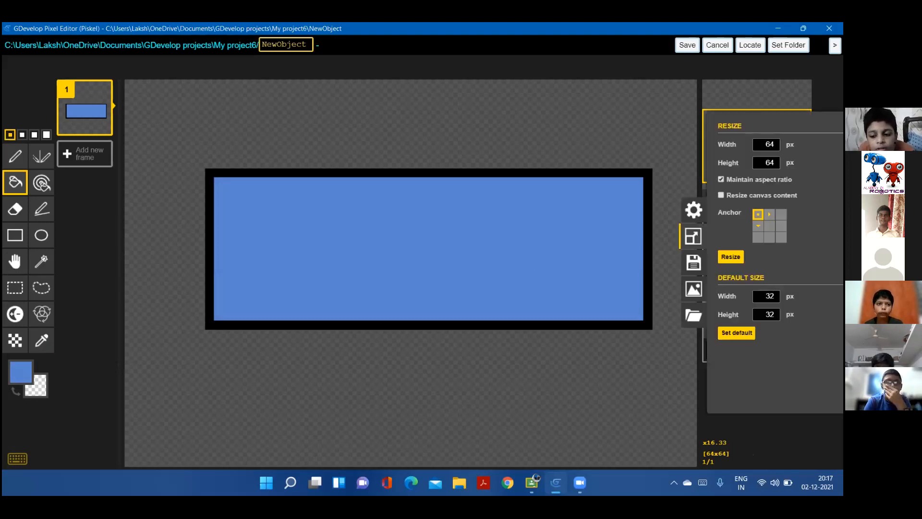
click(758, 145)
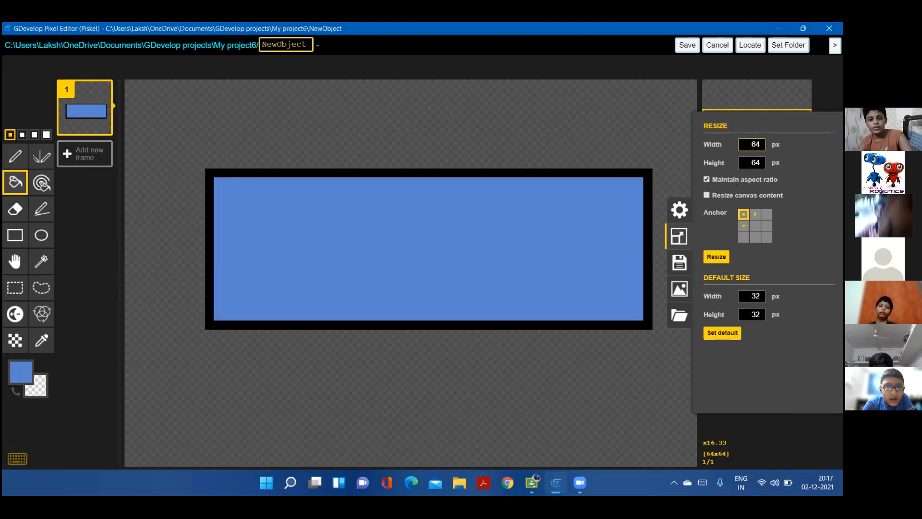
key(BackSpace)
key(BackSpace)
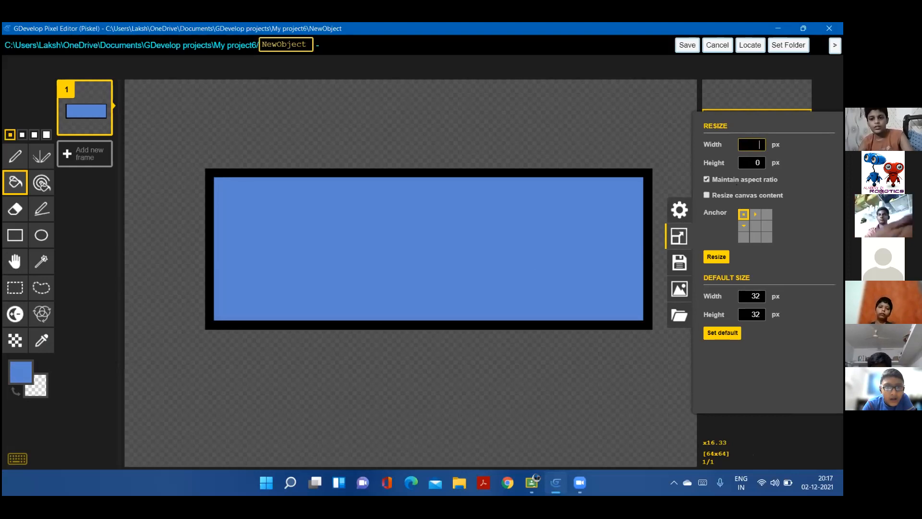
text(50)
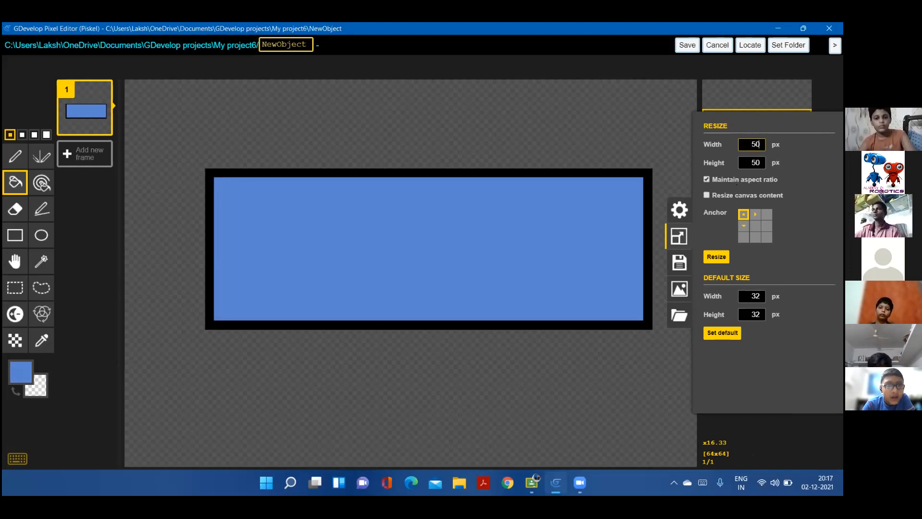
click(759, 163)
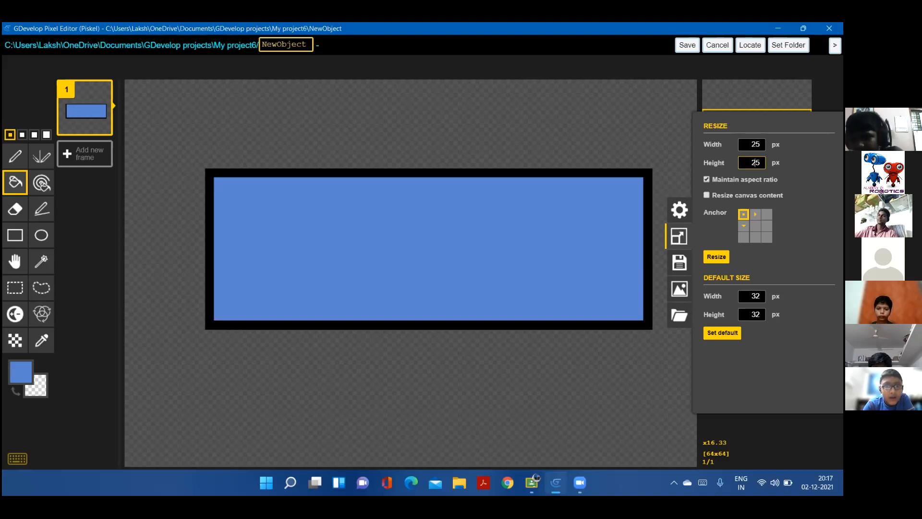
click(706, 178)
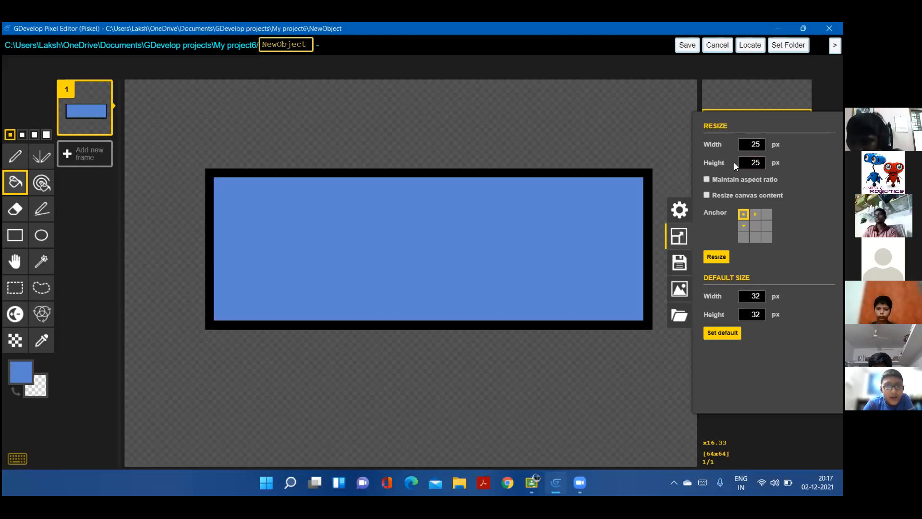
click(755, 145)
key(BackSpace)
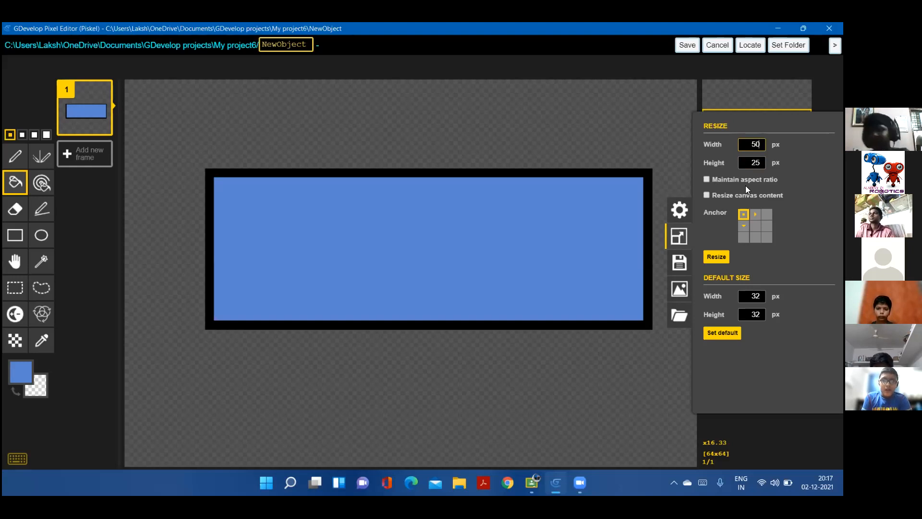
Save the drawn rectangle as the sprite's animation frame and apply the changes to the new object
click(686, 45)
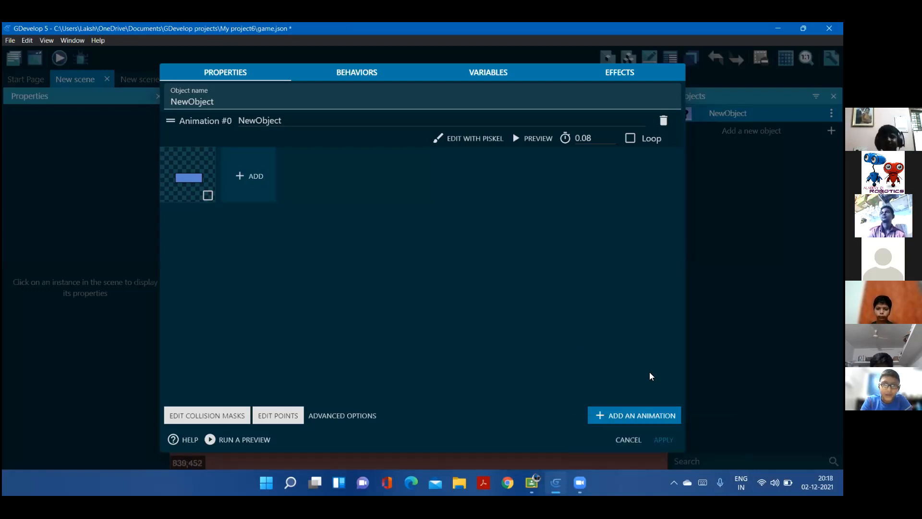
click(670, 441)
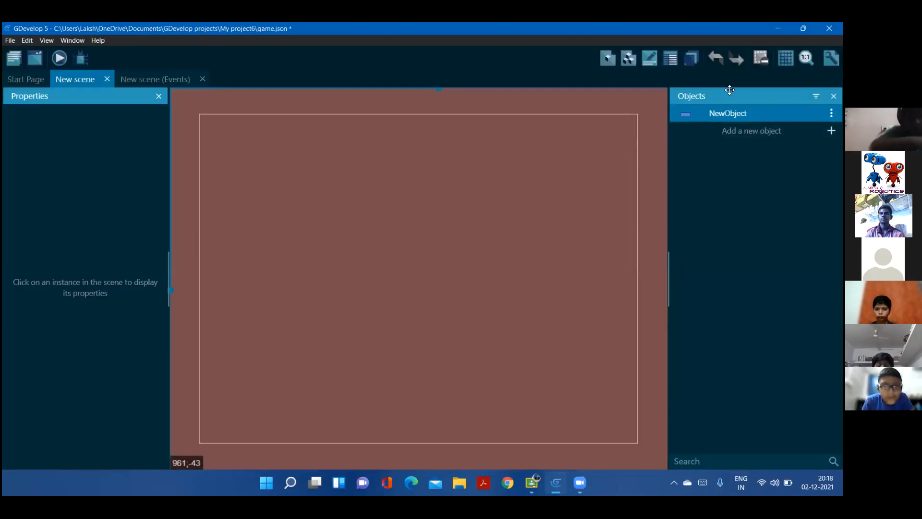
Add the Trucker Body object to the game from the asset store's Truck results
click(730, 129)
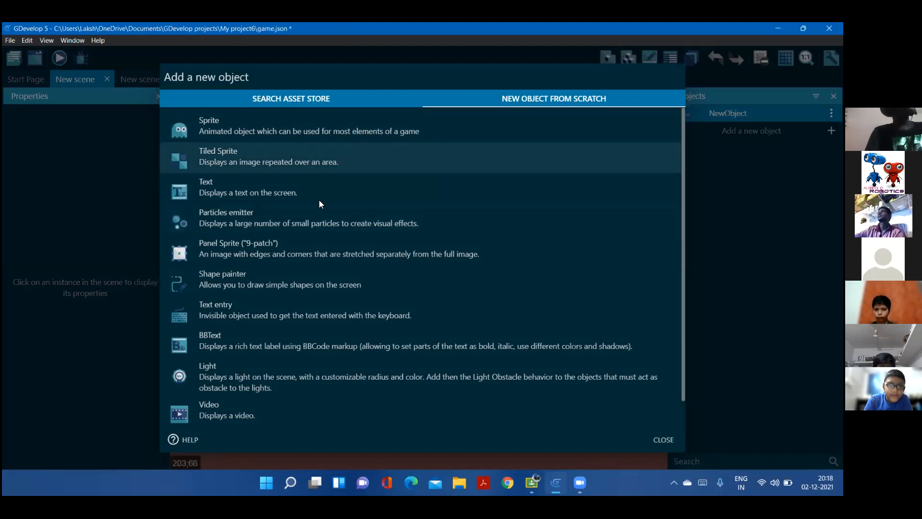
click(294, 104)
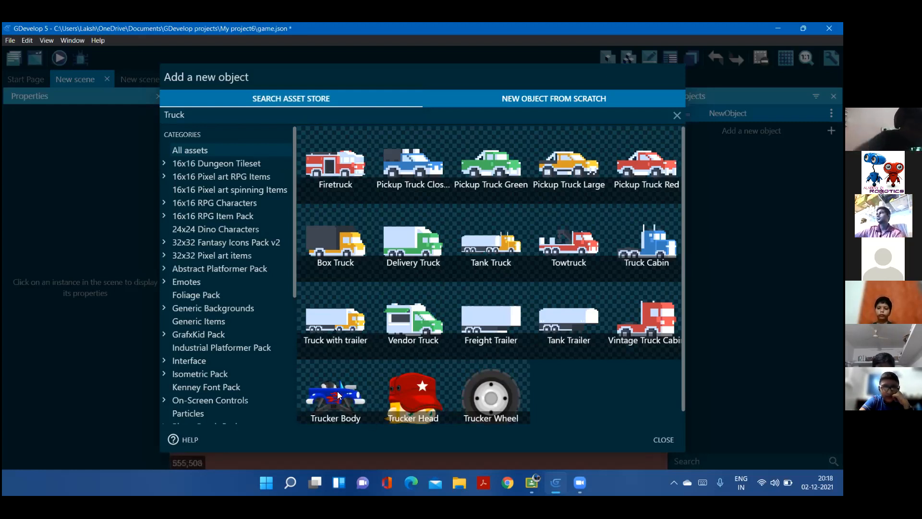
click(343, 386)
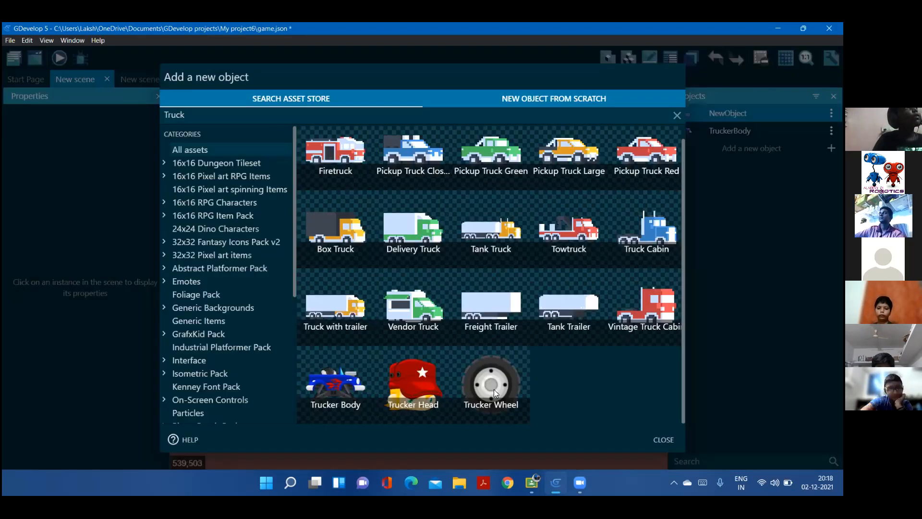
Add the Trucker Wheel object from the asset store to the game twice and return to the scene
click(507, 379)
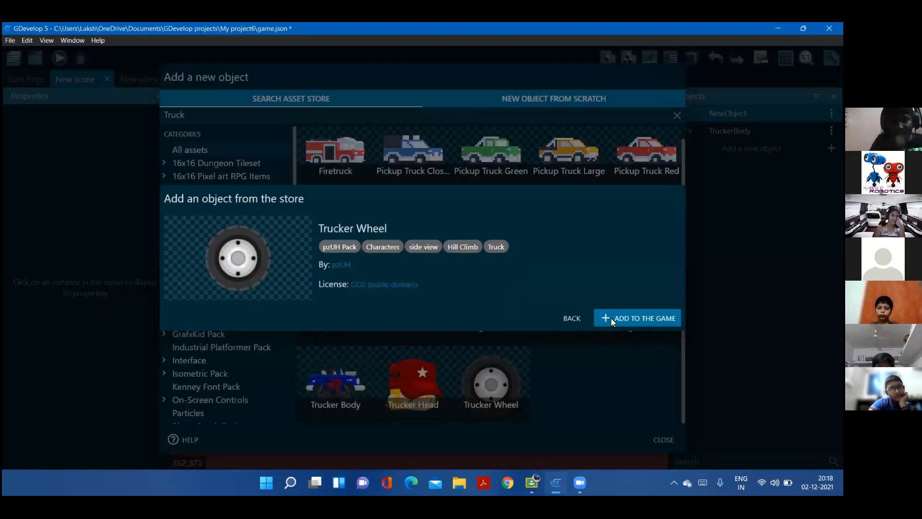
click(611, 319)
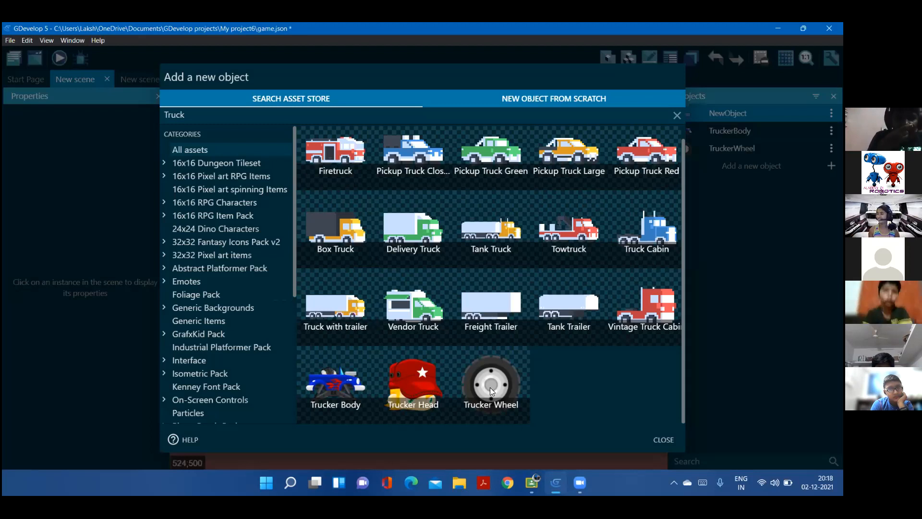
click(489, 387)
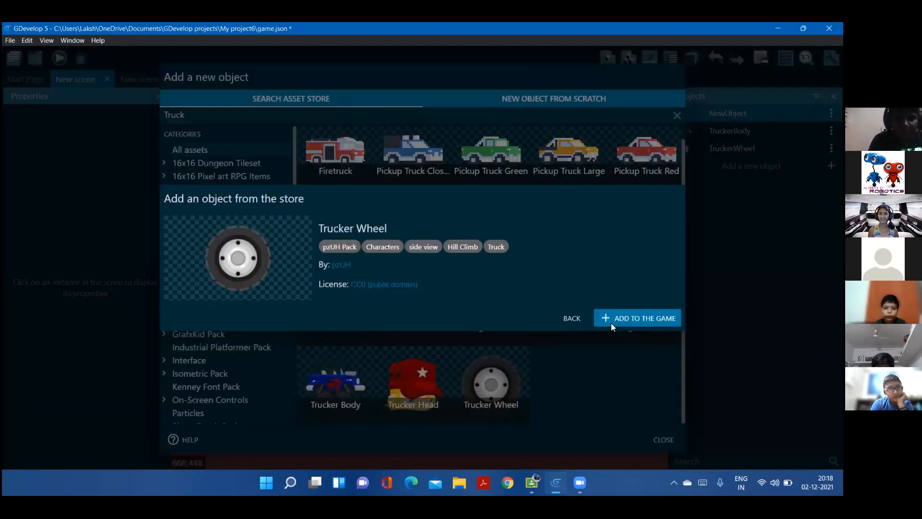
click(614, 316)
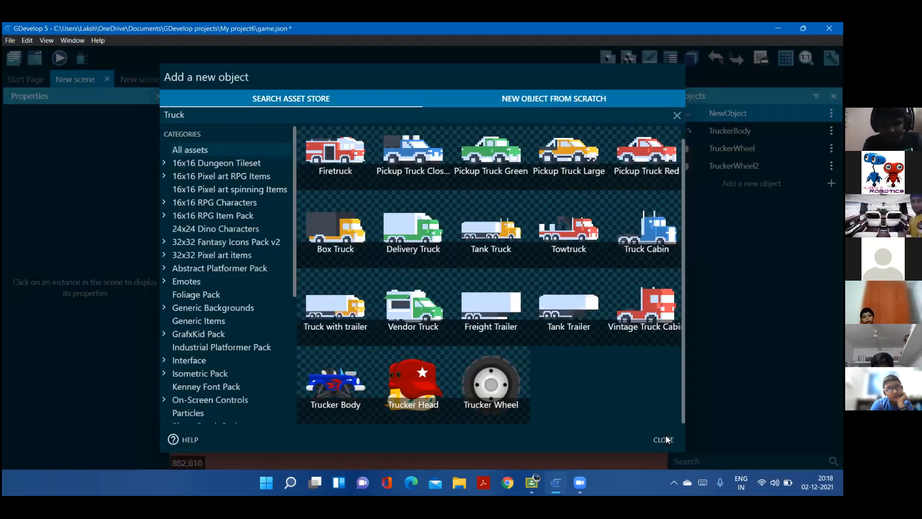
click(666, 436)
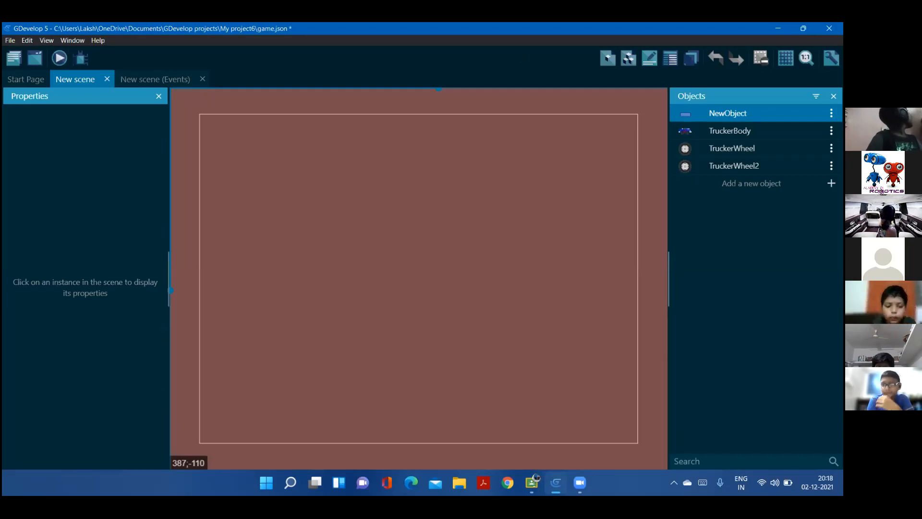
click(832, 147)
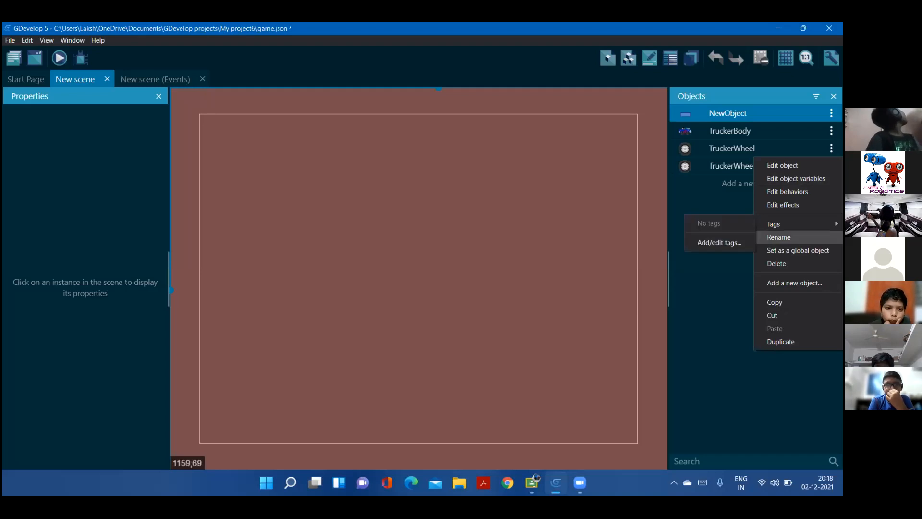
click(779, 237)
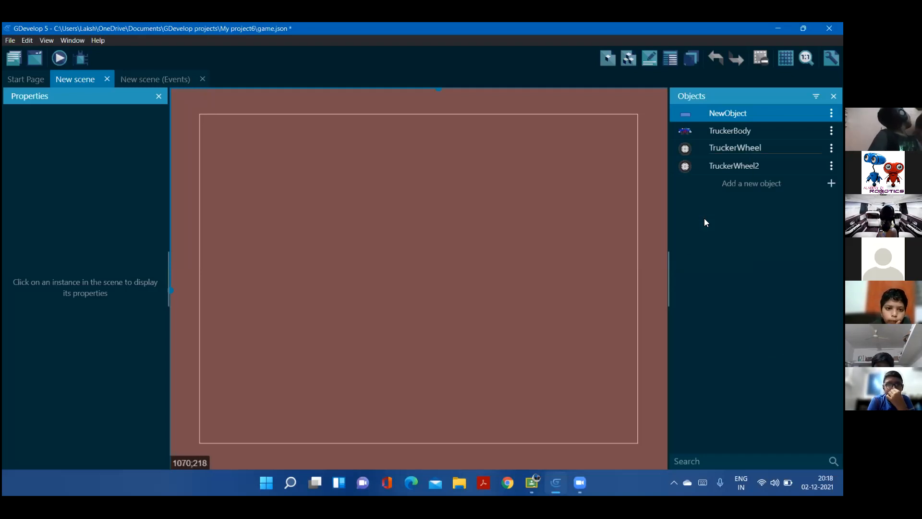
click(736, 148)
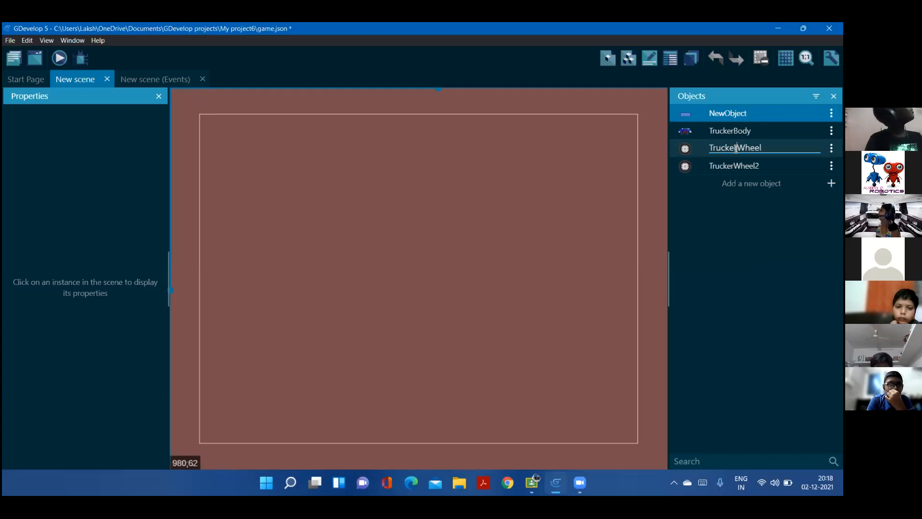
shift+click(712, 144)
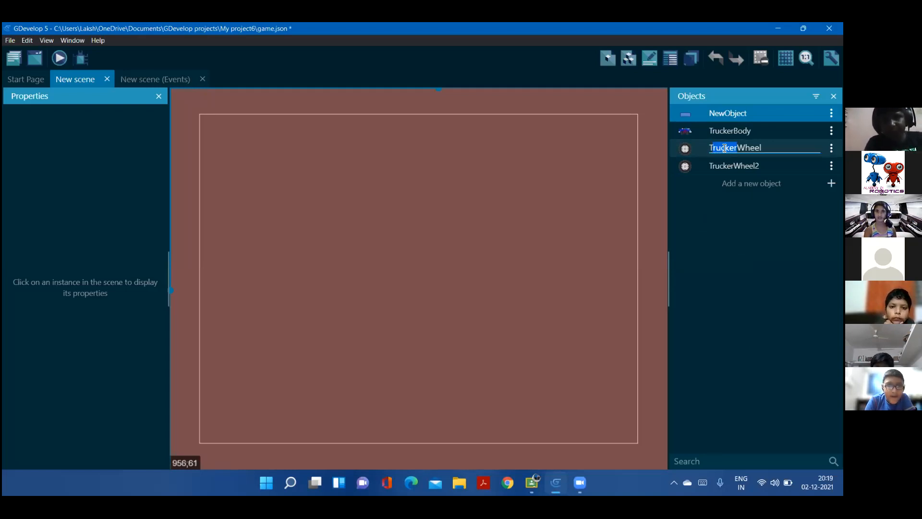
click(784, 205)
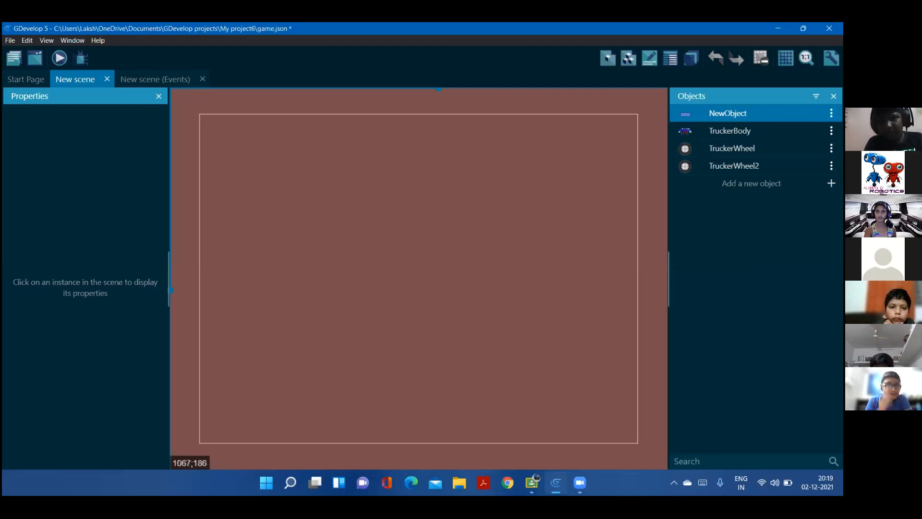
Place a NewObject bar in the lower part of the scene and enlarge it to about 358 by 146
drag(739, 114, 450, 303)
drag(527, 277, 445, 345)
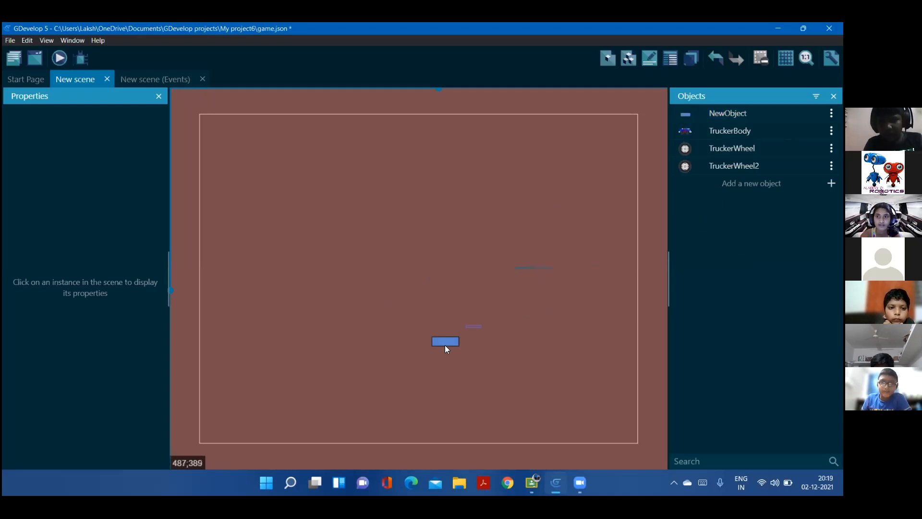
click(446, 347)
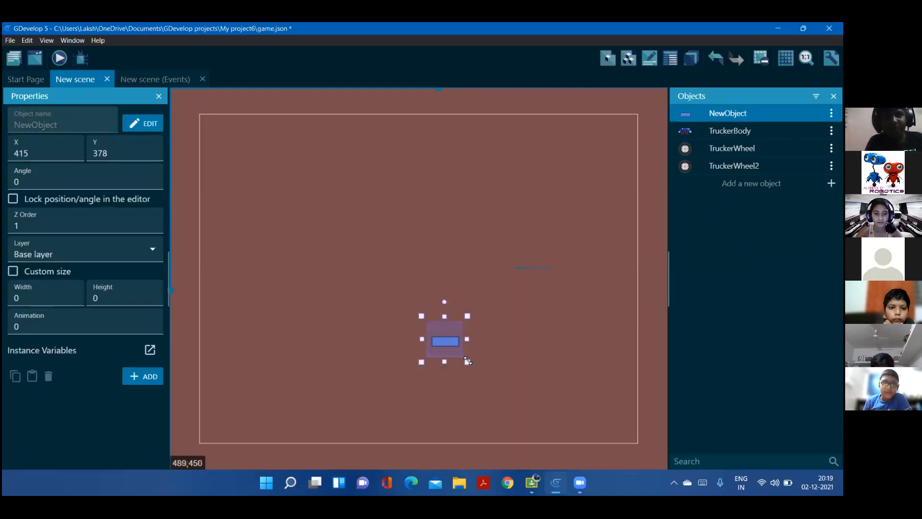
drag(468, 360, 624, 406)
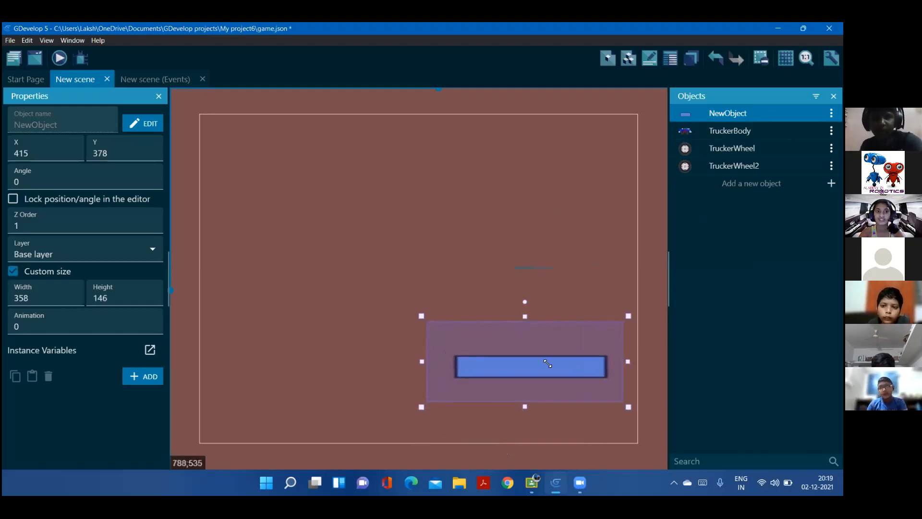
click(391, 262)
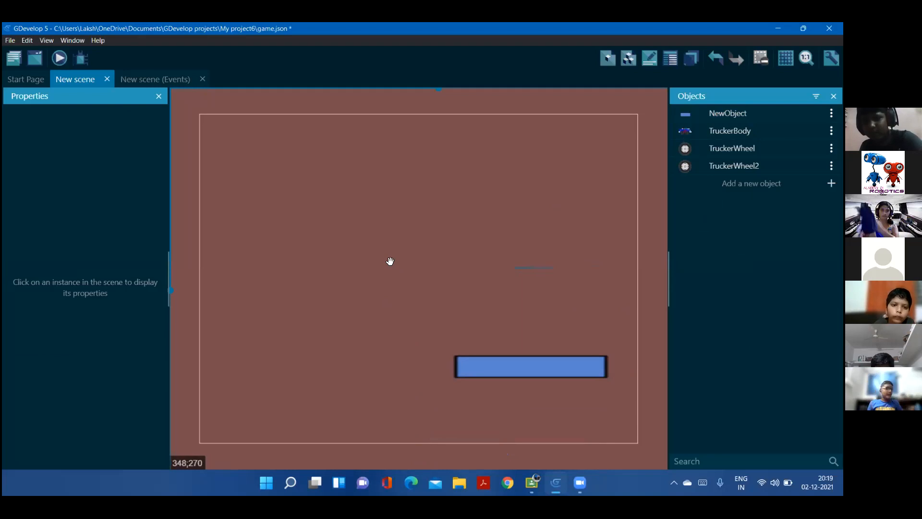
Move the bar into the lower-left corner of the game frame, at about X -41, Y 460
drag(384, 253, 243, 113)
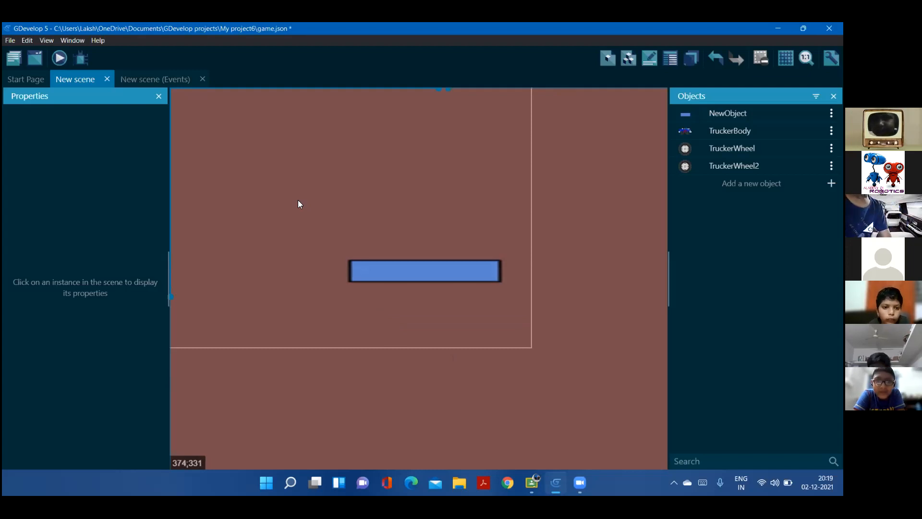
scroll(298, 201, down, 3)
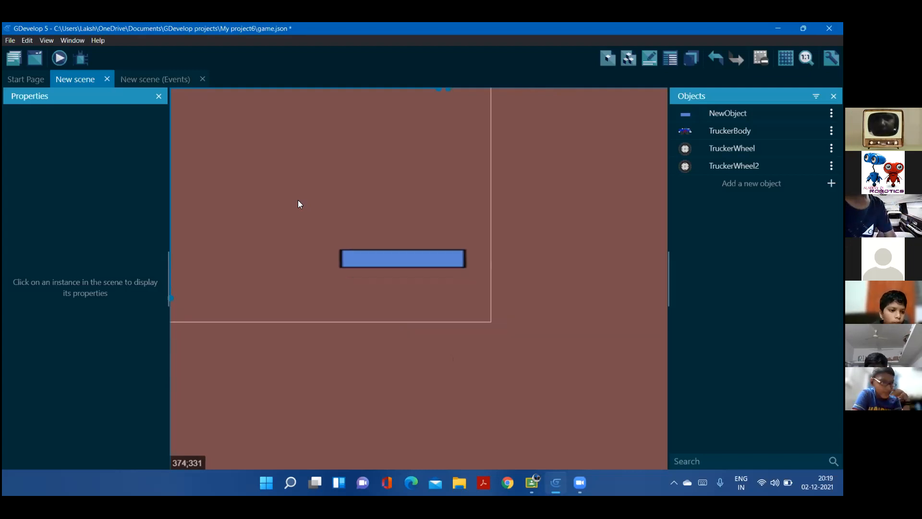
scroll(298, 204, down, 1)
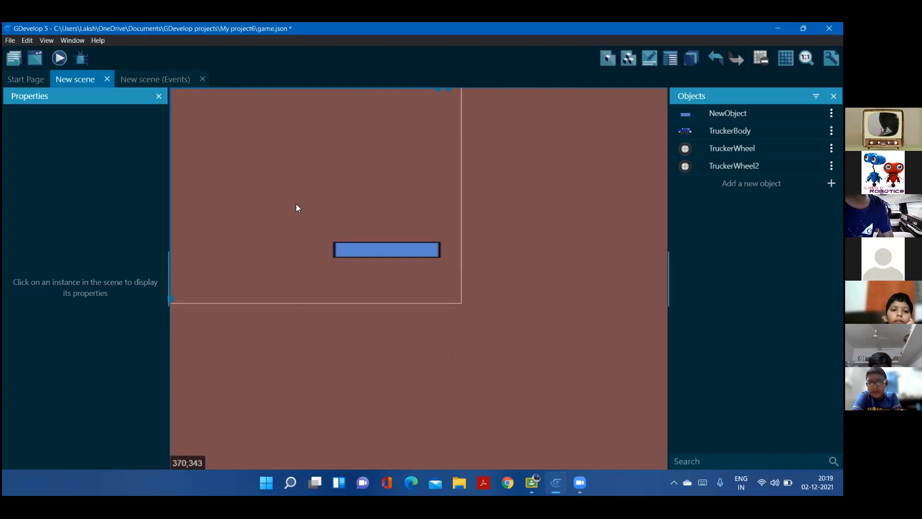
middle_drag(297, 204, 401, 301)
drag(473, 311, 316, 306)
drag(295, 330, 295, 342)
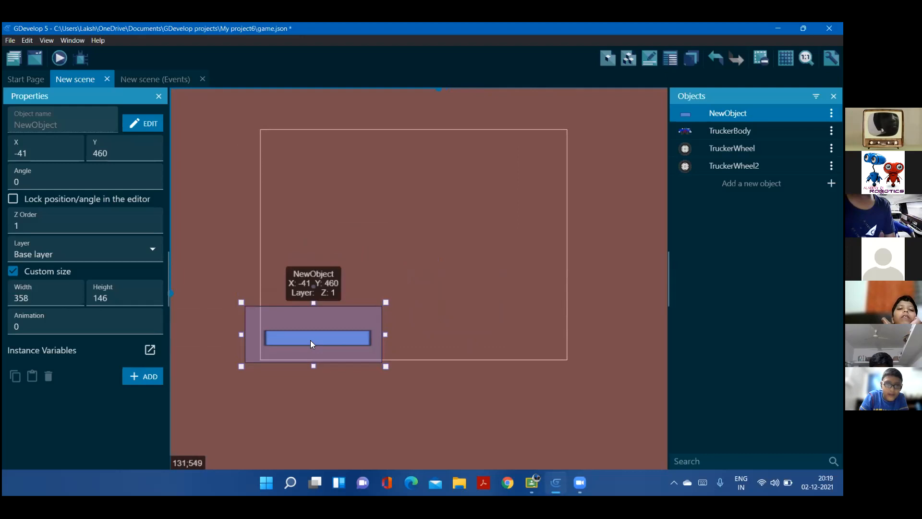
click(409, 329)
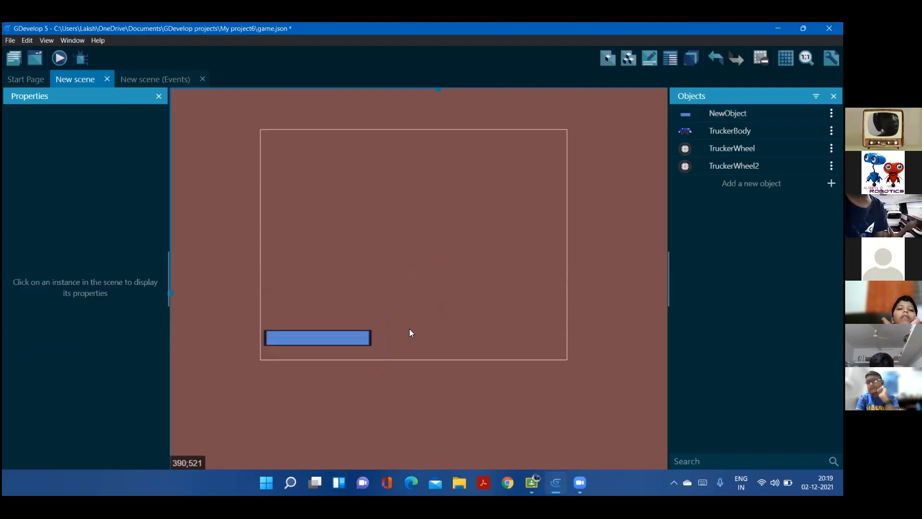
Add two copies of the bar end to end beside it, at about X 234, Y 461 and X 509, Y 462
click(409, 328)
click(411, 337)
drag(410, 337, 416, 349)
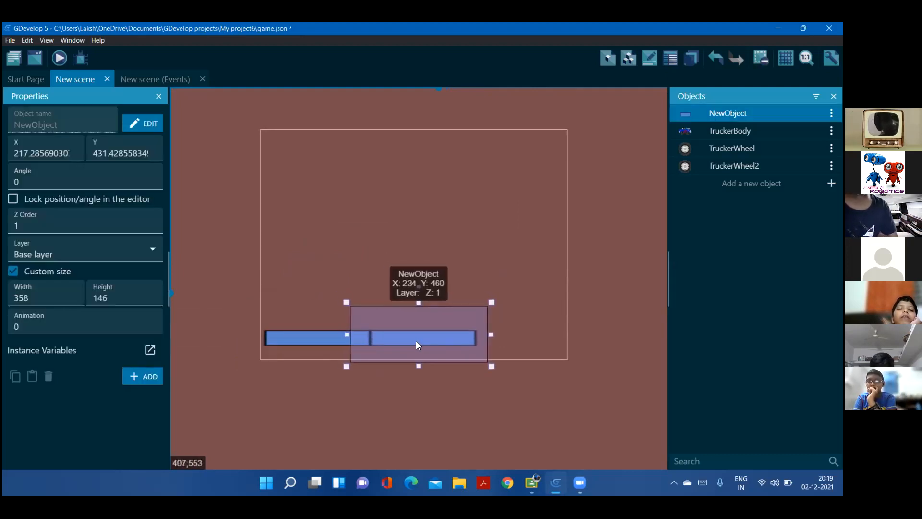
click(499, 339)
click(500, 339)
mouse_move(499, 339)
mouse_down()
mouse_move(528, 343)
mouse_move(514, 340)
mouse_up()
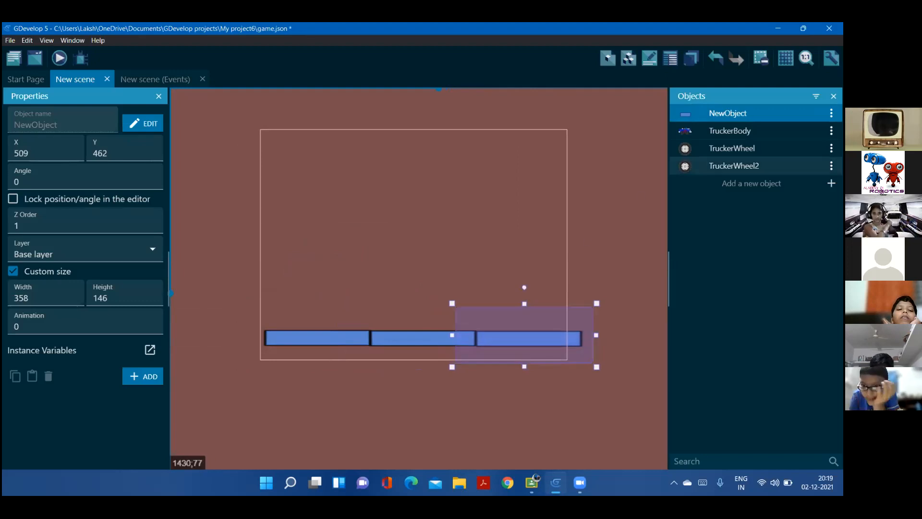
Assemble the truck above the bars from TruckerBody at about X 24, Y 46, TruckerWheel under its front and TruckerWheel2 under its rear
drag(711, 136, 319, 171)
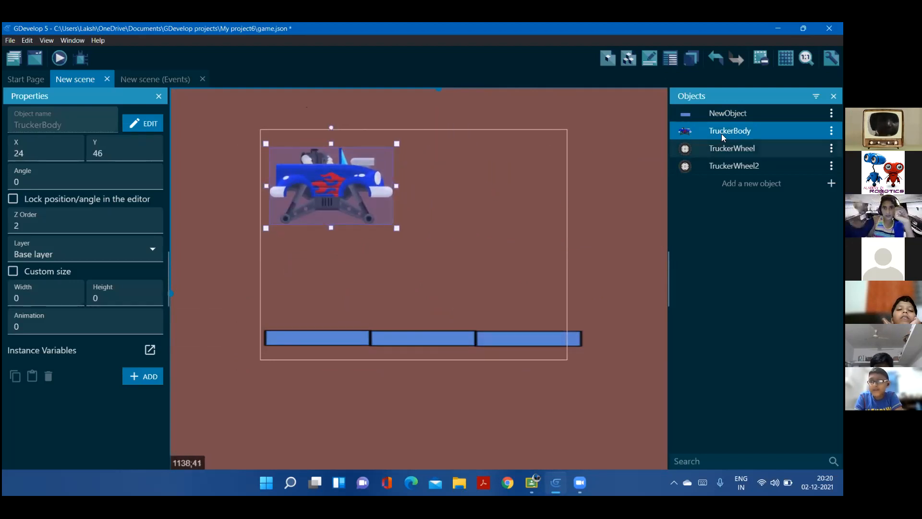
drag(730, 148, 363, 236)
click(403, 287)
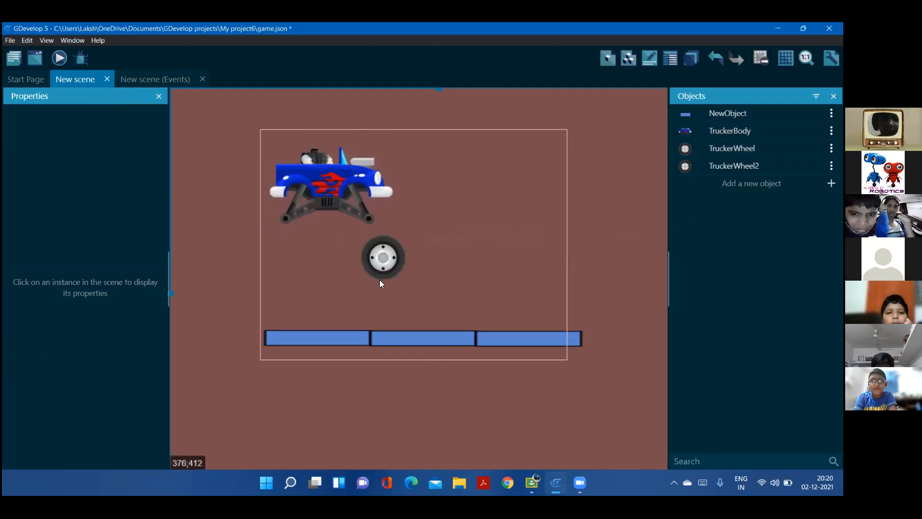
drag(369, 235, 353, 198)
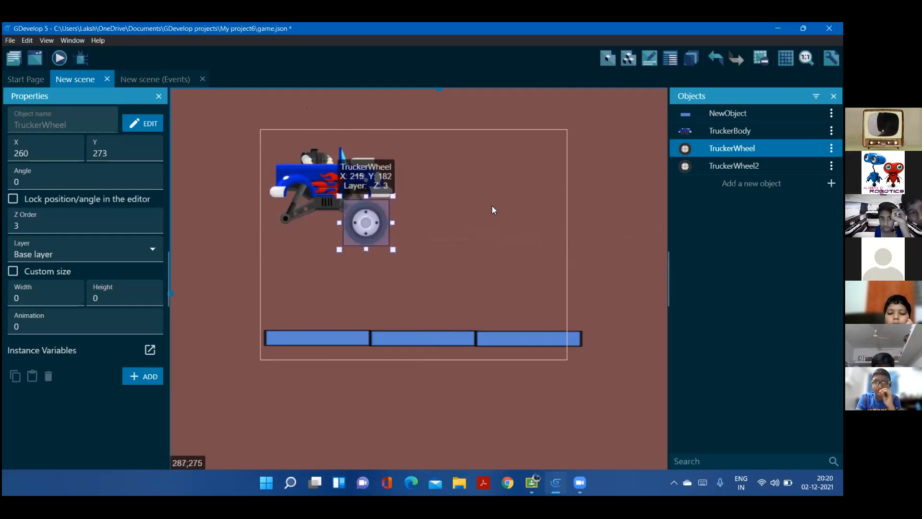
click(734, 148)
drag(518, 228, 277, 227)
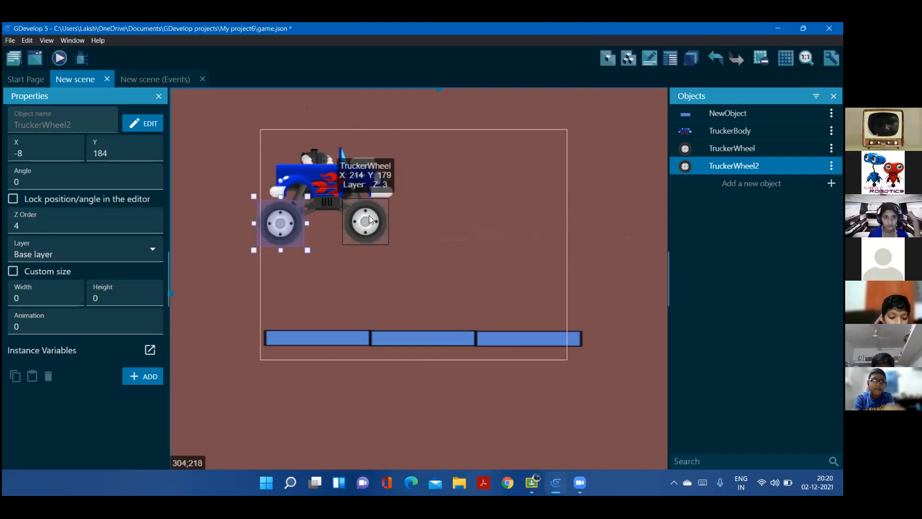
Rename the TruckerWheel object under the truck's front as FrontWheel and apply the change
click(346, 227)
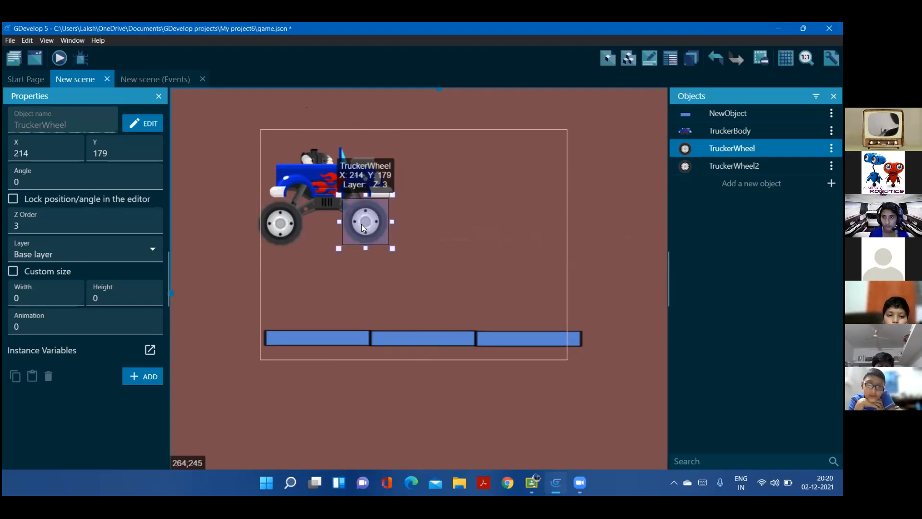
double_click(361, 224)
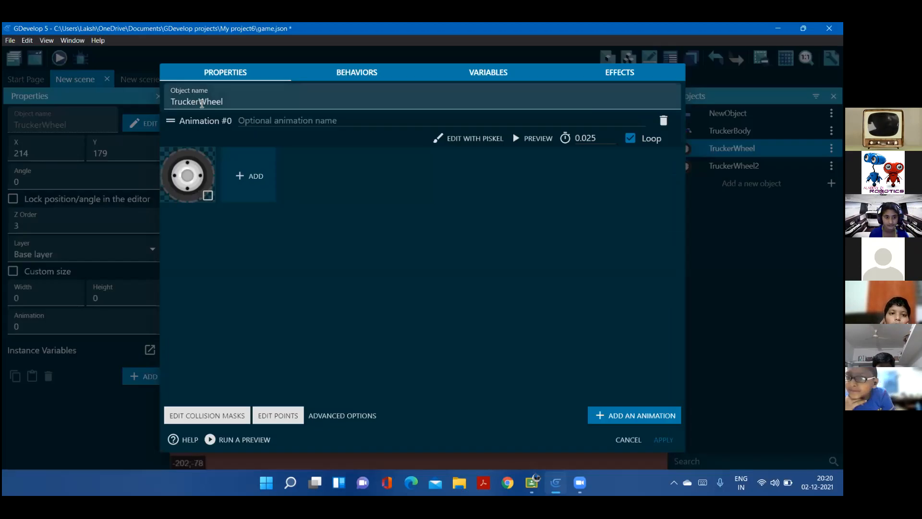
click(200, 103)
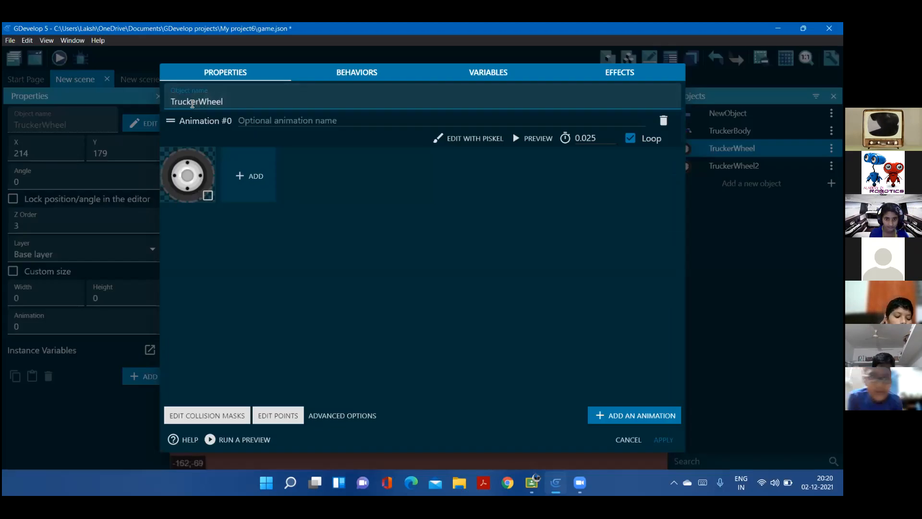
shift+click(173, 109)
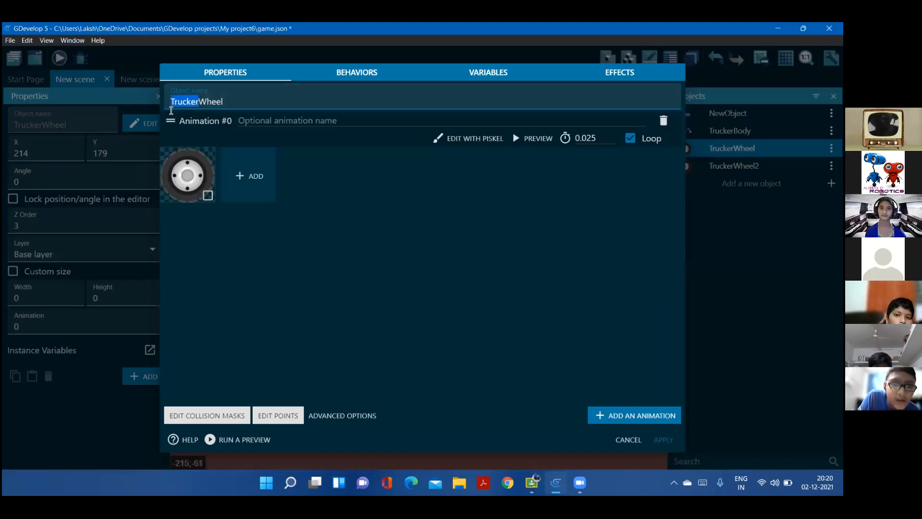
key(BackSpace)
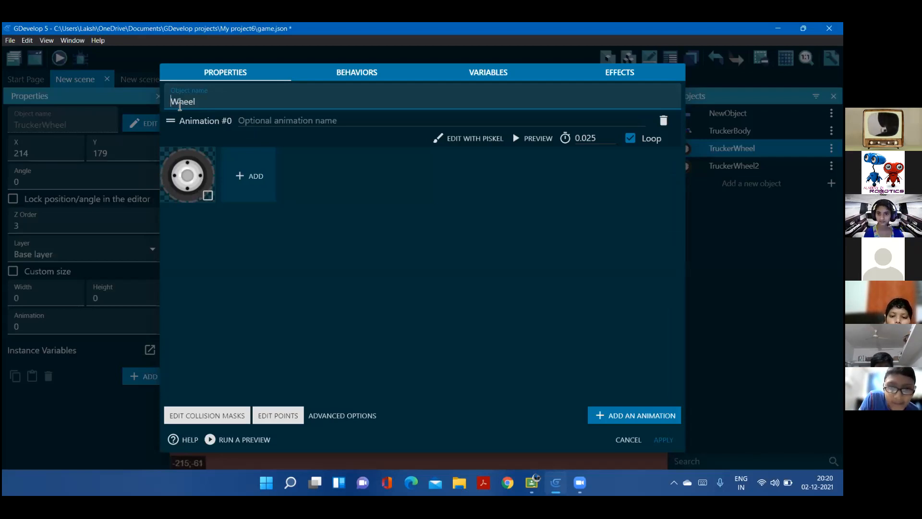
key(Caps_Lock)
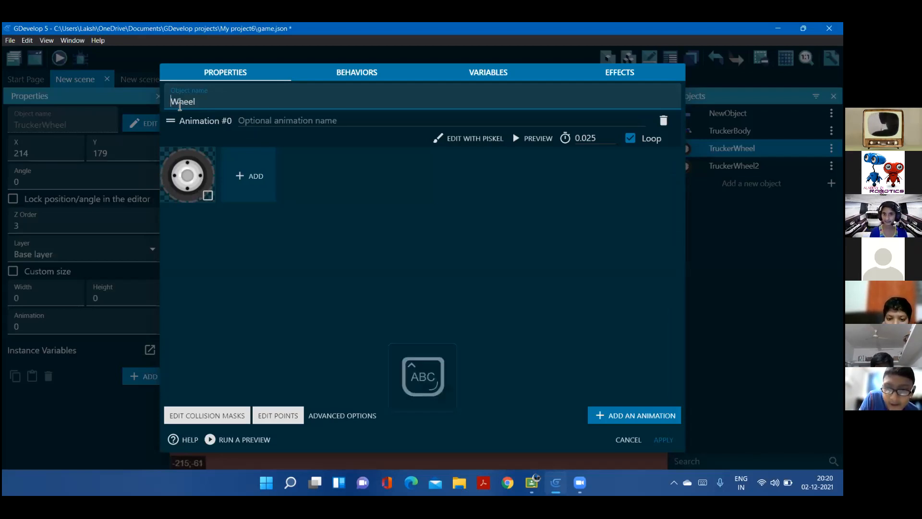
text(F)
key(Caps_Lock)
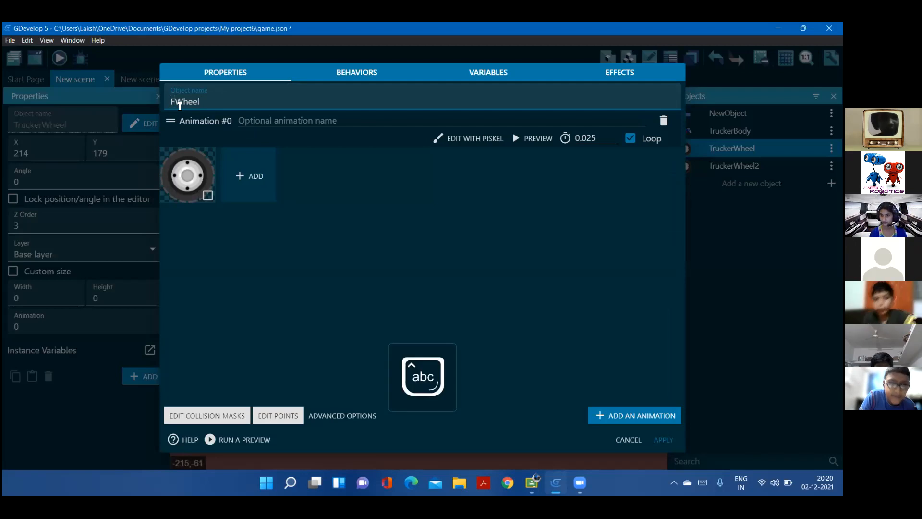
text(r)
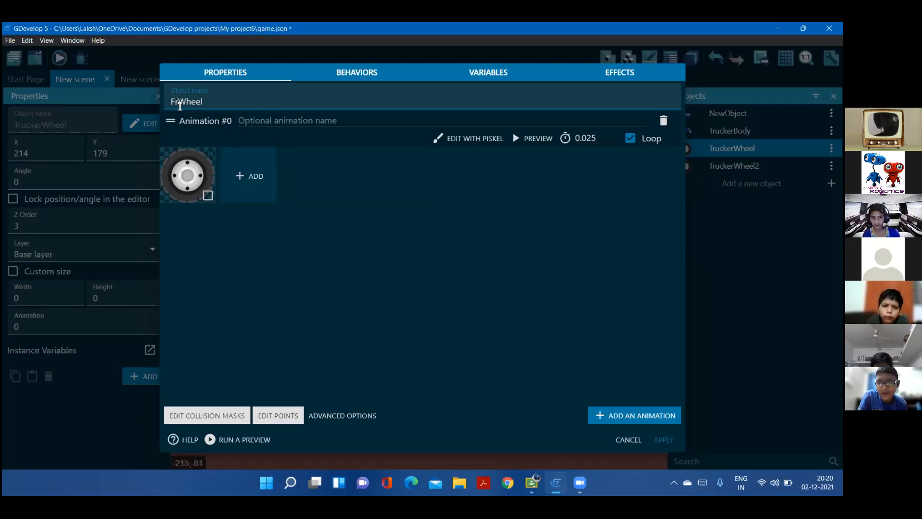
text(ont)
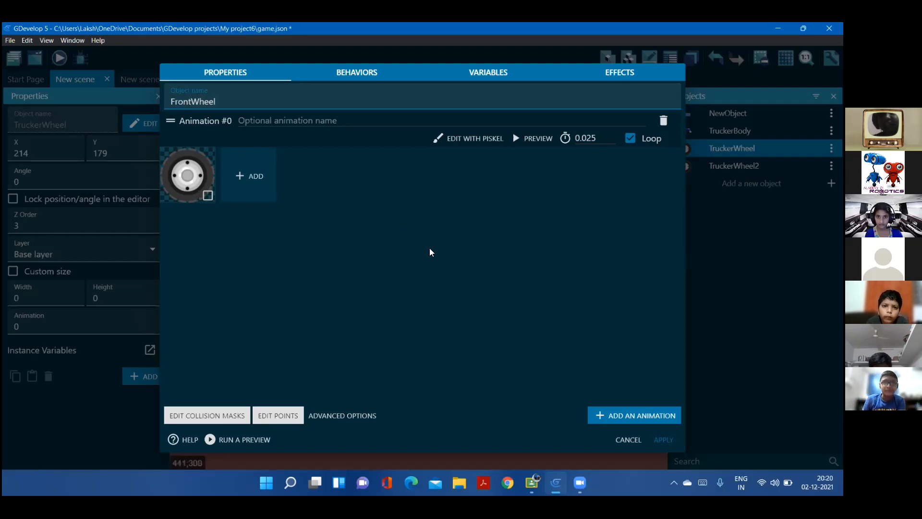
click(665, 439)
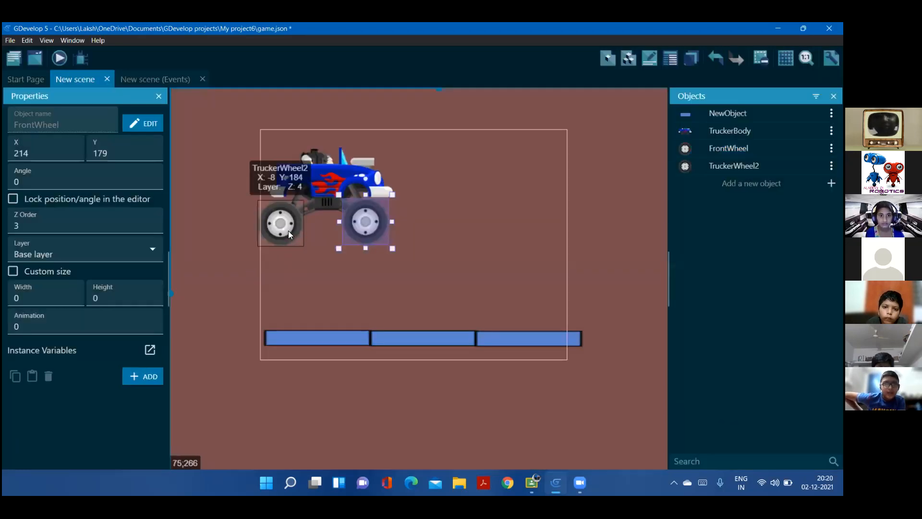
Rename the TruckerWheel2 object under the truck's rear as BackWheel and apply the change
click(283, 229)
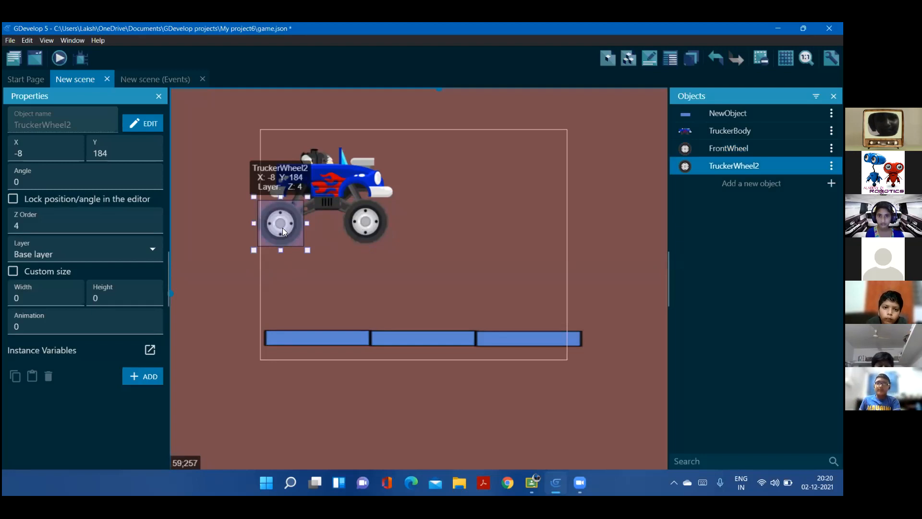
double_click(280, 228)
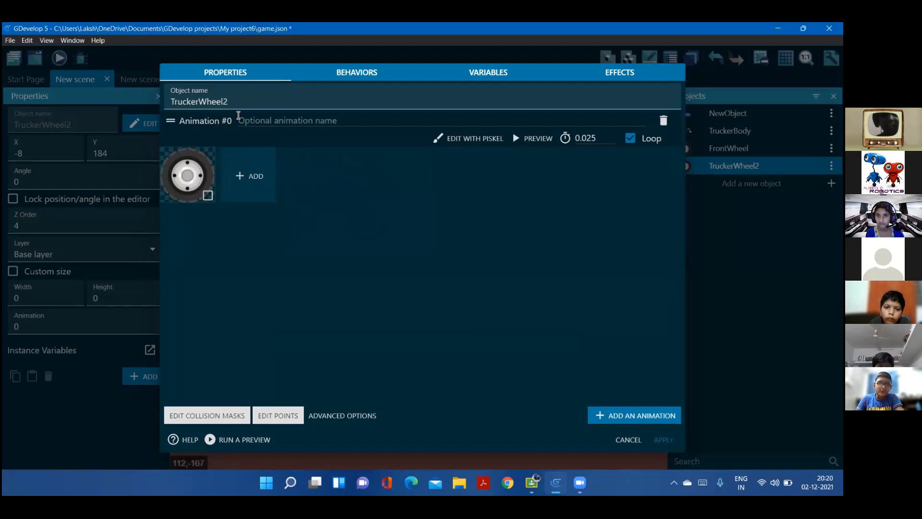
drag(232, 104, 224, 107)
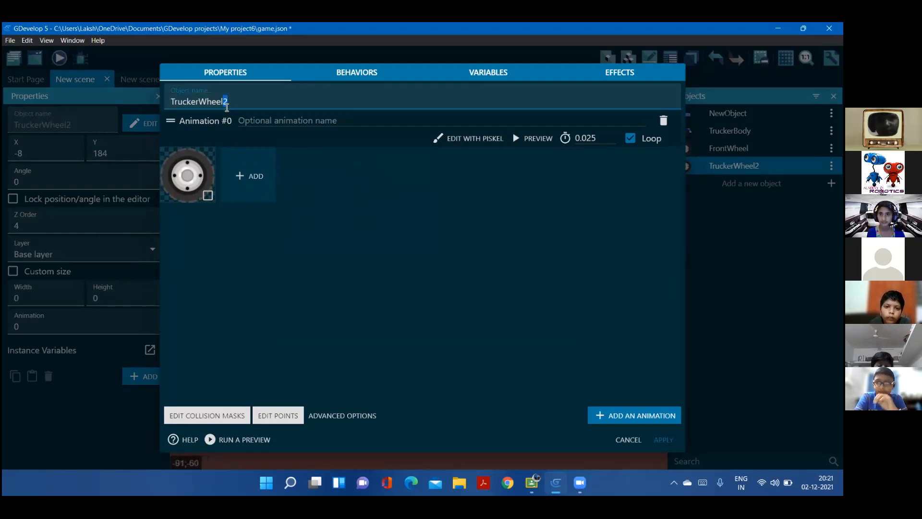
key(BackSpace)
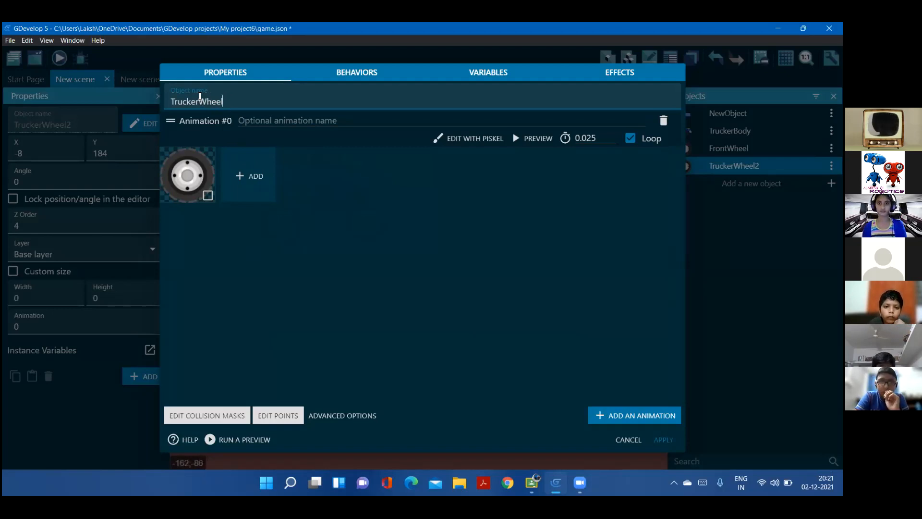
drag(200, 101, 170, 101)
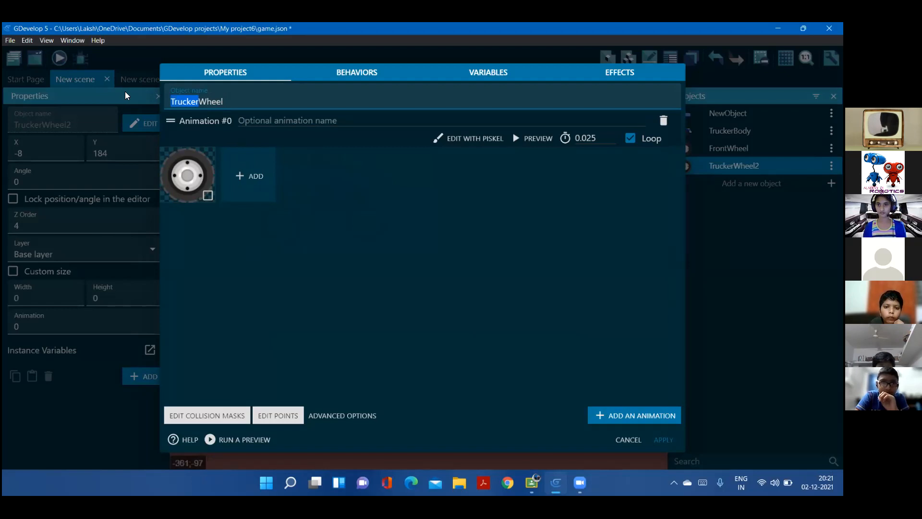
key(BackSpace)
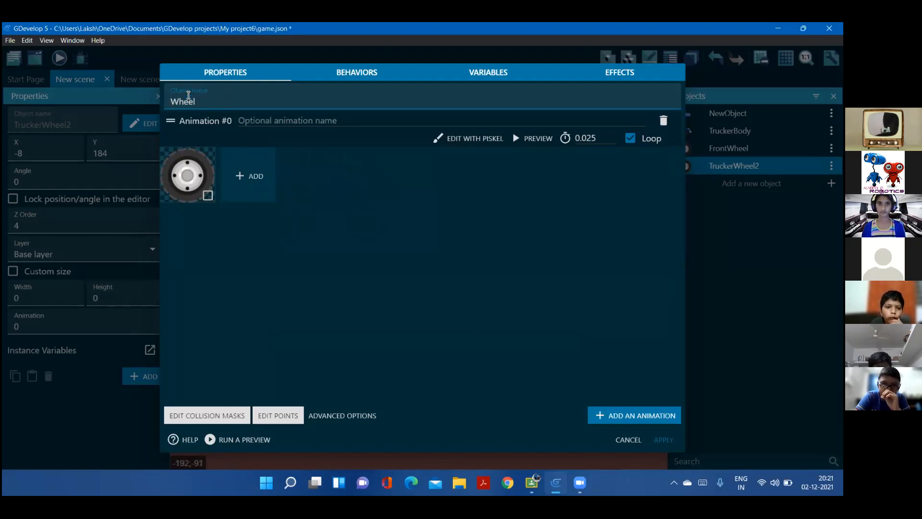
key(Caps_Lock)
text(B)
key(Caps_Lock)
text(ack)
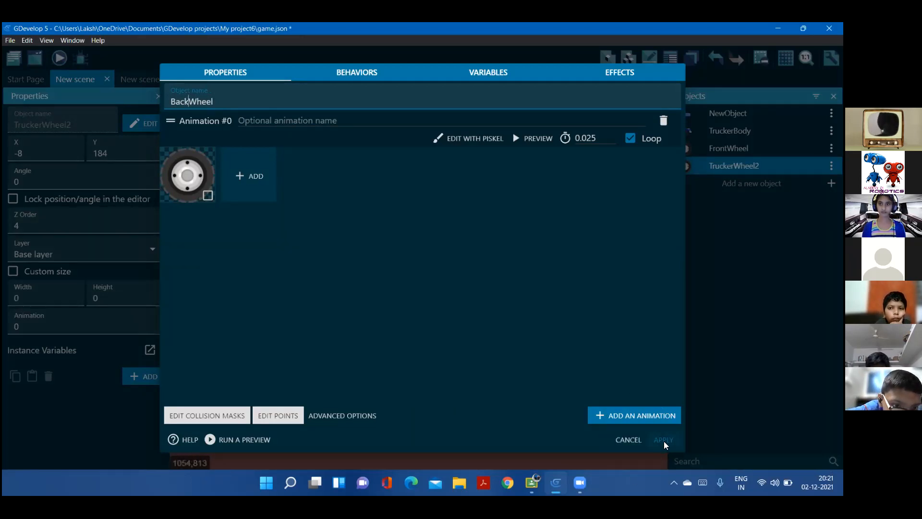
click(664, 440)
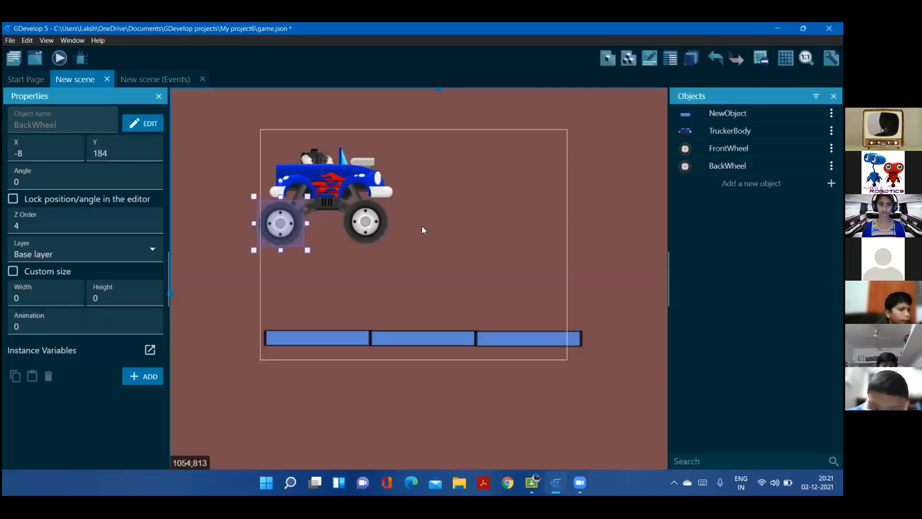
Run a preview of the scene with the truck and the bars, and return to the scene editor
click(346, 190)
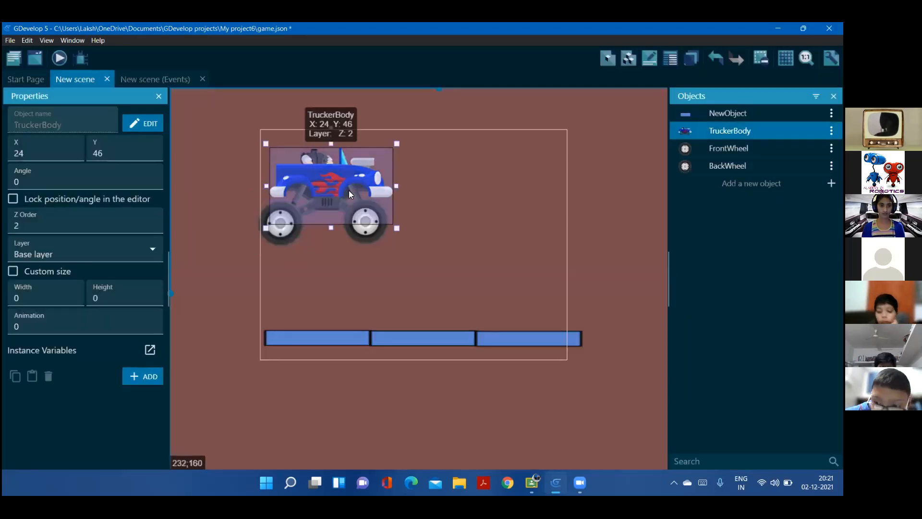
click(520, 227)
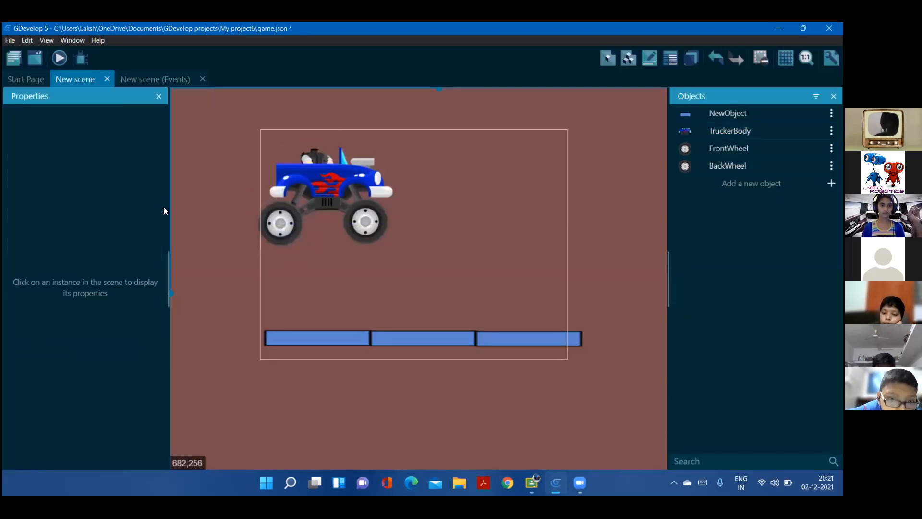
click(59, 59)
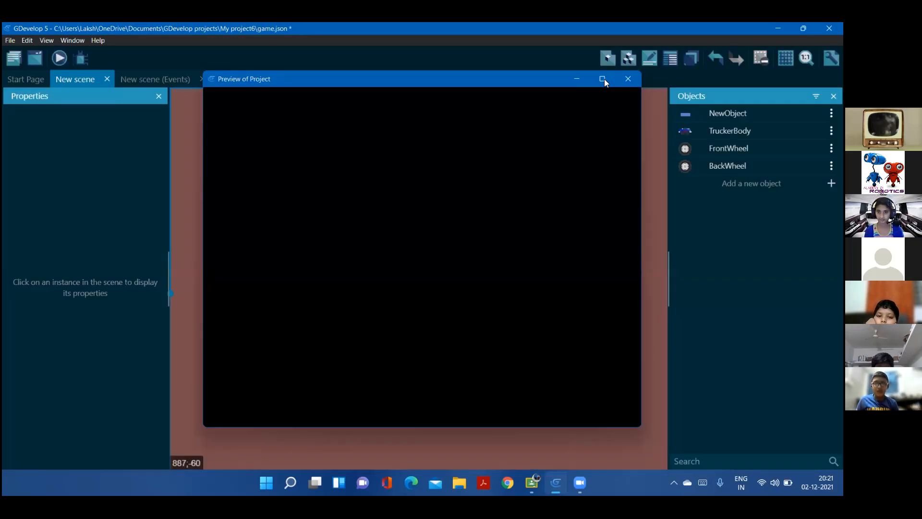
mouse_move(602, 81)
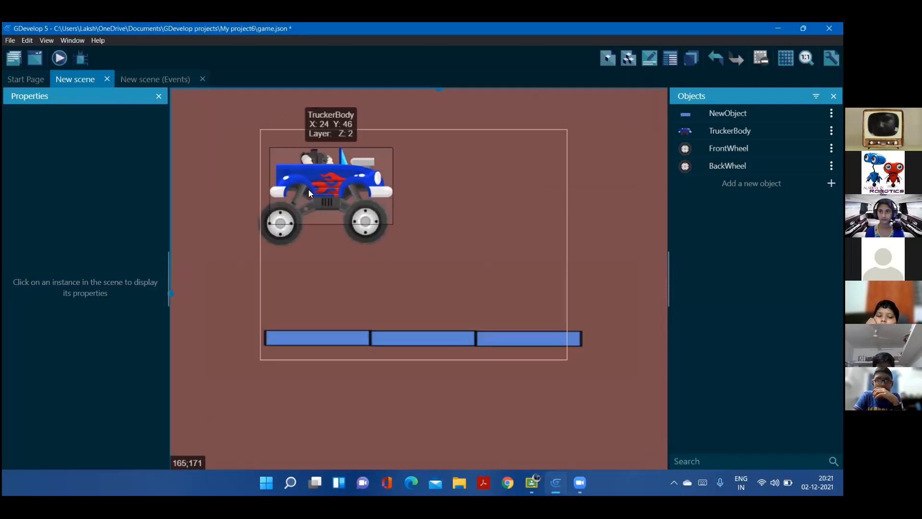
Rename the bar object NewObject as Platform in the object list
click(320, 205)
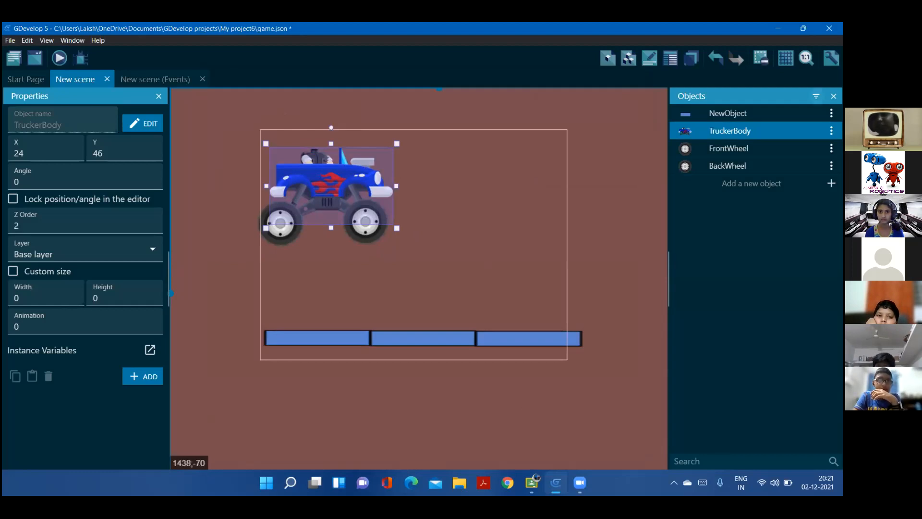
click(831, 113)
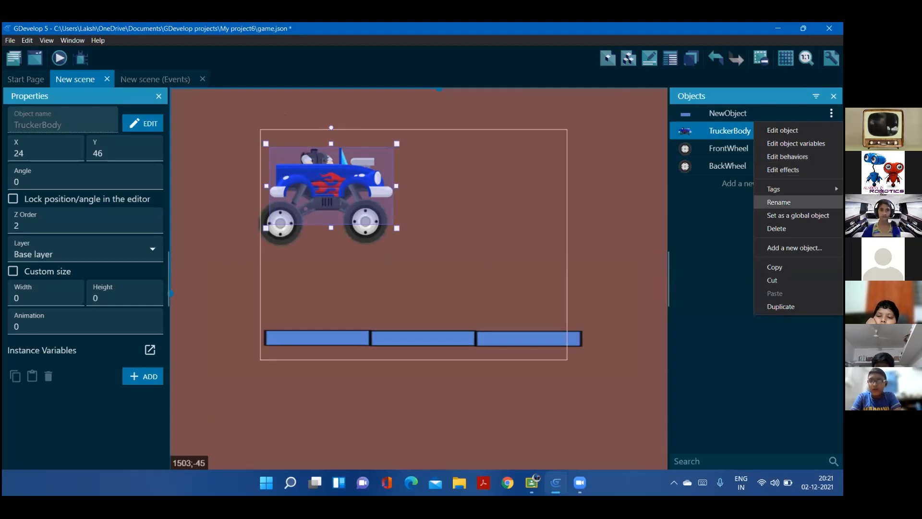
click(779, 201)
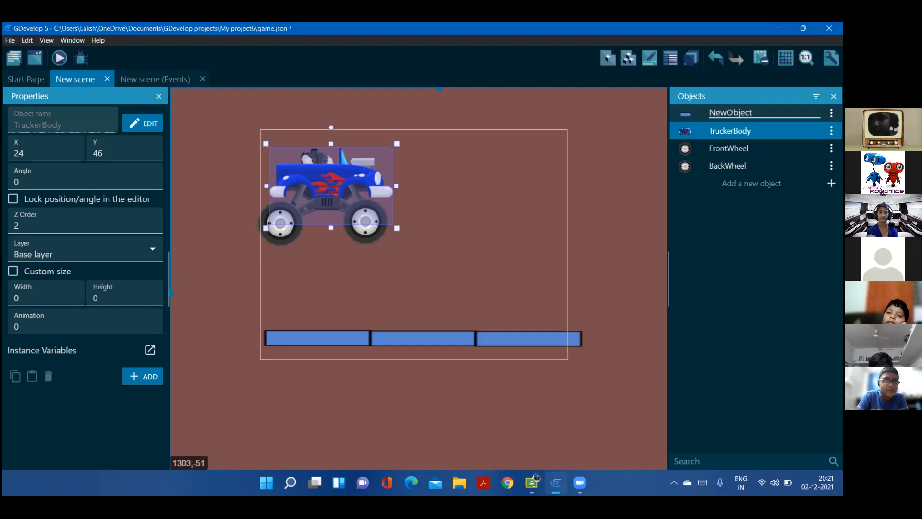
key(ctrl+a)
key(Caps_Lock)
text(P)
key(Caps_Lock)
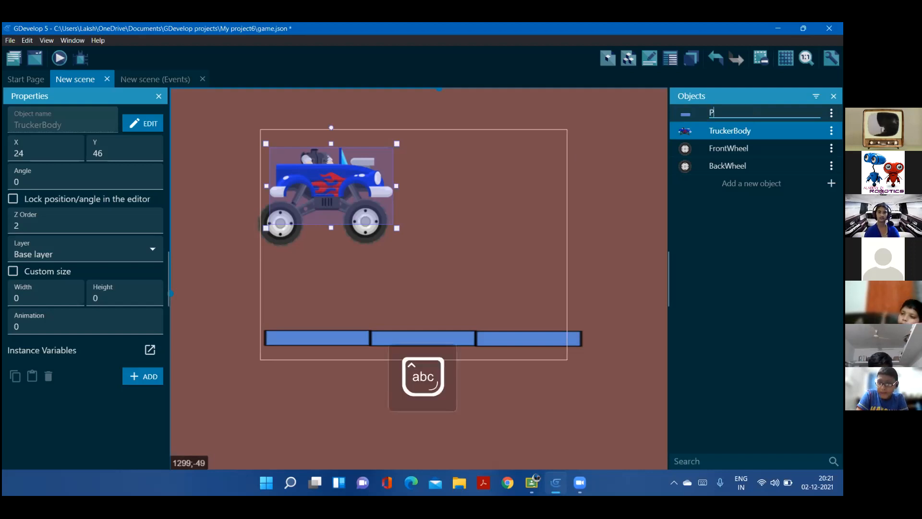
text(l)
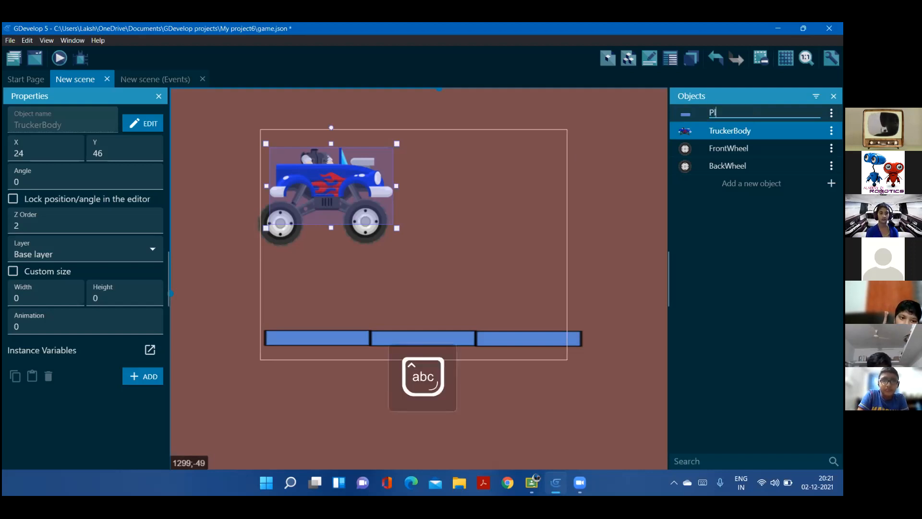
text(atform)
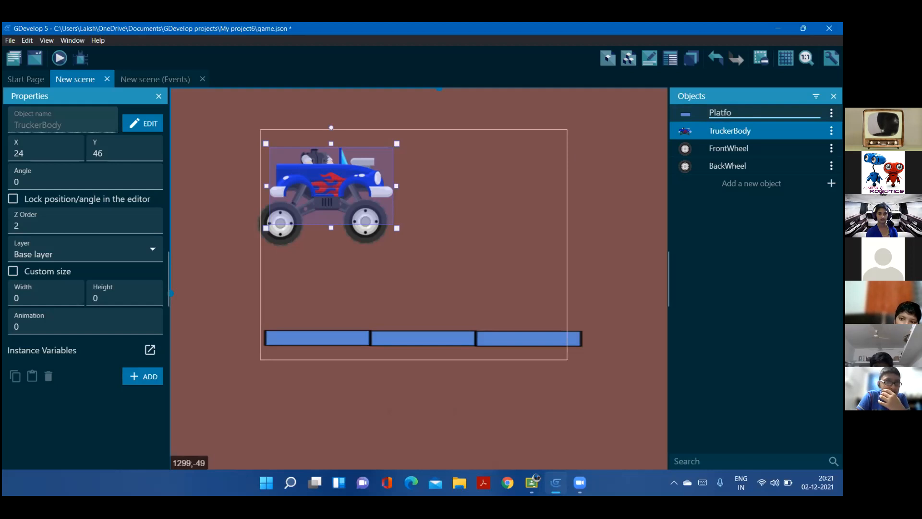
key(Return)
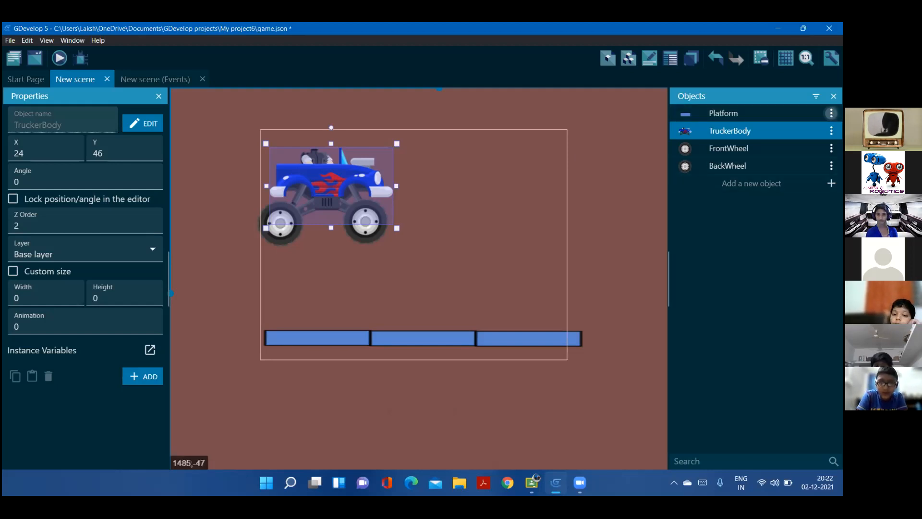
Add the Physics Engine 2.0 behavior to the Platform object
click(831, 113)
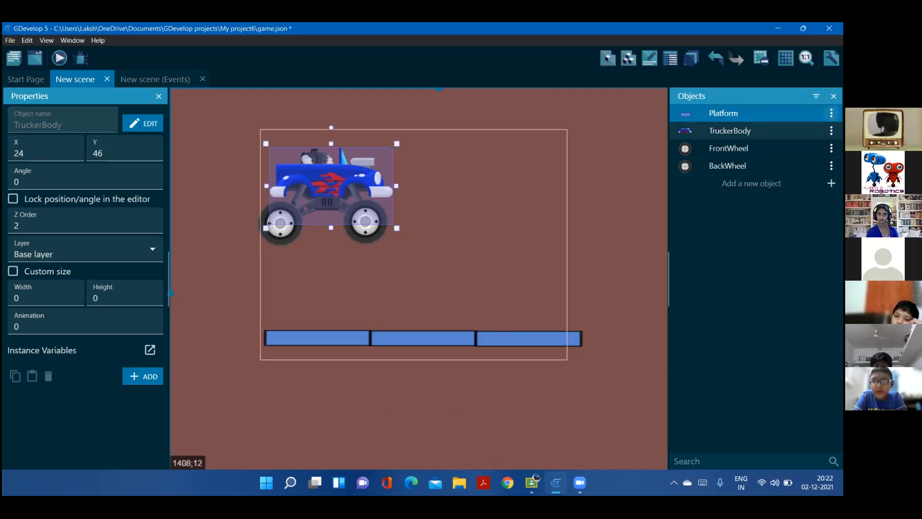
click(831, 114)
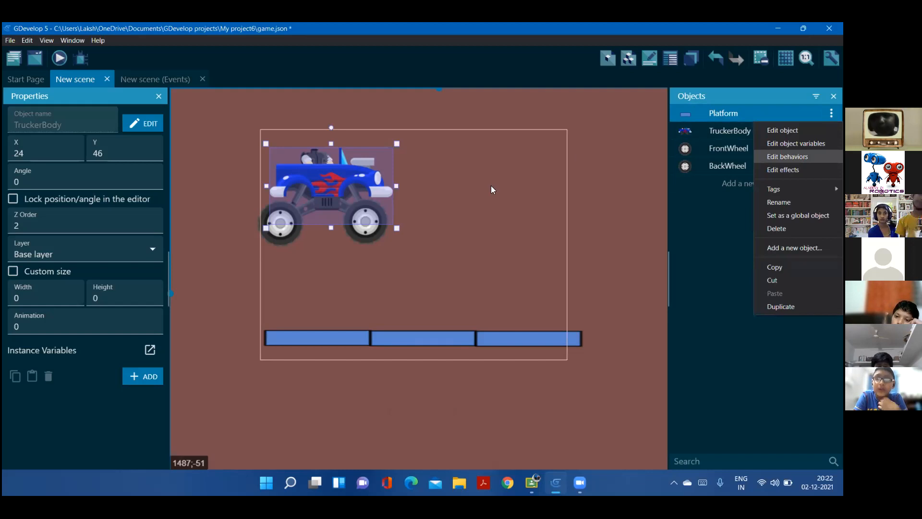
click(788, 157)
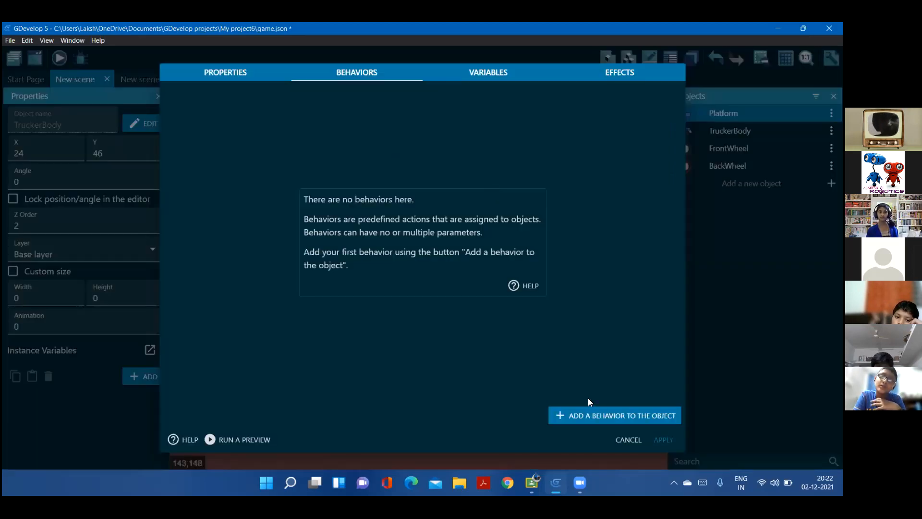
click(583, 414)
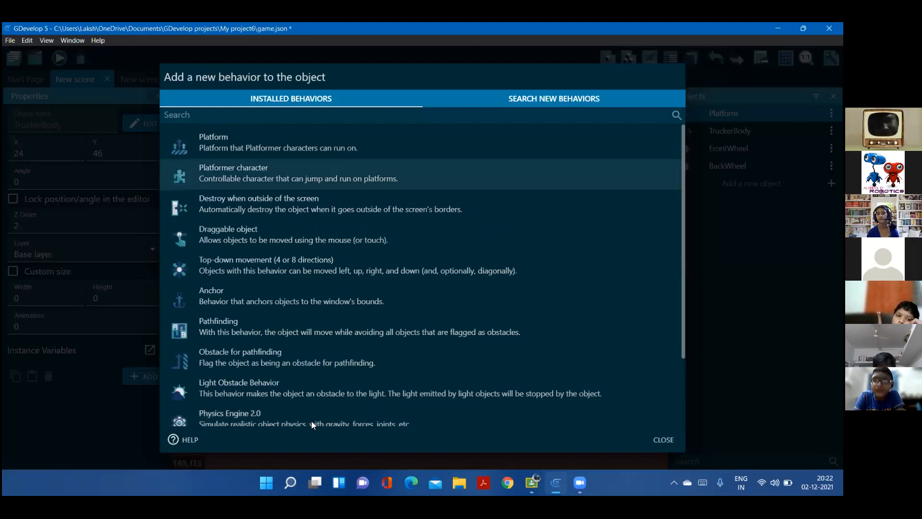
click(244, 416)
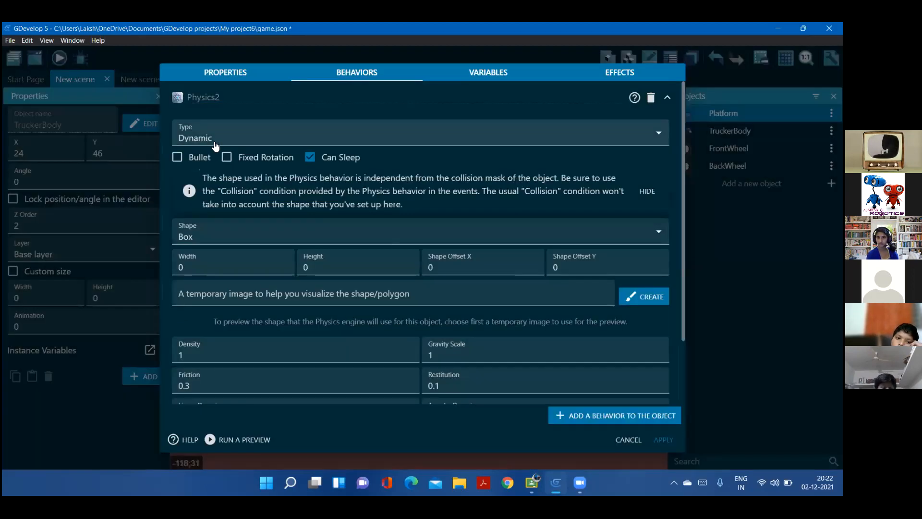
Set the Platform's physics type to Static, keep the Box shape, and apply the behavior
click(215, 143)
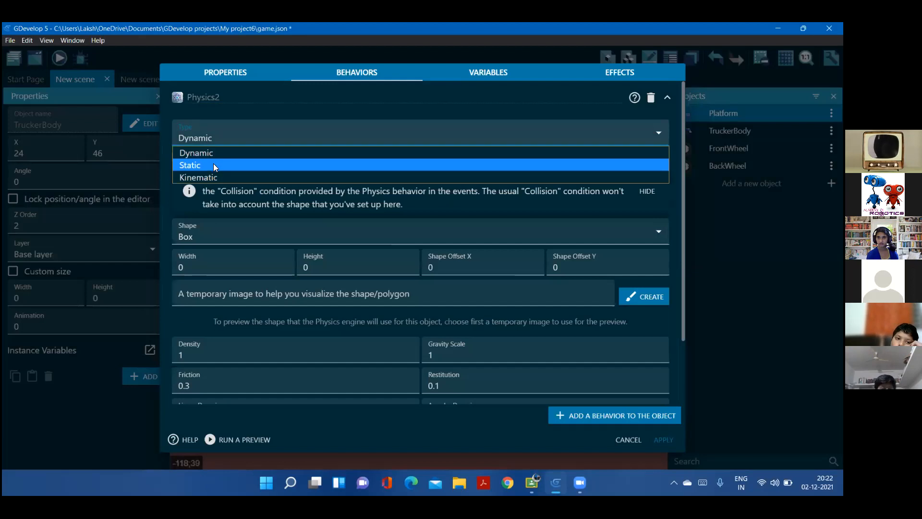
click(213, 164)
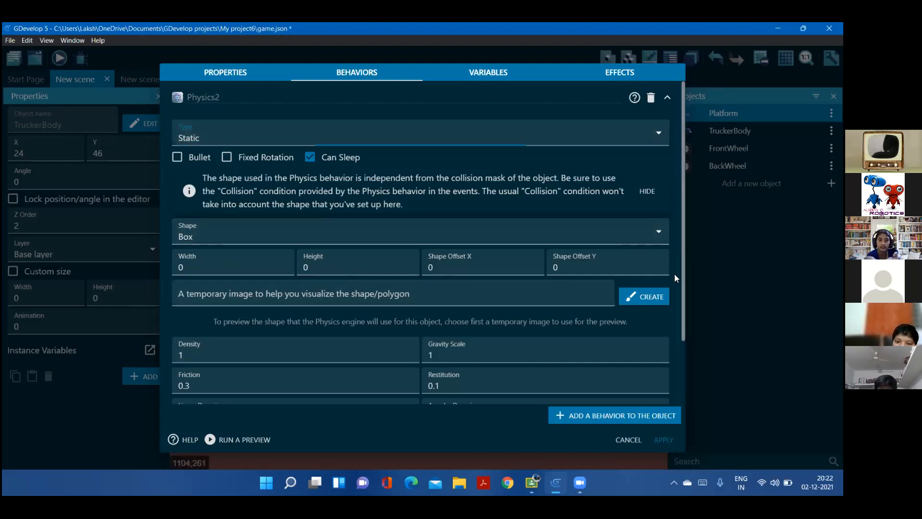
scroll(672, 296, down, 2)
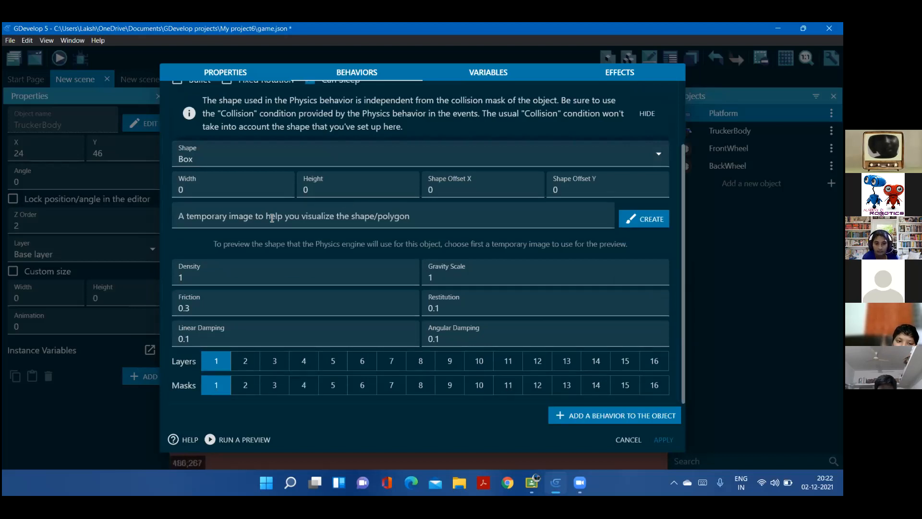
click(220, 191)
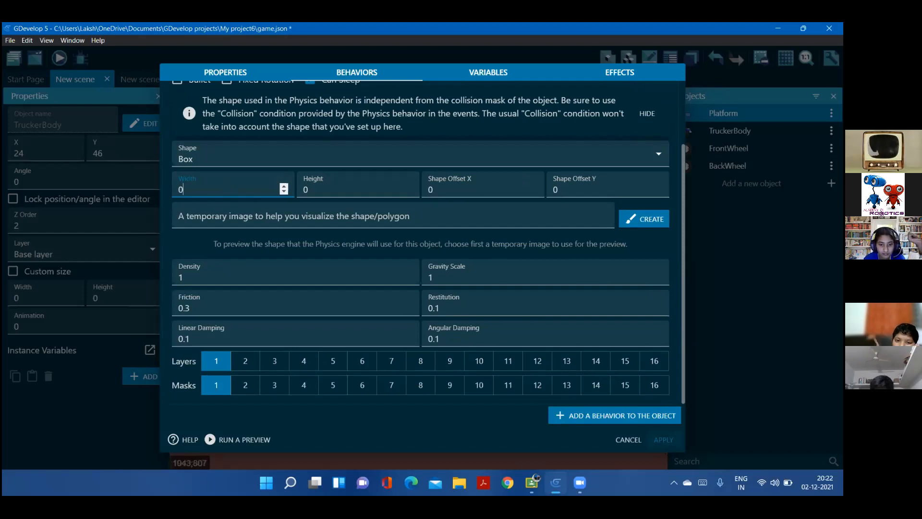
click(661, 440)
Add the Physics Engine 2.0 behavior to TruckerBody with the Dynamic type and Box shape, and apply it
click(831, 131)
click(787, 174)
click(559, 409)
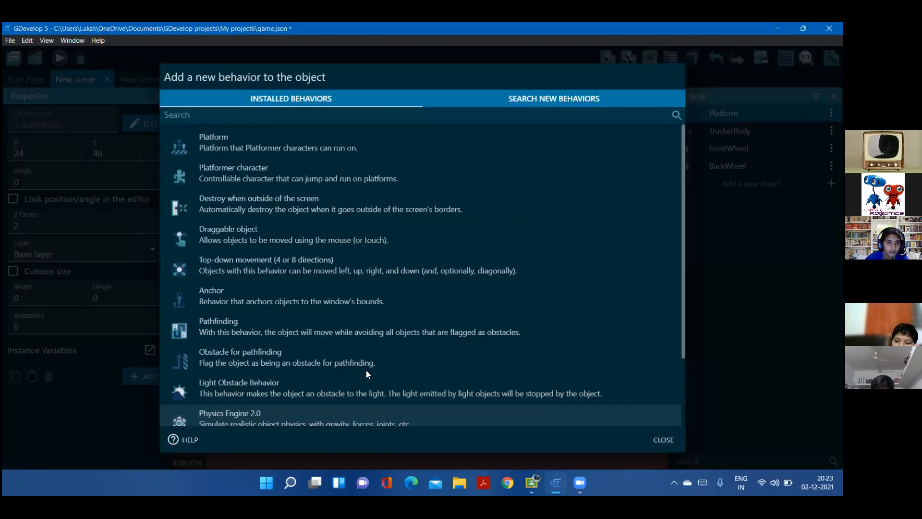
click(376, 418)
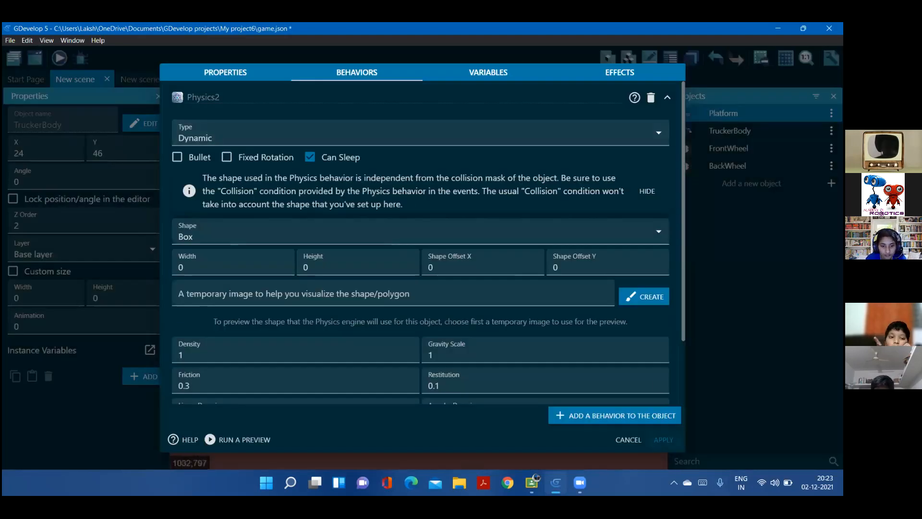
click(662, 440)
Check TruckerBody's physics behavior settings, including its density, and close them
click(831, 148)
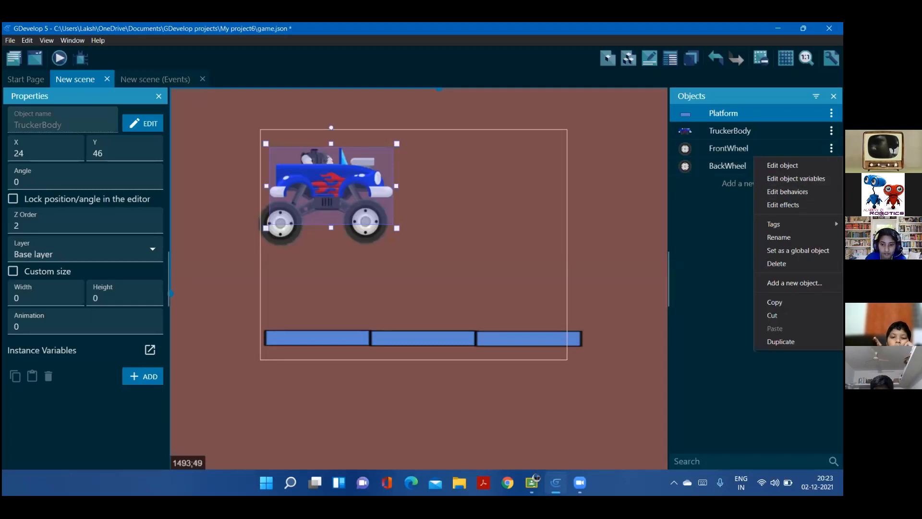
click(831, 130)
click(788, 174)
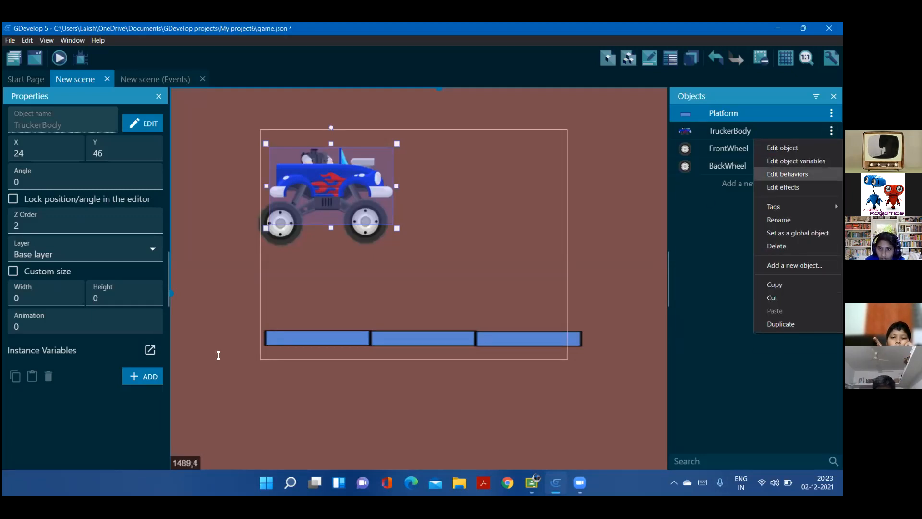
click(218, 355)
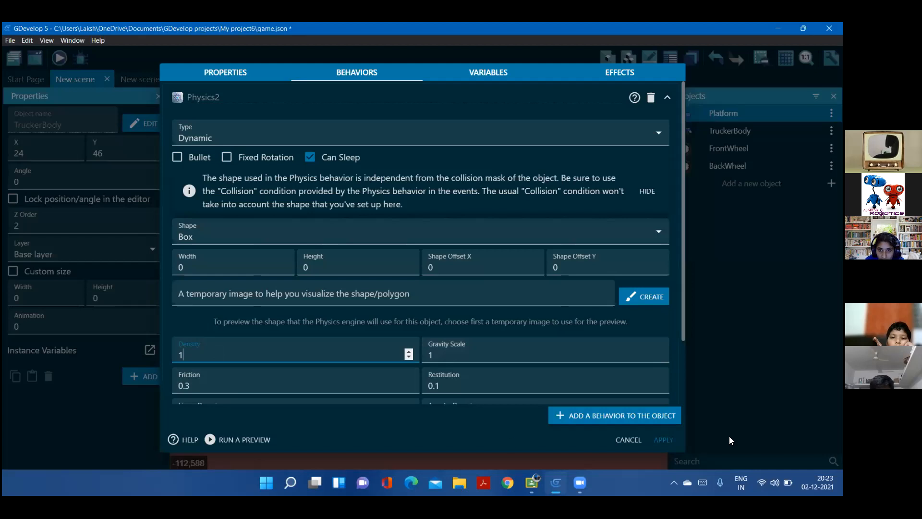
click(656, 439)
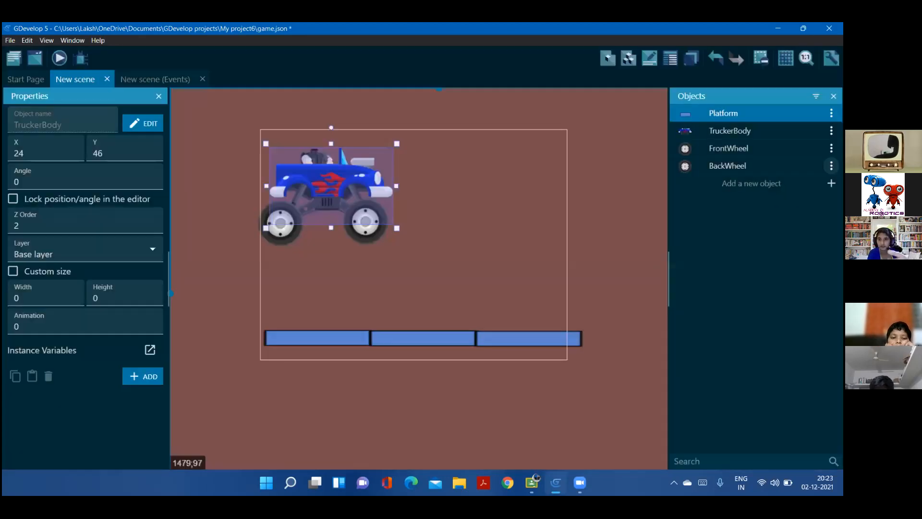
Add the Physics Engine 2.0 behavior to FrontWheel with the Dynamic type, Circle shape and density 5, and apply it
click(831, 148)
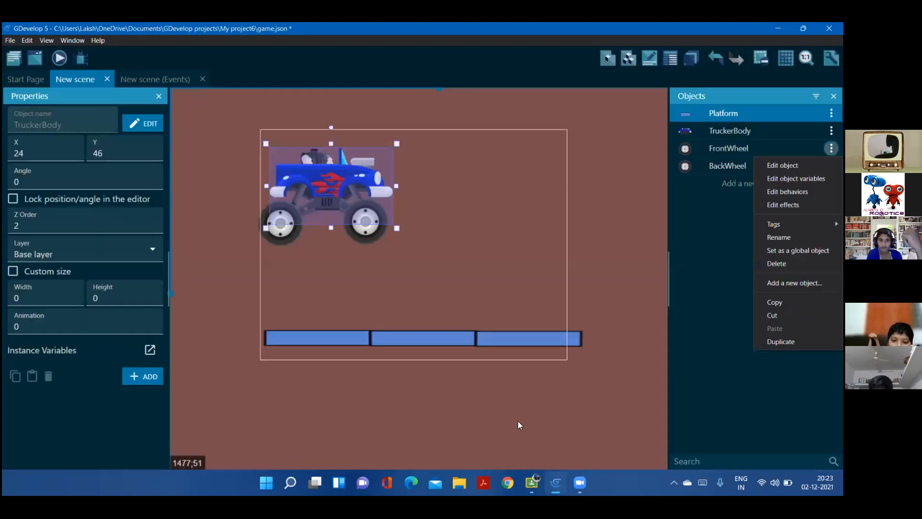
click(787, 192)
click(616, 415)
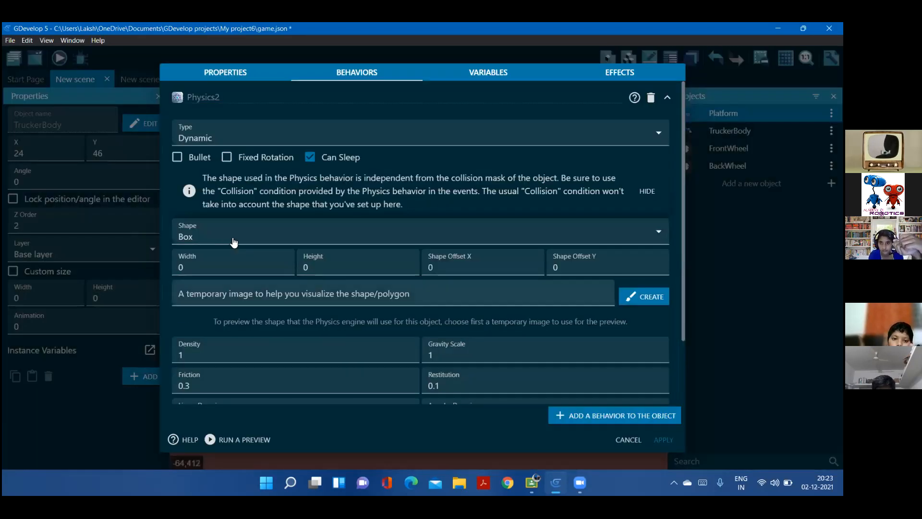
click(230, 238)
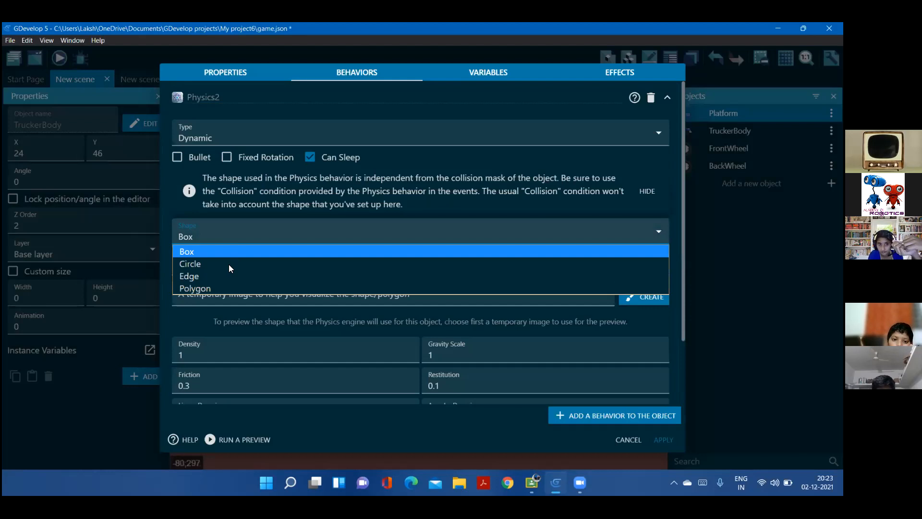
click(229, 264)
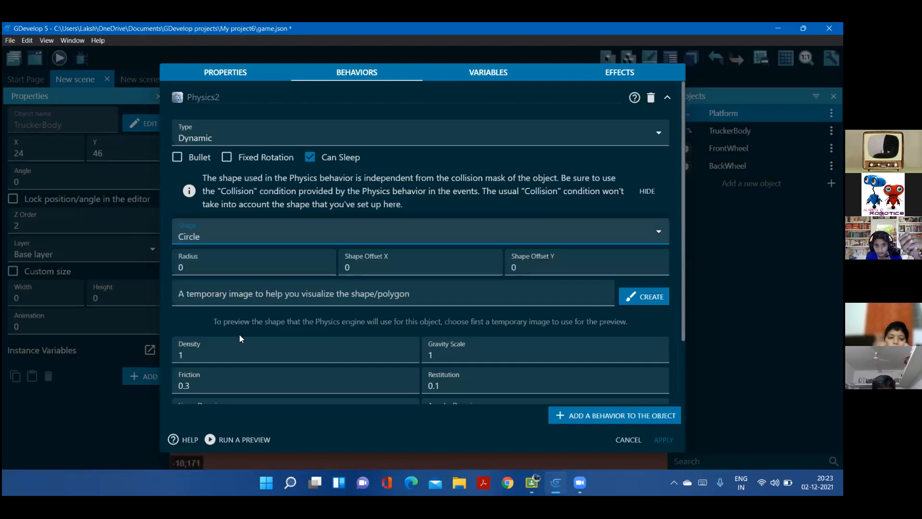
click(233, 352)
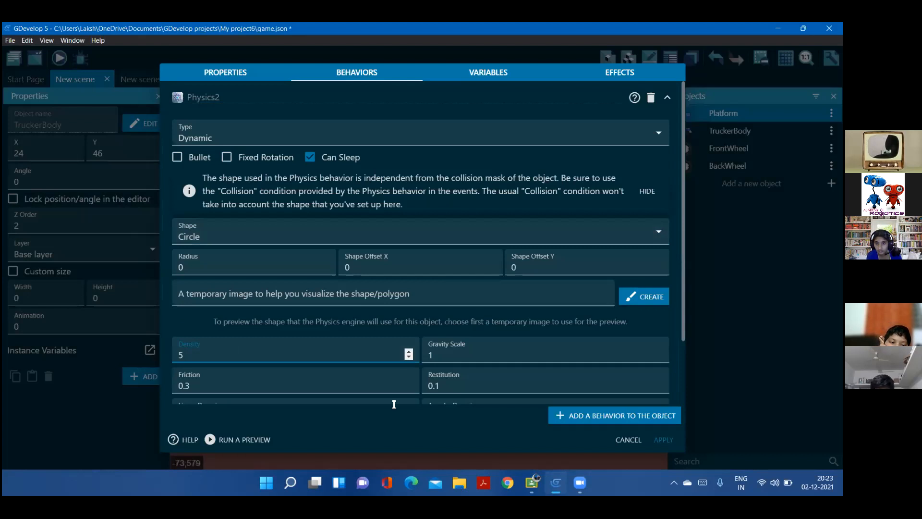
click(657, 438)
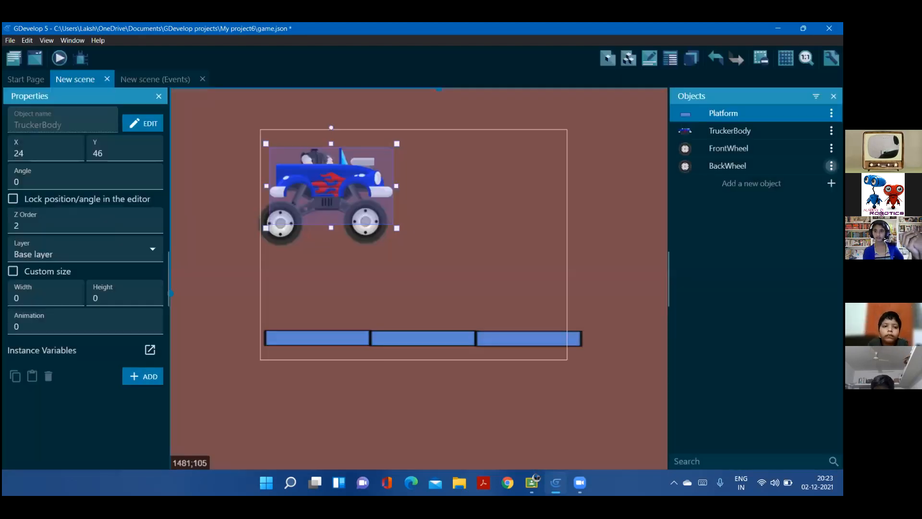
Add the Physics Engine 2.0 behavior to BackWheel with the Dynamic type, Circle shape and density 10
click(831, 165)
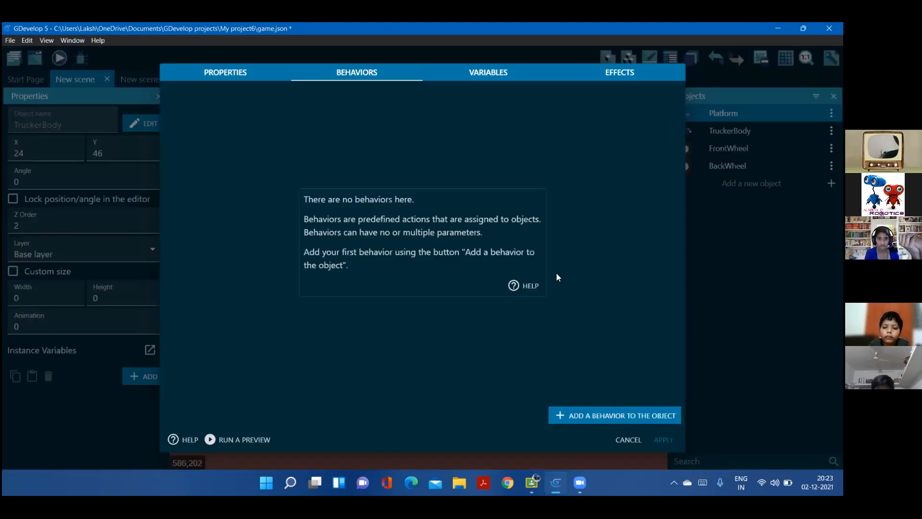
click(567, 418)
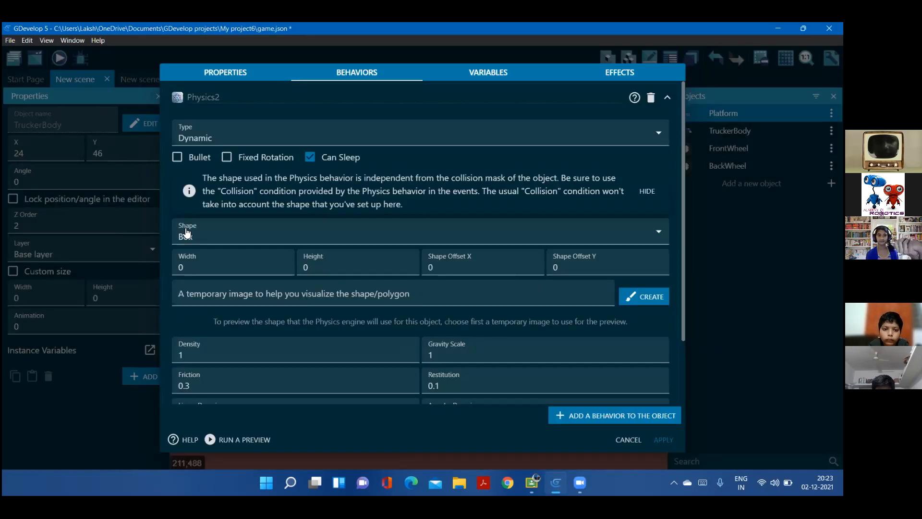
click(200, 228)
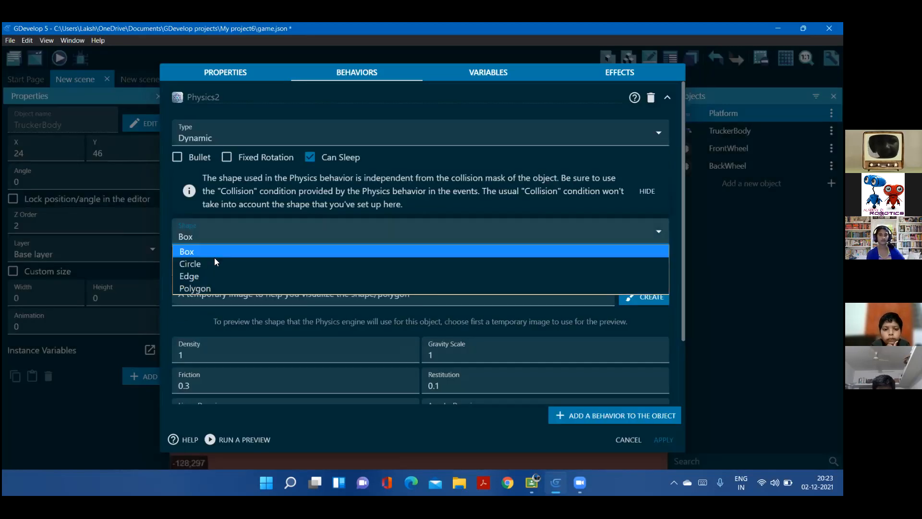
key(Return)
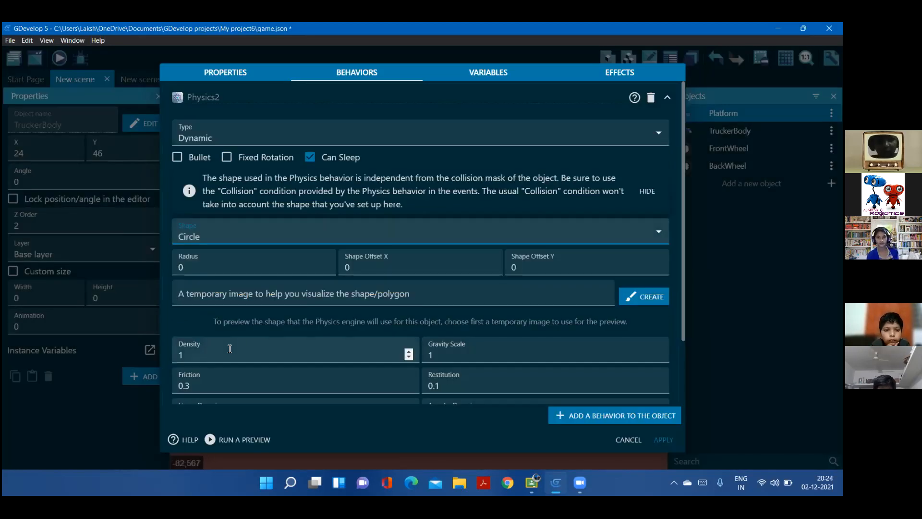
click(229, 349)
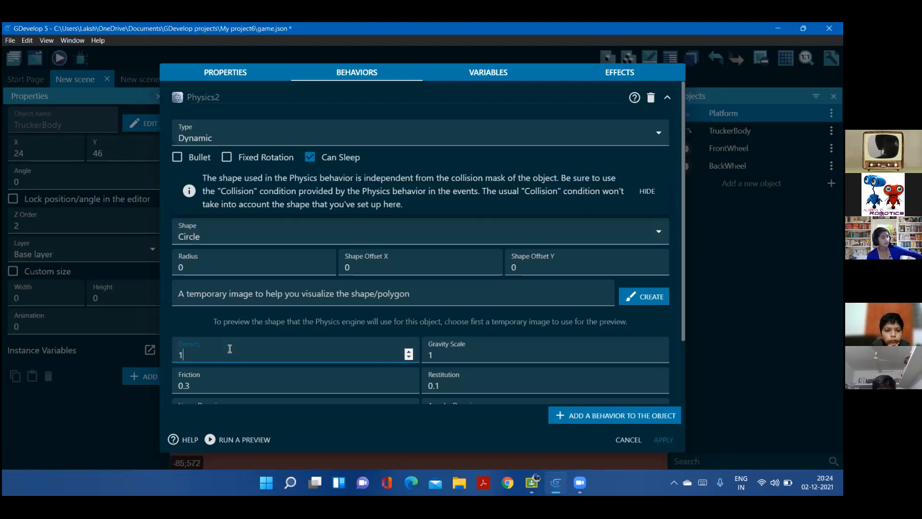
text(0)
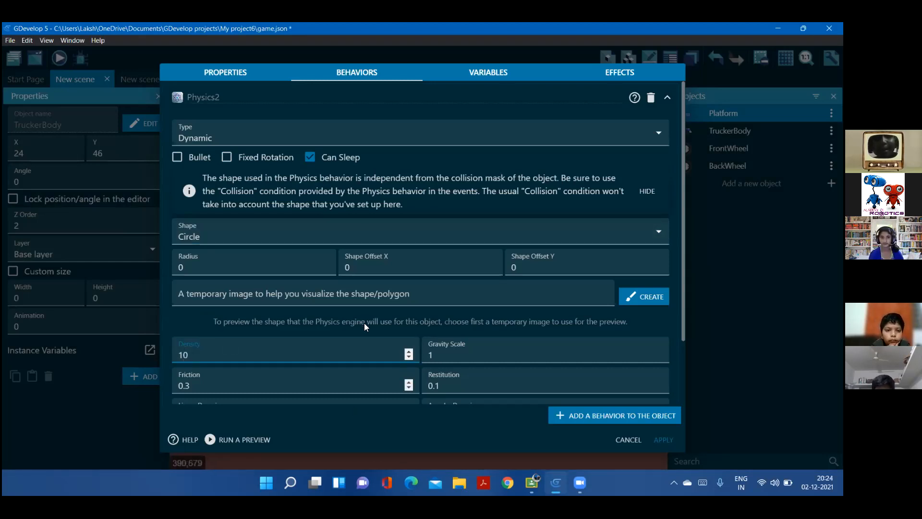
click(493, 420)
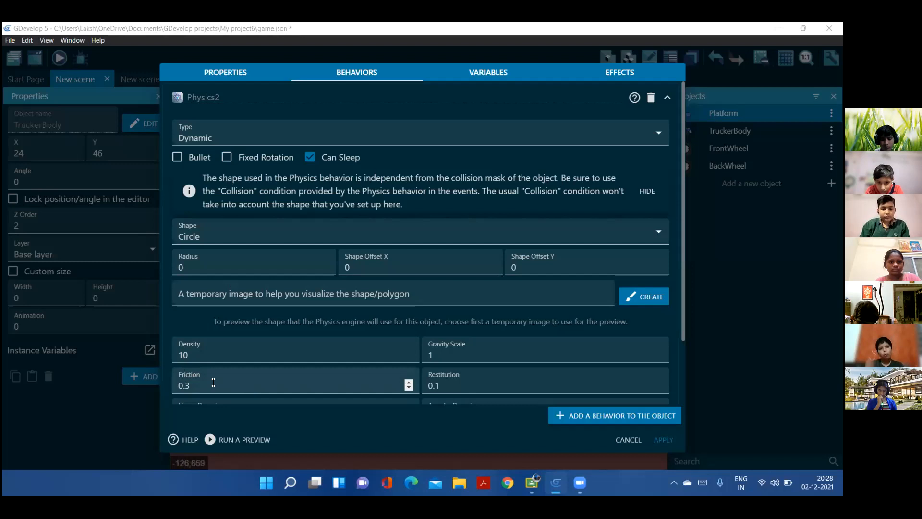
Set BackWheel's physics friction to 1 and apply the behavior
scroll(209, 383, down, 3)
click(205, 302)
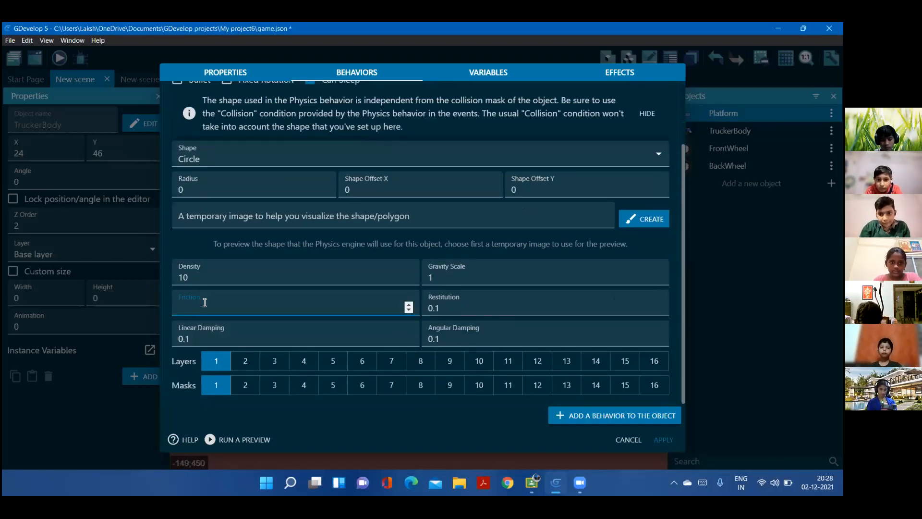
key(Caps_Lock)
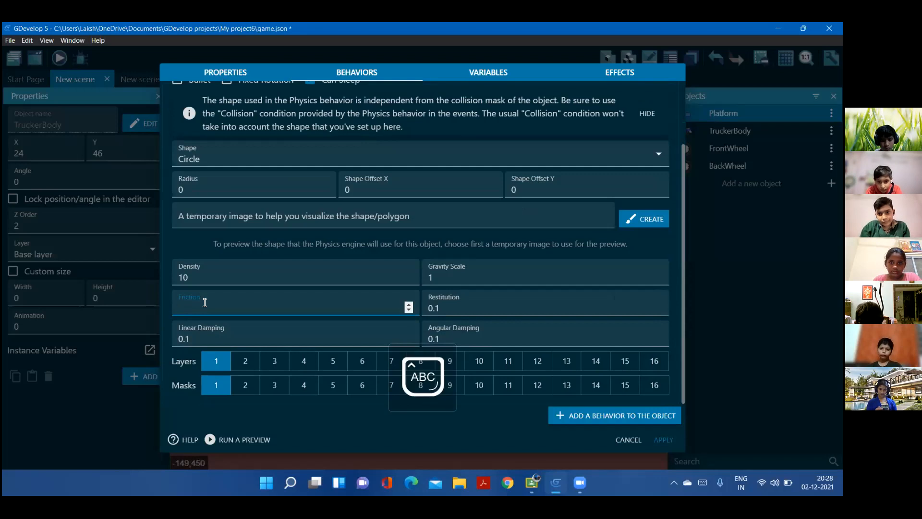
key(Caps_Lock)
text(1)
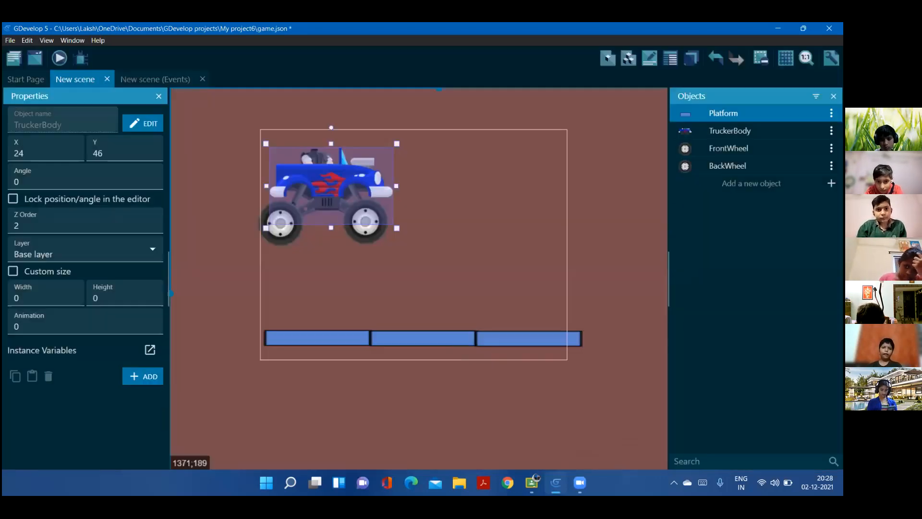
click(663, 439)
Check BackWheel's physics behavior settings, including density and friction, and close them
click(831, 113)
click(712, 240)
click(831, 165)
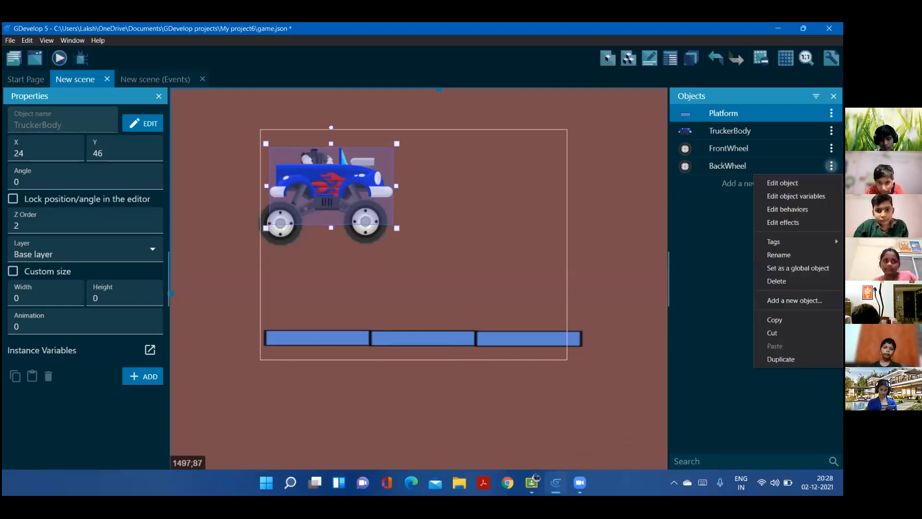
click(787, 209)
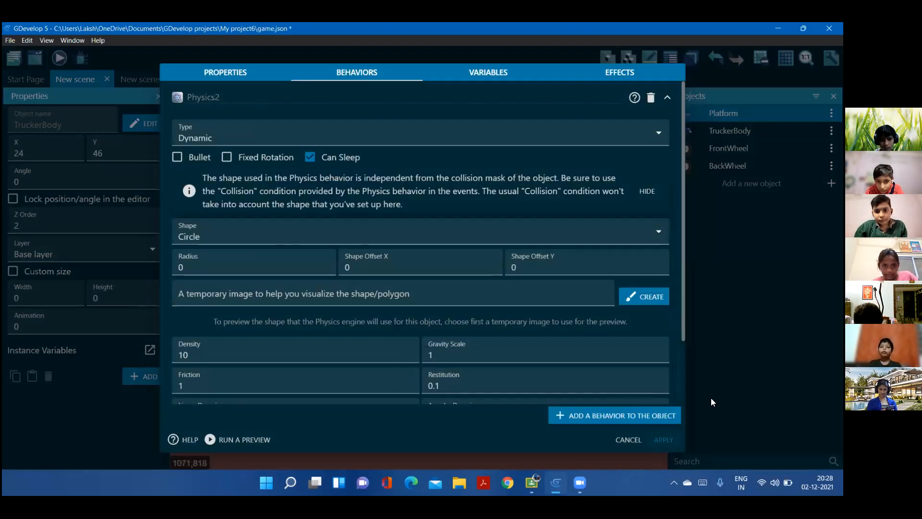
click(672, 441)
Set FrontWheel's physics friction to 1 and apply the change
click(831, 148)
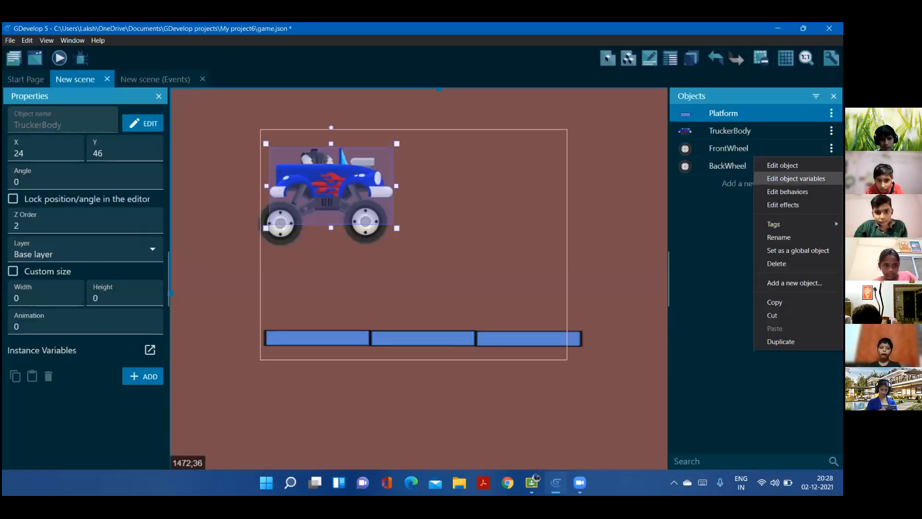
click(792, 192)
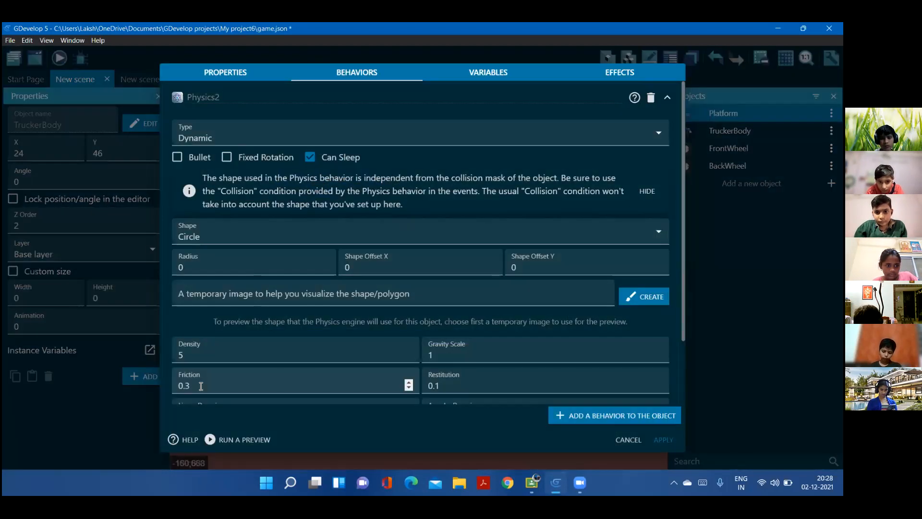
click(201, 386)
double_click(173, 387)
text(1)
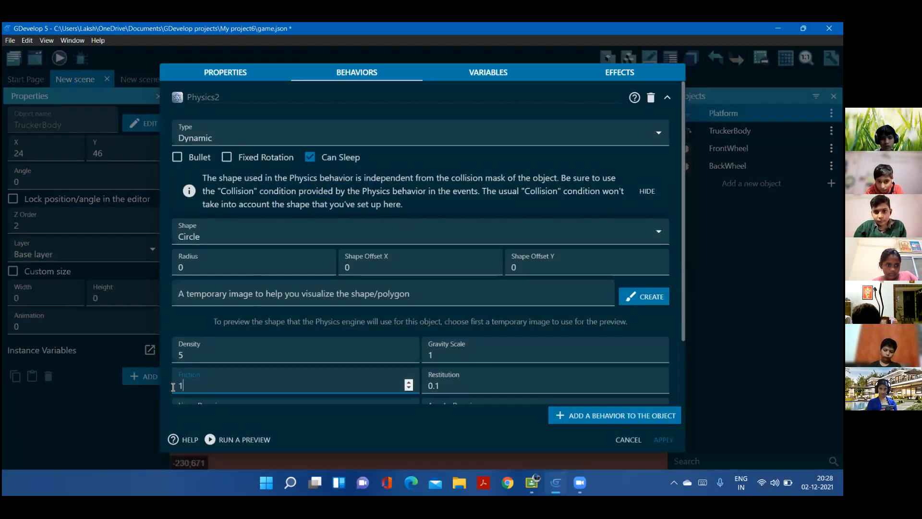
click(659, 438)
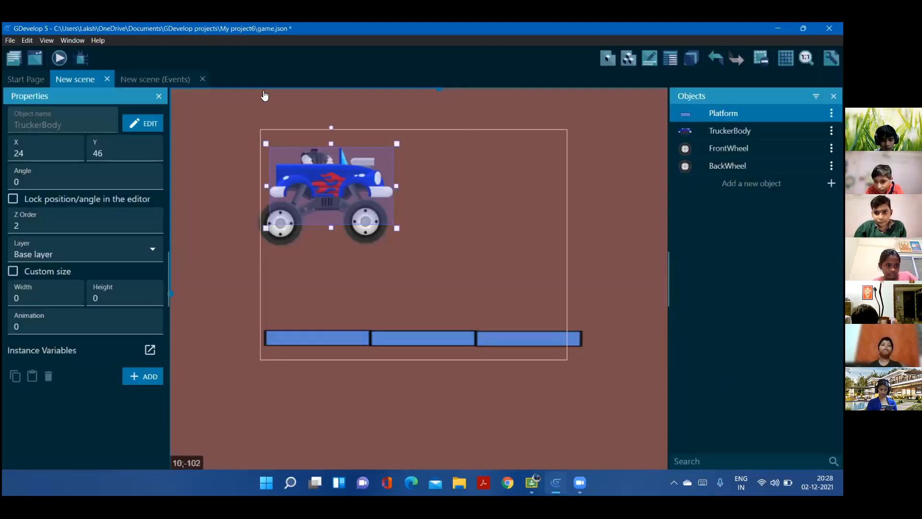
Preview the game to see how the truck and wheels fall onto the platform, and close the preview
click(59, 58)
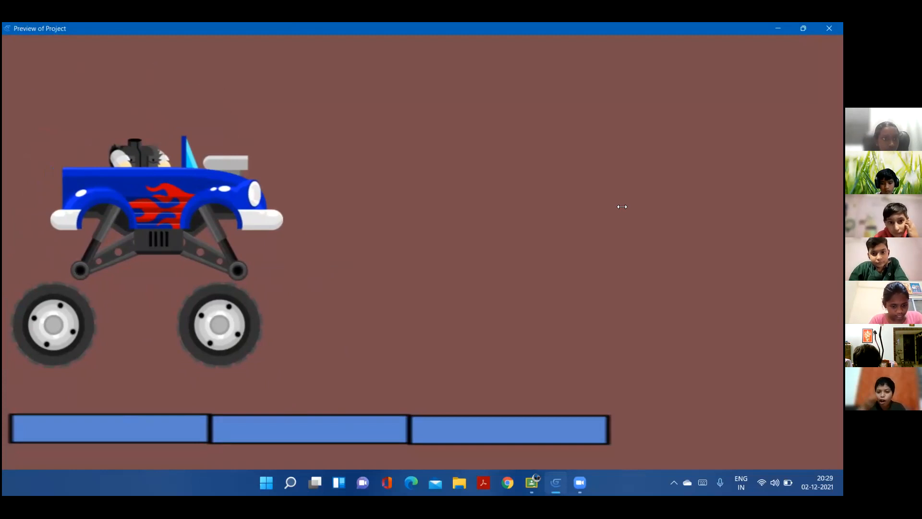
click(828, 28)
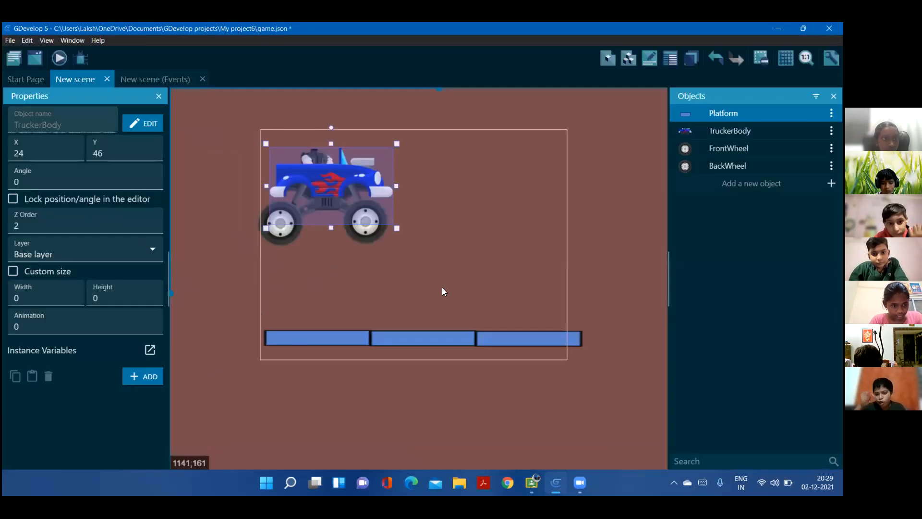
click(653, 185)
Set the Platform's physics box to width 0 and height 10, and apply the change
click(832, 113)
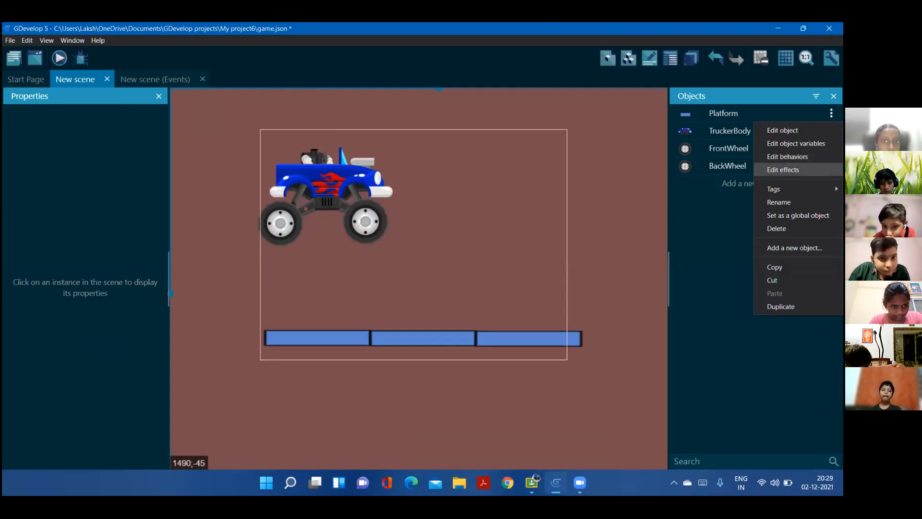
click(787, 157)
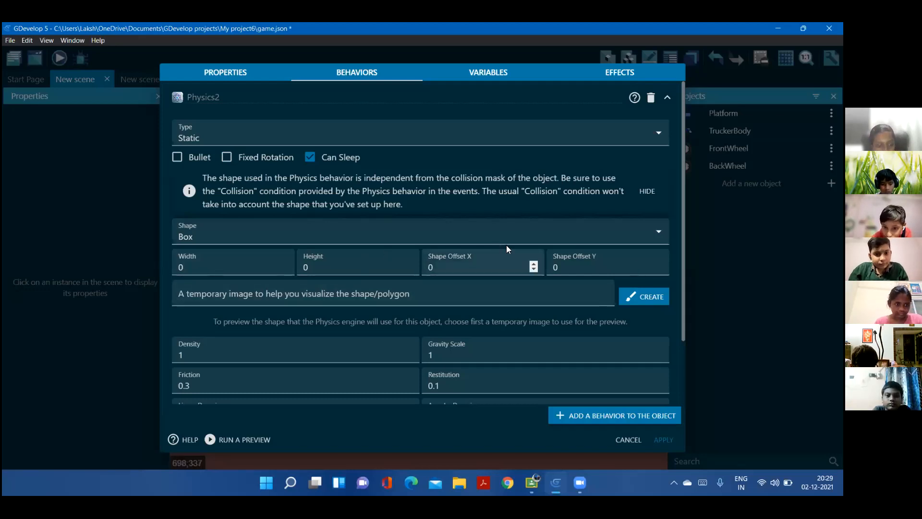
click(217, 271)
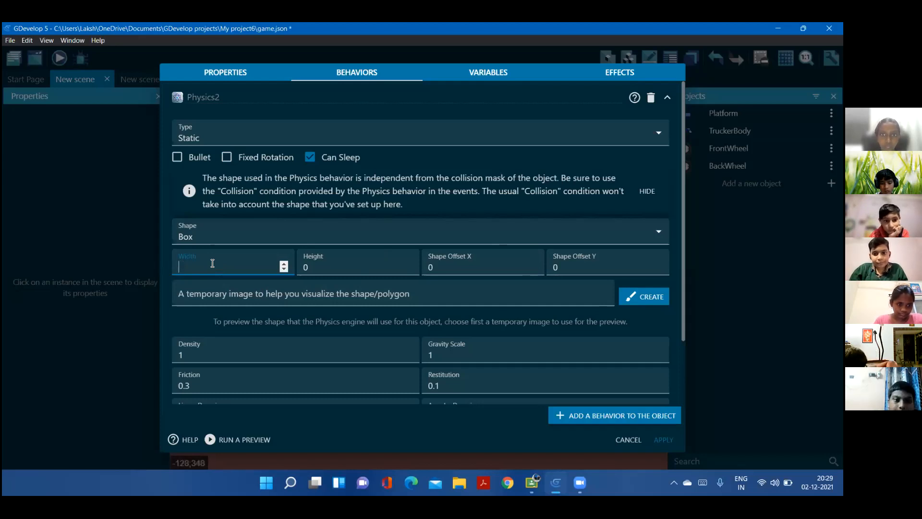
text(0)
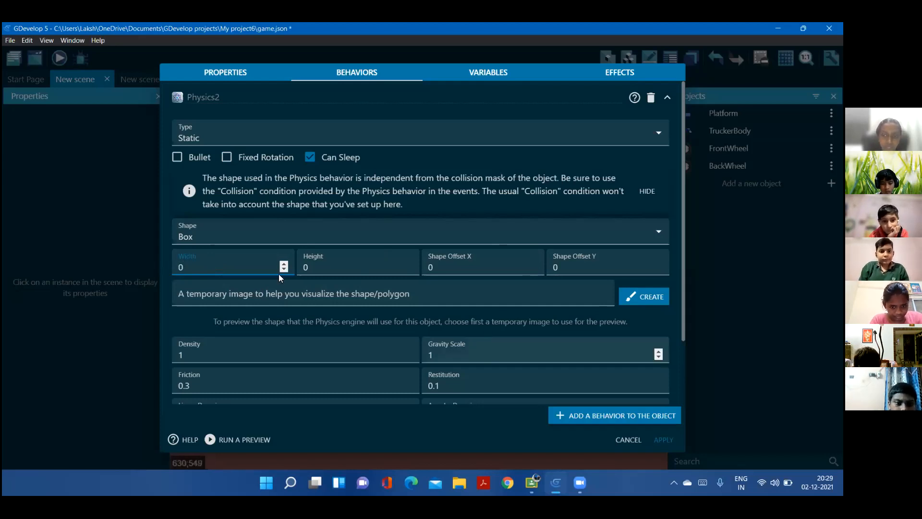
click(343, 266)
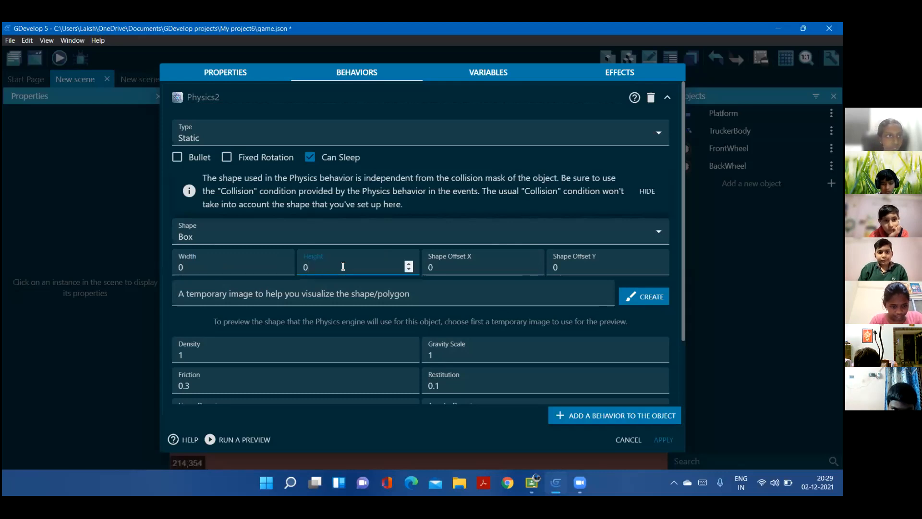
key(BackSpace)
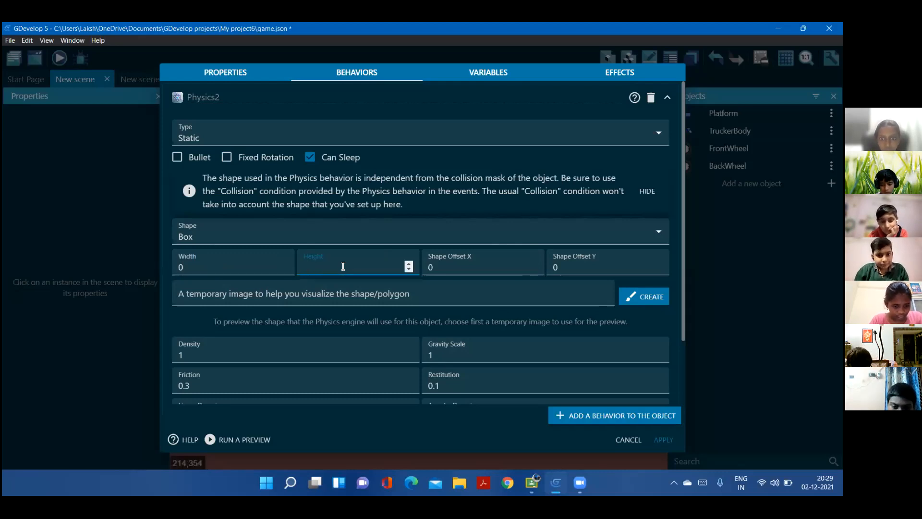
text(10)
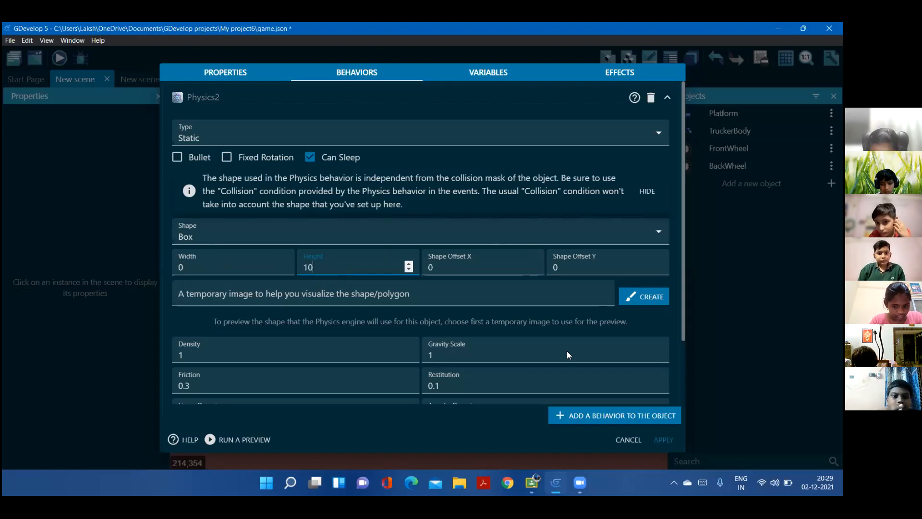
click(663, 440)
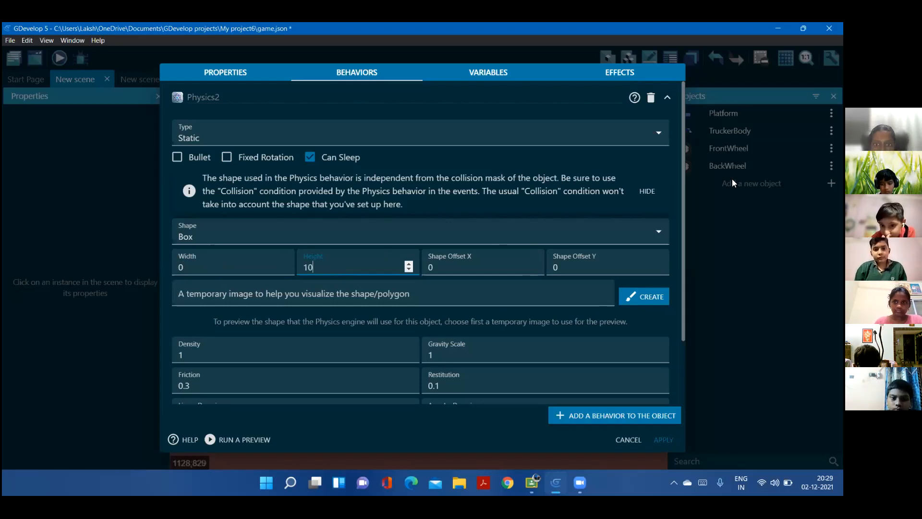
click(831, 148)
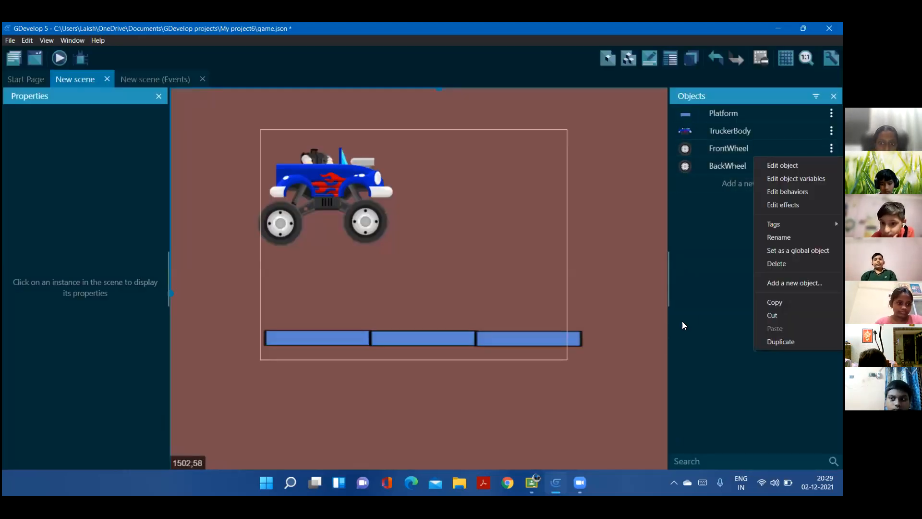
key(Escape)
click(832, 131)
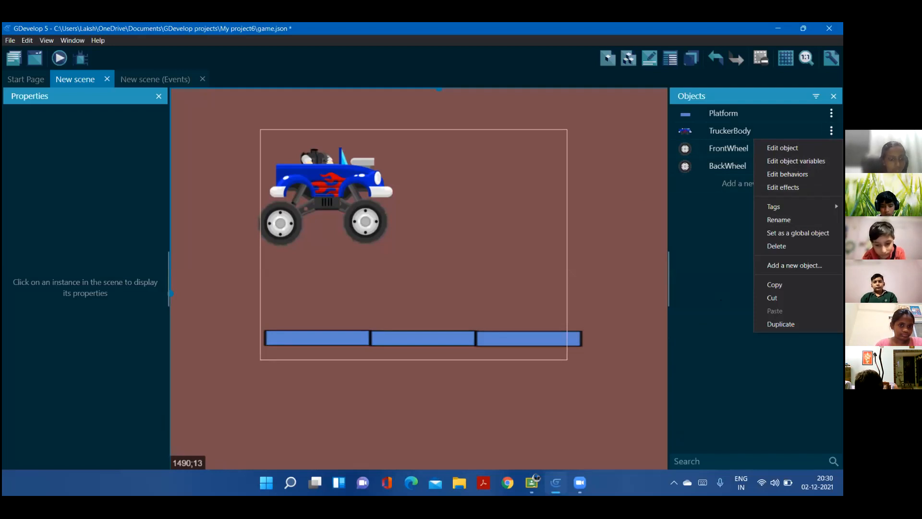
click(795, 415)
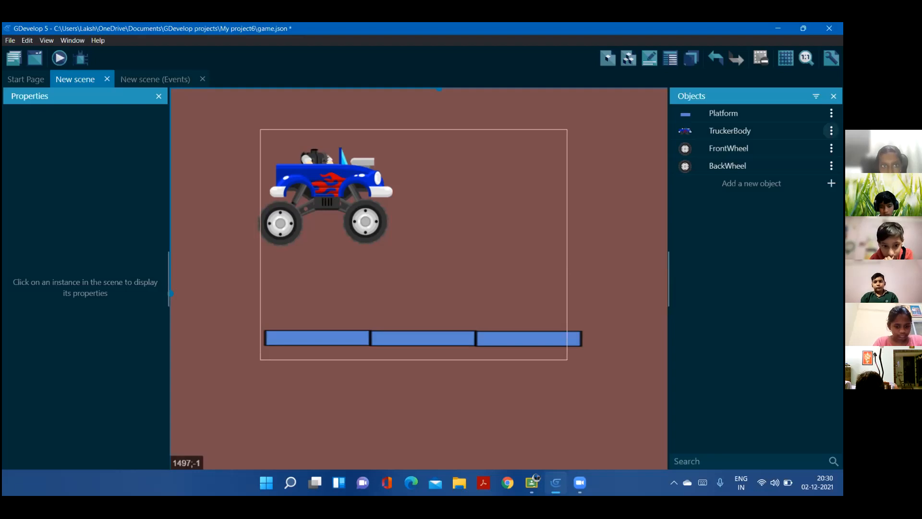
Check the canvas size of TruckerBody's image in the Piskel editor
click(831, 131)
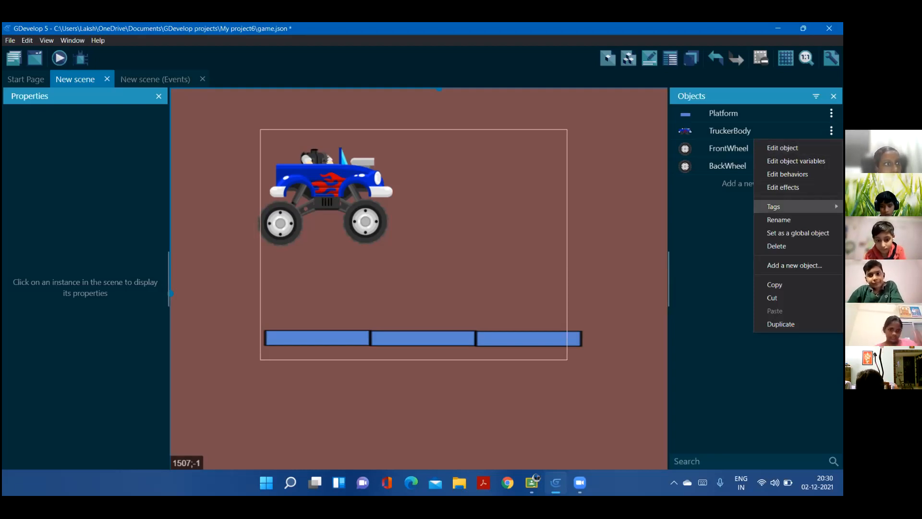
click(782, 148)
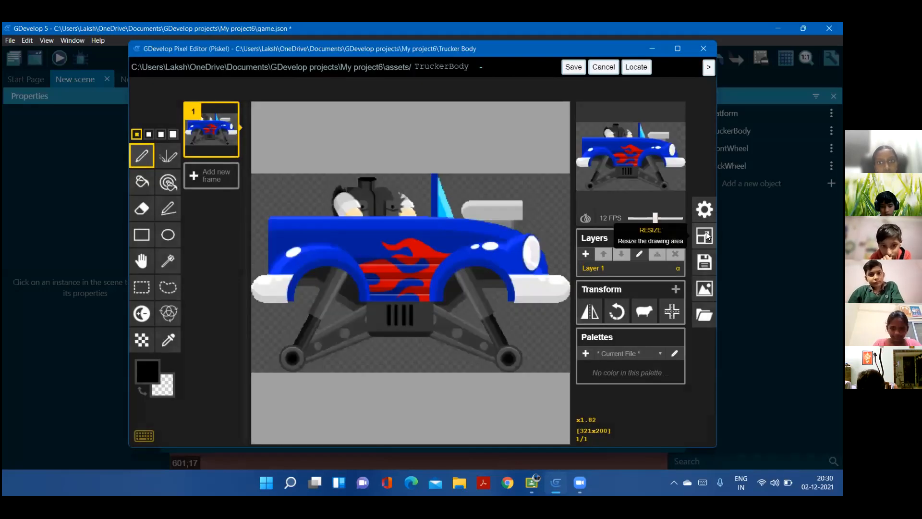
click(707, 236)
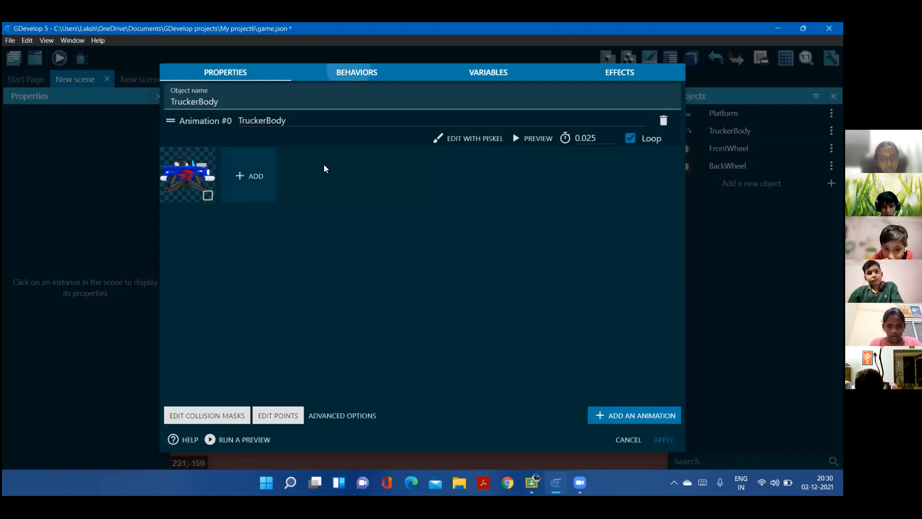
Set TruckerBody's physics box to width 150 and height 100, apply it, and preview the game
click(216, 258)
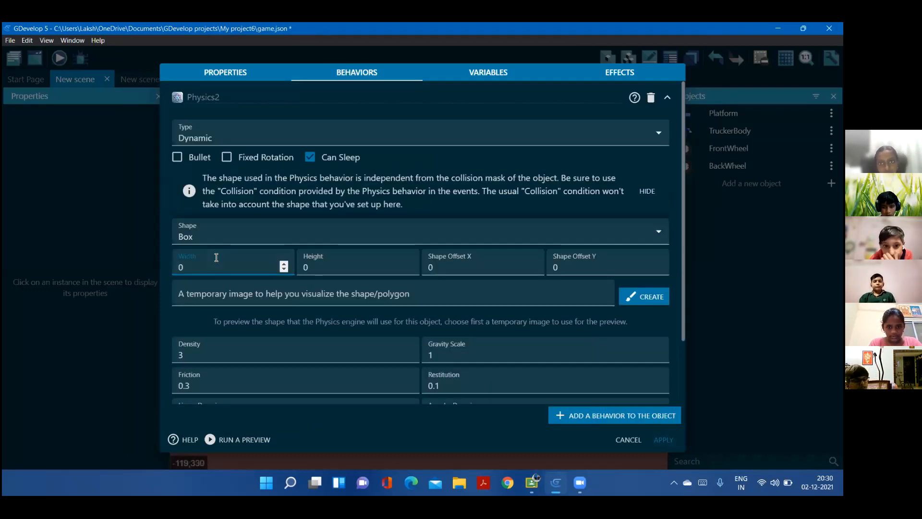
text(150)
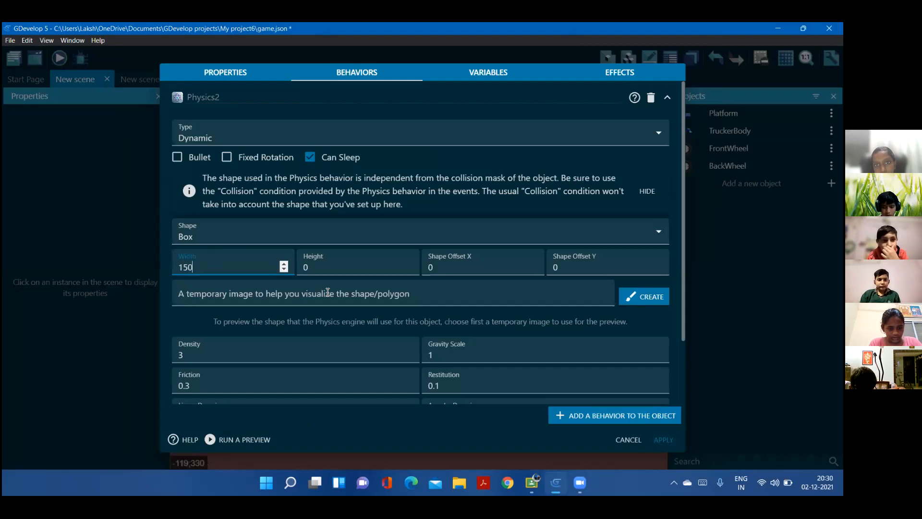
click(332, 267)
key(BackSpace)
text(100)
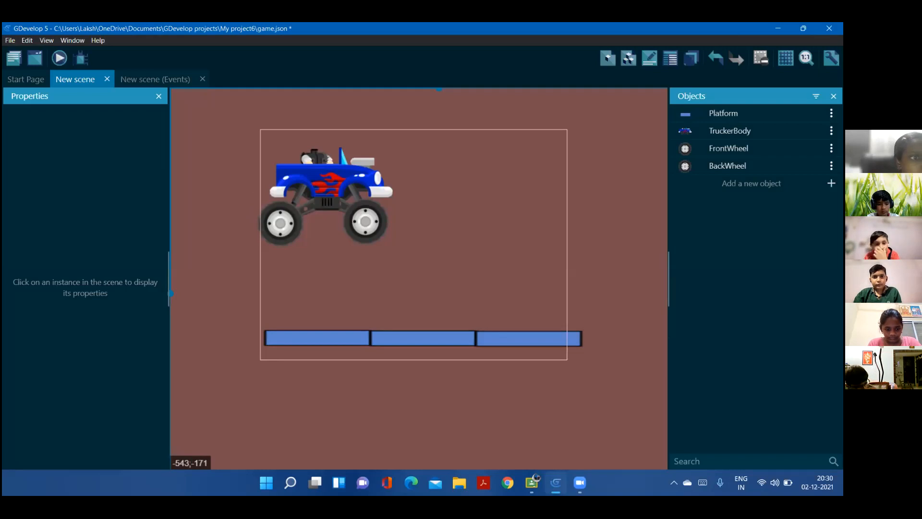
click(60, 58)
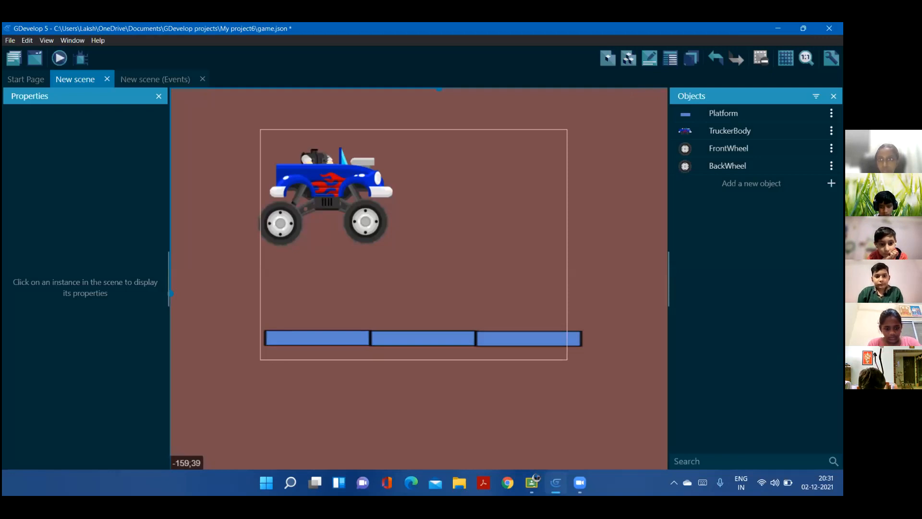
Check FrontWheel's physics shape and radius settings, and close them
click(830, 148)
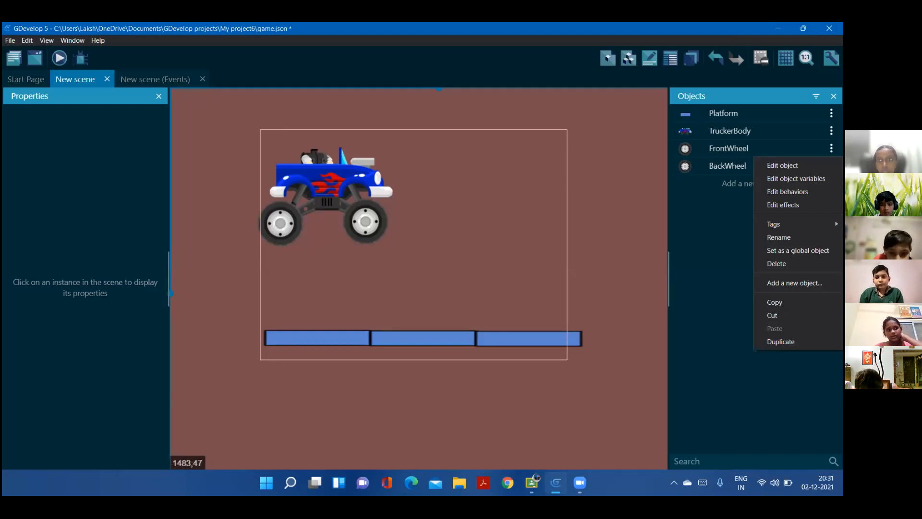
click(773, 313)
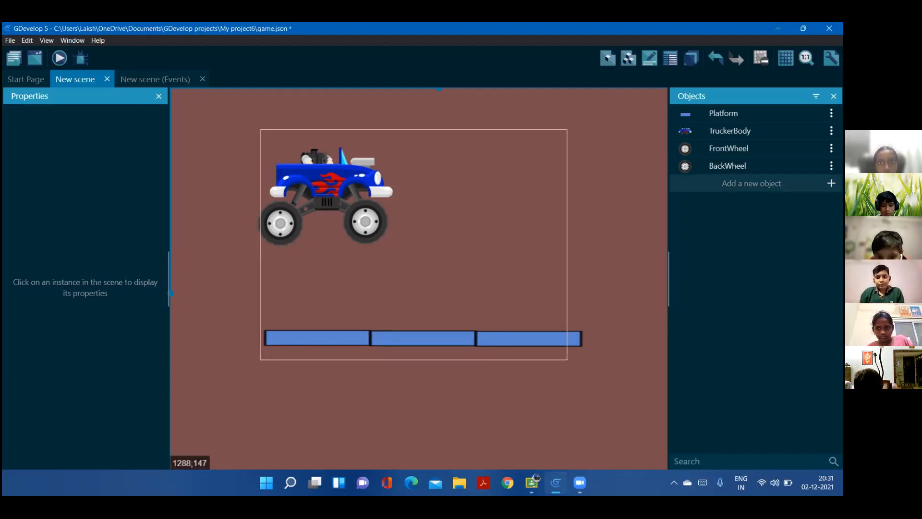
click(831, 147)
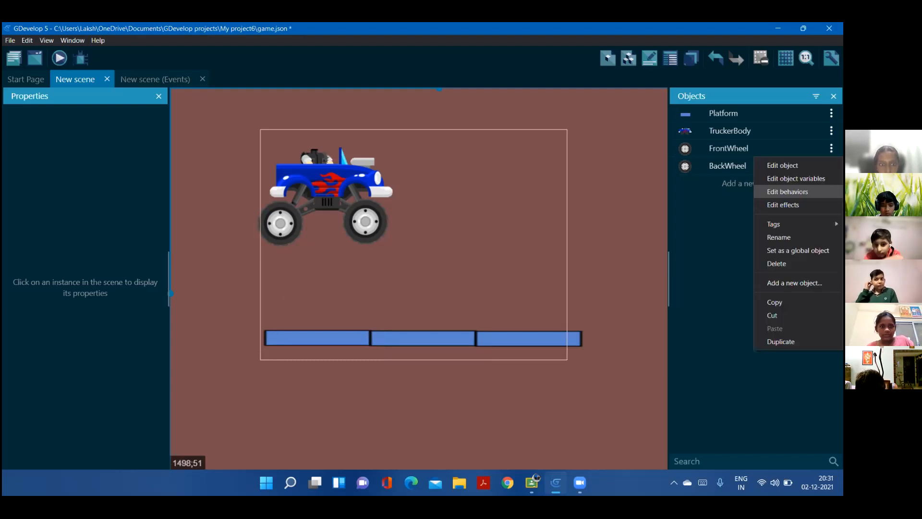
click(652, 173)
double_click(252, 257)
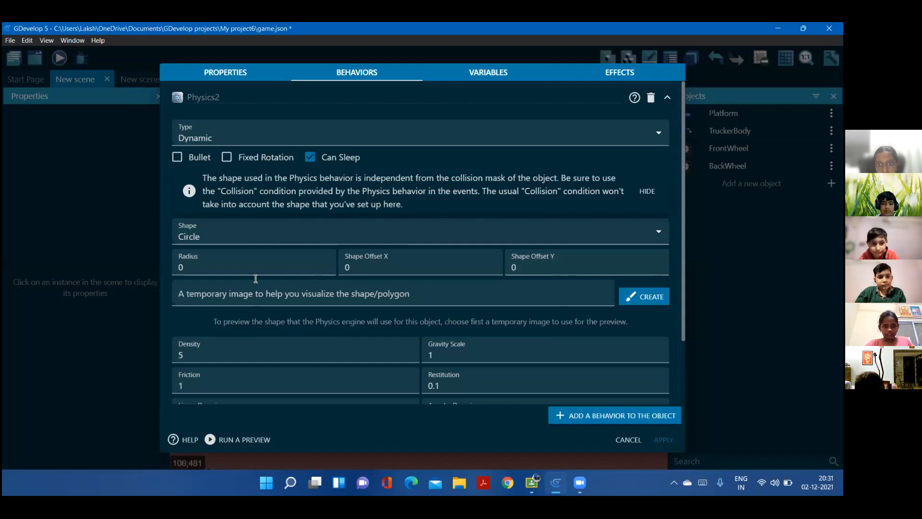
click(664, 440)
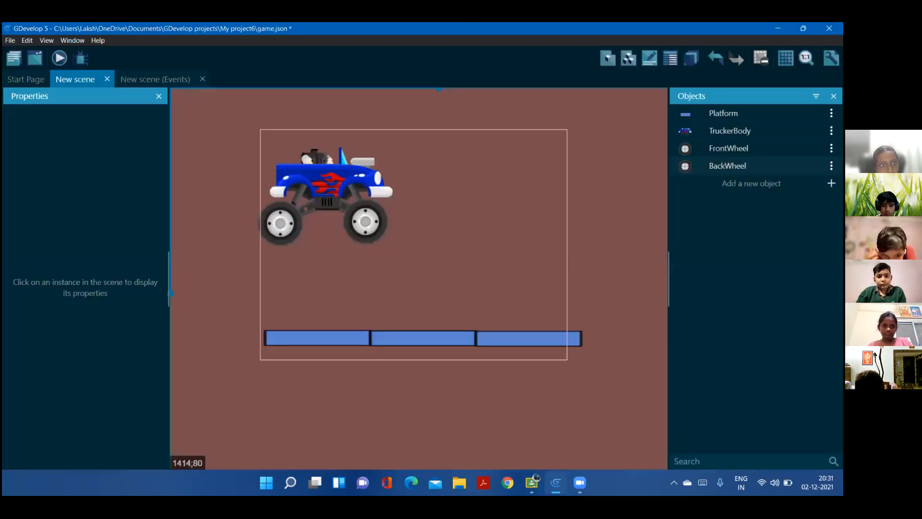
Check the canvas dimensions of FrontWheel's image in the Piskel editor, and return to the scene
click(832, 148)
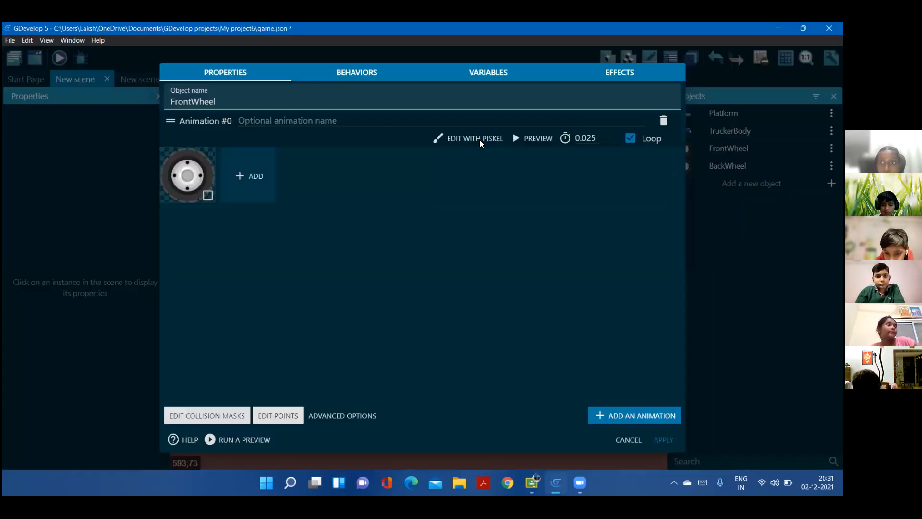
click(476, 138)
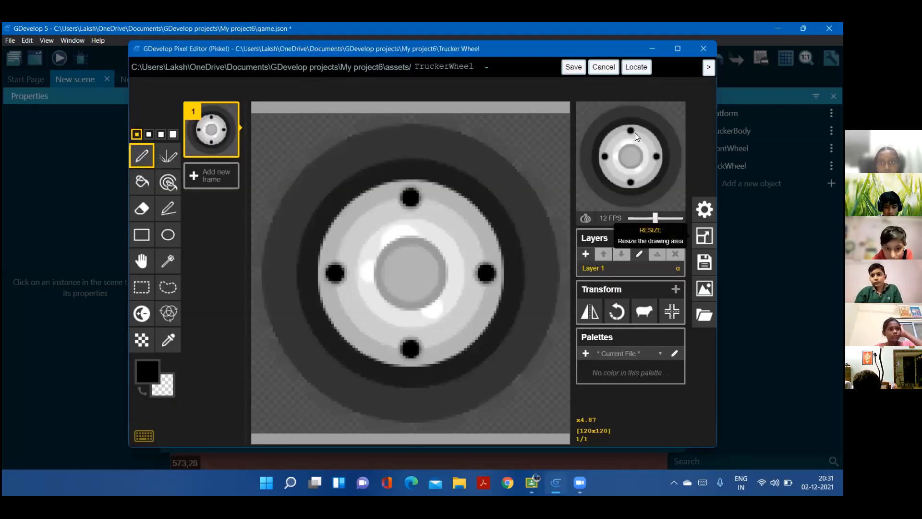
click(704, 235)
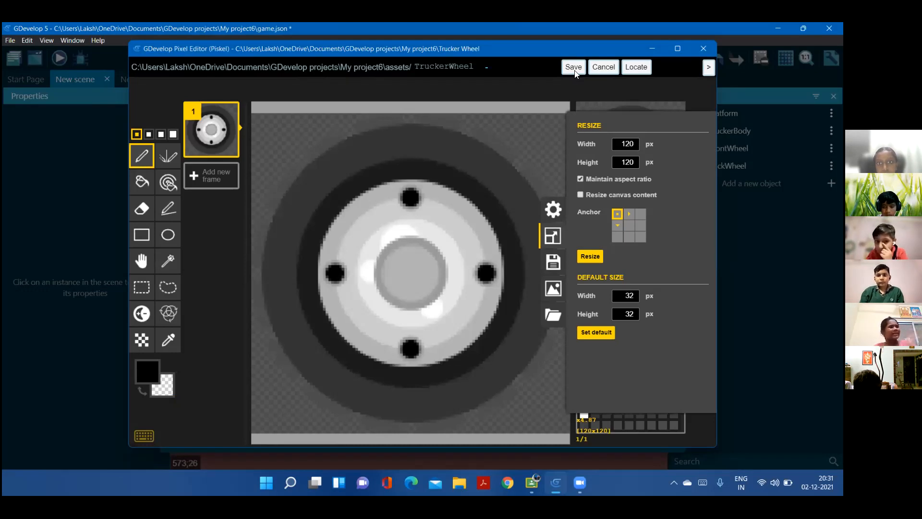
click(573, 70)
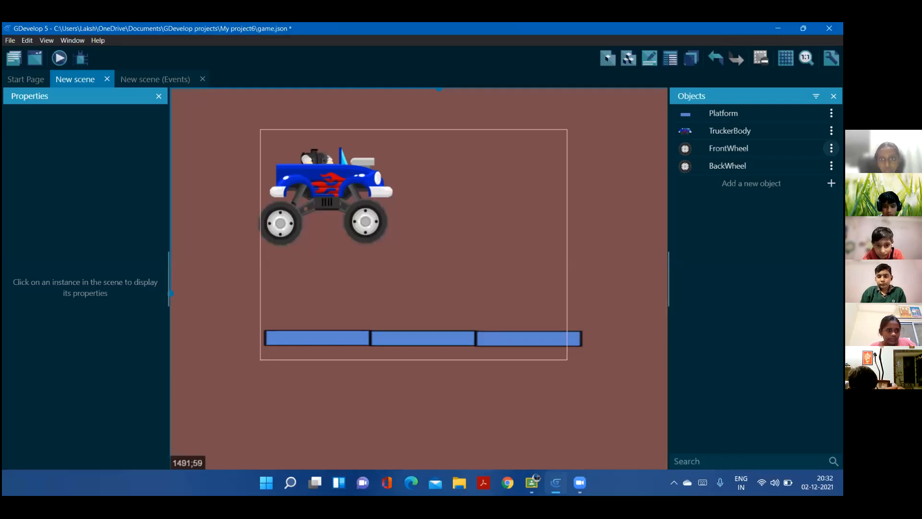
Set the radius of FrontWheel's physics circle to 50 and apply the change
click(831, 147)
click(788, 192)
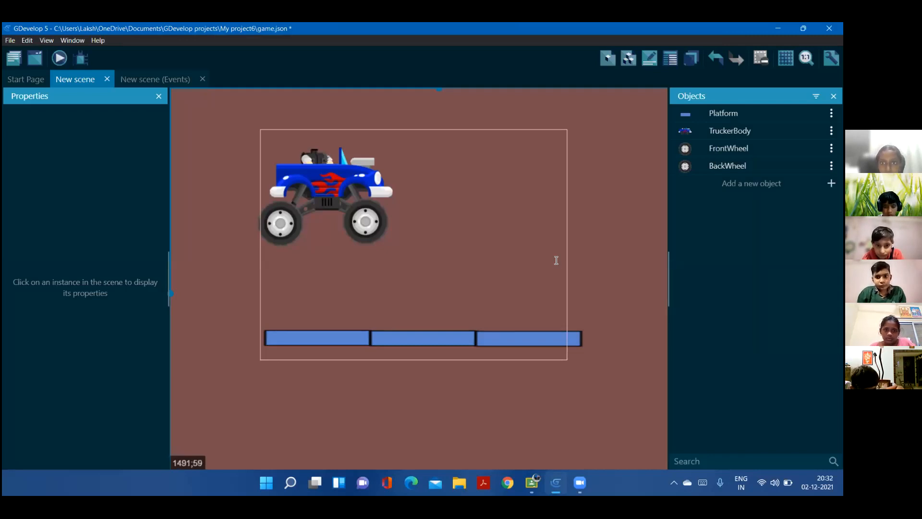
click(200, 267)
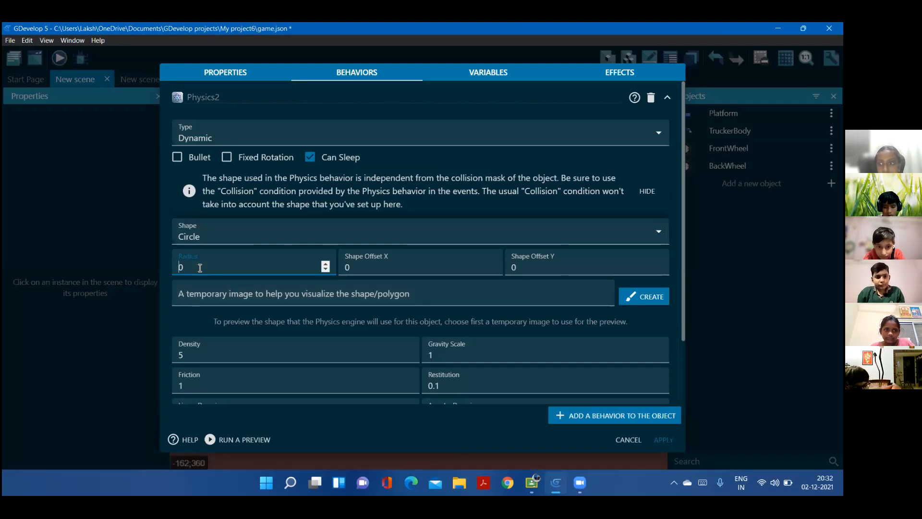
text(5)
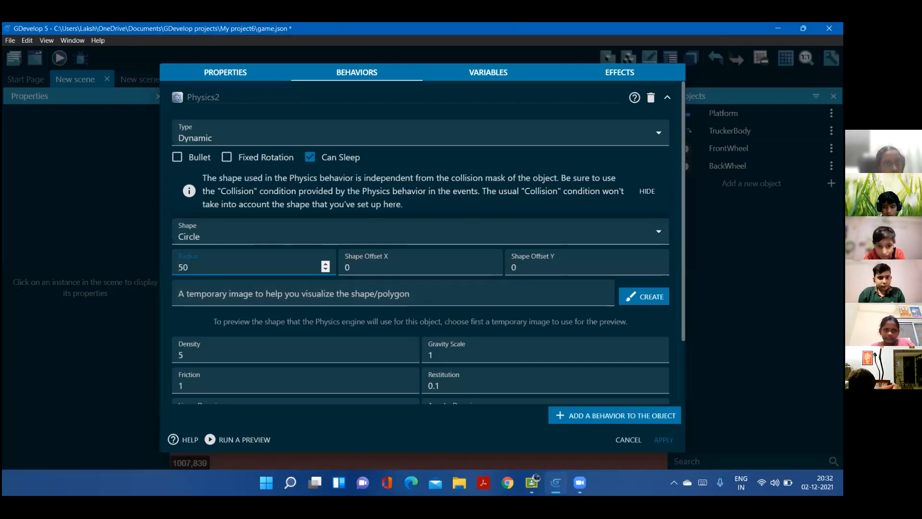
click(663, 440)
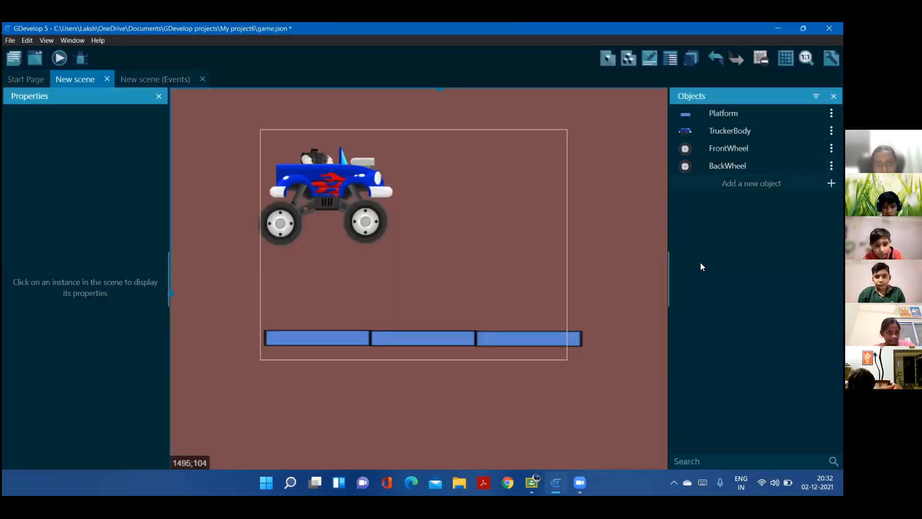
Set the radius of BackWheel's physics circle to 50, apply it, and test the game in a preview
click(831, 166)
click(788, 208)
click(180, 268)
text(5)
click(663, 439)
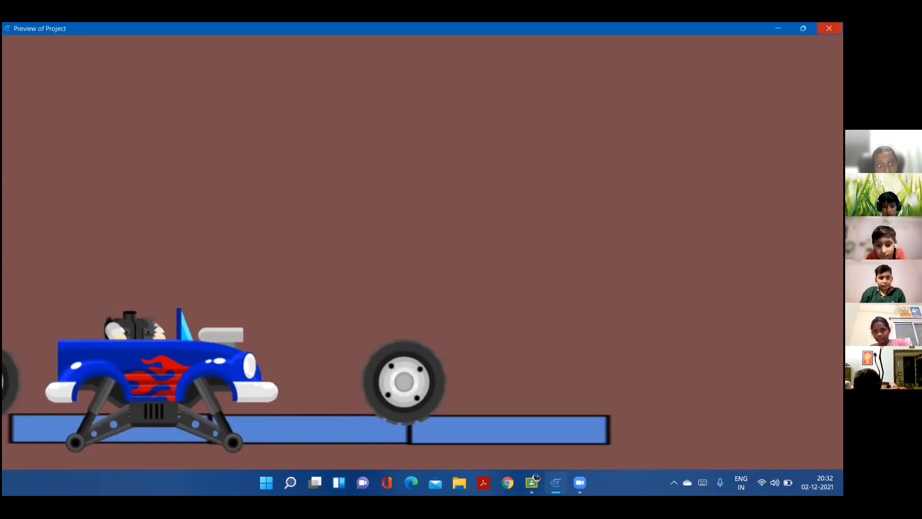
click(828, 28)
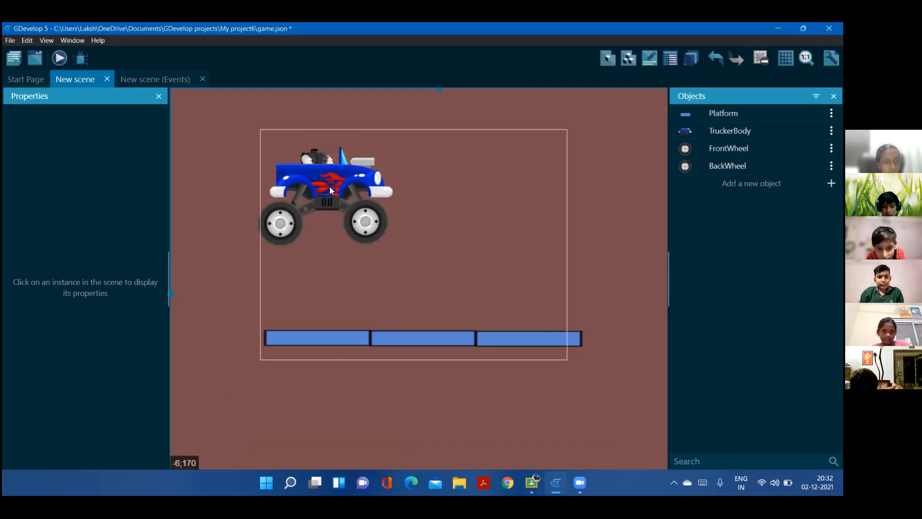
Add a custom point named FrontWheel to the TruckerBody sprite
click(329, 191)
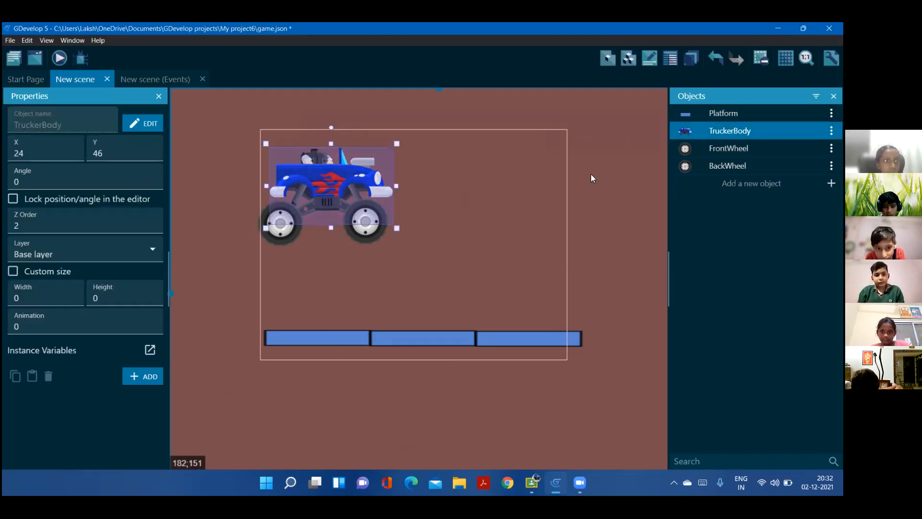
double_click(377, 166)
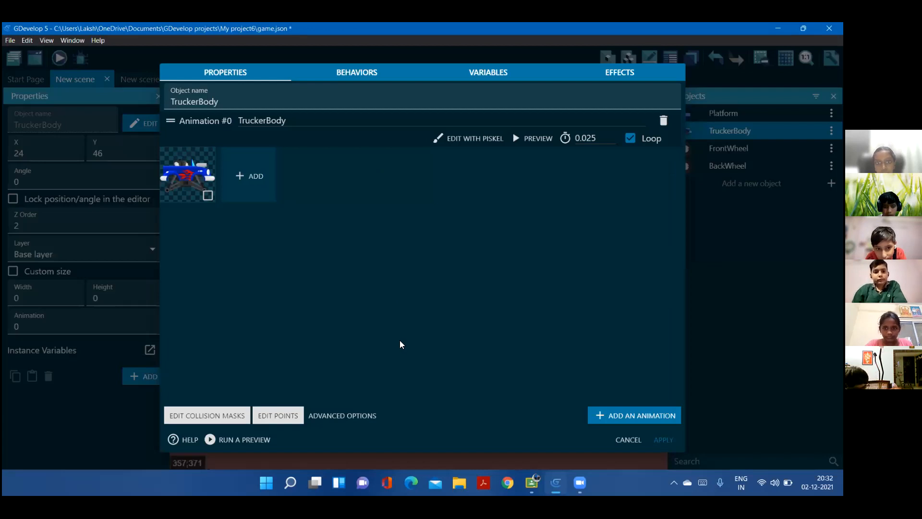
click(273, 413)
click(586, 208)
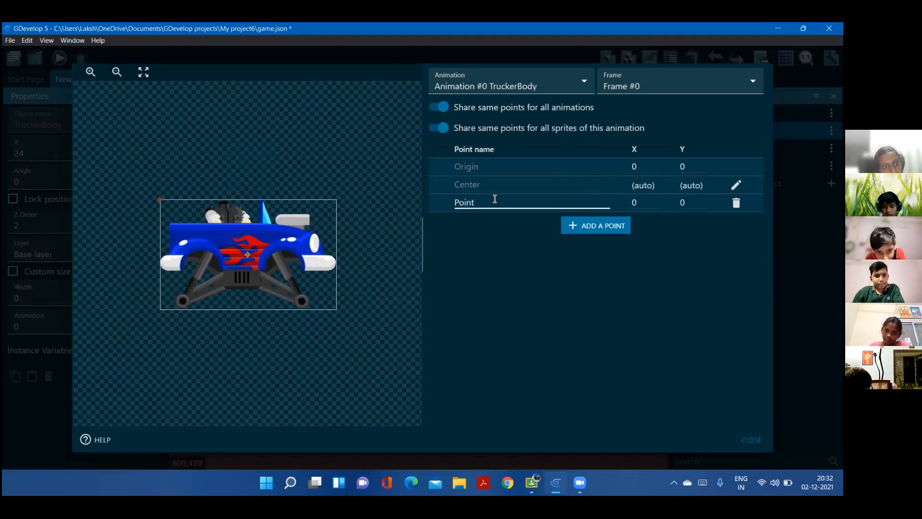
click(495, 201)
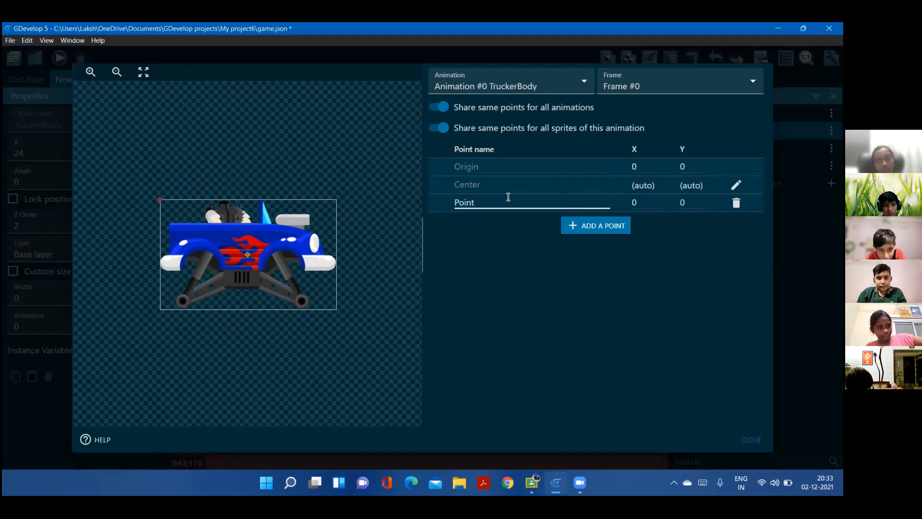
key(BackSpace)
key(BackSpace)
key(BackSpace)
key(BackSpace)
key(BackSpace)
key(Caps_Lock)
text(F)
key(Caps_Lock)
text(ront)
key(Caps_Lock)
text(W)
key(Caps_Lock)
text(heeel)
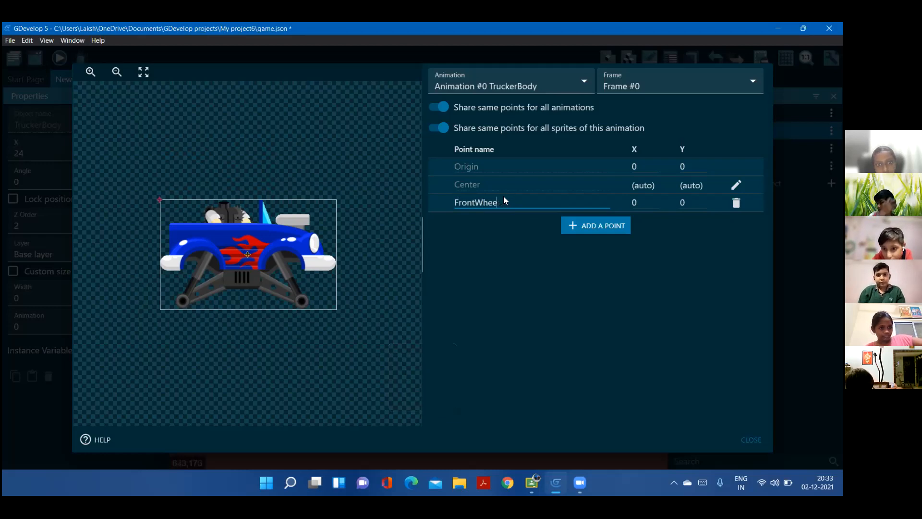
Place the FrontWheel point on the truck's front axle hub, at about X 259, Y 184
click(647, 202)
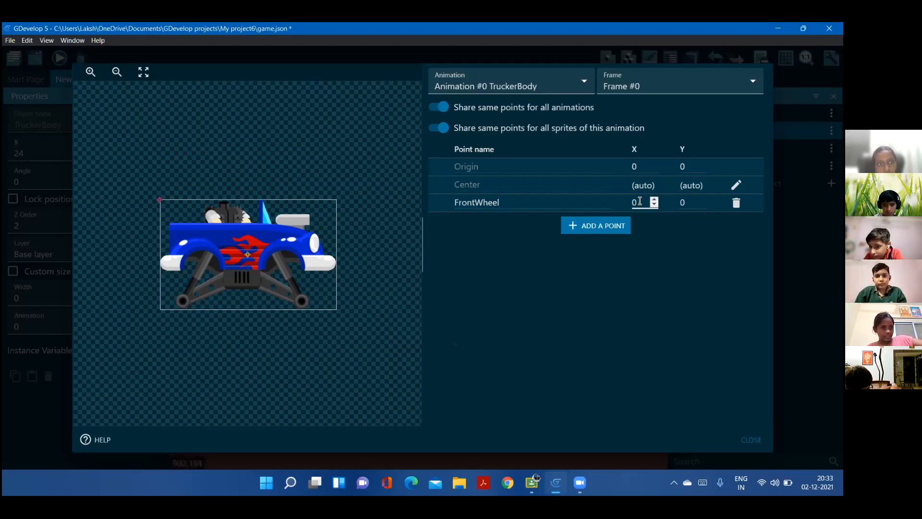
click(640, 201)
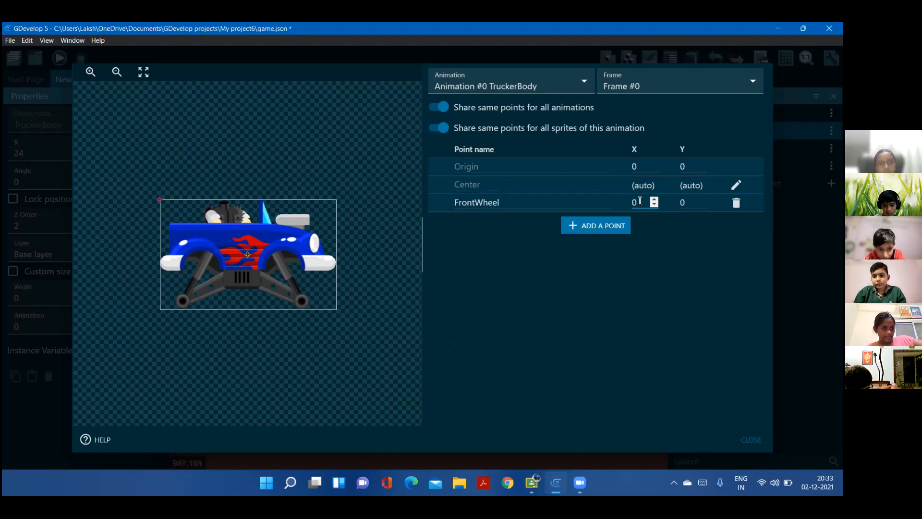
text(1)
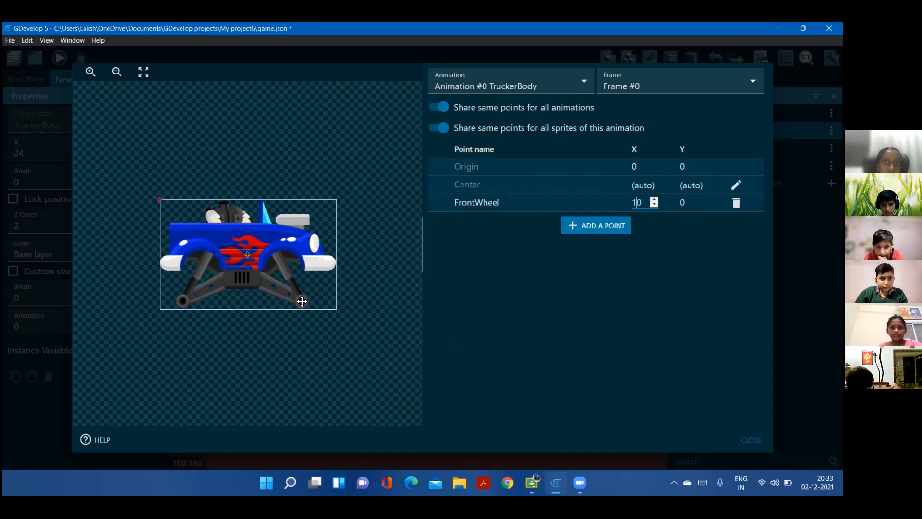
click(302, 300)
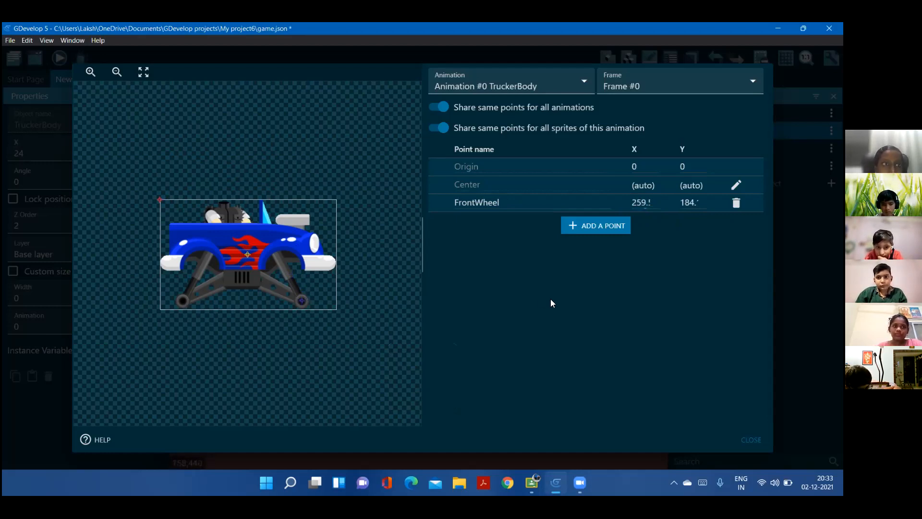
Add a second custom point named BackWheel to the TruckerBody sprite
click(606, 229)
click(508, 224)
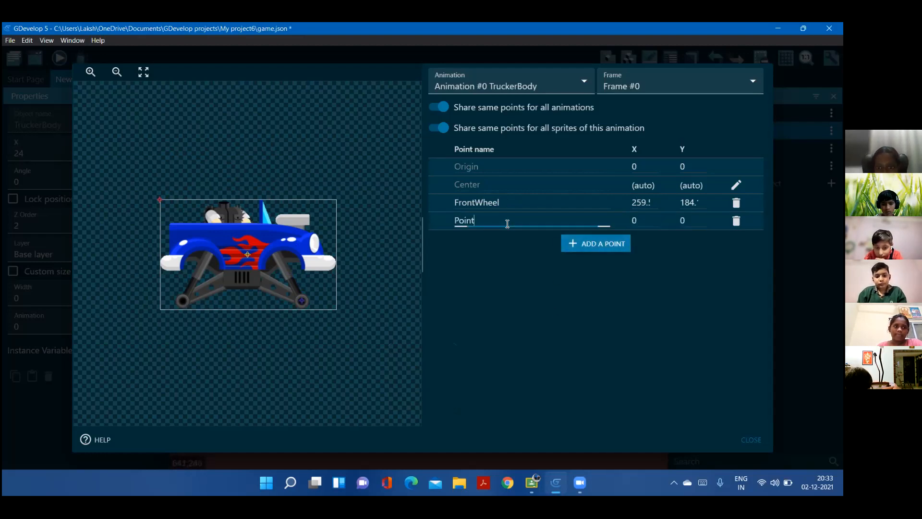
double_click(481, 225)
key(BackSpace)
key(Caps_Lock)
text(B)
key(Caps_Lock)
text(ack)
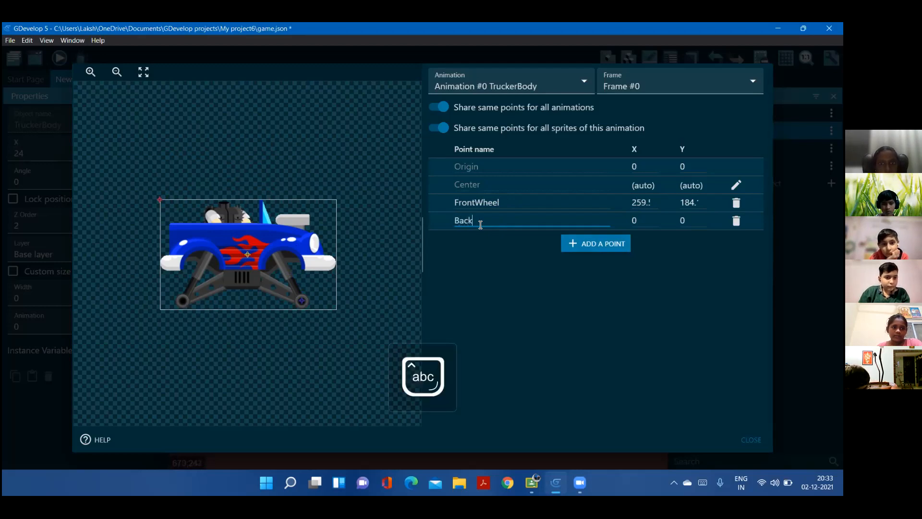
key(Caps_Lock)
text(W)
key(Caps_Lock)
text(heel)
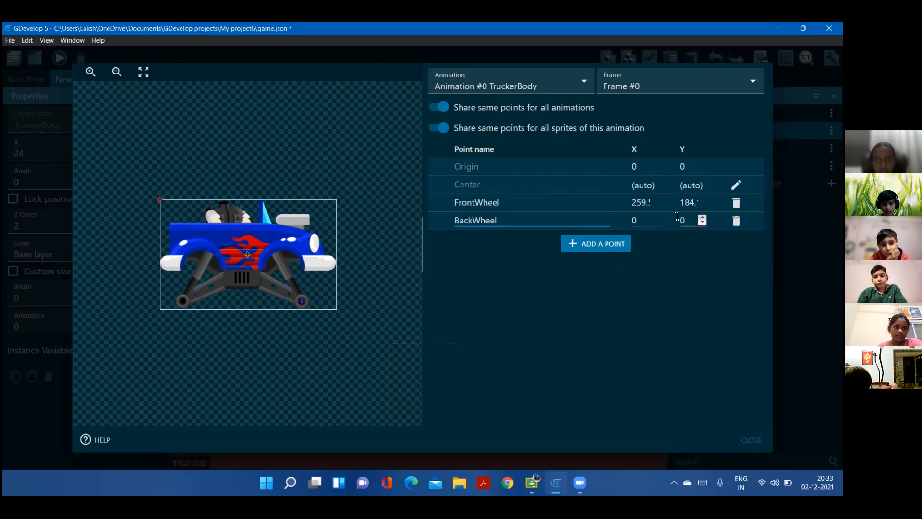
click(646, 221)
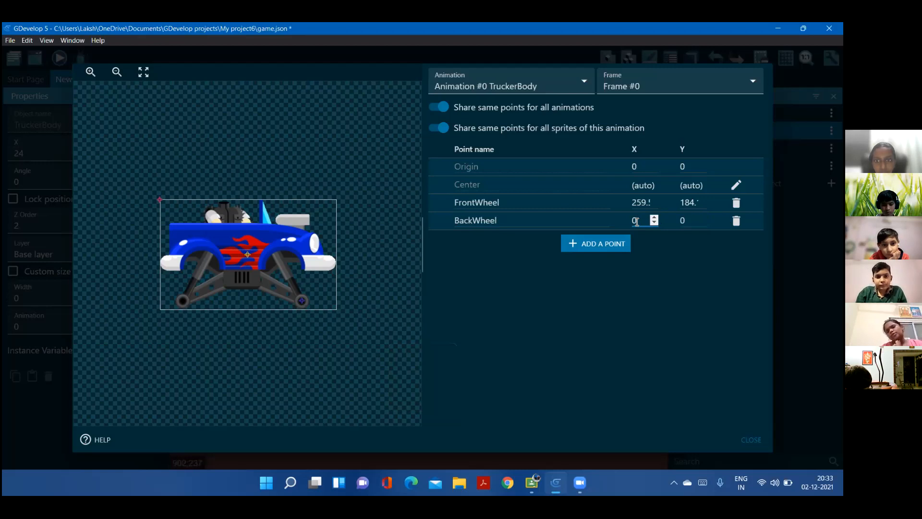
Place the BackWheel point on the truck's rear axle hub, at about X 42, Y 185, and apply the TruckerBody changes
text(2)
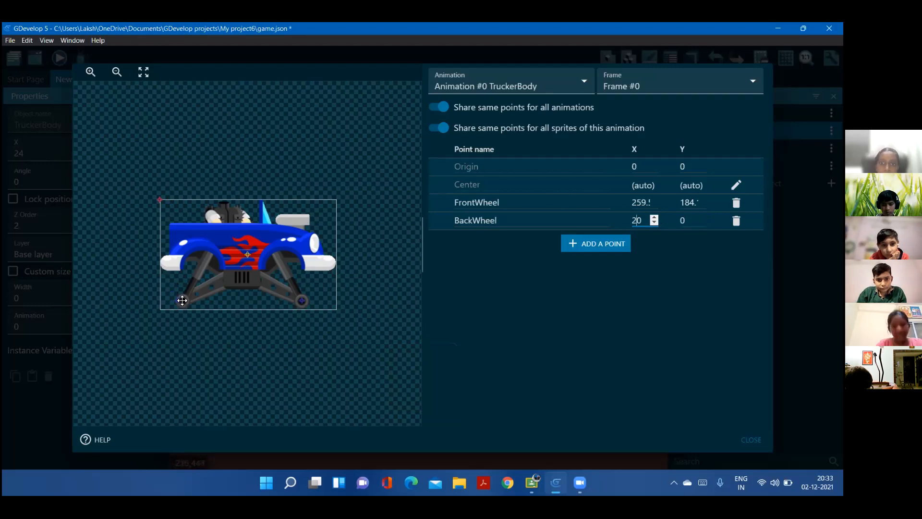
click(183, 300)
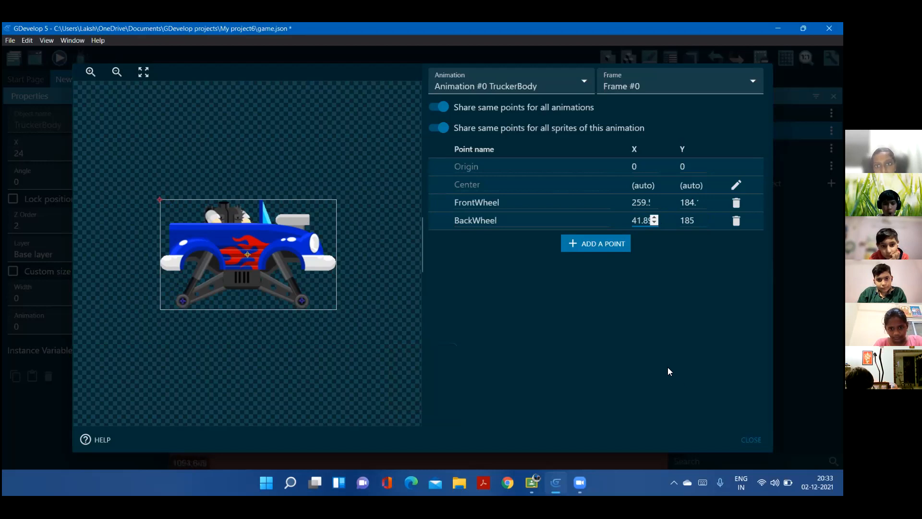
click(659, 328)
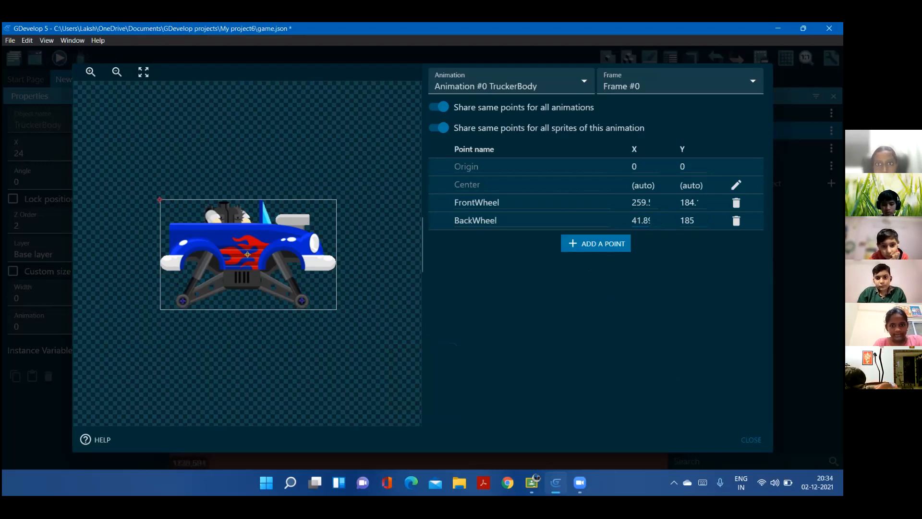
click(749, 440)
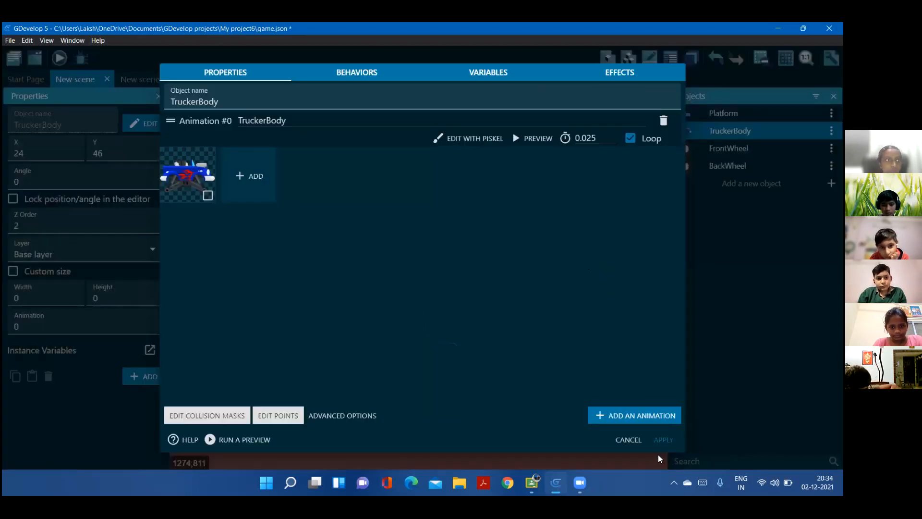
click(664, 441)
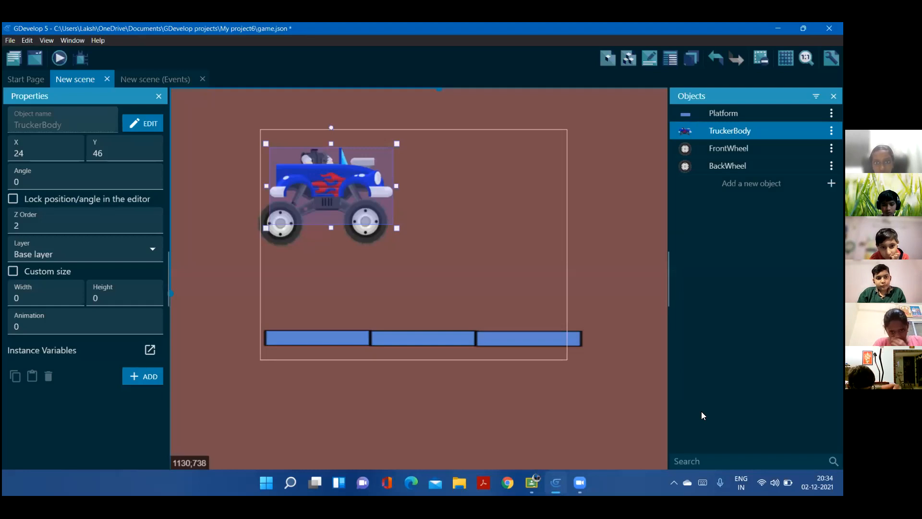
click(429, 122)
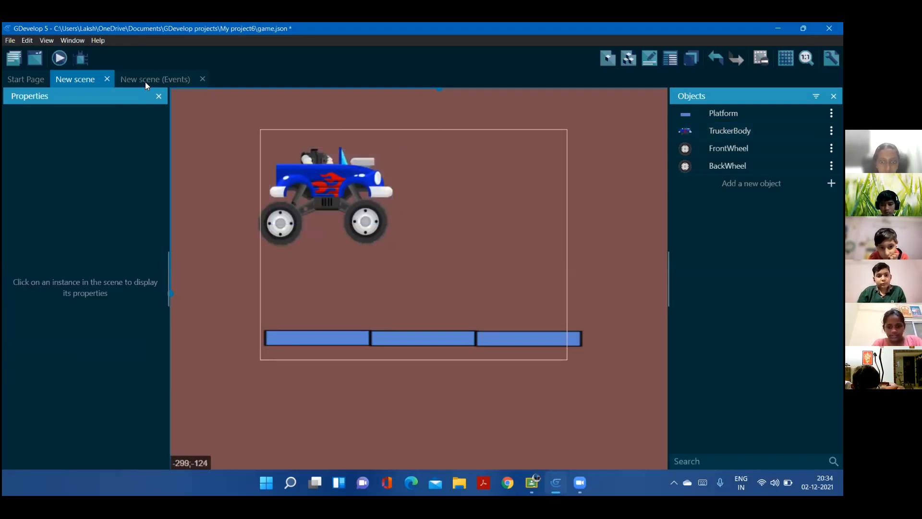
Add a new event to the scene's events with the condition At the beginning of the scene
click(145, 81)
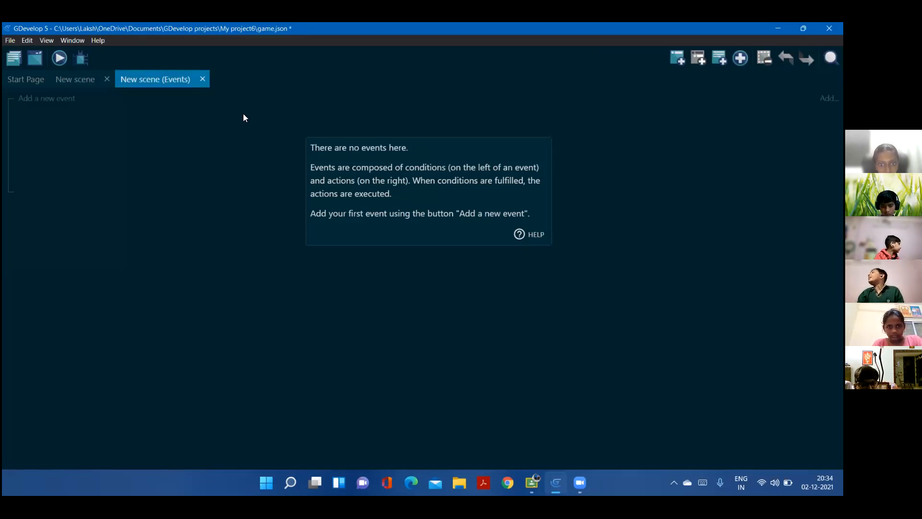
click(40, 98)
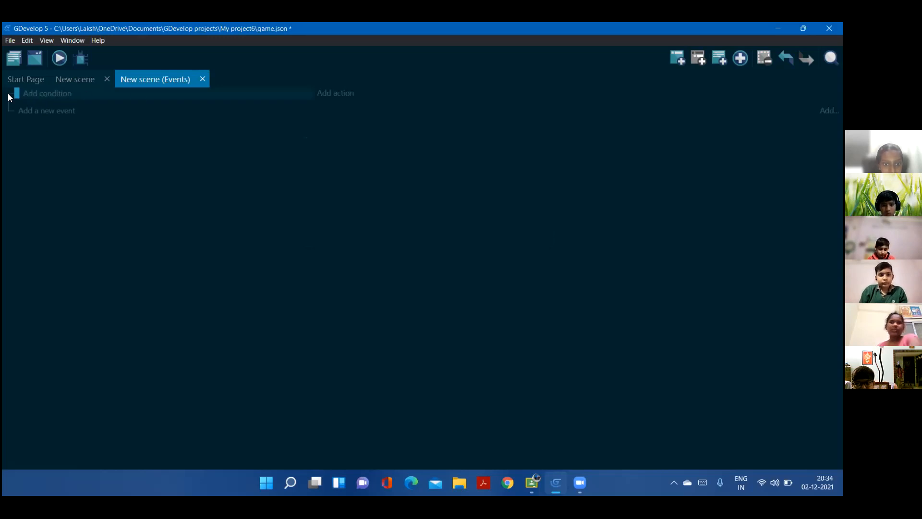
click(48, 98)
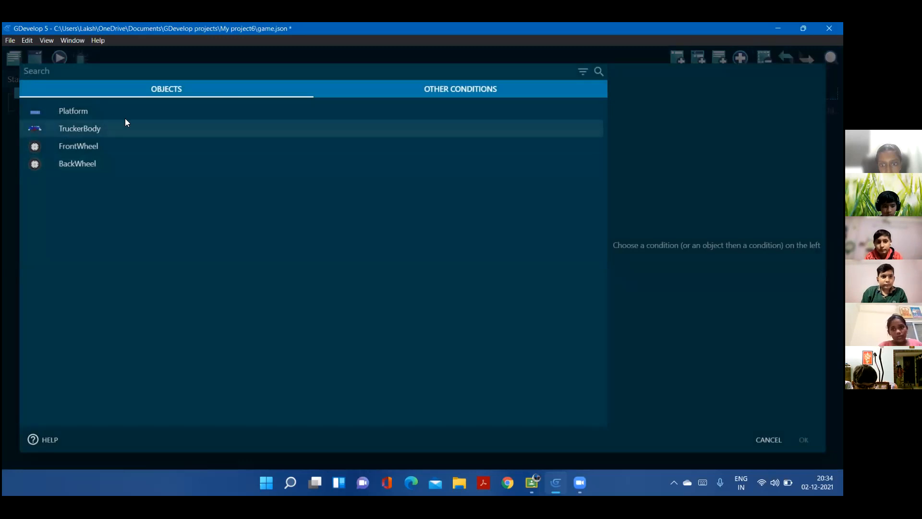
click(70, 72)
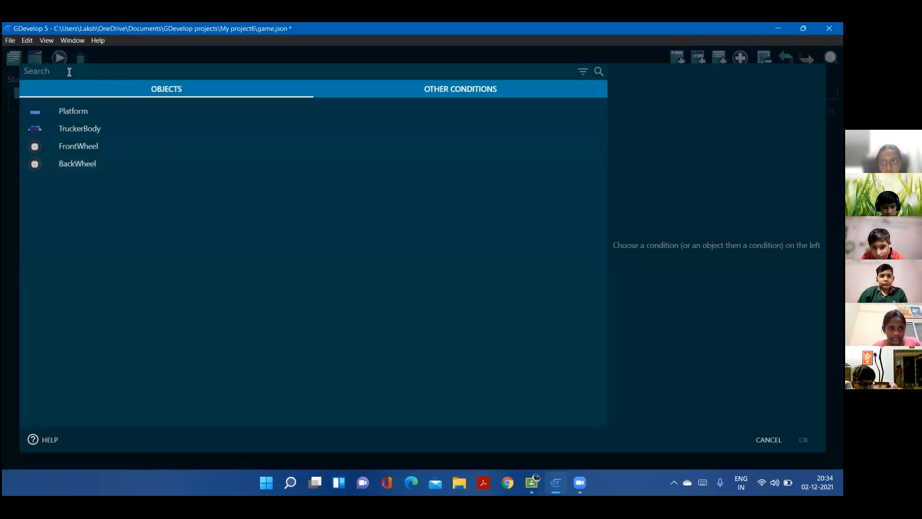
text(s)
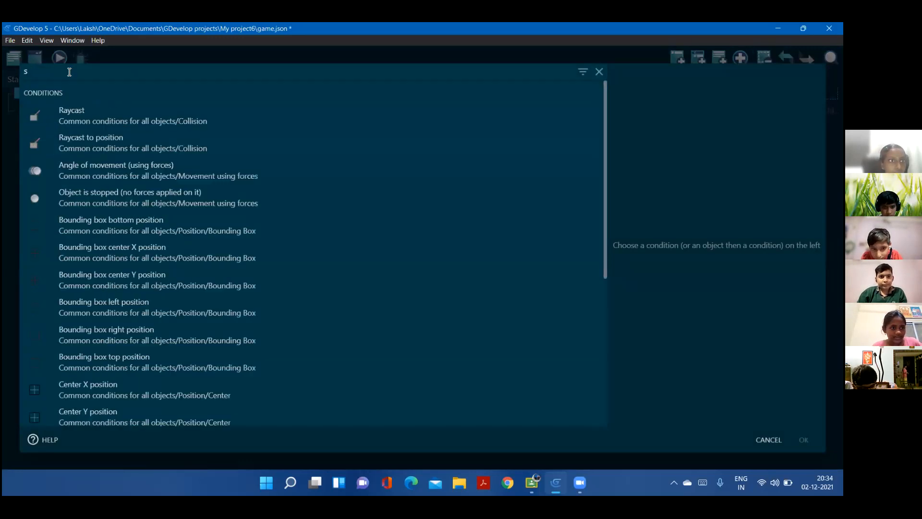
text(cene)
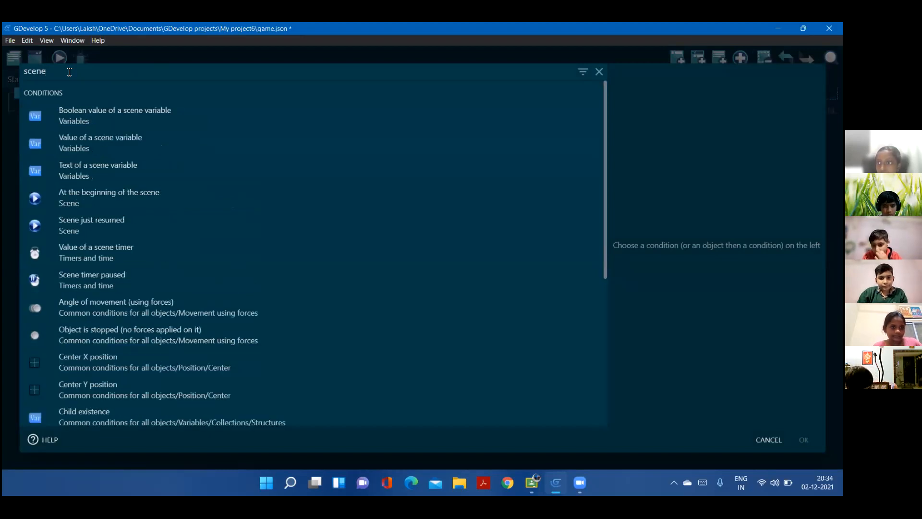
click(85, 192)
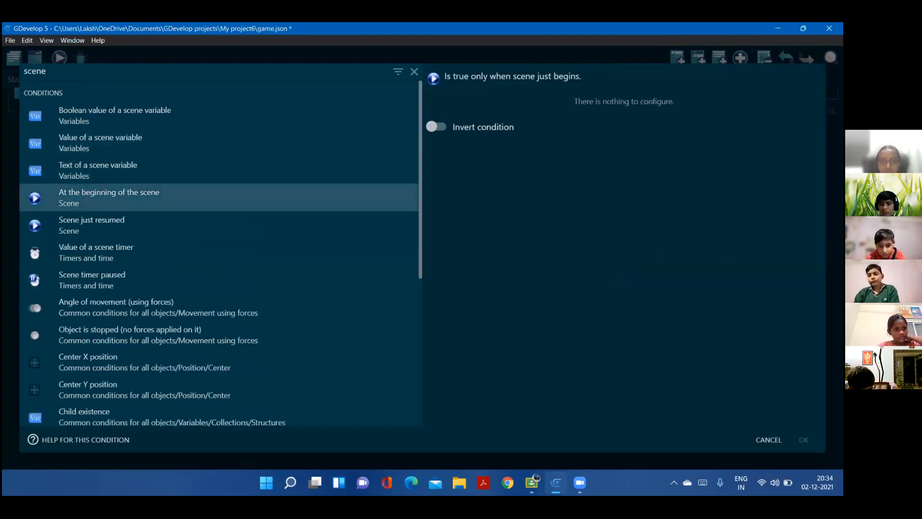
click(804, 440)
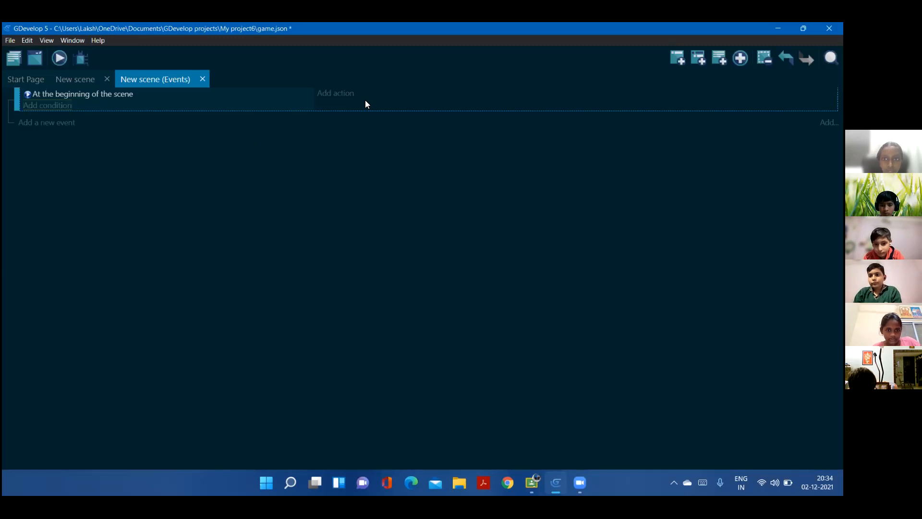
Add an action to the beginning-of-scene event that changes the camera zoom to 0.4
click(347, 95)
click(61, 71)
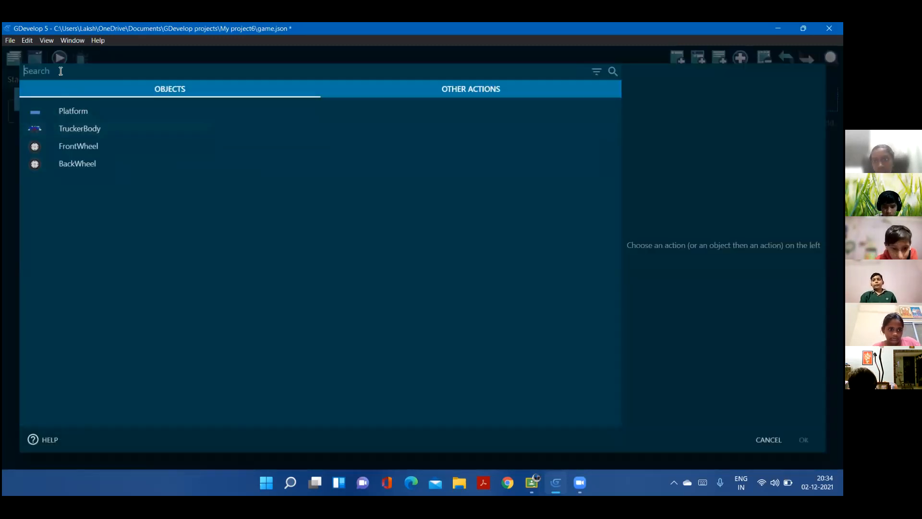
text(camer)
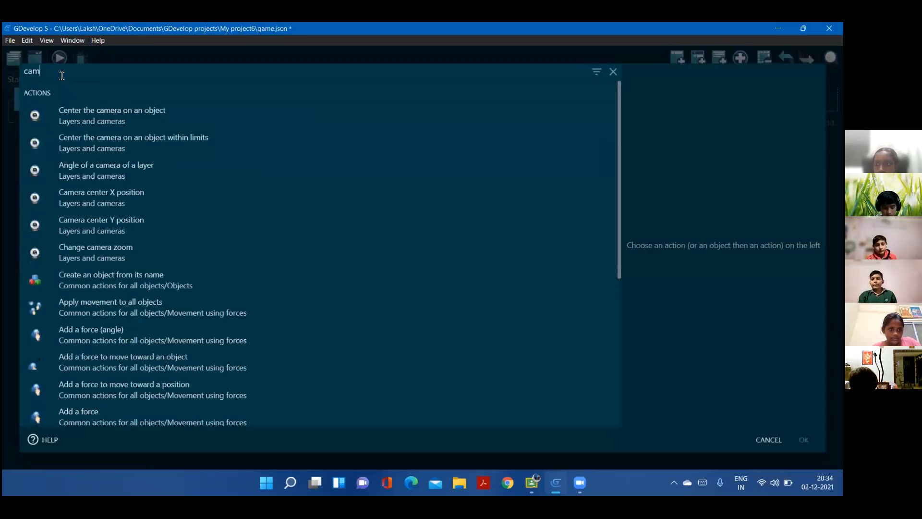
text(a)
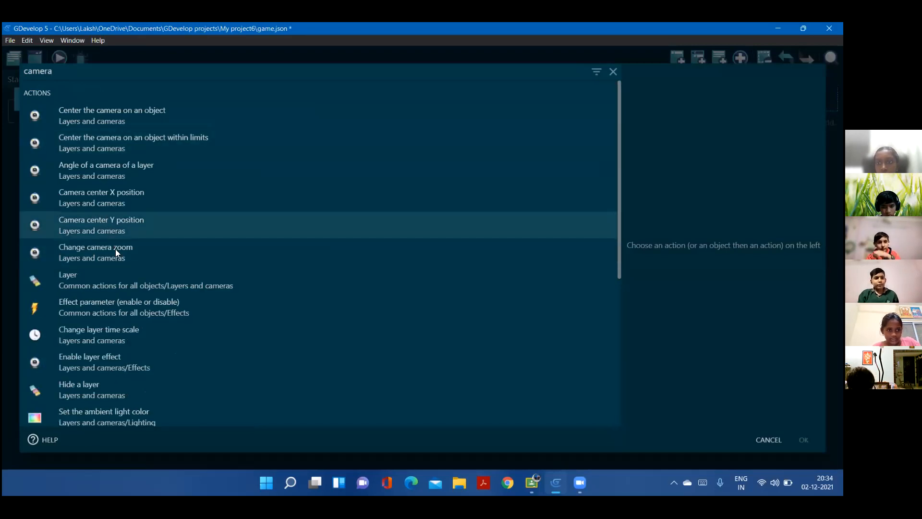
click(117, 254)
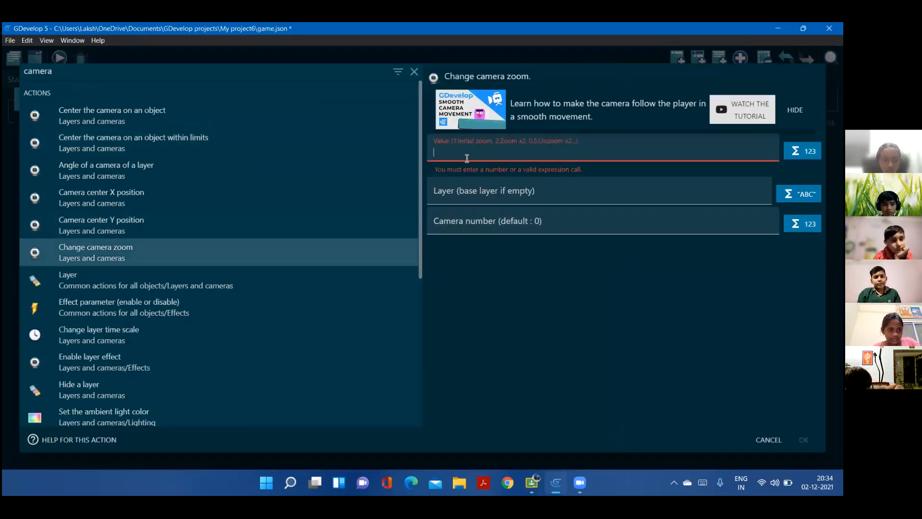
text(0.4)
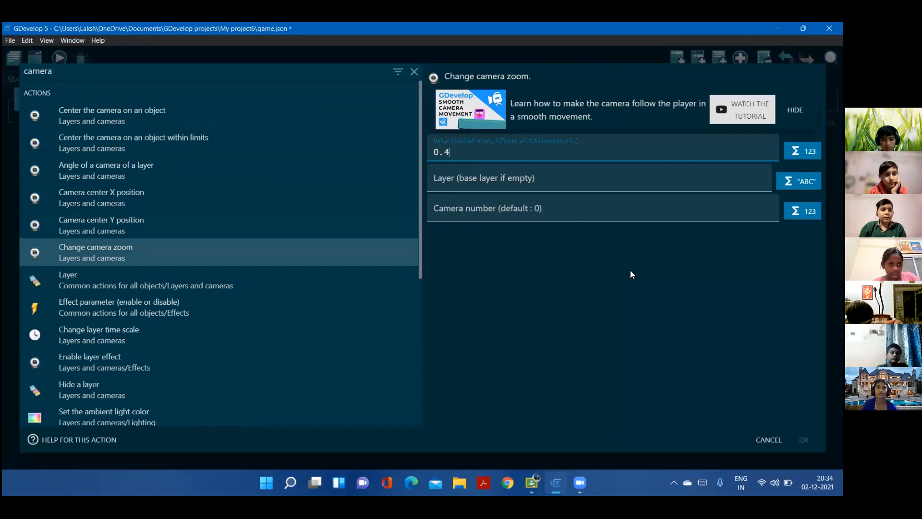
key(Return)
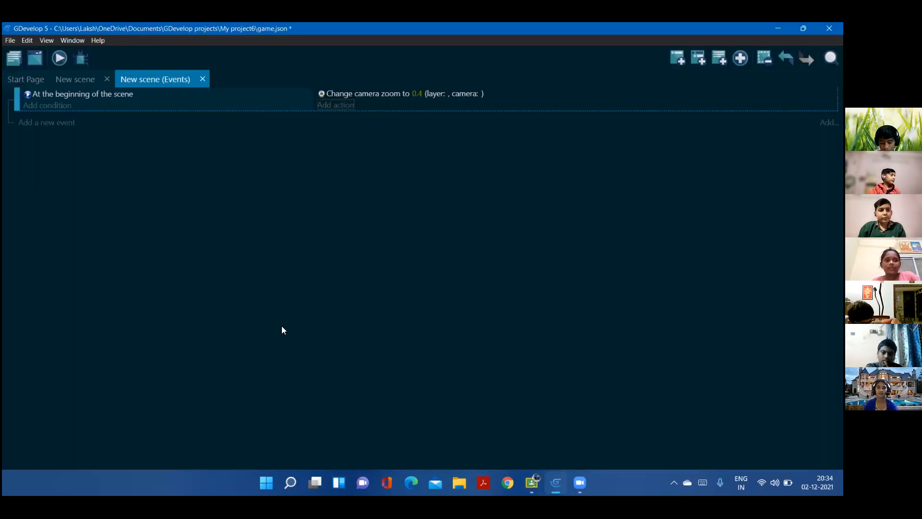
Preview the game from the scene in a maximized window and return to the scene editor
click(64, 76)
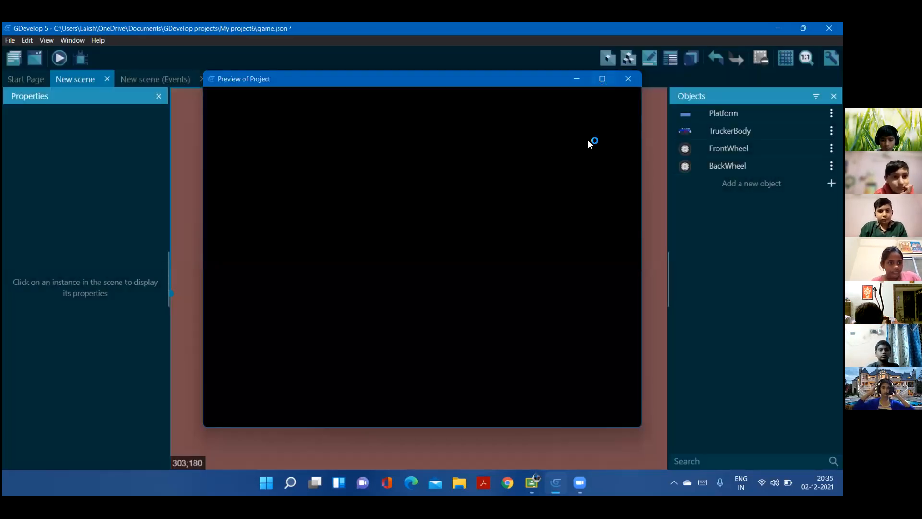
click(603, 78)
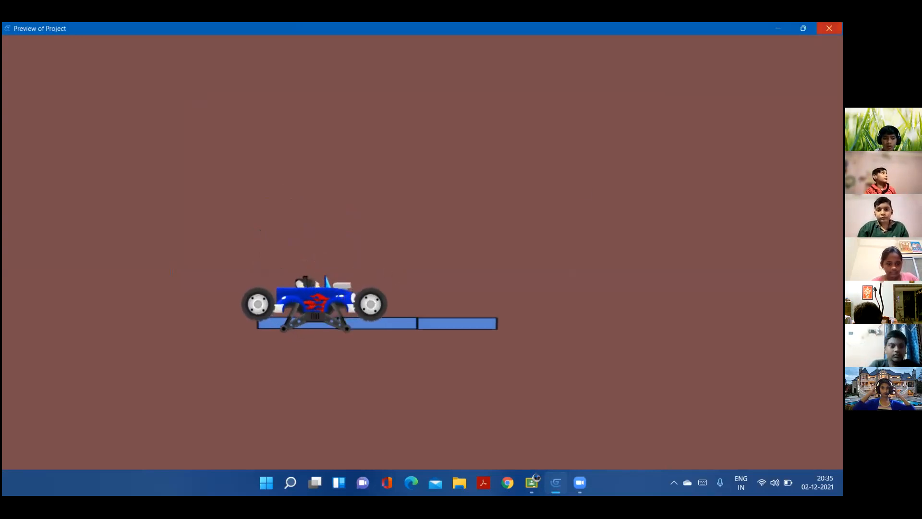
click(829, 28)
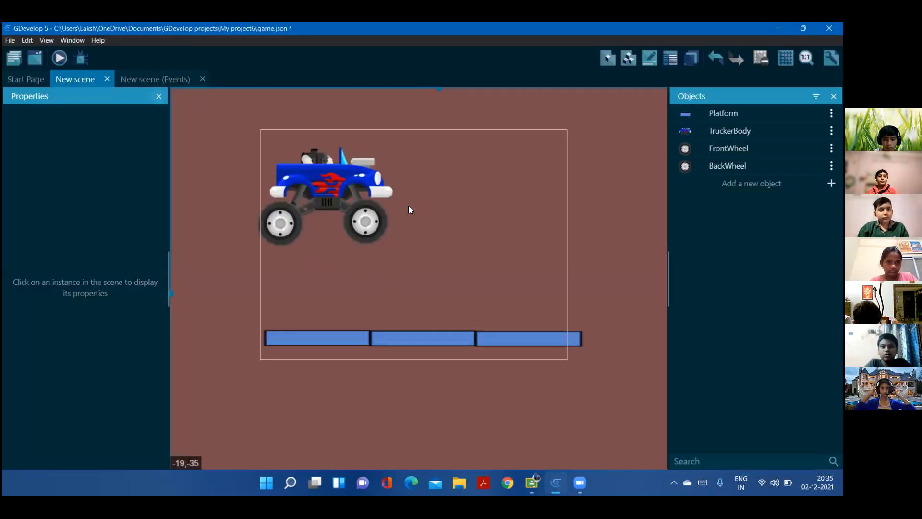
click(379, 215)
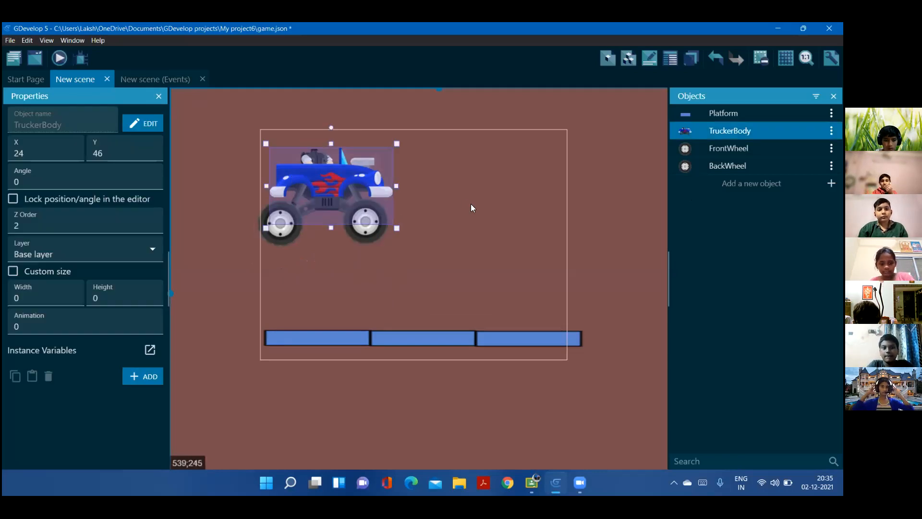
click(432, 201)
Start an Add wheel joint action for the FrontWheel object in the beginning-of-scene event
click(184, 81)
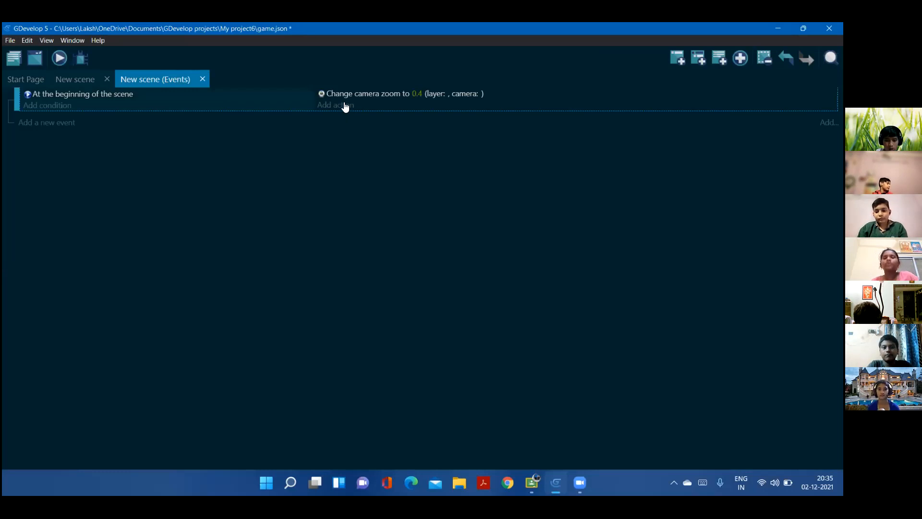
click(344, 106)
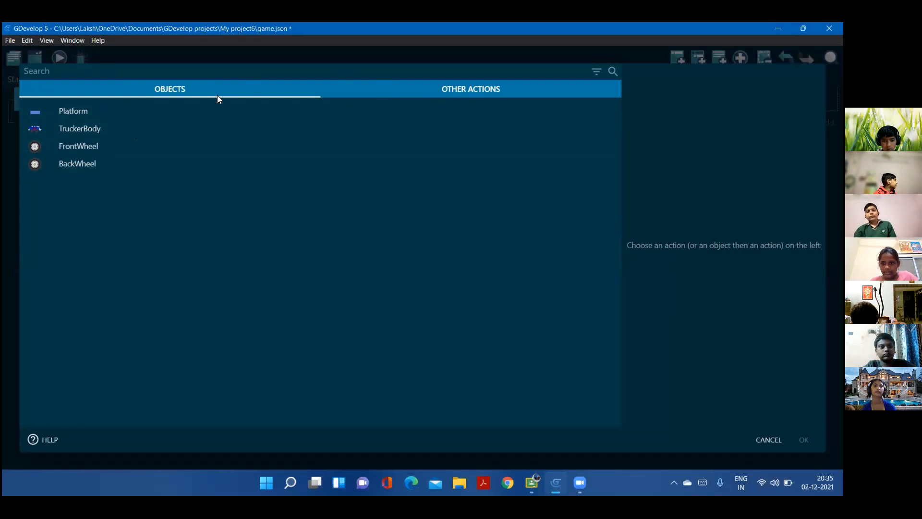
click(173, 110)
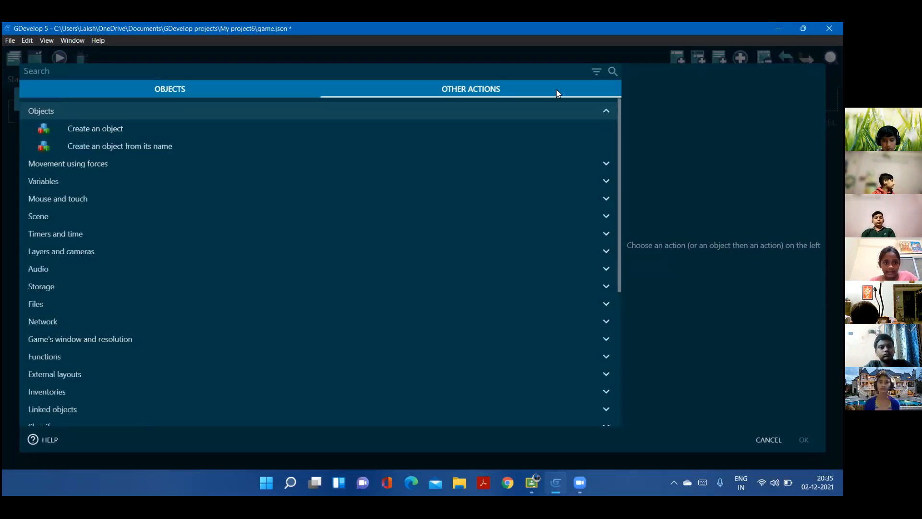
click(611, 110)
click(169, 89)
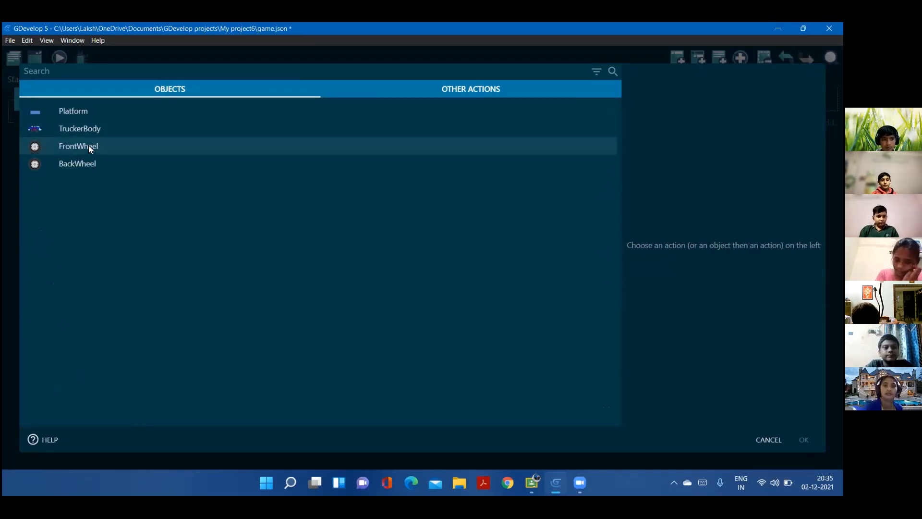
click(89, 145)
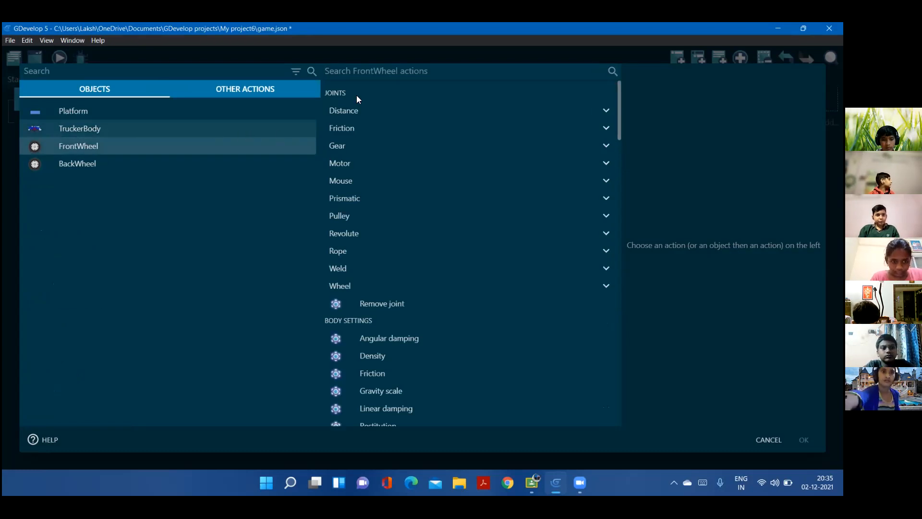
text(wheel)
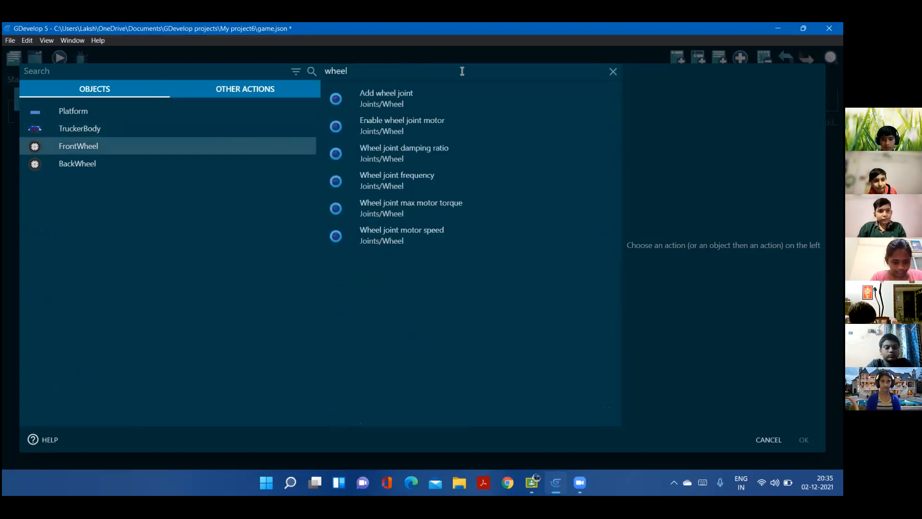
click(429, 103)
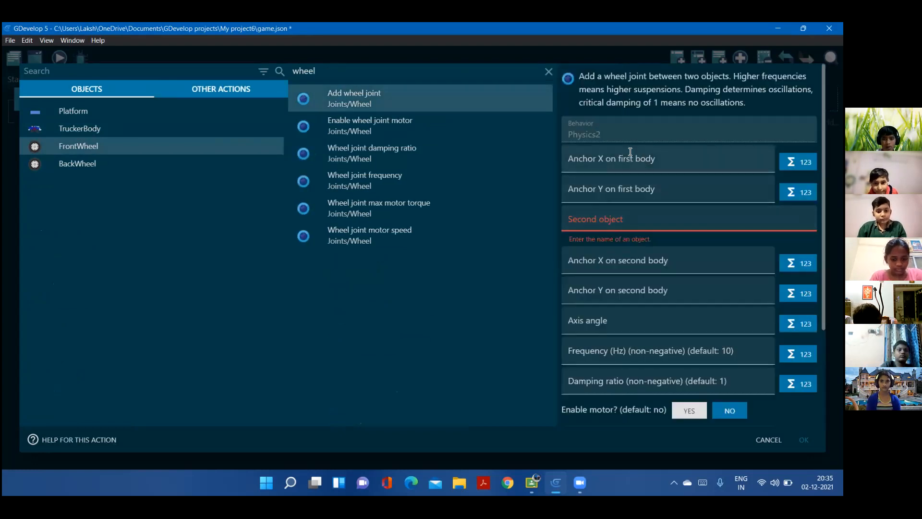
Set the wheel joint's anchor X on the first body to FrontWheel.X()
click(629, 161)
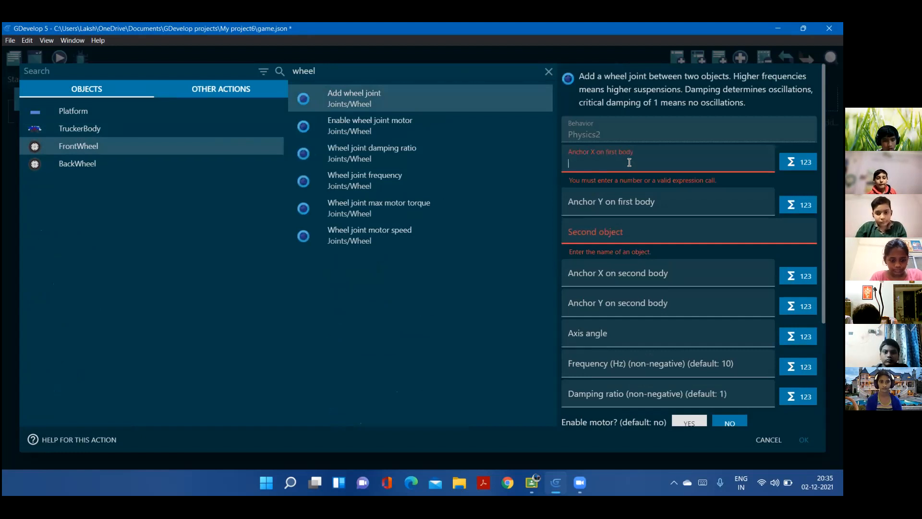
key(Caps_Lock)
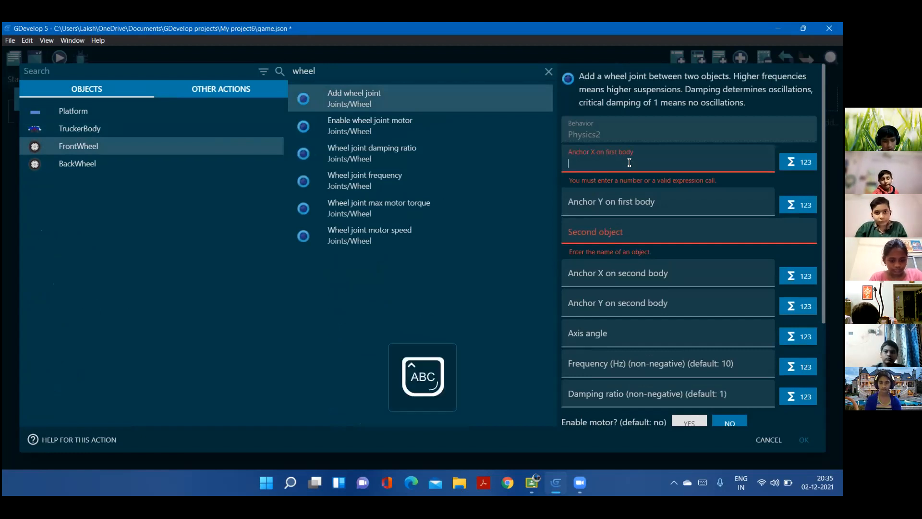
text(W)
key(Caps_Lock)
text(heel)
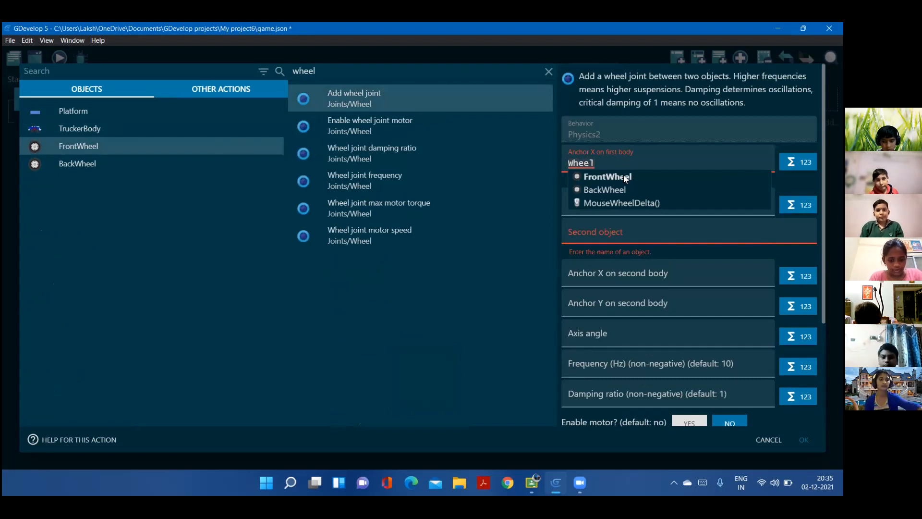
click(623, 177)
text(.)
key(Caps_Lock)
text(X)
key(Caps_Lock)
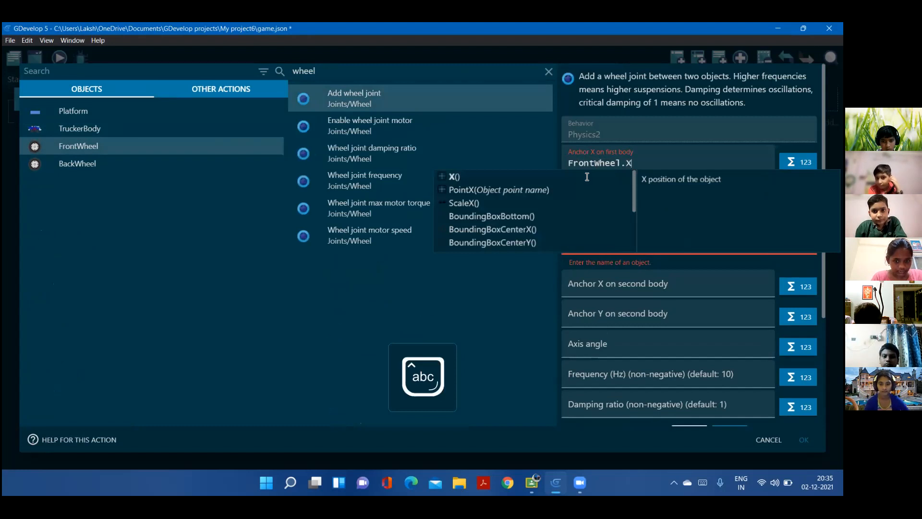
key(Return)
Try to enter a FrontWheel expression as the joint's anchor Y on the first body, discard the action and return to the scene layout
click(619, 189)
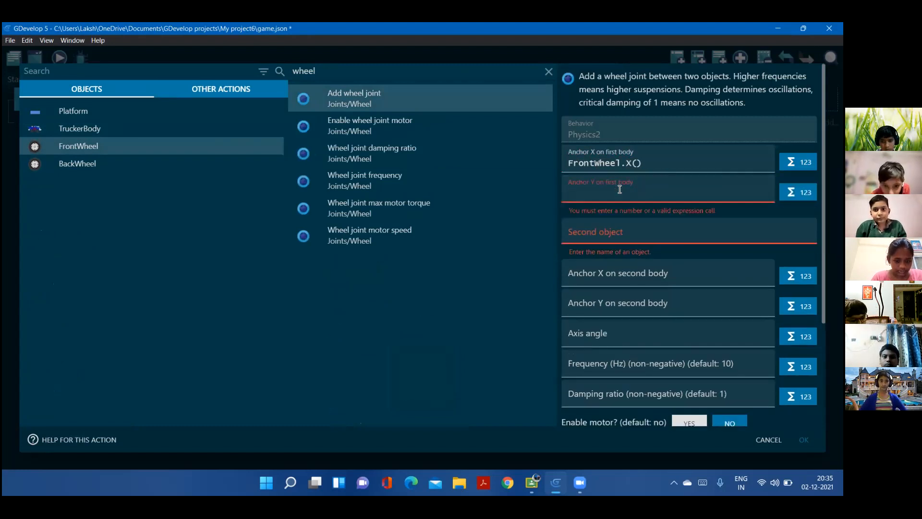
key(Caps_Lock)
text(R)
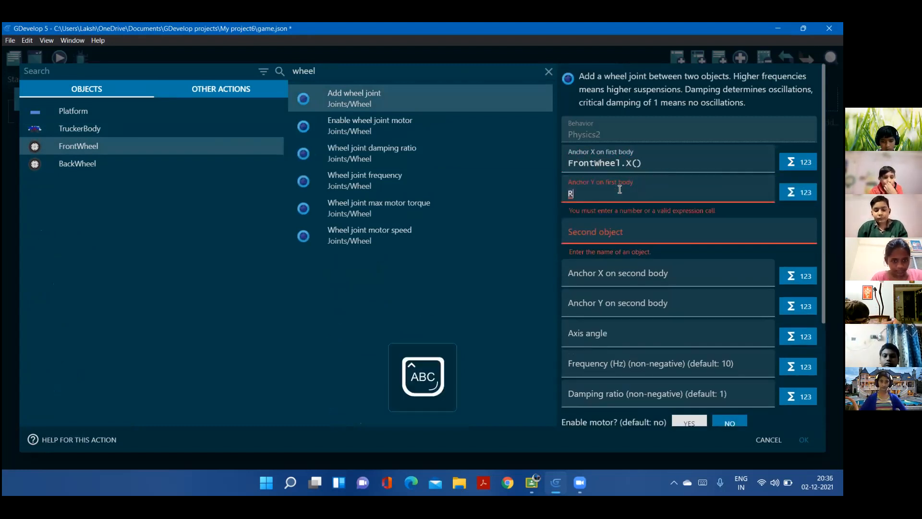
key(Caps_Lock)
key(Caps_Lock)
key(BackSpace)
text(F)
key(Caps_Lock)
text(ront)
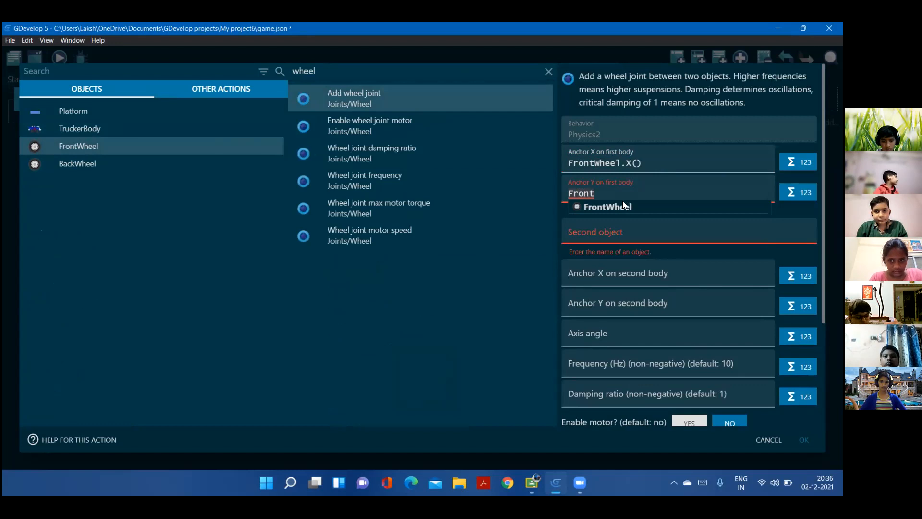
text(Wheel.)
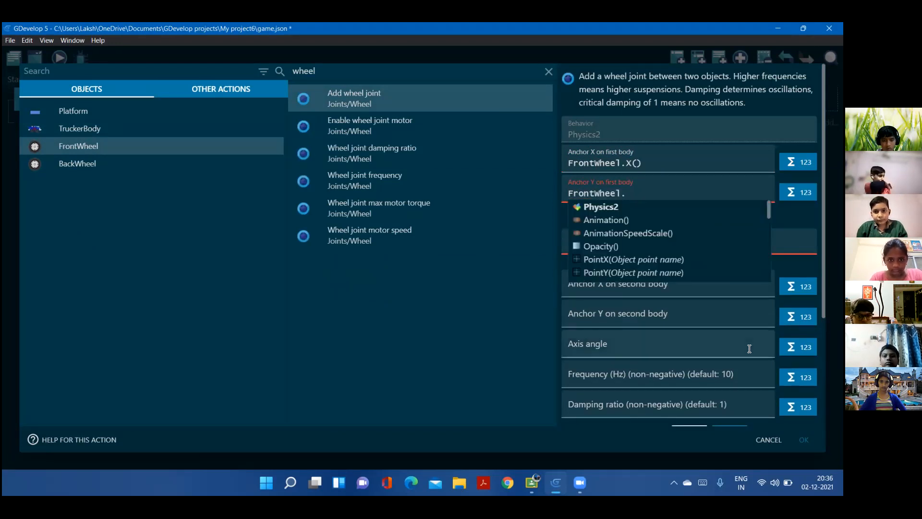
click(768, 440)
click(86, 79)
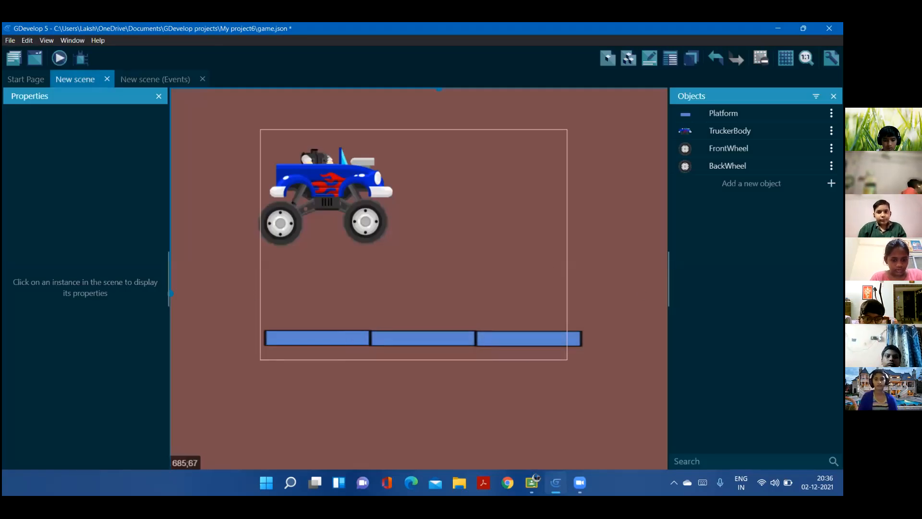
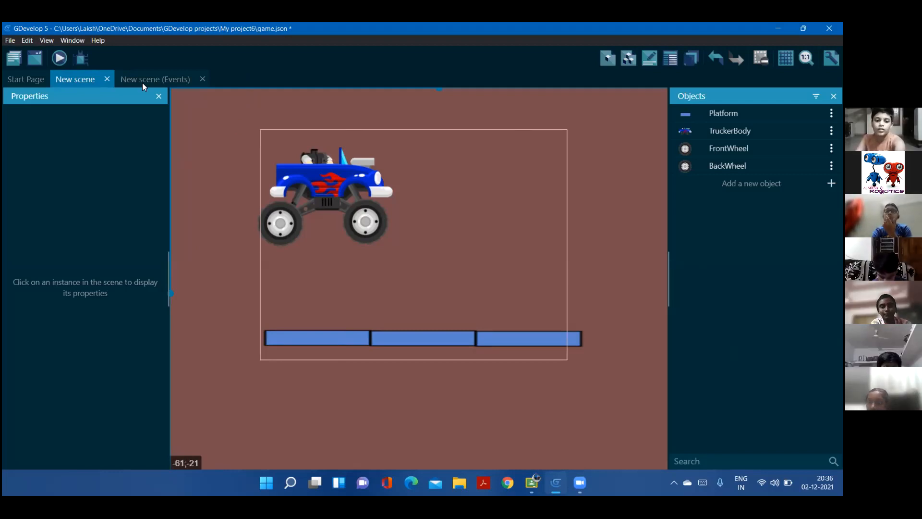
Start an Add wheel joint action for the FrontWheel object in the beginning-of-scene event
click(142, 82)
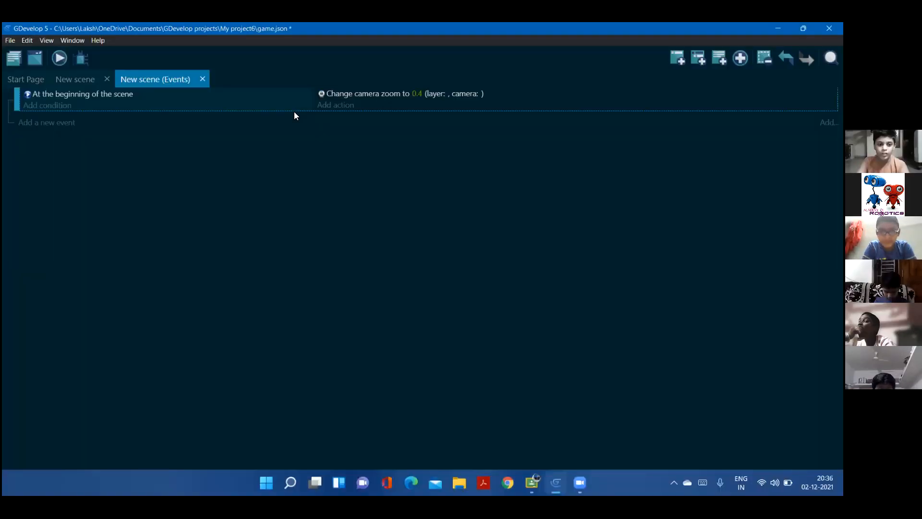
click(346, 106)
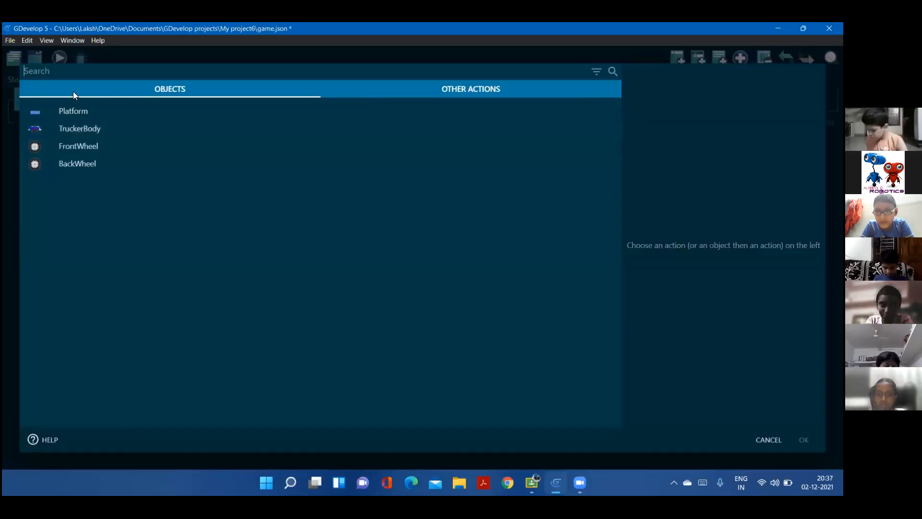
click(83, 145)
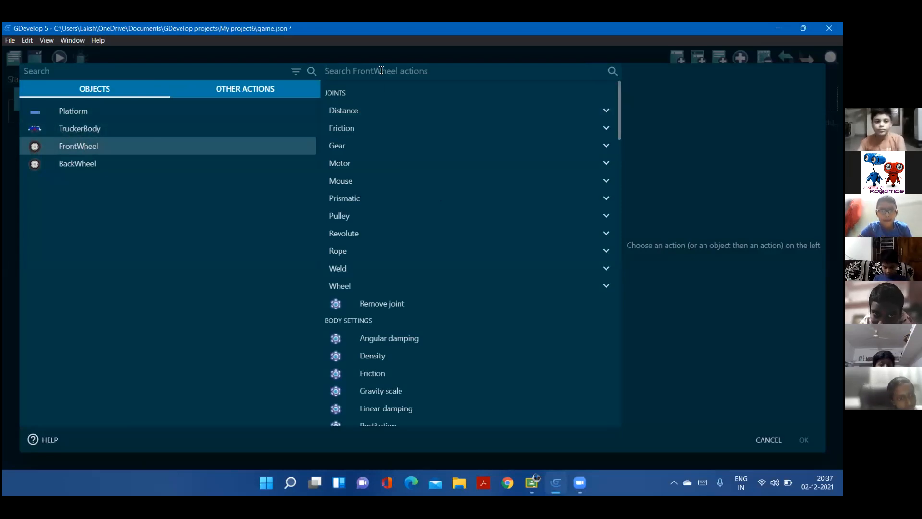
text(wheel)
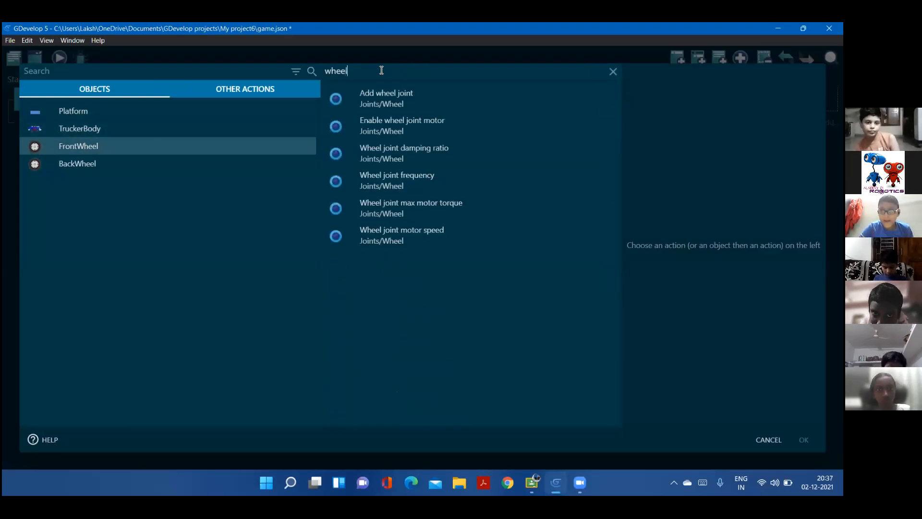
Set the wheel joint's anchor X on the first body to FrontWheel.X()
click(605, 167)
key(Caps_Lock)
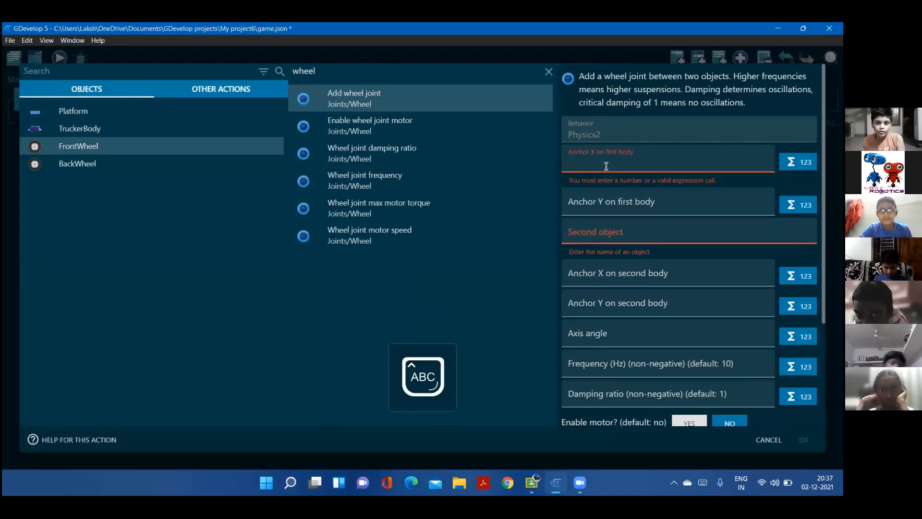
text(F)
key(Caps_Lock)
text(ront)
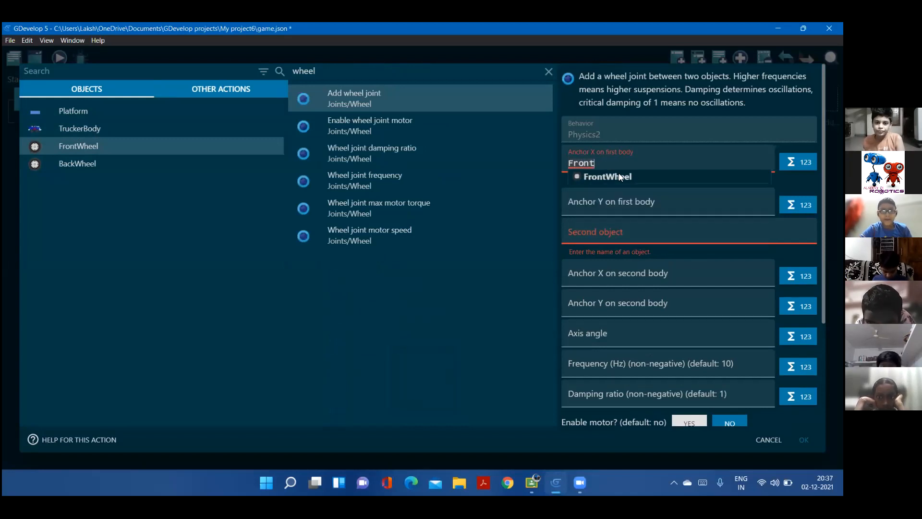
click(622, 175)
key(Caps_Lock)
text(X)
key(Caps_Lock)
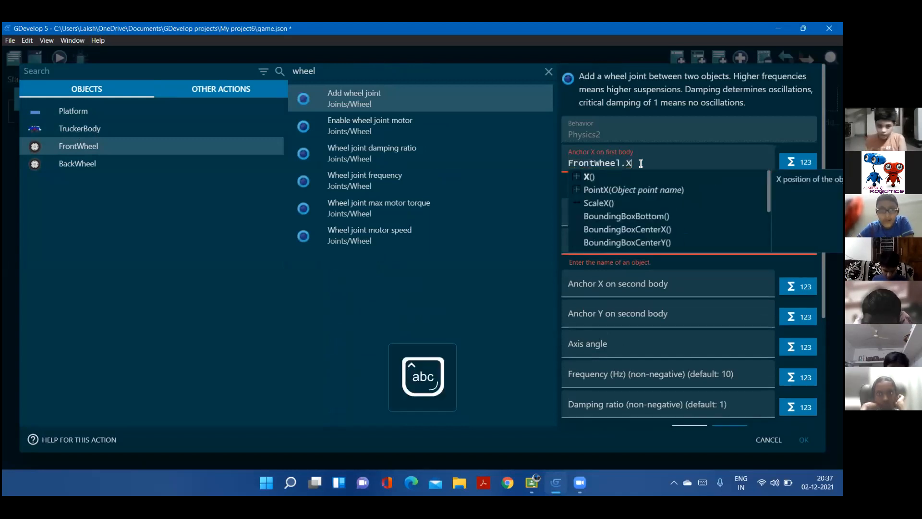
click(615, 181)
Set the joint's anchor Y on the first body to FrontWheel.Y() and choose TruckerBody as the second object
click(617, 182)
key(Caps_Lock)
text(F)
key(Caps_Lock)
text(r)
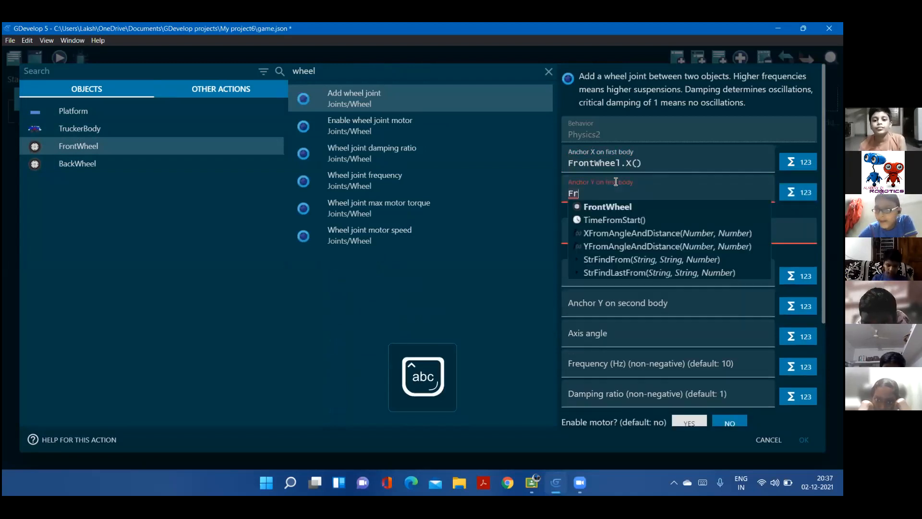
click(615, 206)
text(.)
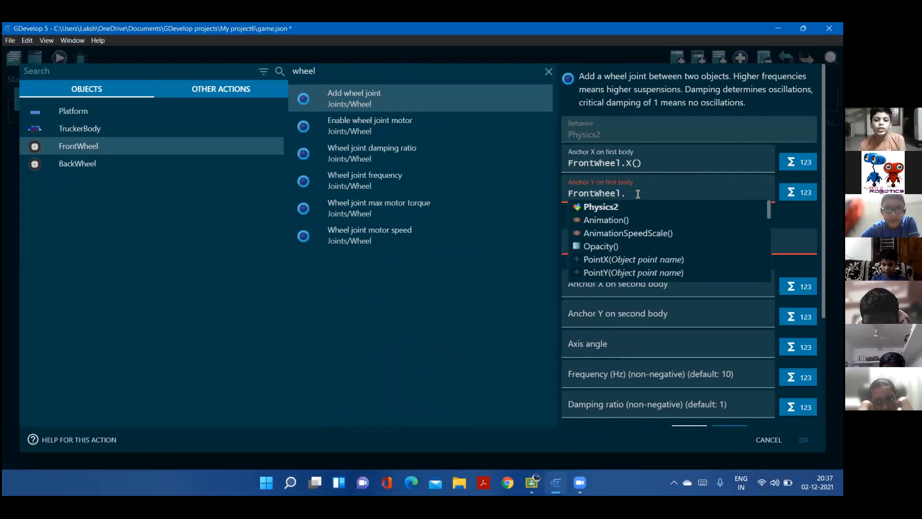
key(Caps_Lock)
text(Y)
key(Caps_Lock)
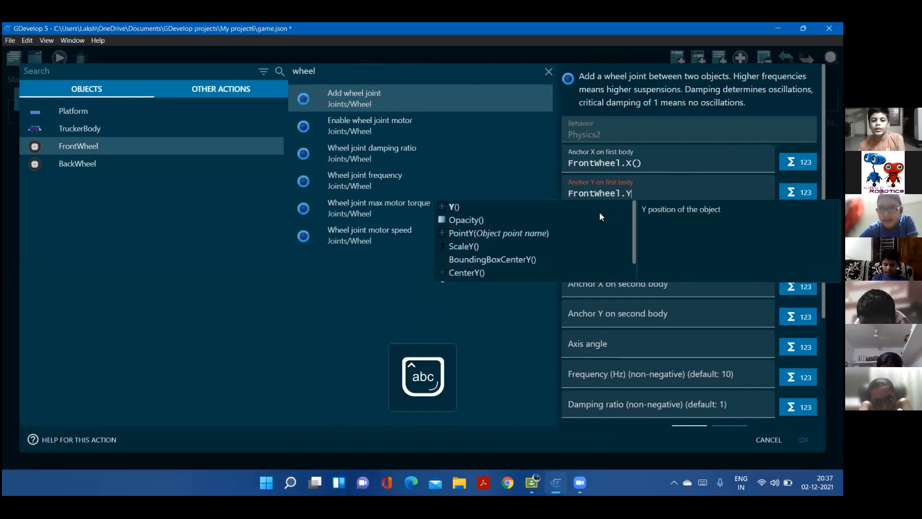
click(599, 203)
click(621, 223)
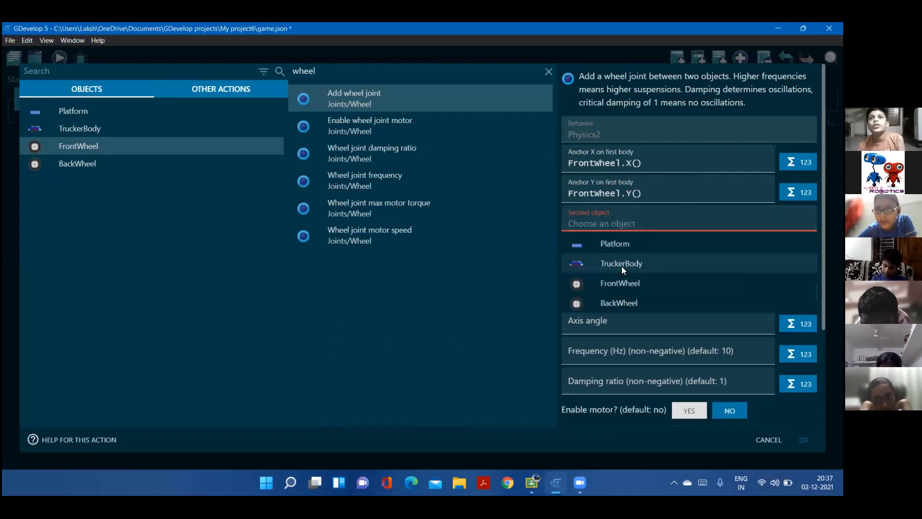
click(623, 262)
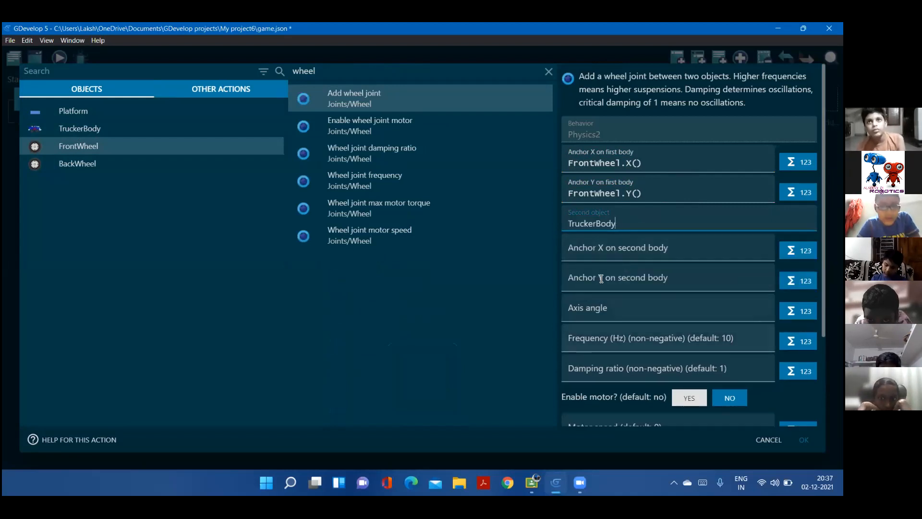
click(600, 249)
text(Tr)
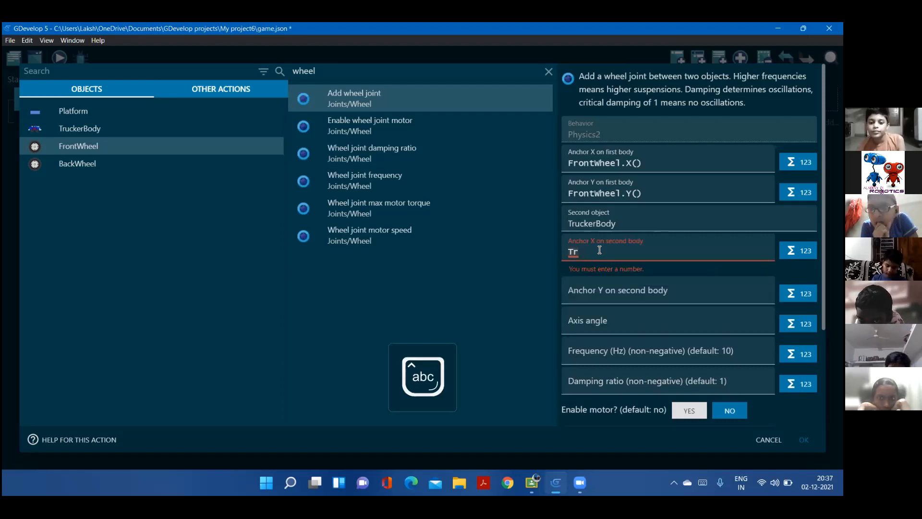
text(ucker)
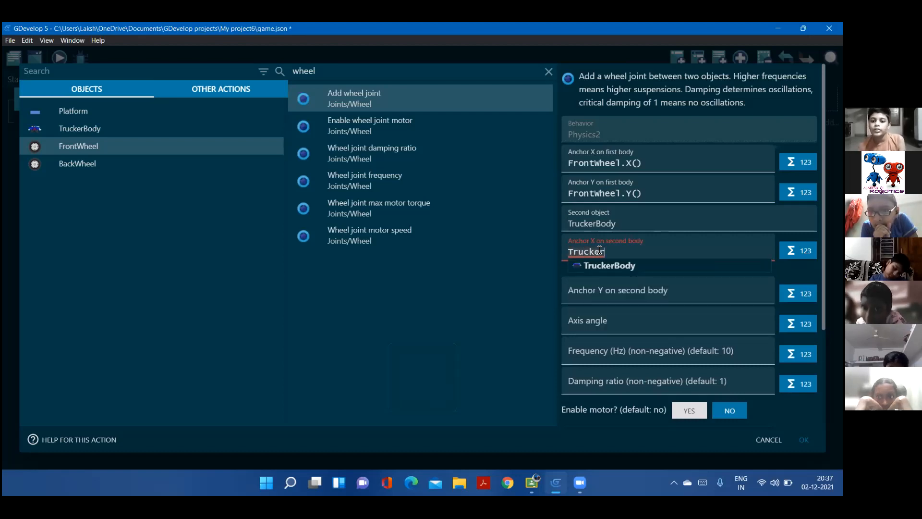
click(590, 264)
text(.)
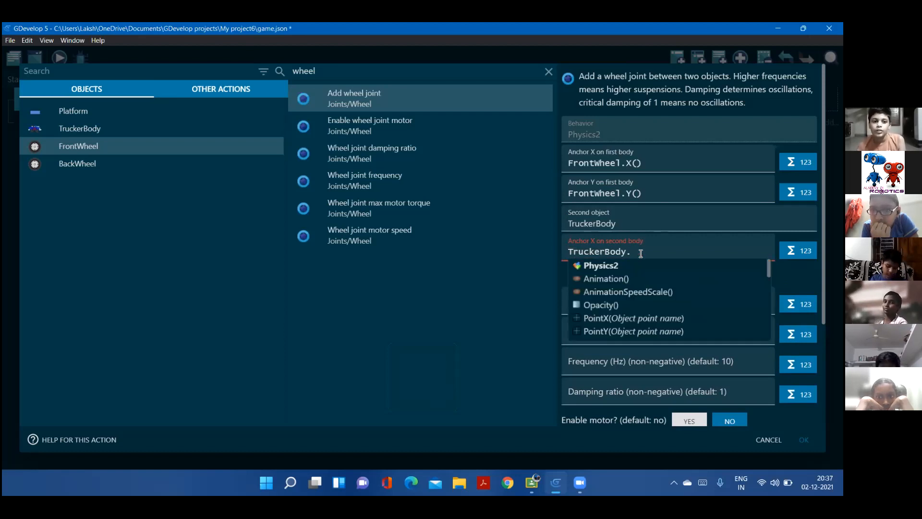
text(P)
key(Caps_Lock)
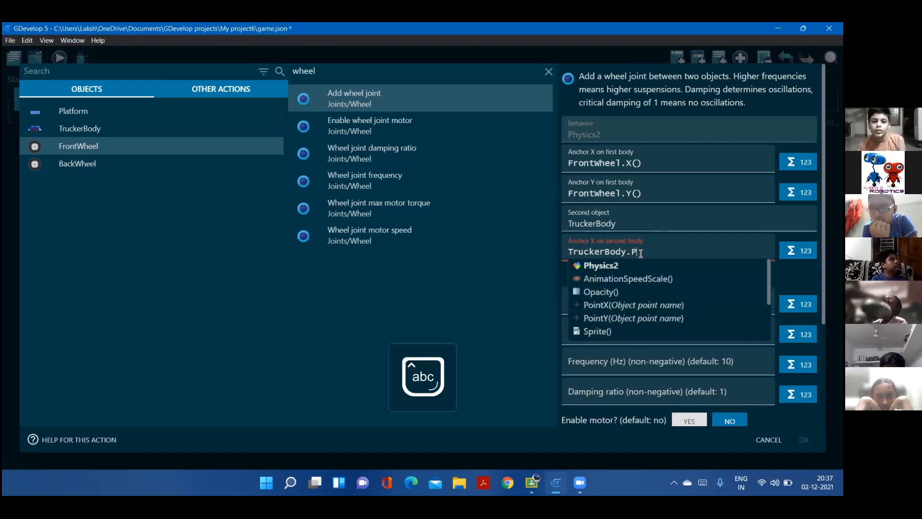
text(oin)
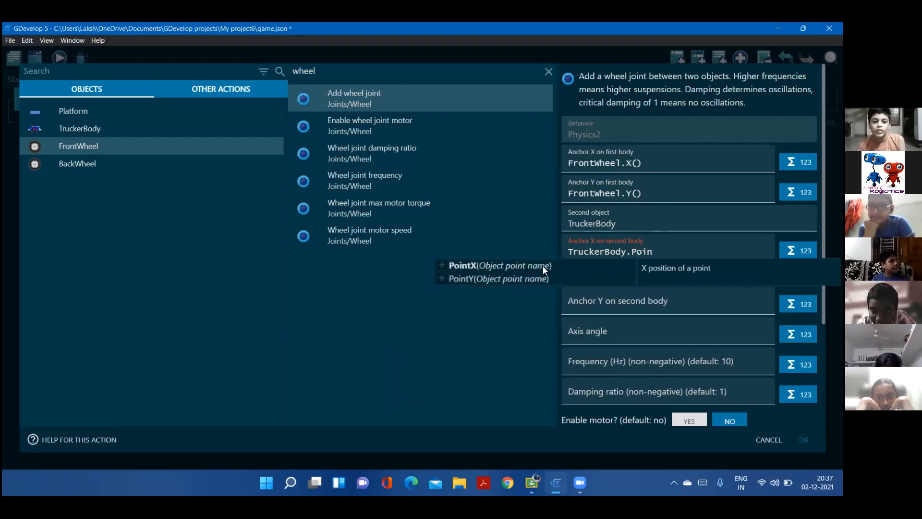
click(517, 265)
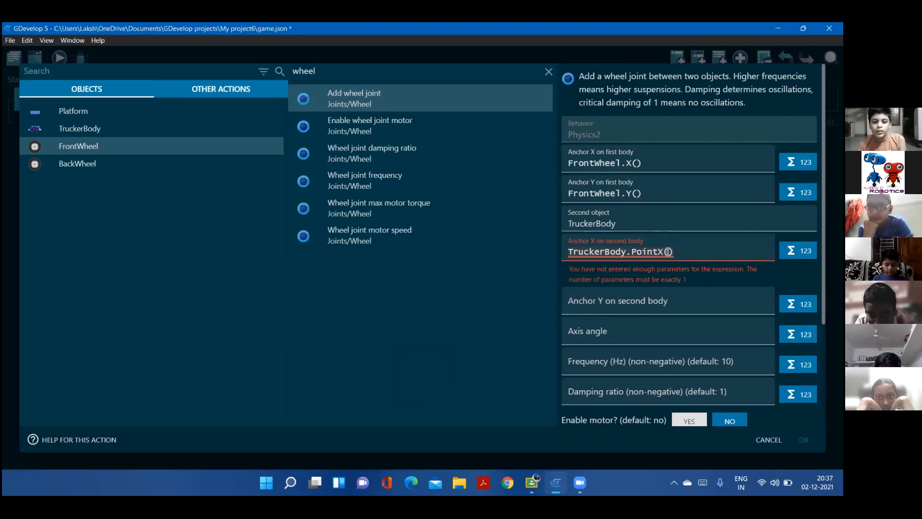
click(668, 251)
text("")
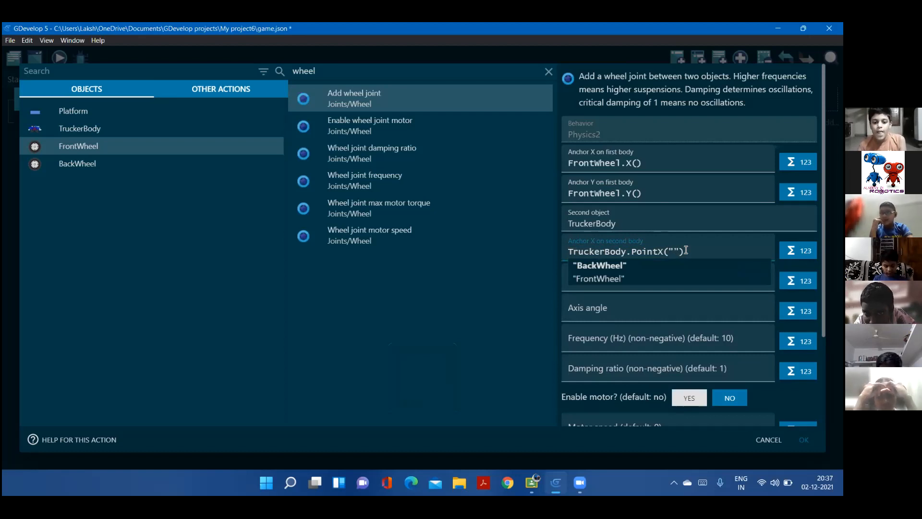
key(ctrl+a)
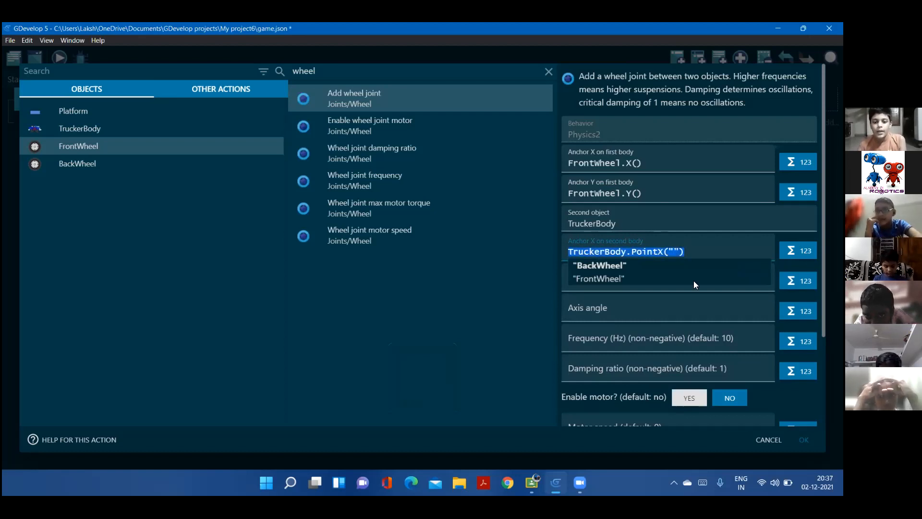
click(690, 252)
drag(686, 252, 677, 250)
click(685, 246)
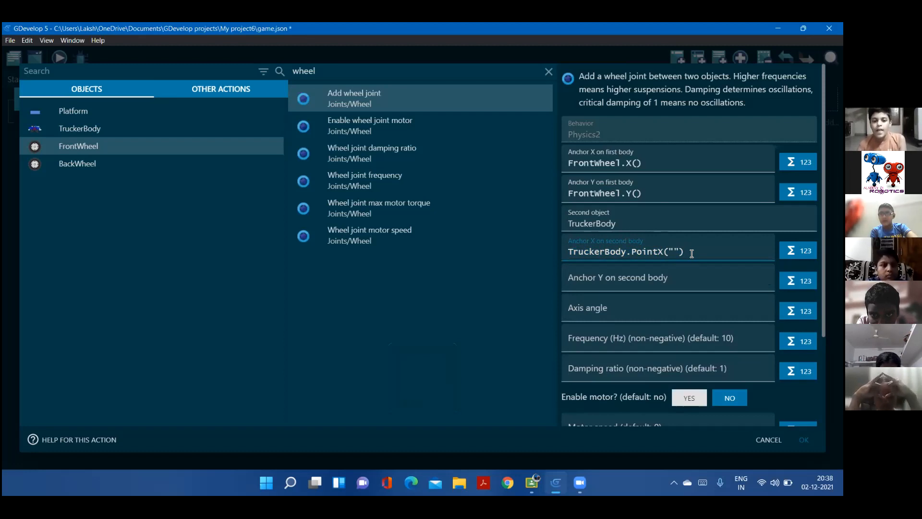
key(ctrl+a)
key(BackSpace)
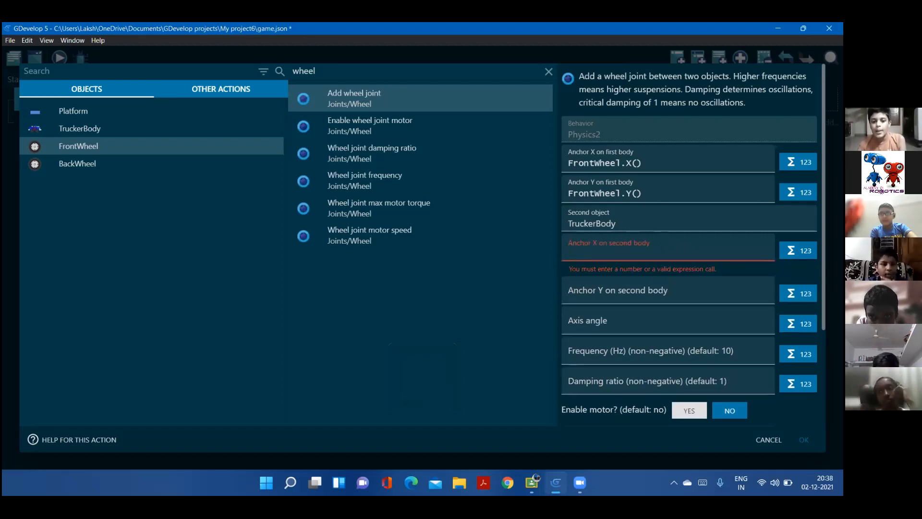
Set the joint's anchor X on the second body to the X position of TruckerBody's "FrontWheel" point using the expression builder
click(798, 250)
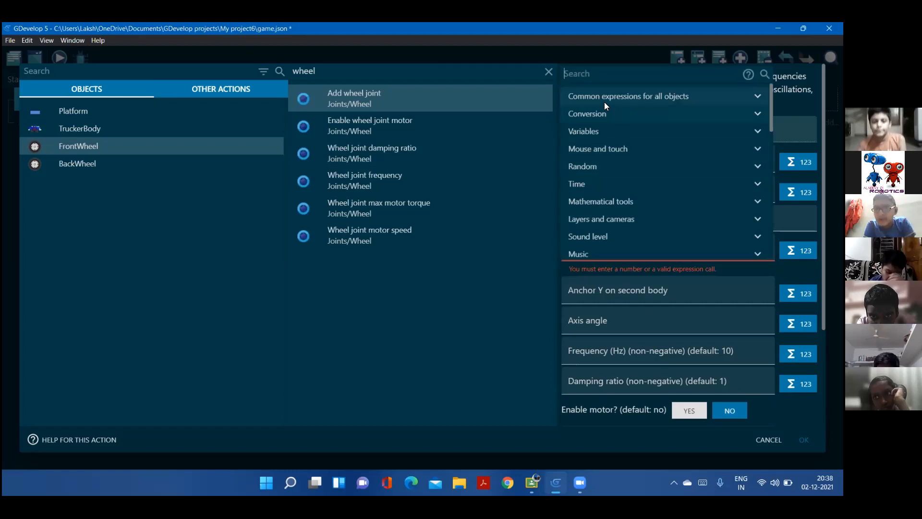
scroll(590, 197, down, 3)
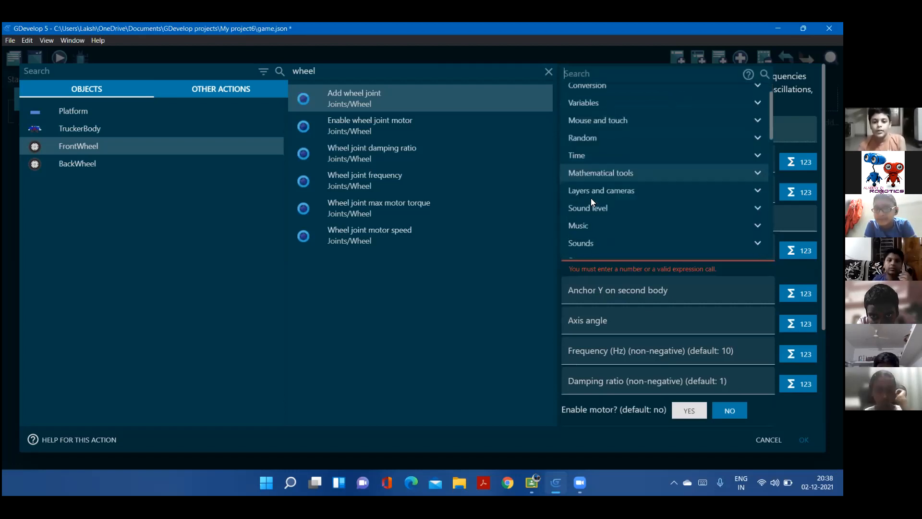
scroll(590, 200, up, 3)
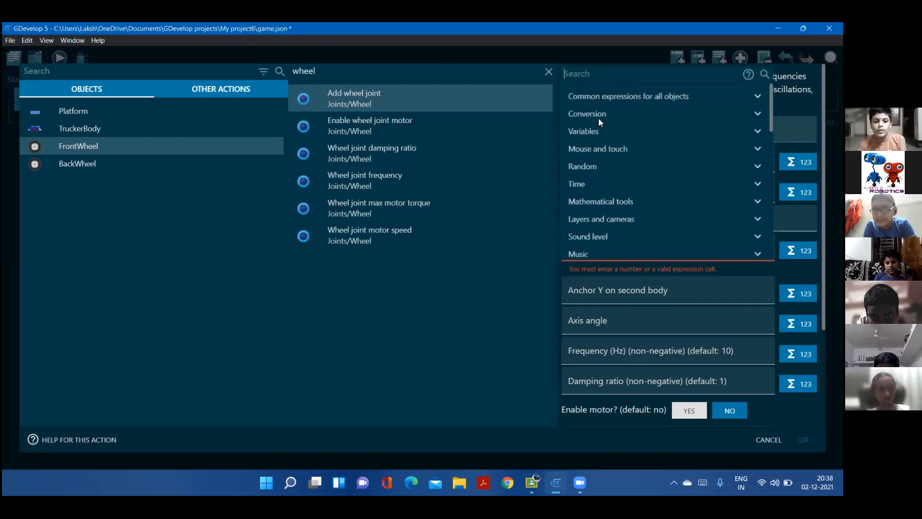
click(593, 74)
text(point)
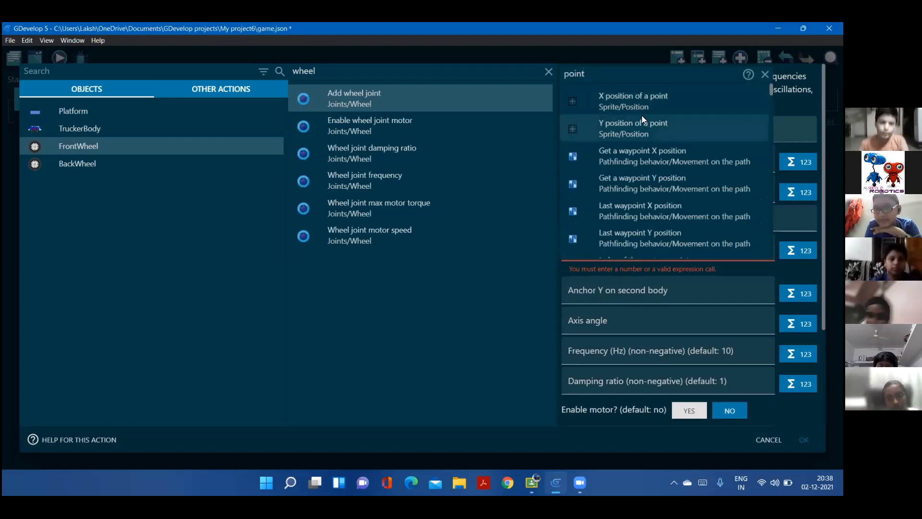
click(635, 98)
click(243, 212)
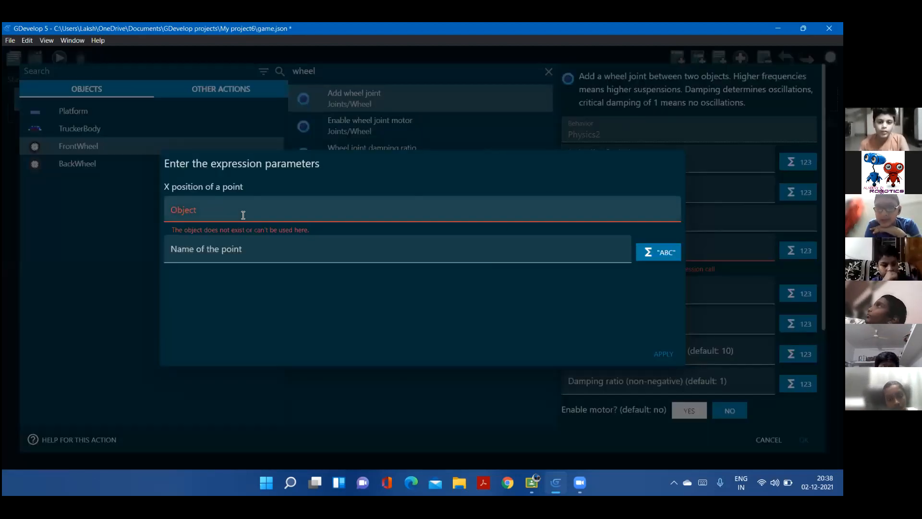
click(235, 254)
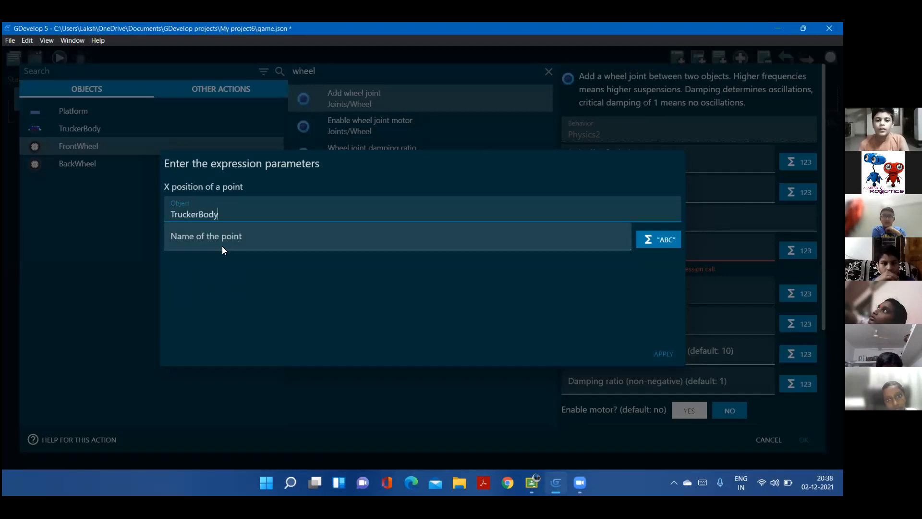
click(213, 237)
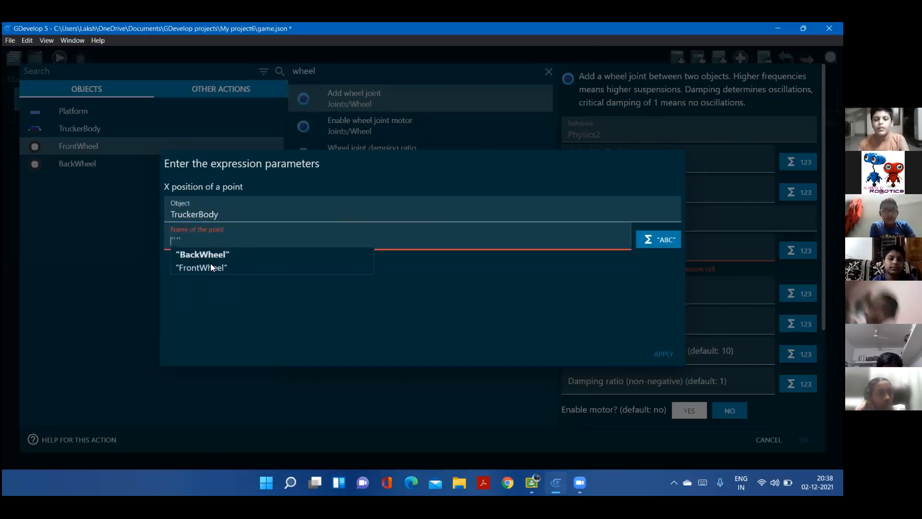
click(211, 267)
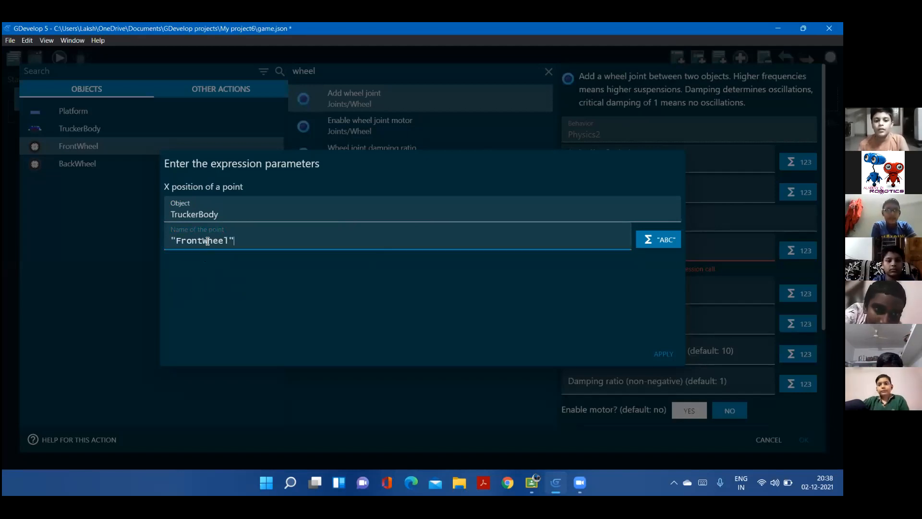
click(661, 355)
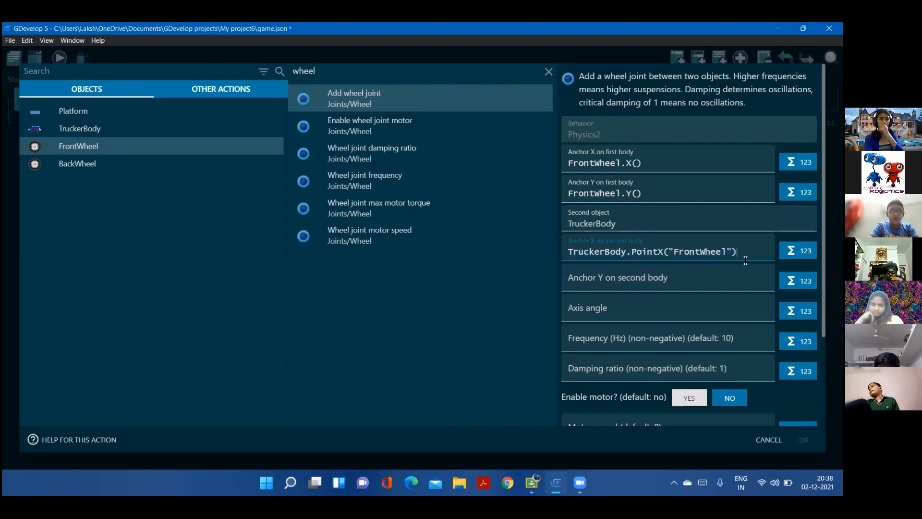
Start a "Y position of a point" expression on TruckerBody for the front wheel joint's anchor Y on the second body
click(691, 280)
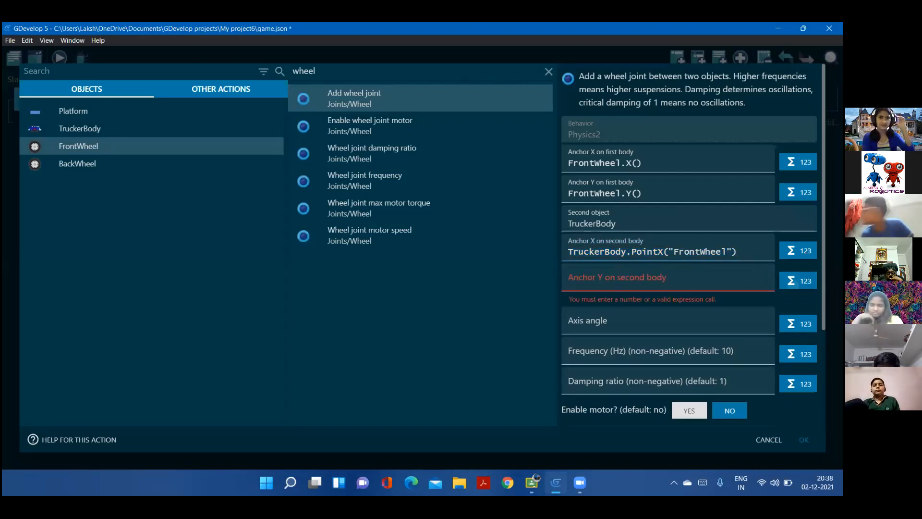
click(792, 281)
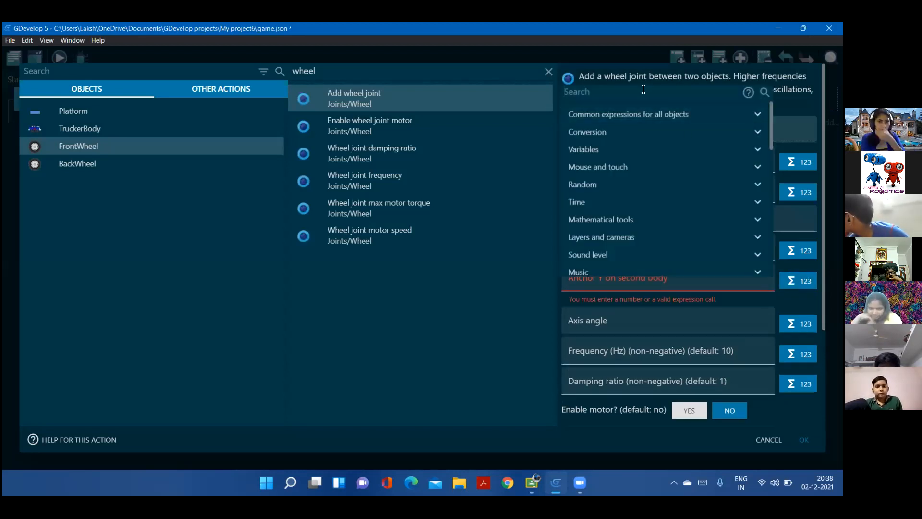
text(point)
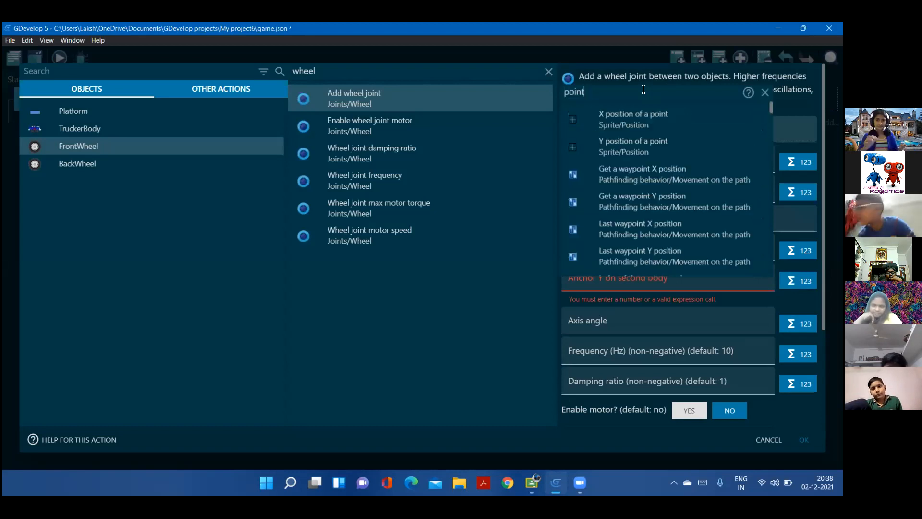
click(628, 149)
click(230, 205)
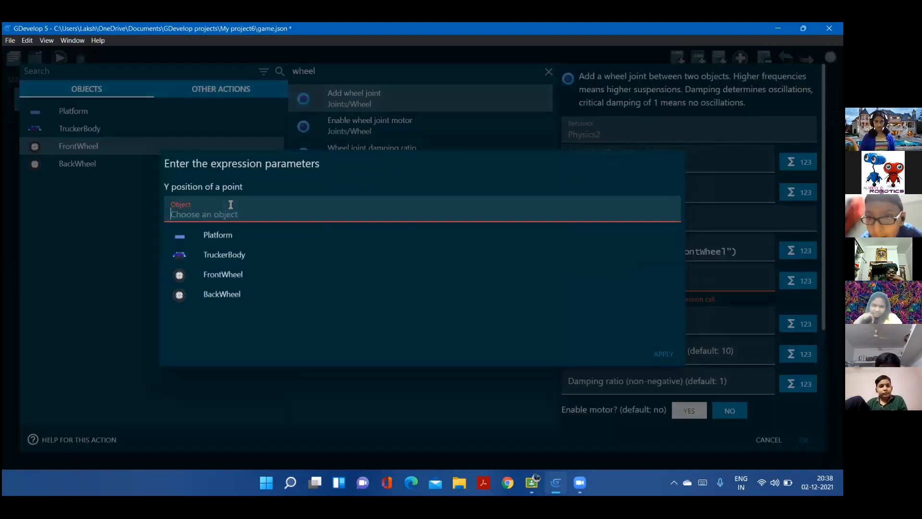
click(225, 252)
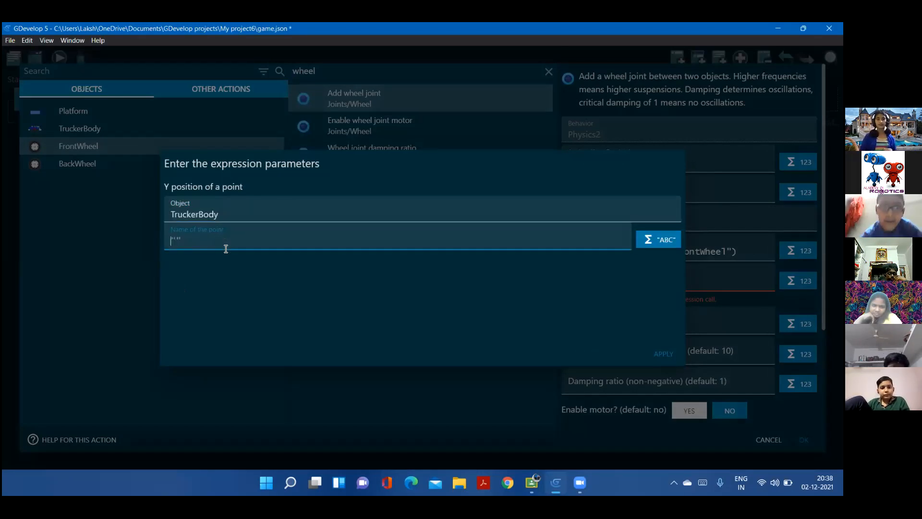
Choose the "FrontWheel" point for the expression and apply it to the anchor Y on the second body
click(225, 248)
key(Caps_Lock)
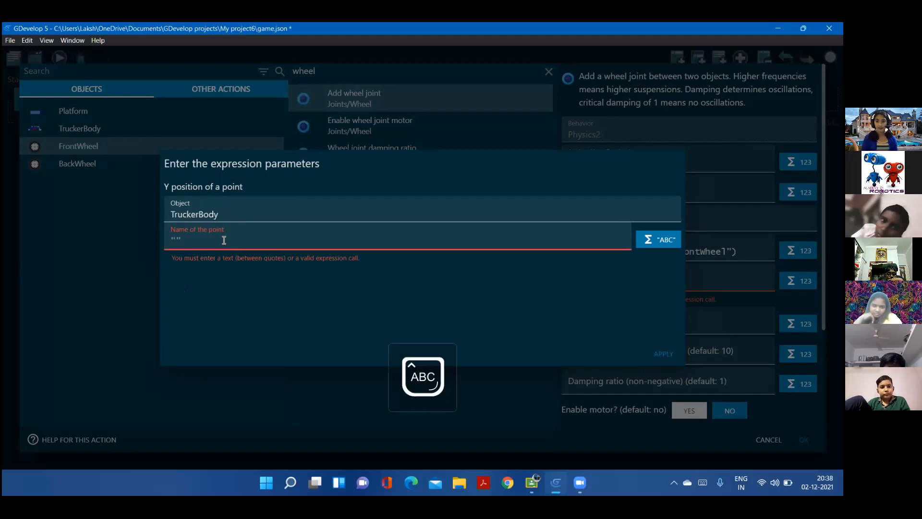
text(F)
key(Caps_Lock)
text(r)
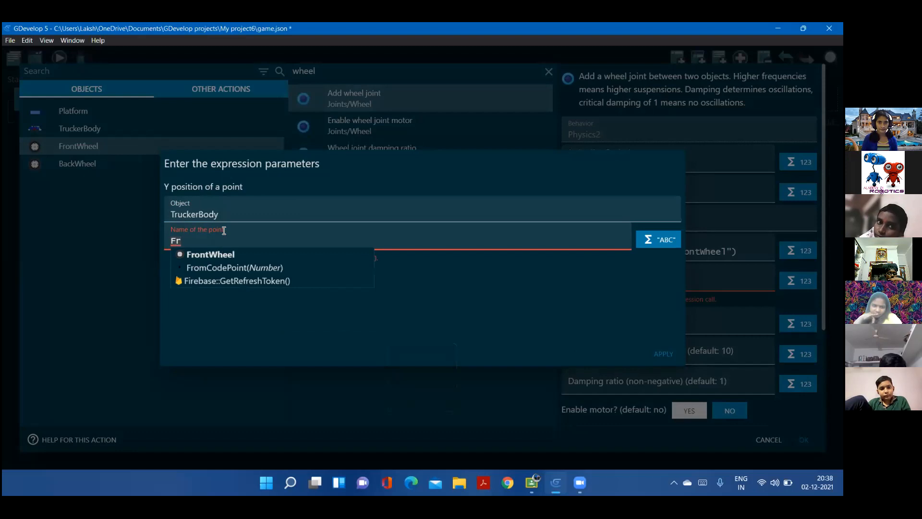
key(BackSpace)
key(BackSpace)
text(")
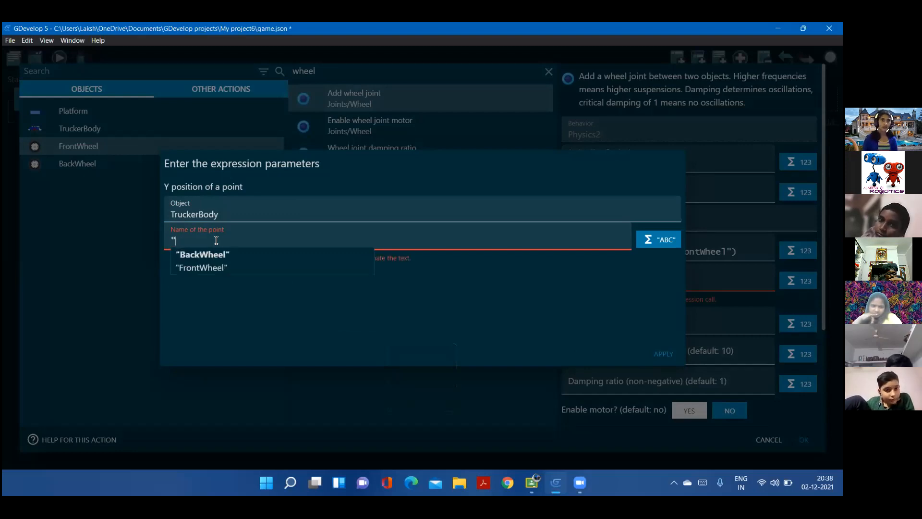
click(212, 266)
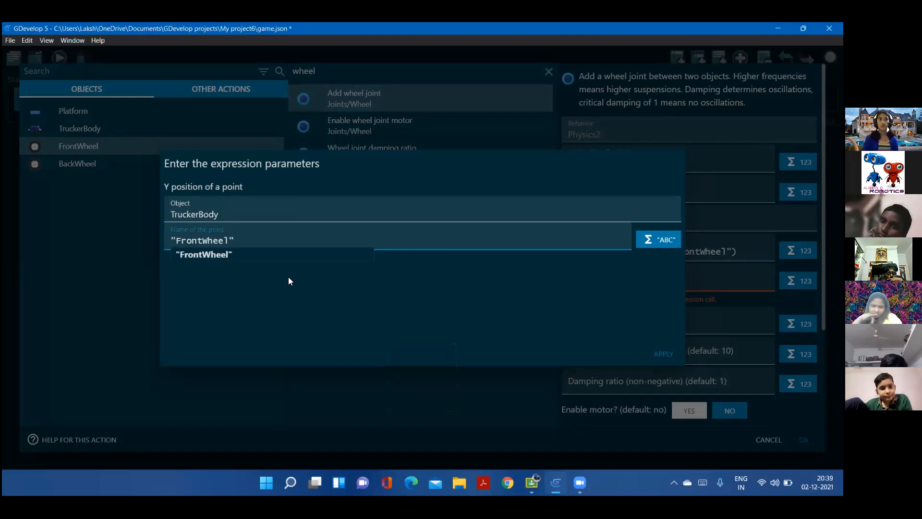
click(667, 353)
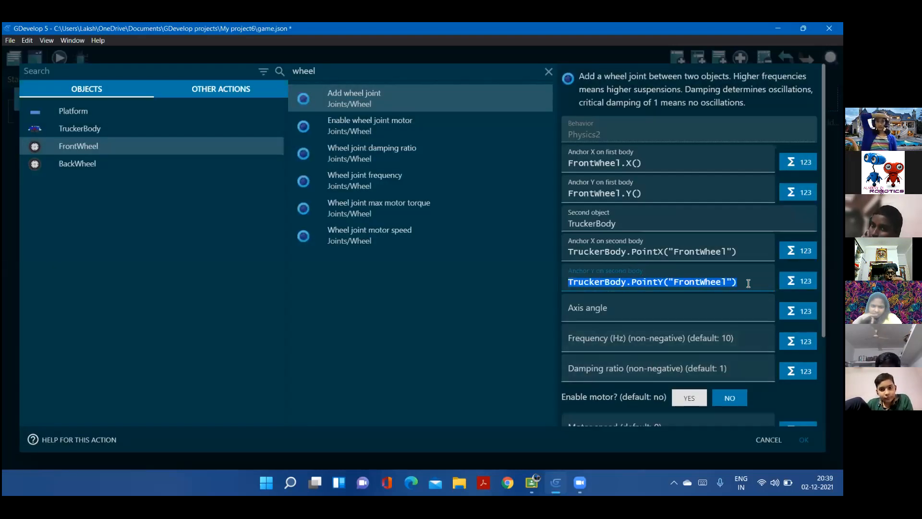
Review the remaining wheel joint parameters and confirm the joint action between FrontWheel and TruckerBody
click(618, 280)
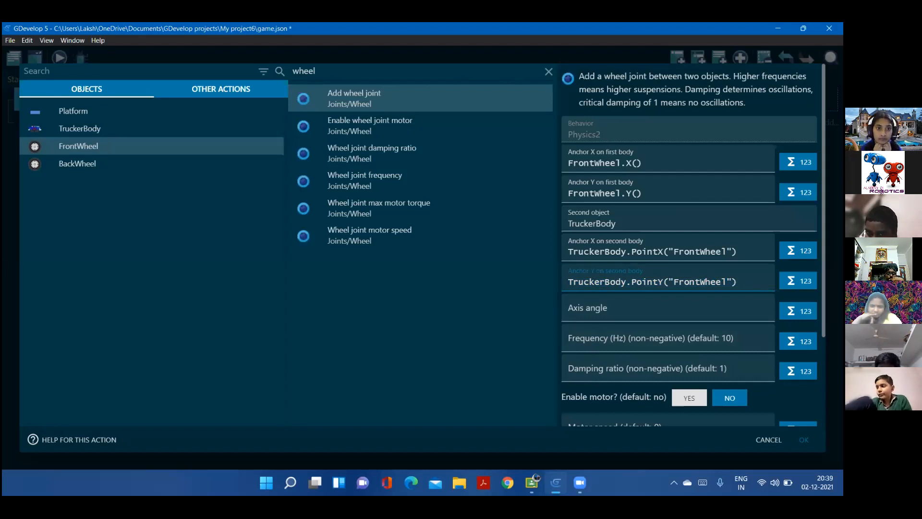
scroll(618, 294, down, 3)
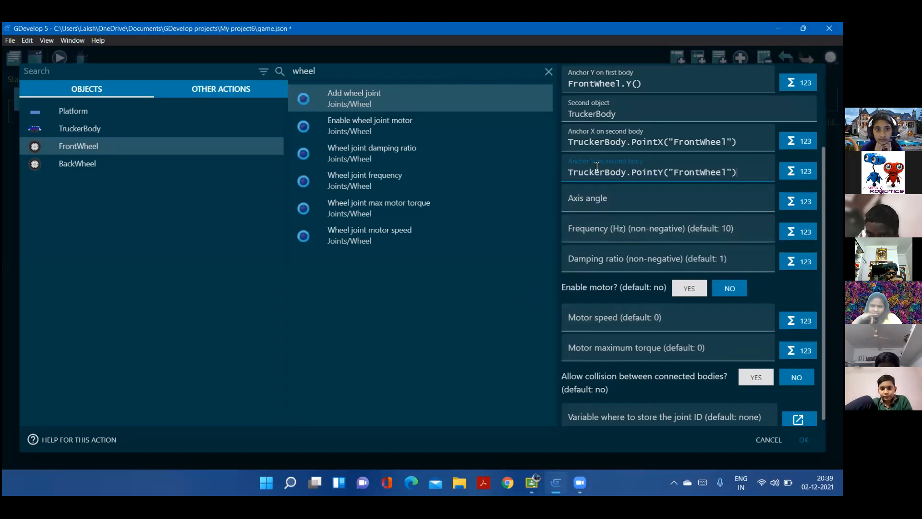
scroll(634, 296, down, 1)
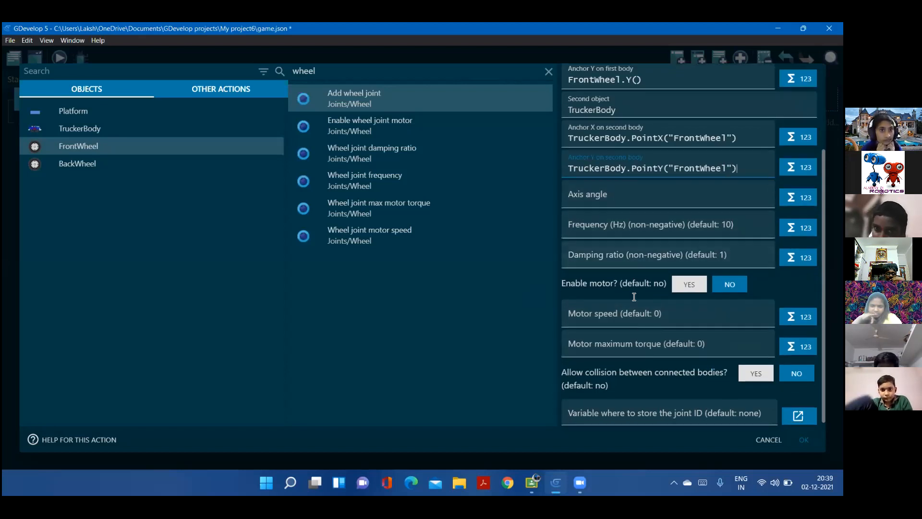
scroll(646, 366, up, 1)
scroll(642, 356, up, 3)
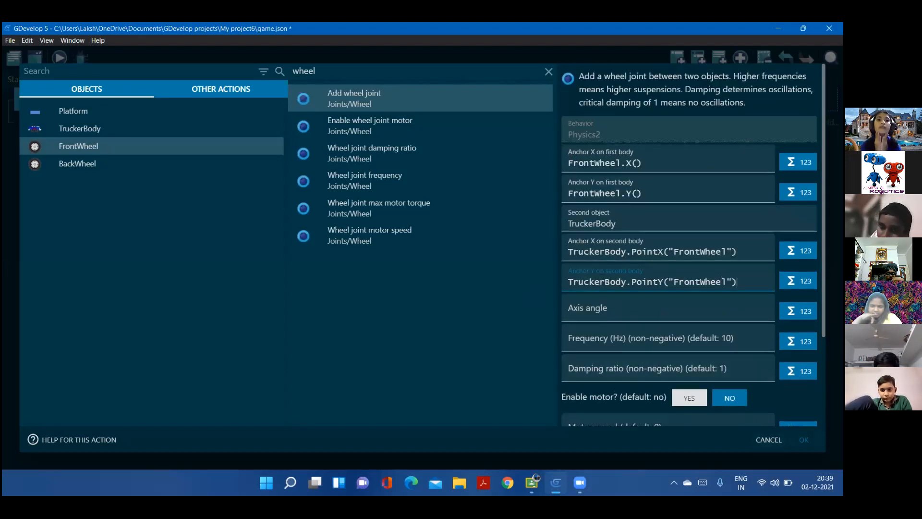
click(804, 439)
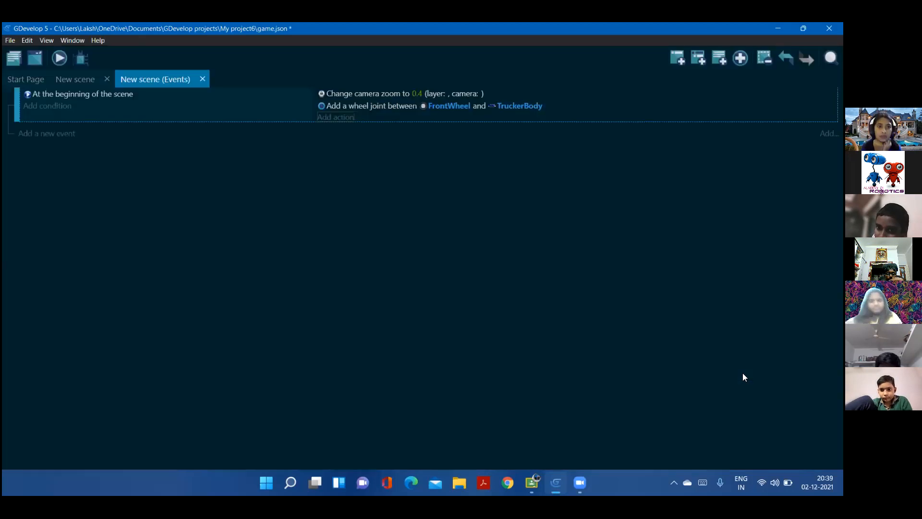
Start another Add wheel joint action, for the BackWheel object, in the beginning-of-scene event
click(335, 117)
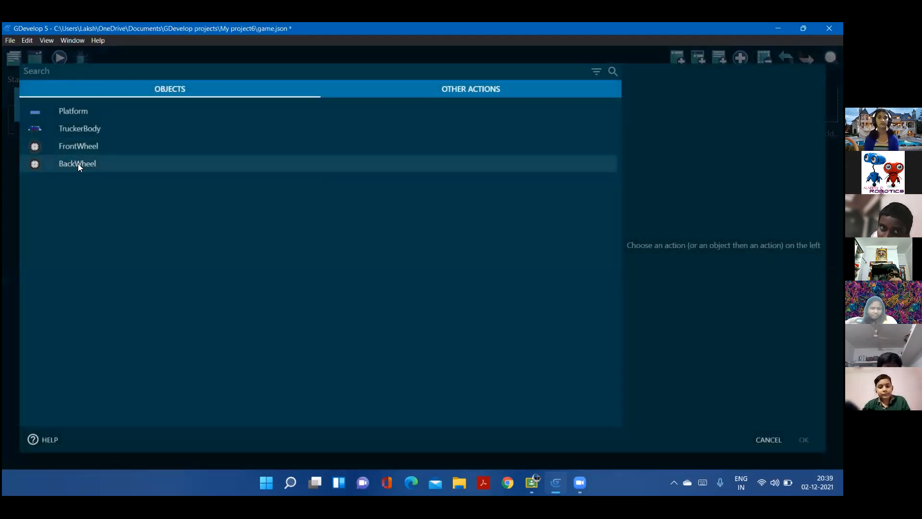
click(92, 163)
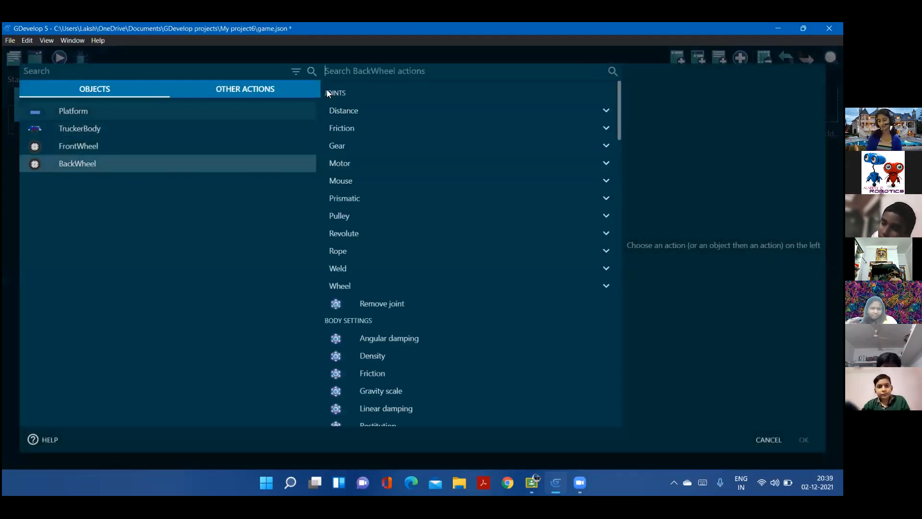
click(348, 72)
text(wheel)
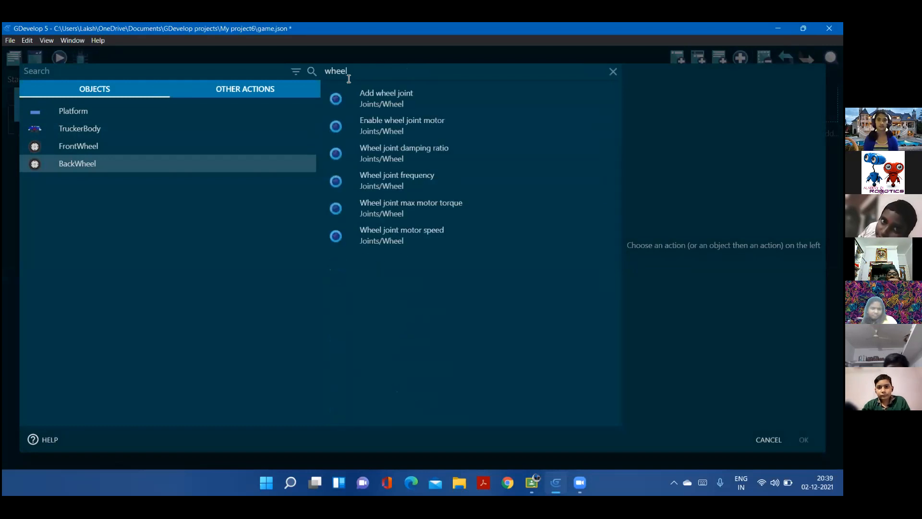
click(370, 100)
Set the back wheel joint's anchor X on the first body to BackWheel.X()
click(594, 162)
key(Caps_Lock)
text(B)
key(Caps_Lock)
text(ack)
key(Escape)
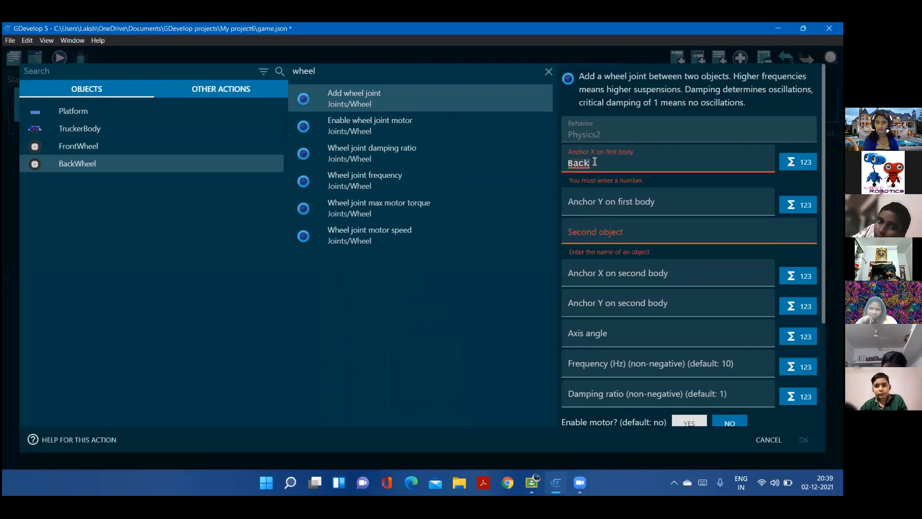
click(631, 174)
text(.)
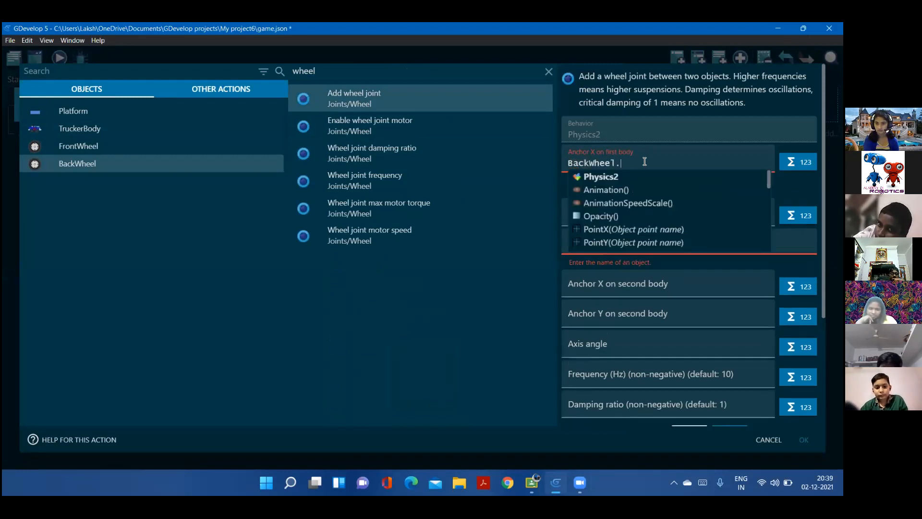
key(Caps_Lock)
text(X)
key(Caps_Lock)
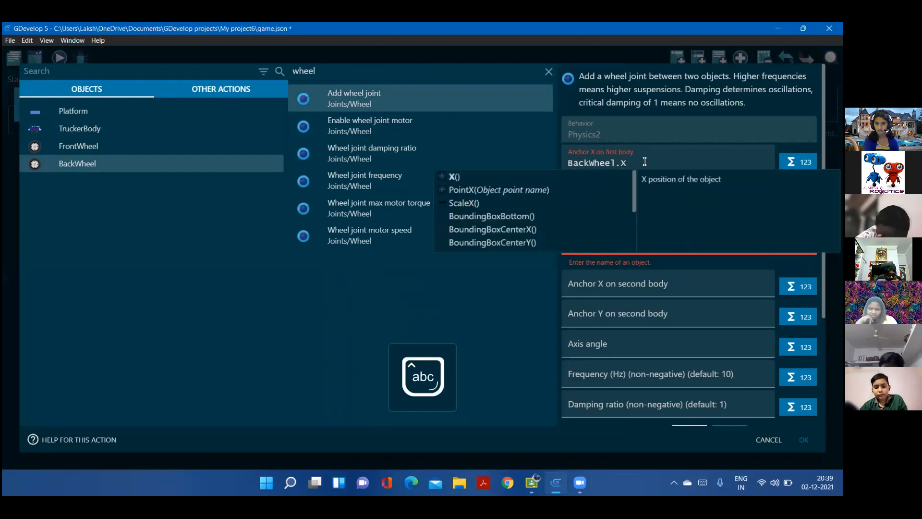
click(549, 174)
Set the joint's anchor Y on the first body to BackWheel.Y() and choose TruckerBody as the second object
click(601, 187)
key(Caps_Lock)
text(B)
key(Caps_Lock)
text(ackw)
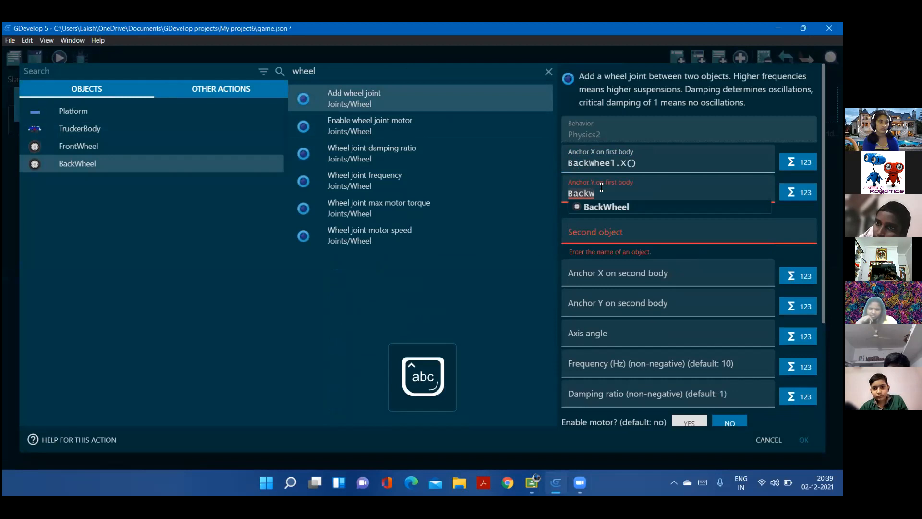
text(e)
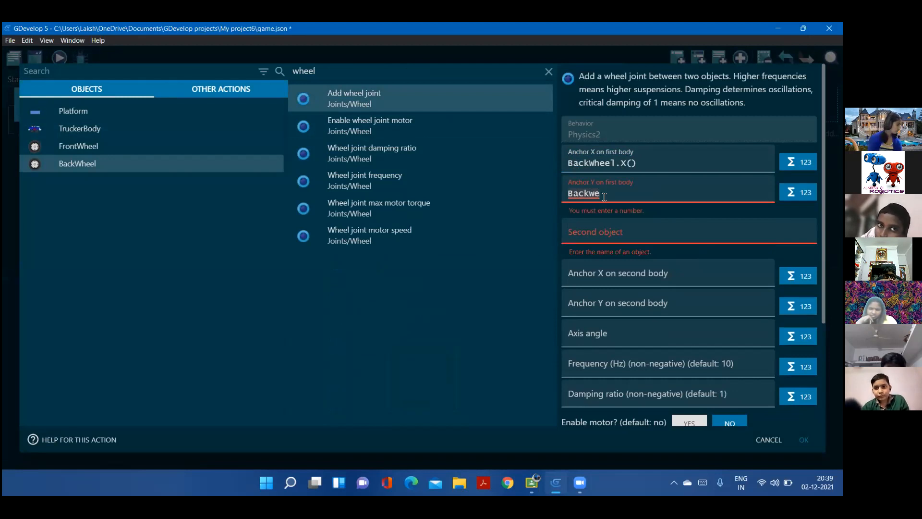
key(BackSpace)
click(605, 205)
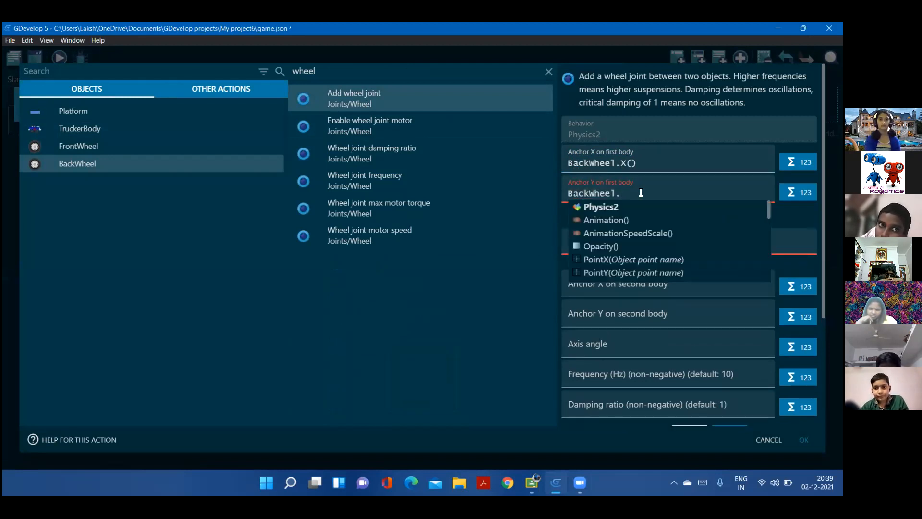
key(Caps_Lock)
key(Caps_Lock)
text(Y)
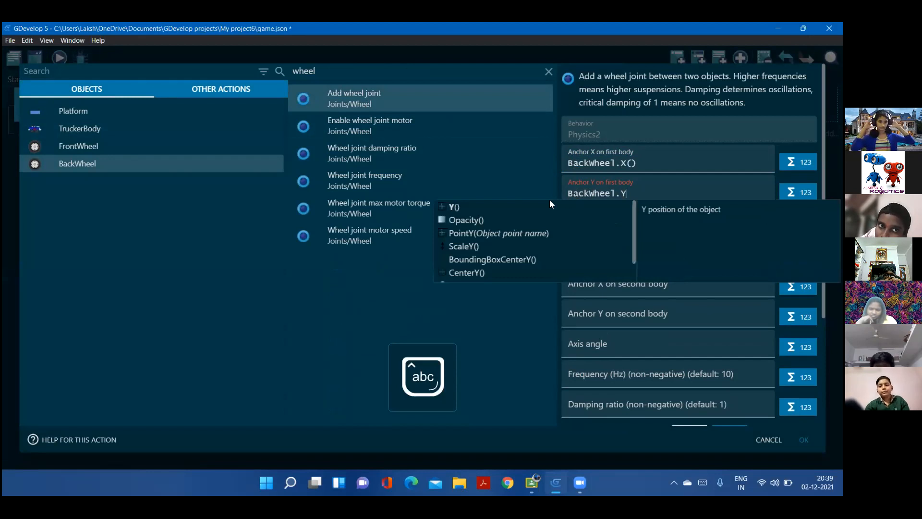
key(Tab)
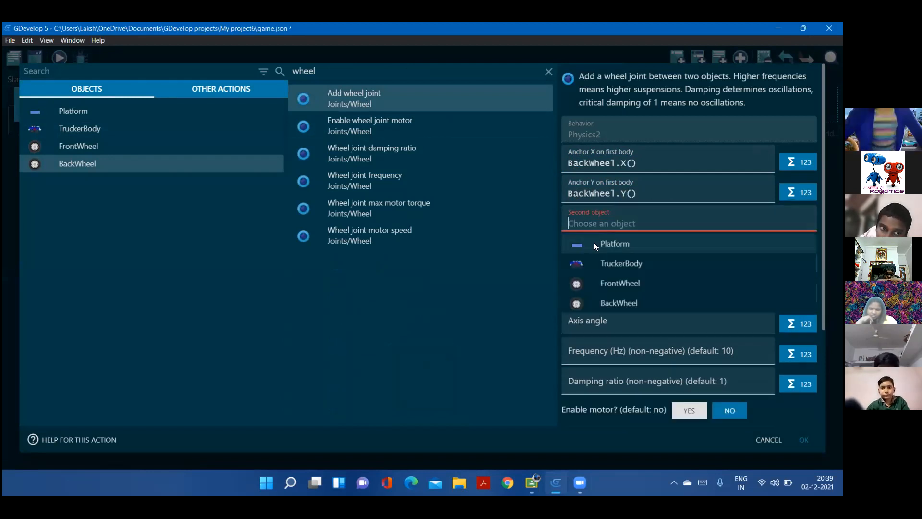
click(601, 260)
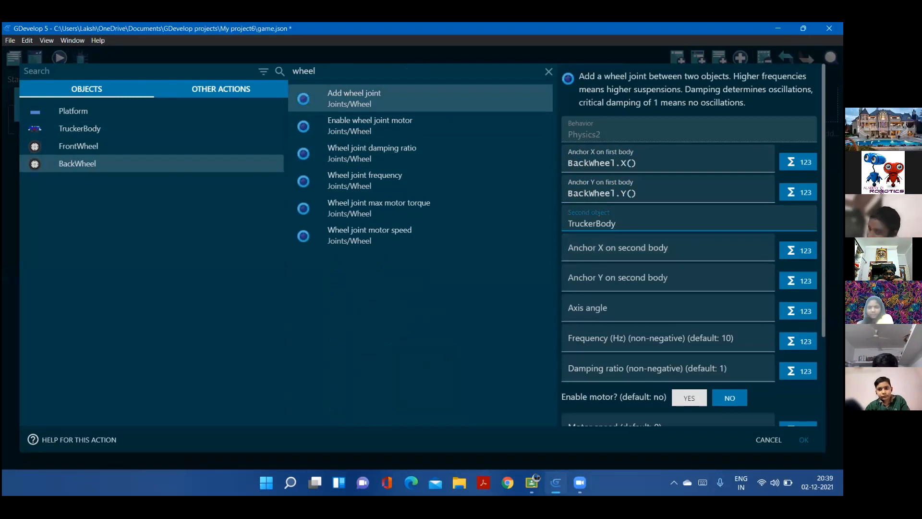
Set the joint's anchor X on the second body to the X position of TruckerBody's "BackWheel" point using the expression builder
click(799, 250)
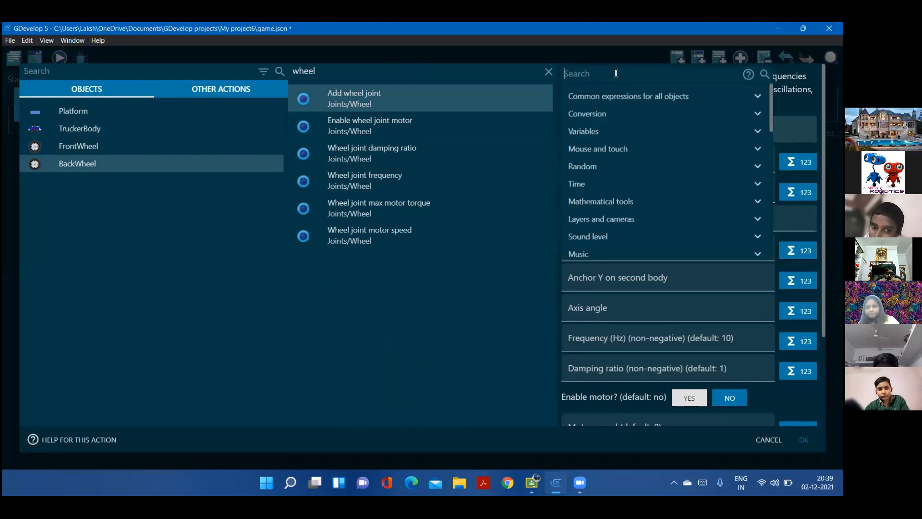
key(Caps_Lock)
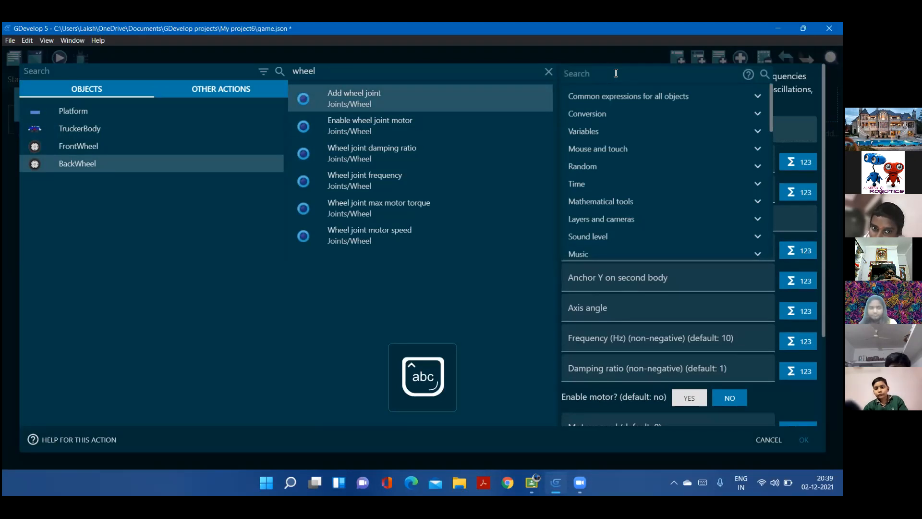
text(Point)
click(615, 94)
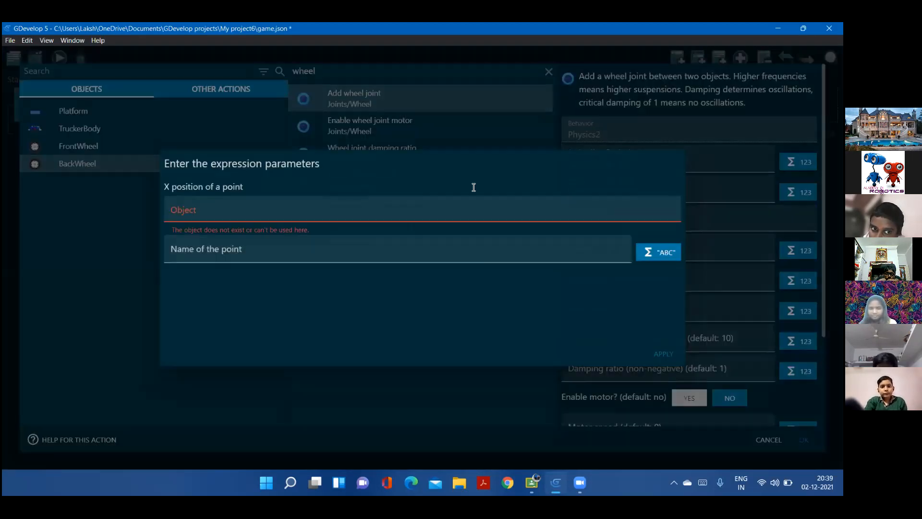
click(258, 209)
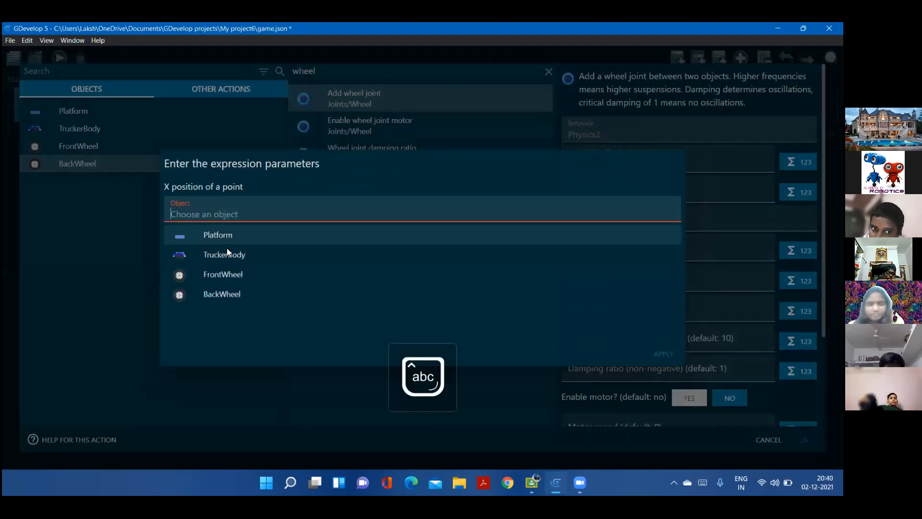
click(224, 257)
click(218, 233)
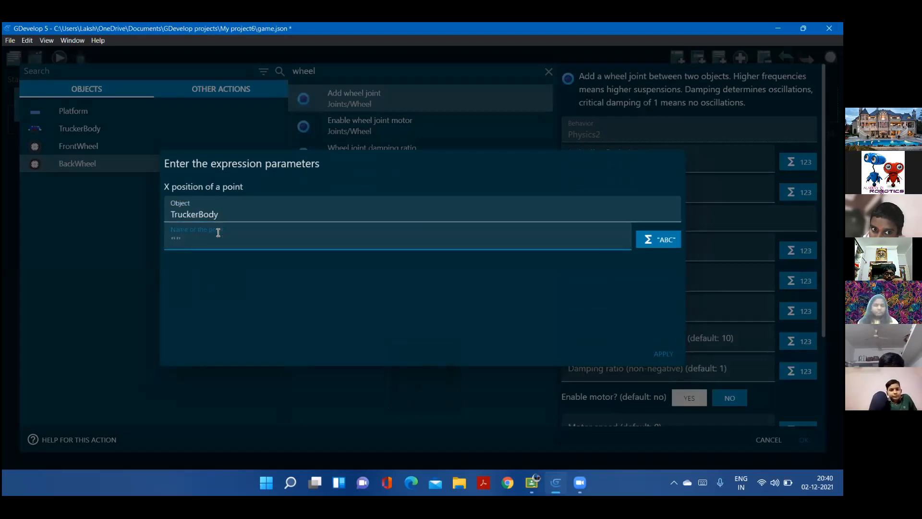
text(")
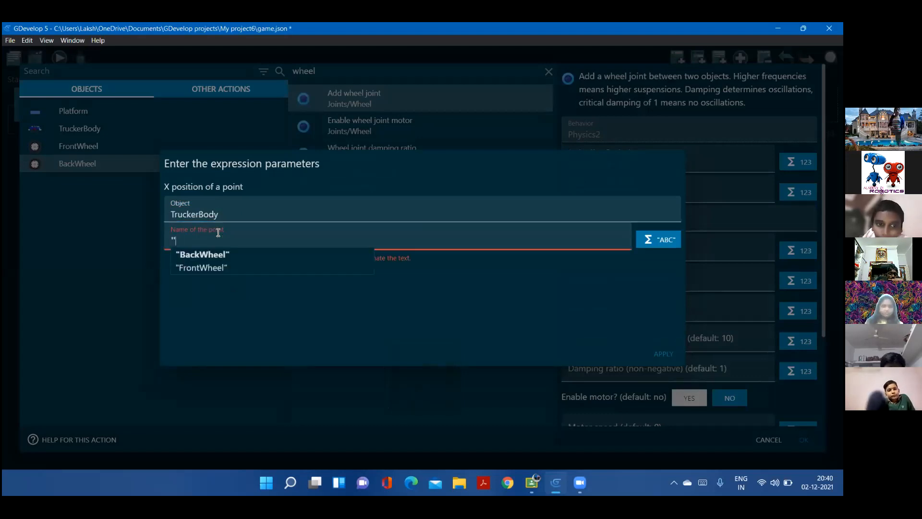
click(235, 252)
click(658, 357)
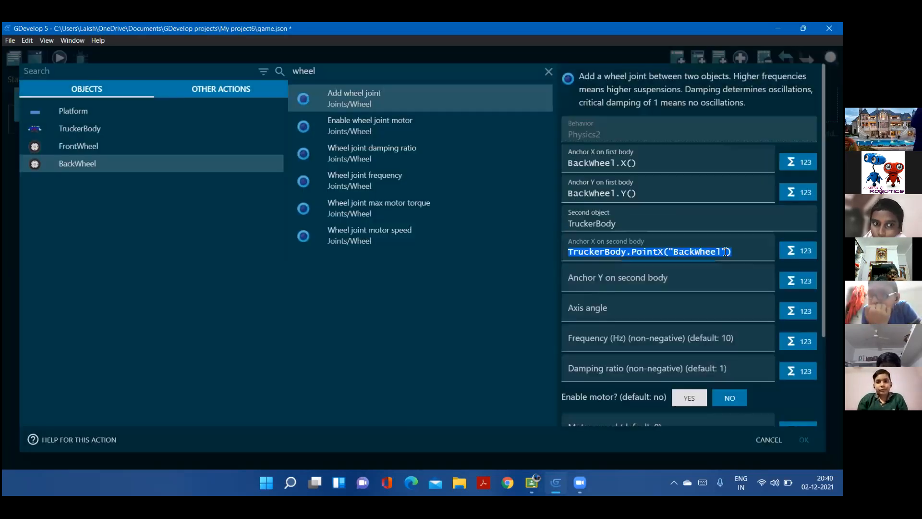
Set the back wheel joint's anchor Y on the second body to the Y position of TruckerBody's "BackWheel" point and save the action
click(797, 280)
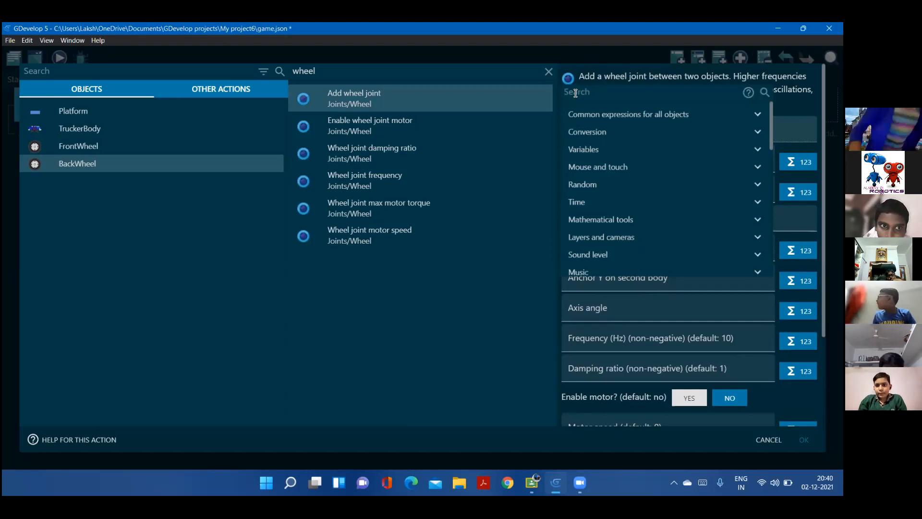
text(point)
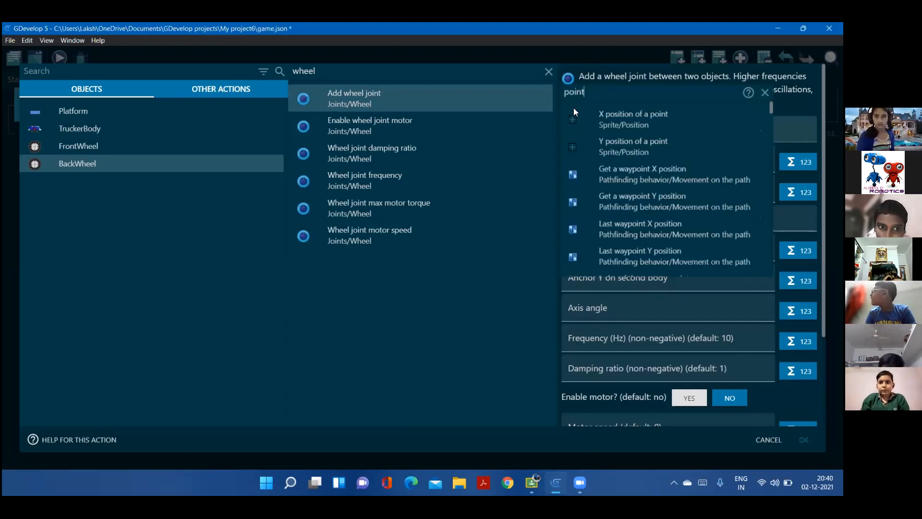
click(599, 141)
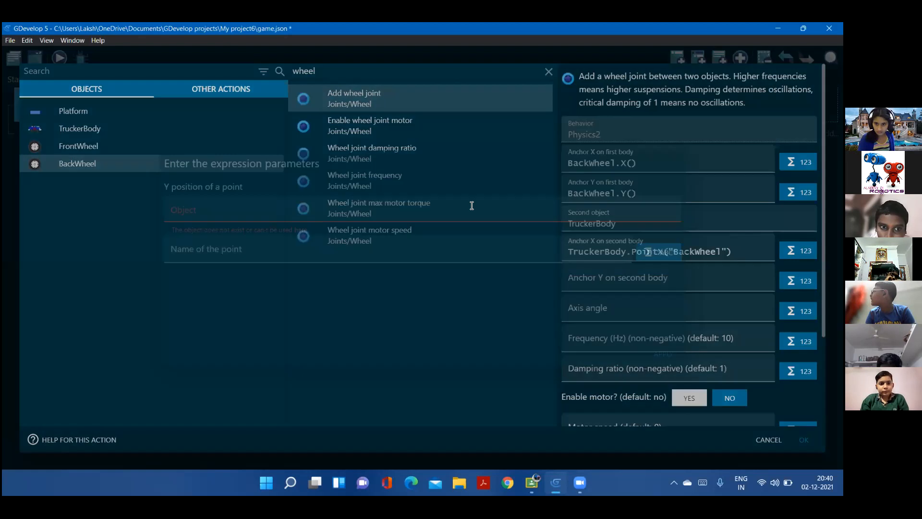
click(242, 215)
click(224, 253)
click(225, 243)
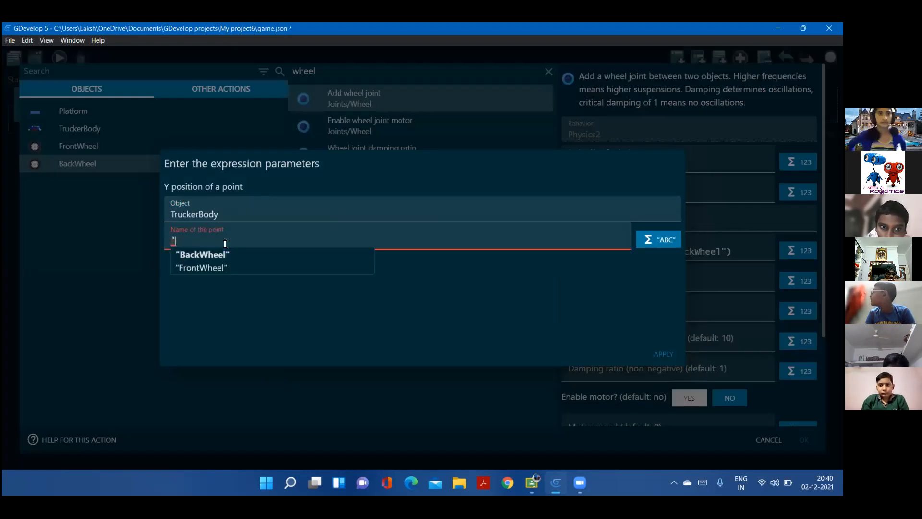
click(225, 244)
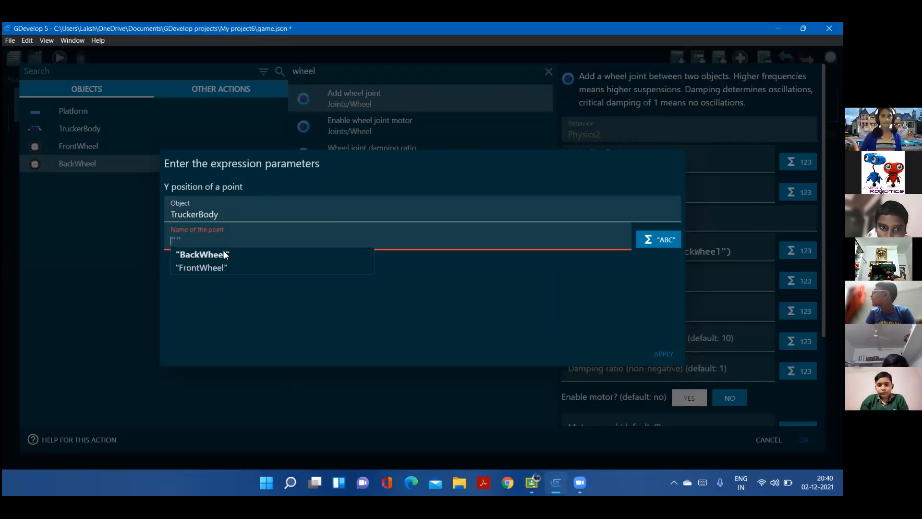
click(224, 252)
click(654, 353)
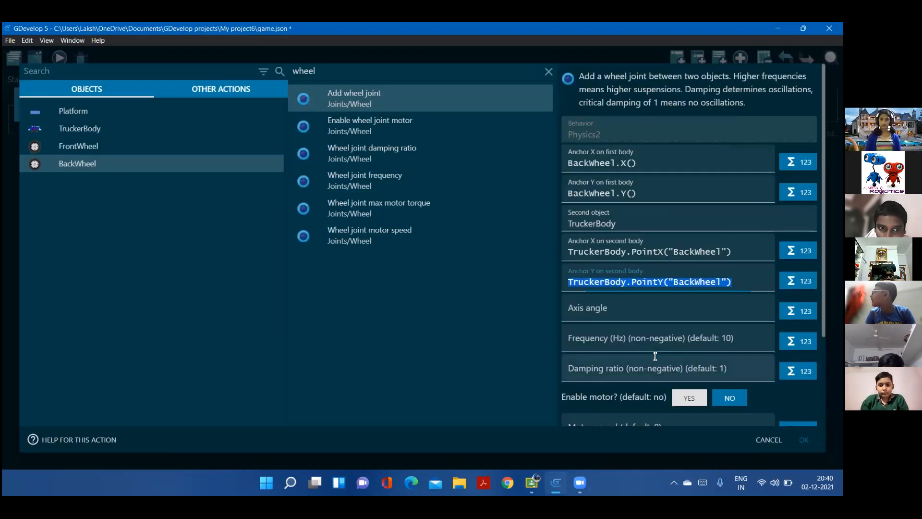
click(756, 281)
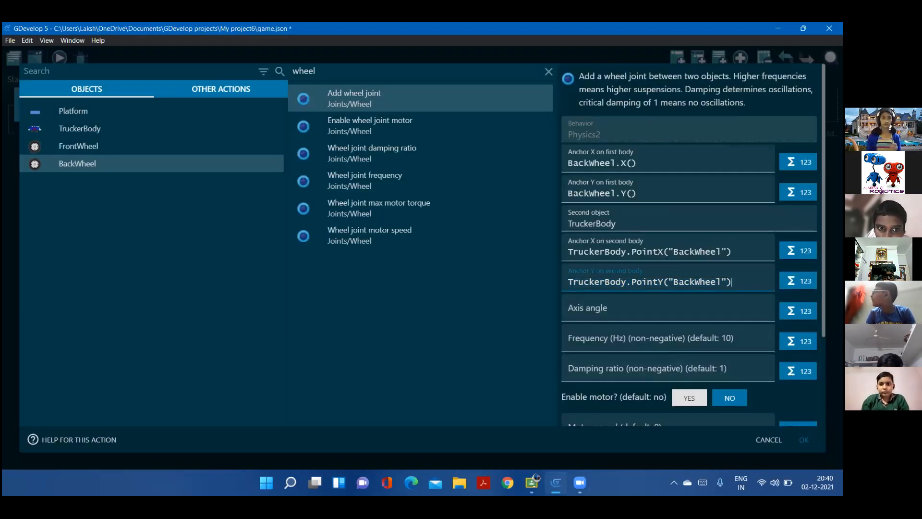
click(803, 440)
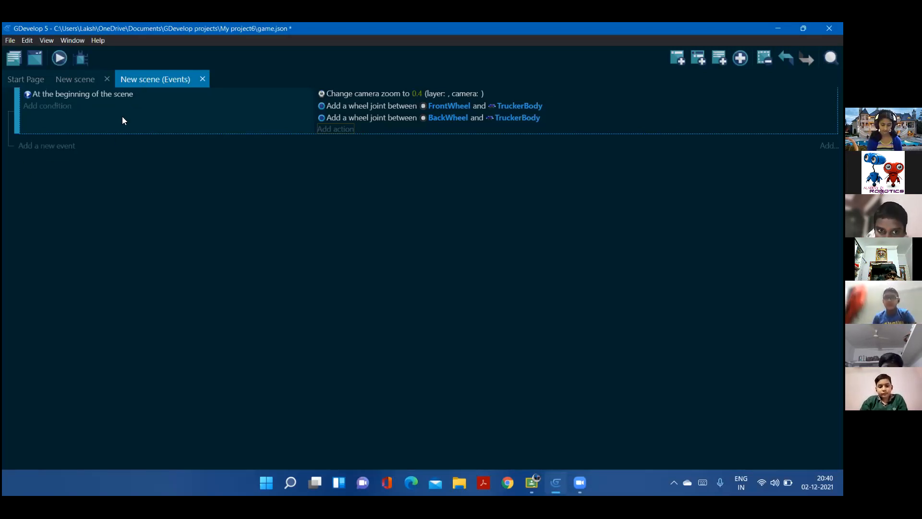
Preview the scene in a maximized window to test both wheel joints, and close the preview
click(72, 78)
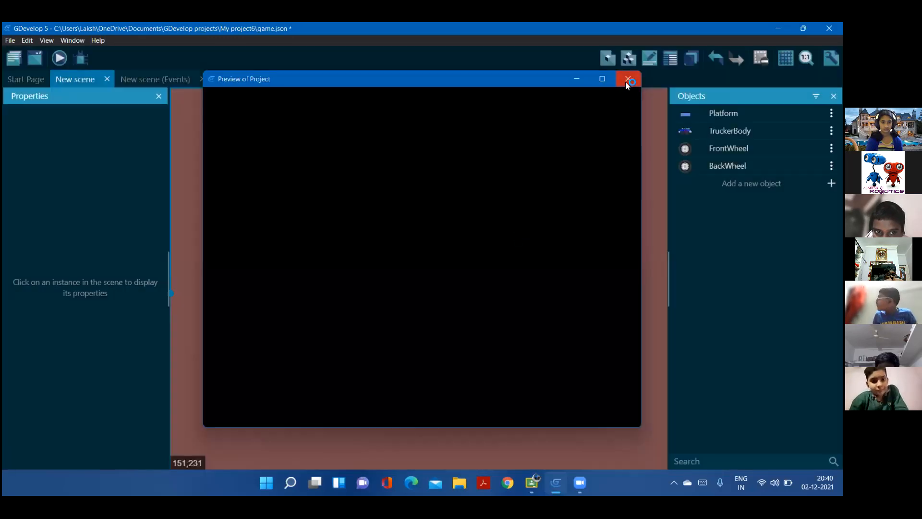
click(627, 79)
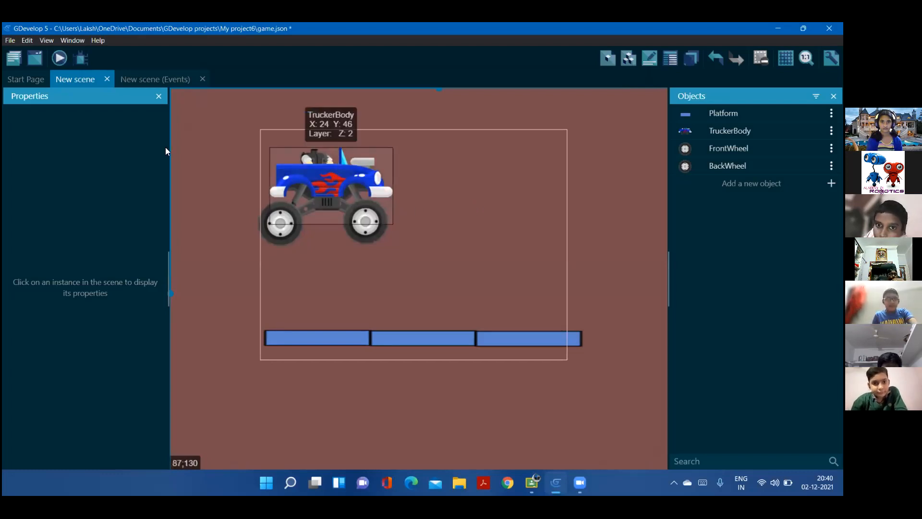
click(60, 58)
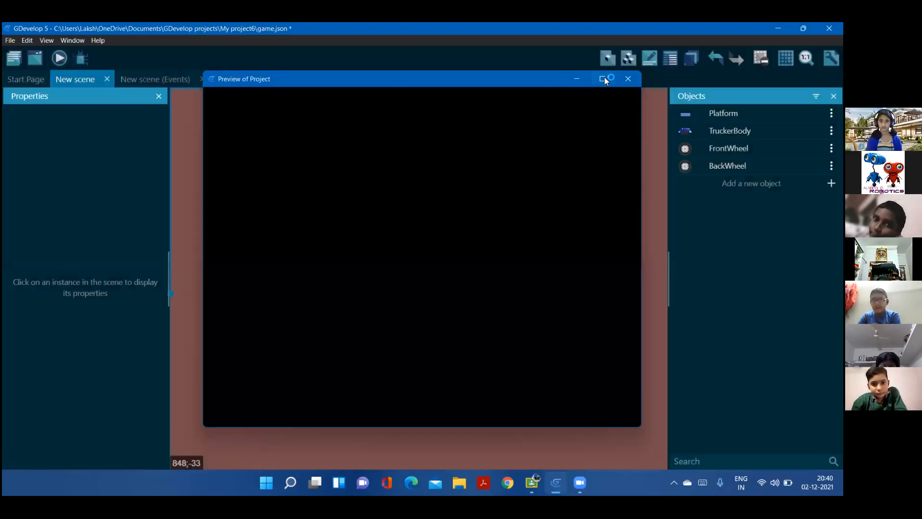
click(603, 79)
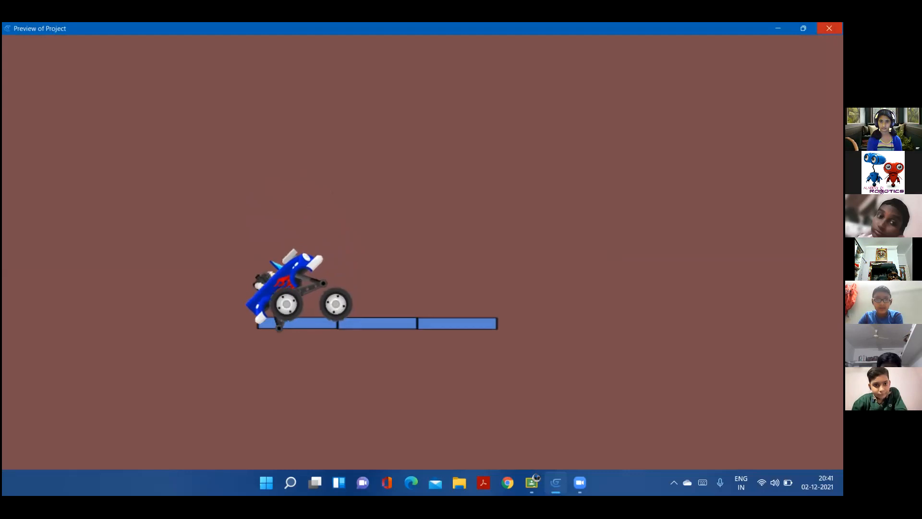
click(829, 29)
Review the anchor settings of the FrontWheel and BackWheel joint actions in the scene events, and return to the scene editor
click(175, 79)
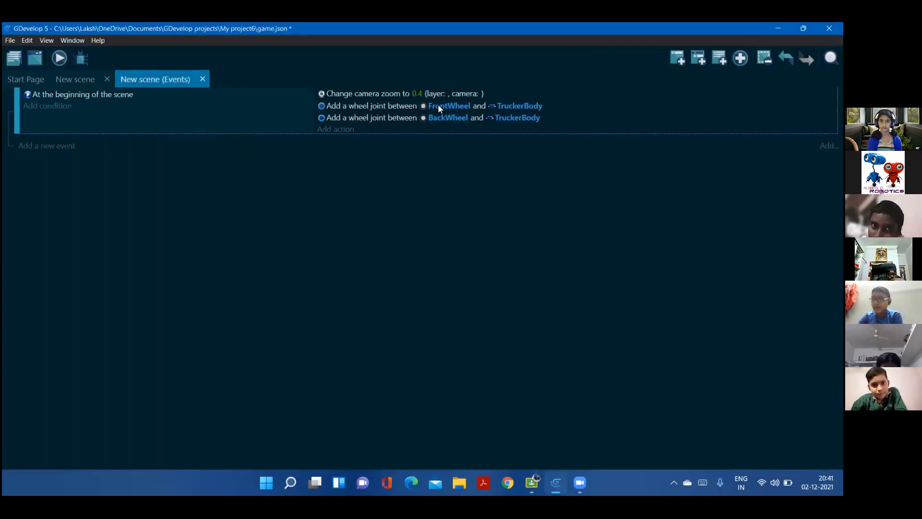
click(370, 105)
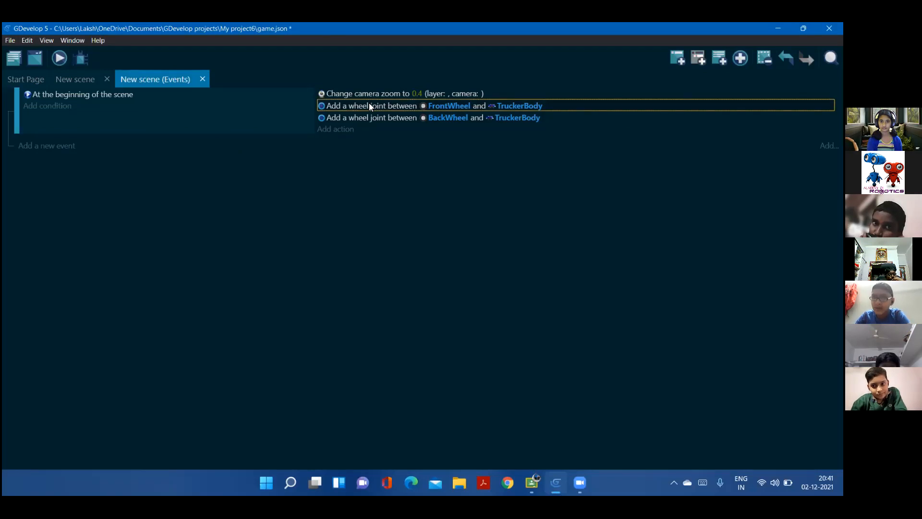
double_click(370, 105)
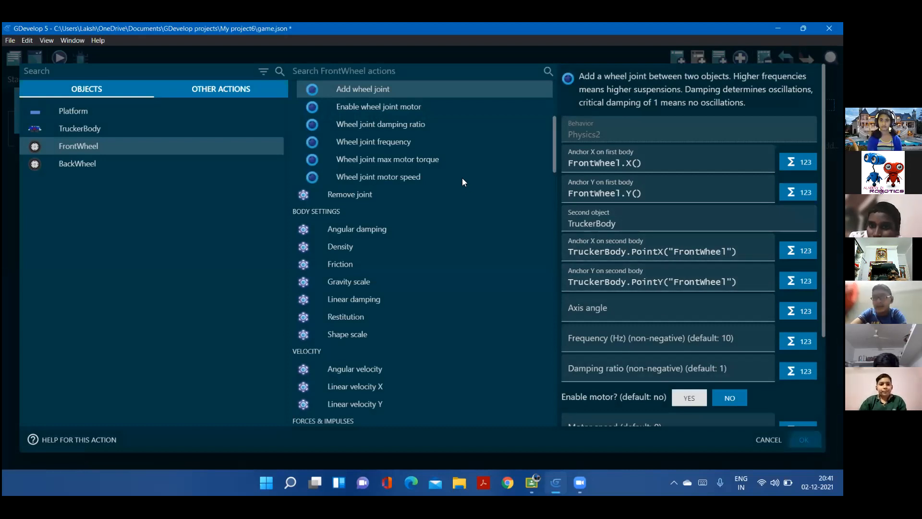
click(804, 439)
click(382, 115)
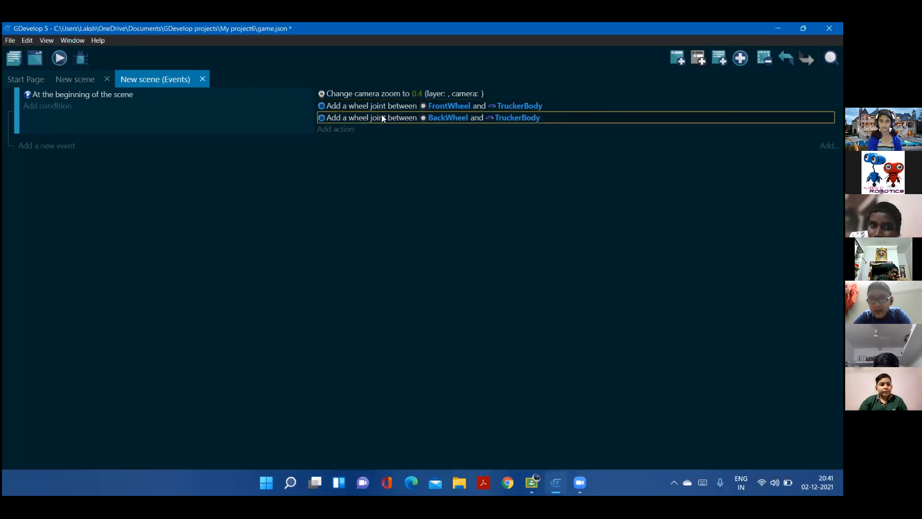
double_click(382, 115)
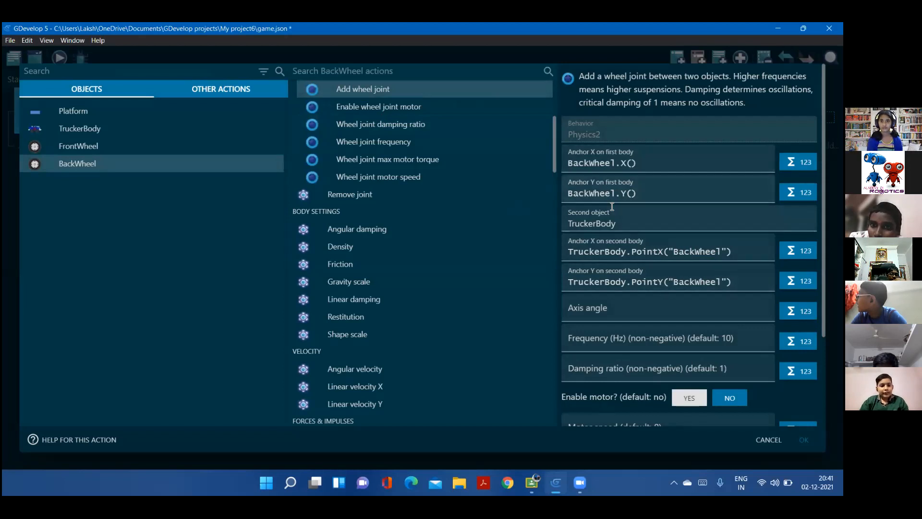
click(804, 440)
click(74, 79)
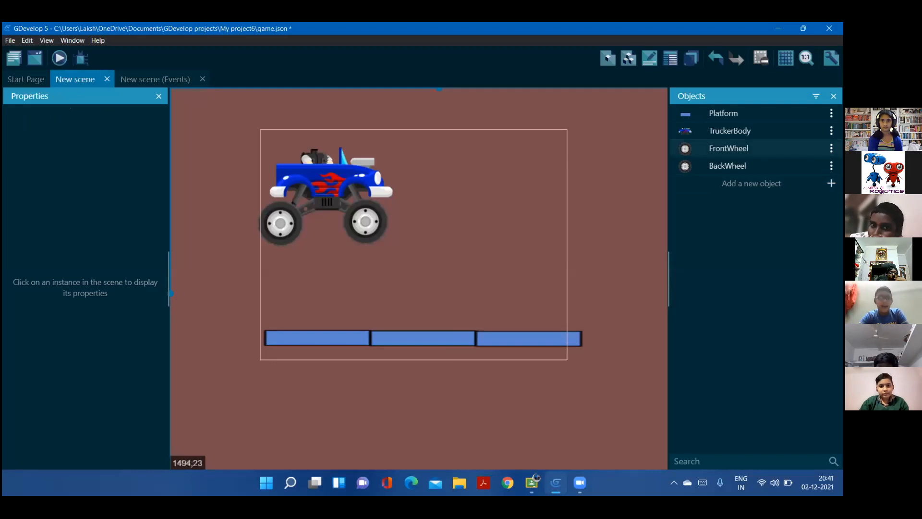
click(831, 148)
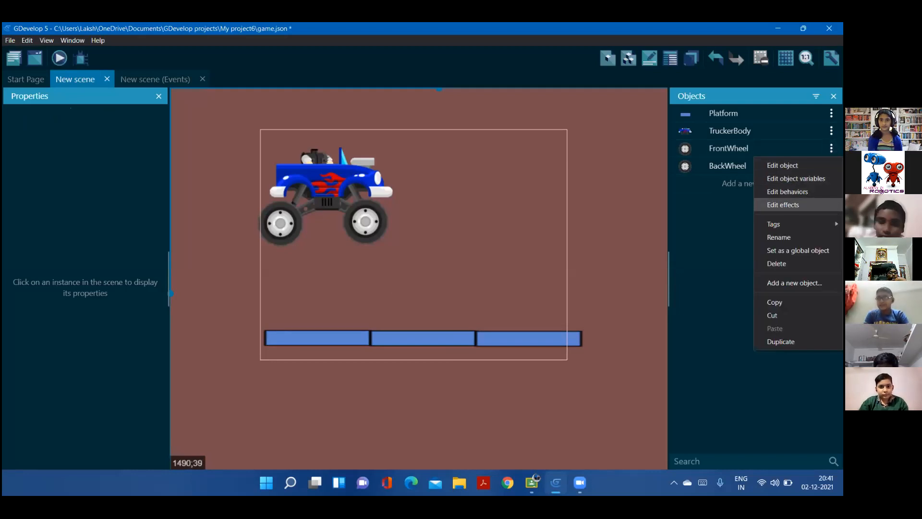
click(729, 178)
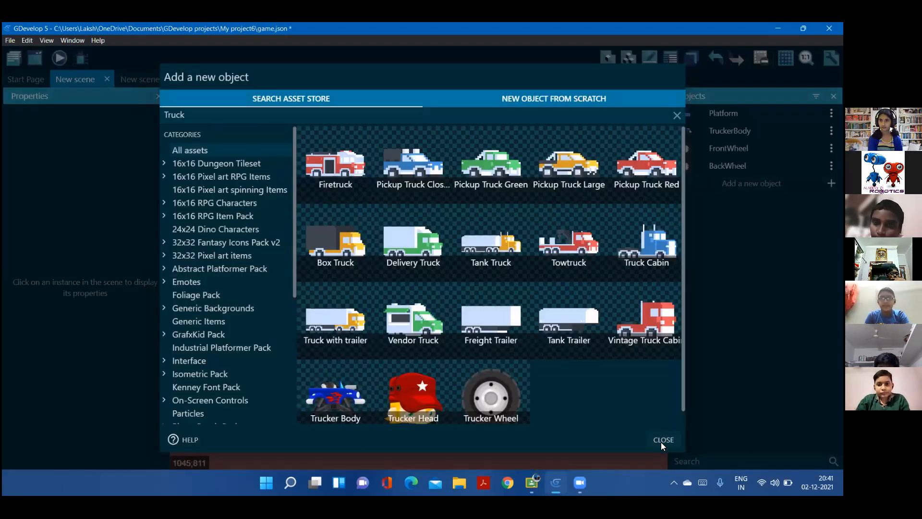
click(663, 440)
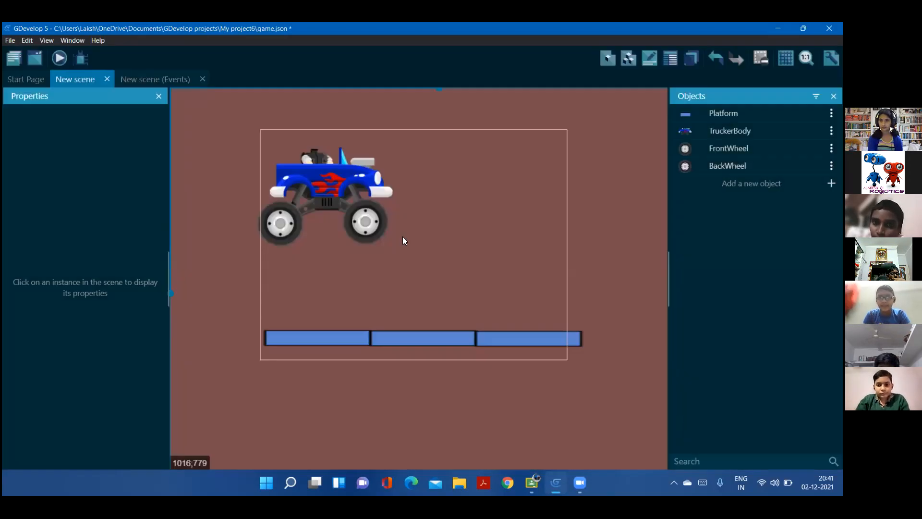
Move the FrontWheel object's Origin point to the centre of the wheel image and apply the change
click(373, 222)
double_click(372, 222)
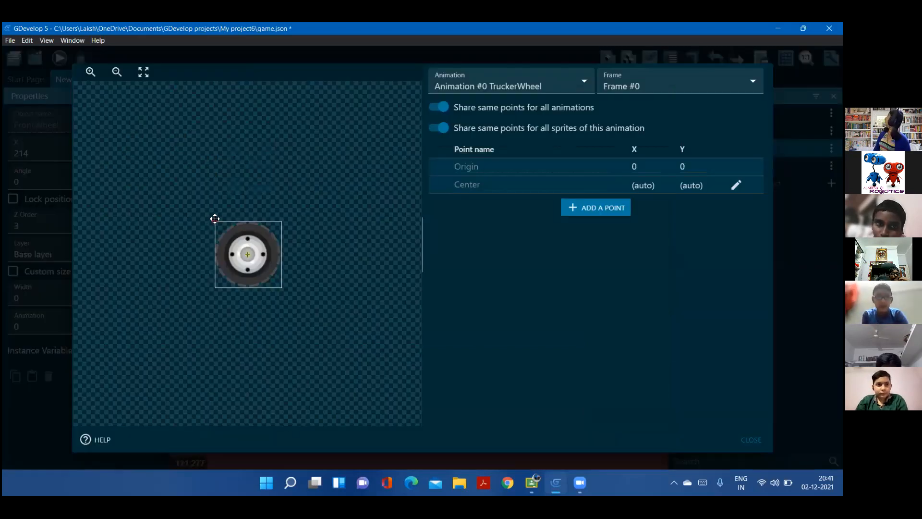
click(250, 253)
click(750, 440)
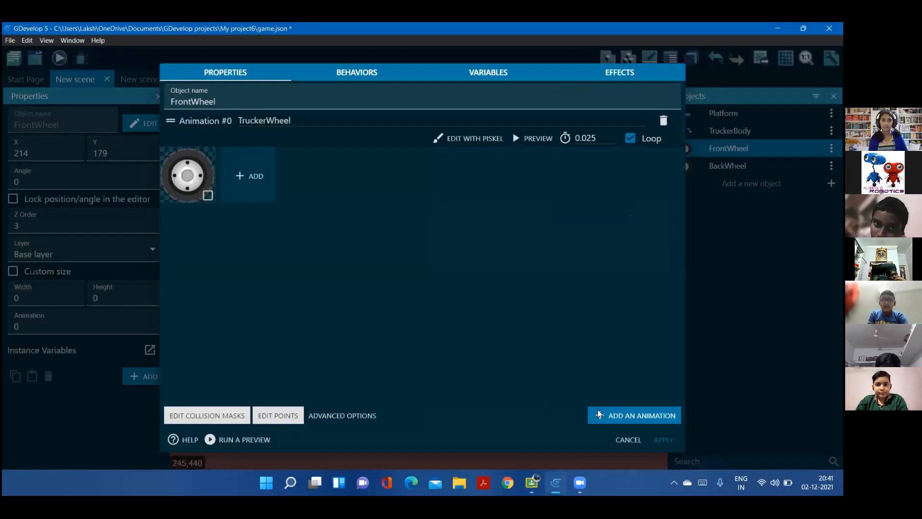
click(663, 440)
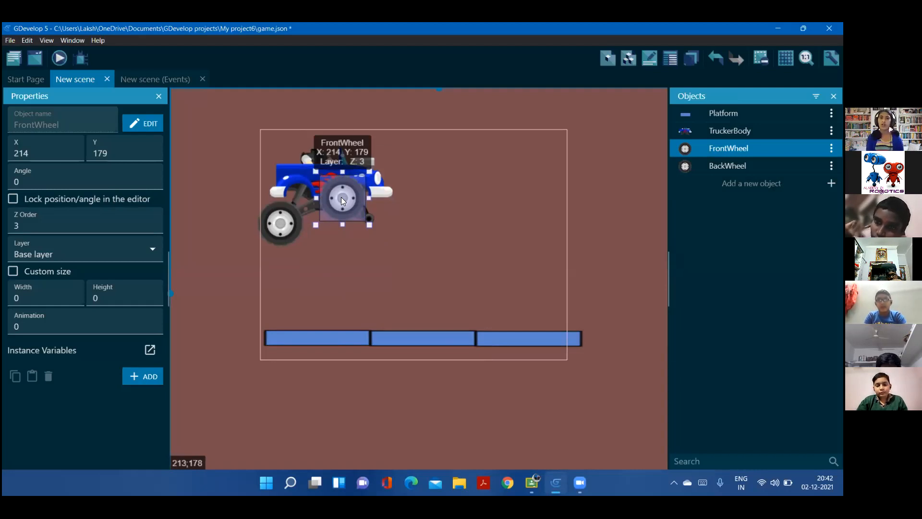
Reposition the FrontWheel instance onto the truck body's front axle and preview the scene
double_click(343, 200)
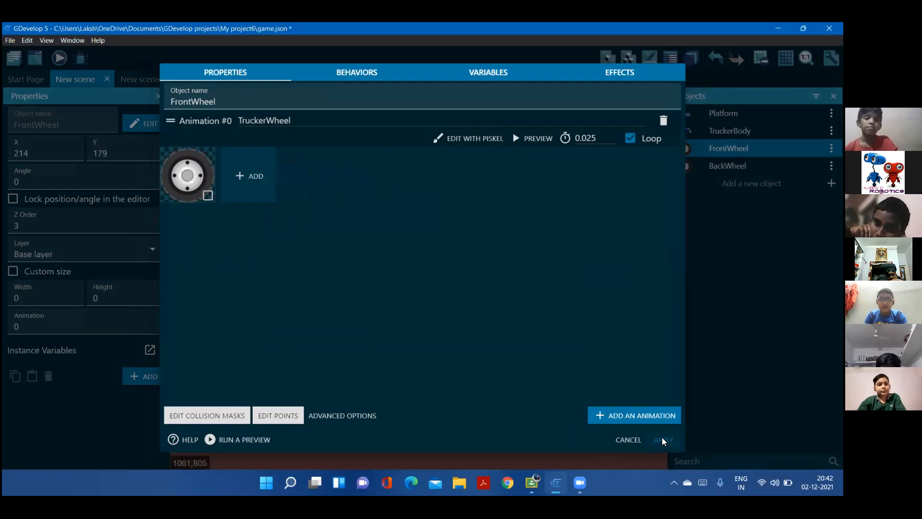
key(Escape)
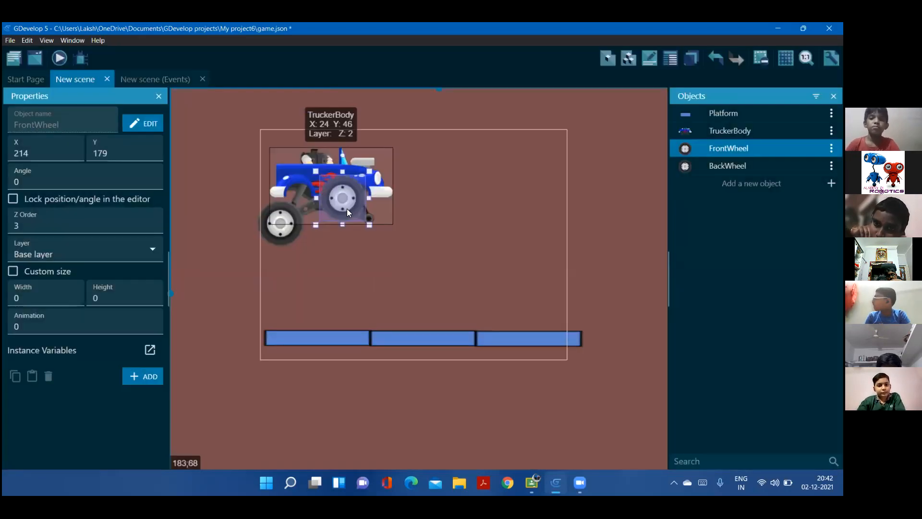
drag(348, 204, 375, 230)
click(280, 222)
click(184, 207)
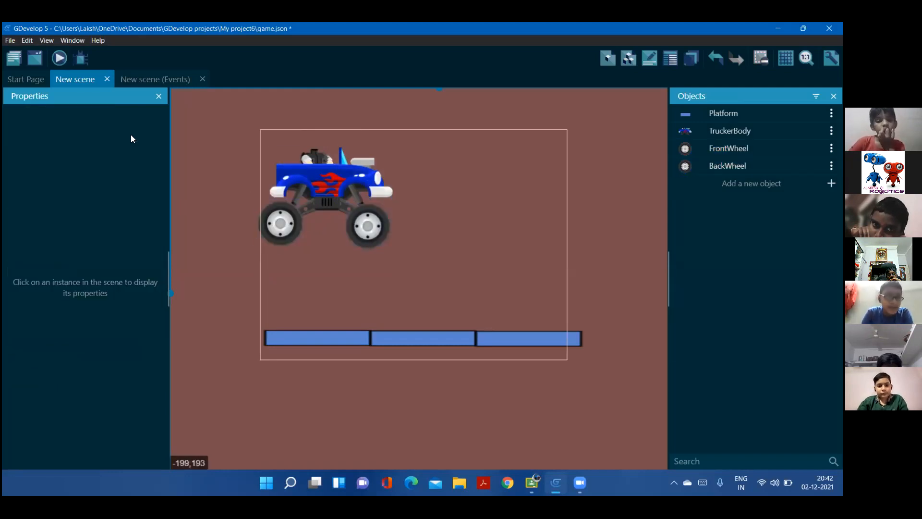
click(60, 58)
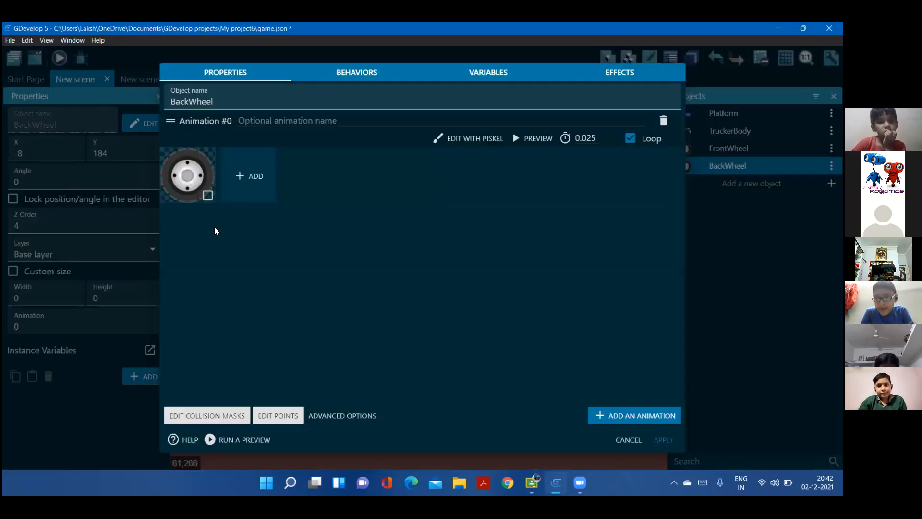
Move the BackWheel object's Origin point to the centre of the wheel image
double_click(283, 235)
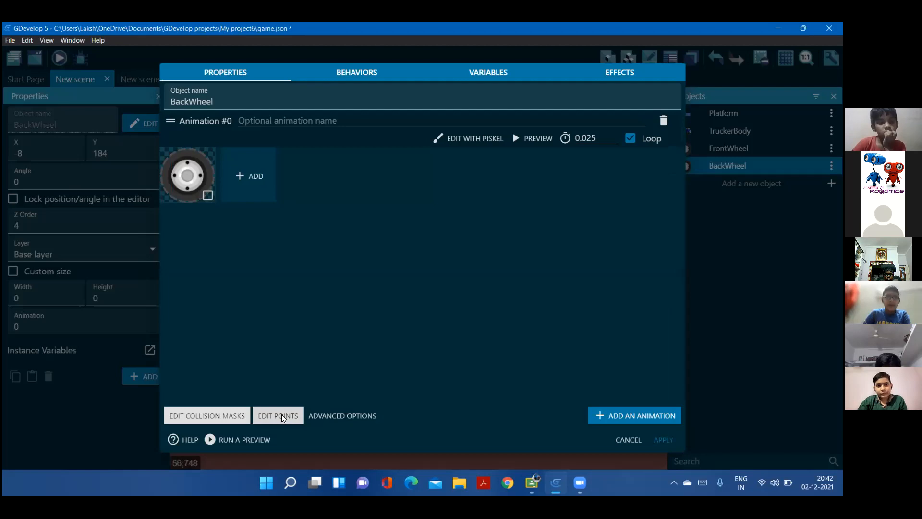
click(278, 415)
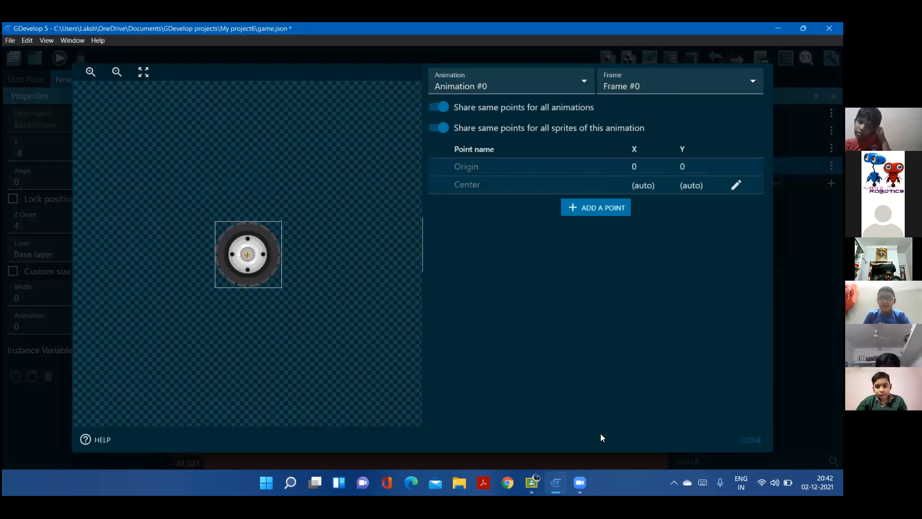
click(749, 437)
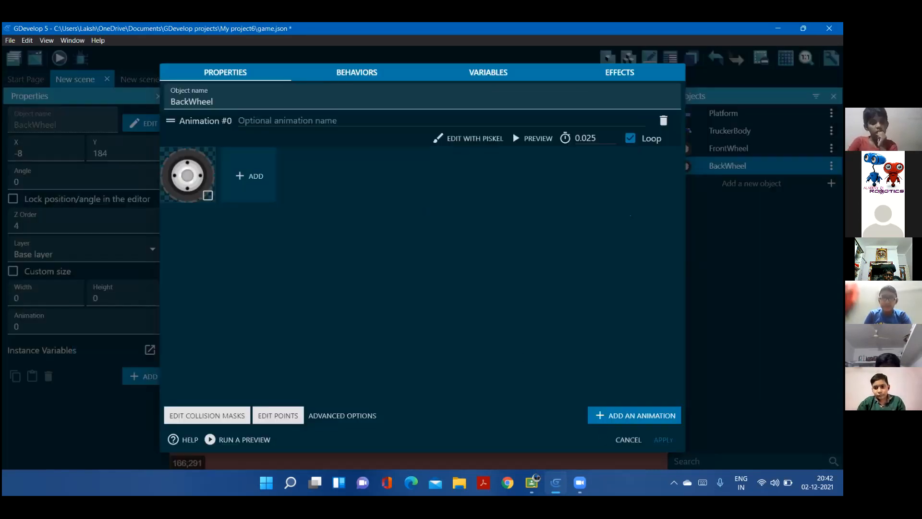
Run the scene preview maximized to check the truck with the changed BackWheel origin, and close it
click(84, 105)
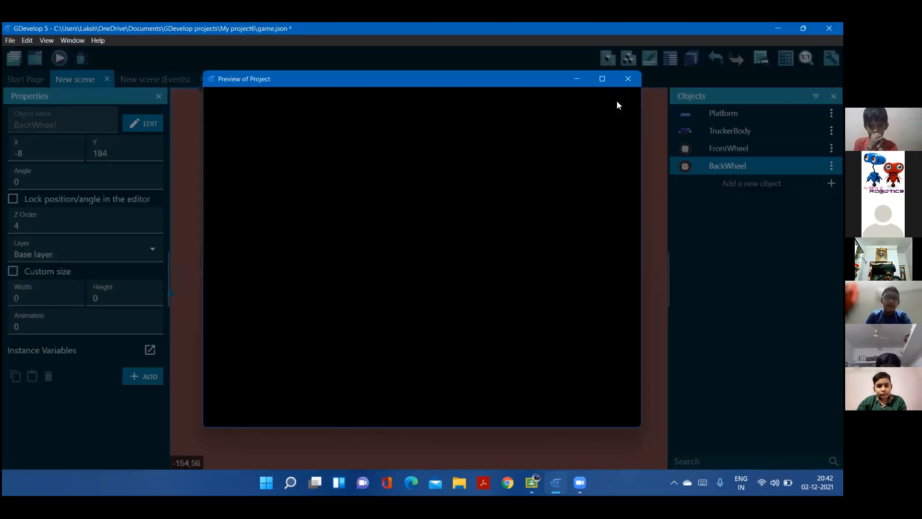
click(602, 78)
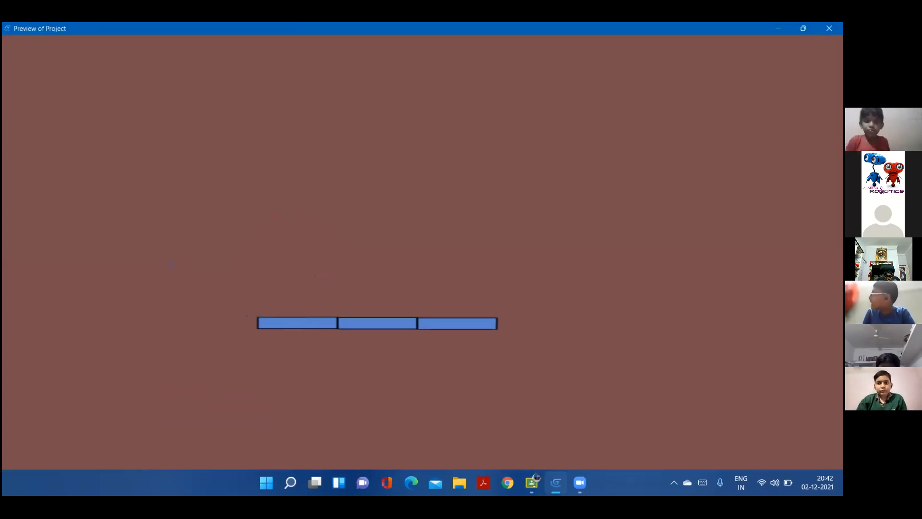
click(829, 29)
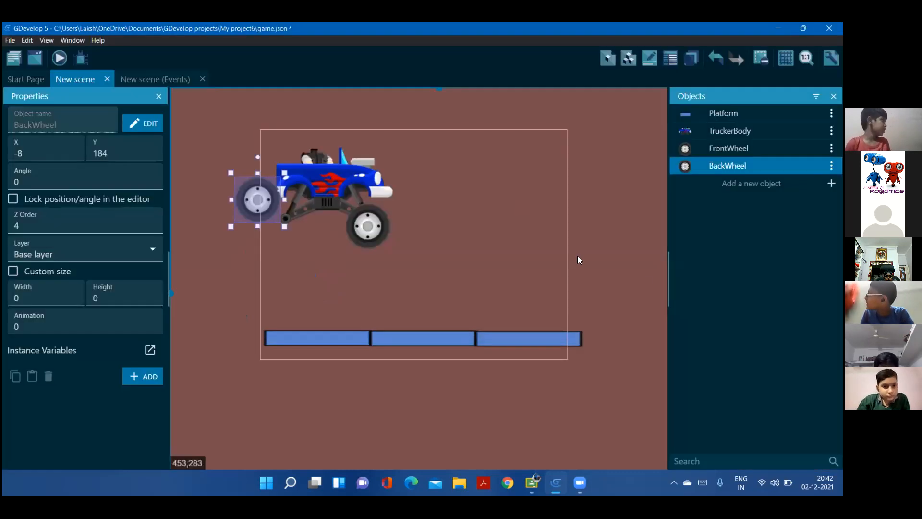
middle_drag(568, 237, 568, 212)
middle_drag(589, 266, 506, 238)
middle_drag(422, 293, 362, 303)
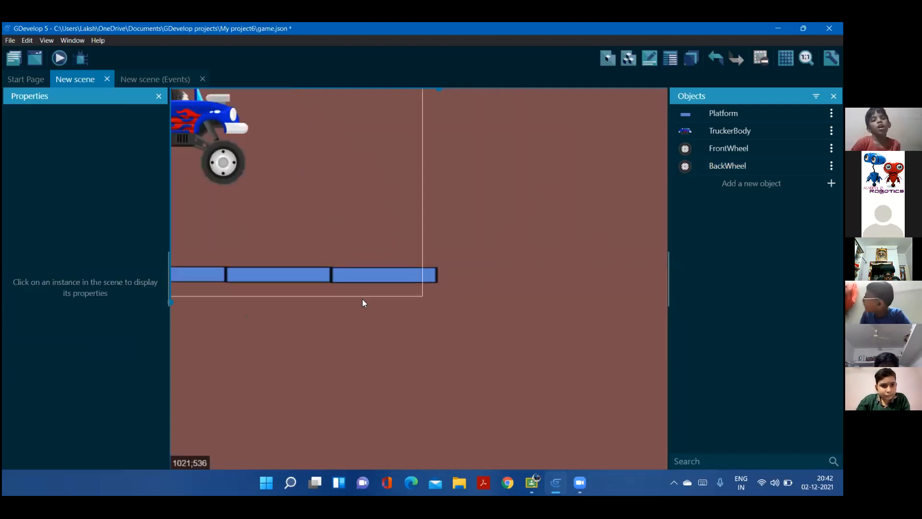
Add a new empty event below the beginning-of-scene event in the New scene events sheet
middle_drag(349, 177, 362, 288)
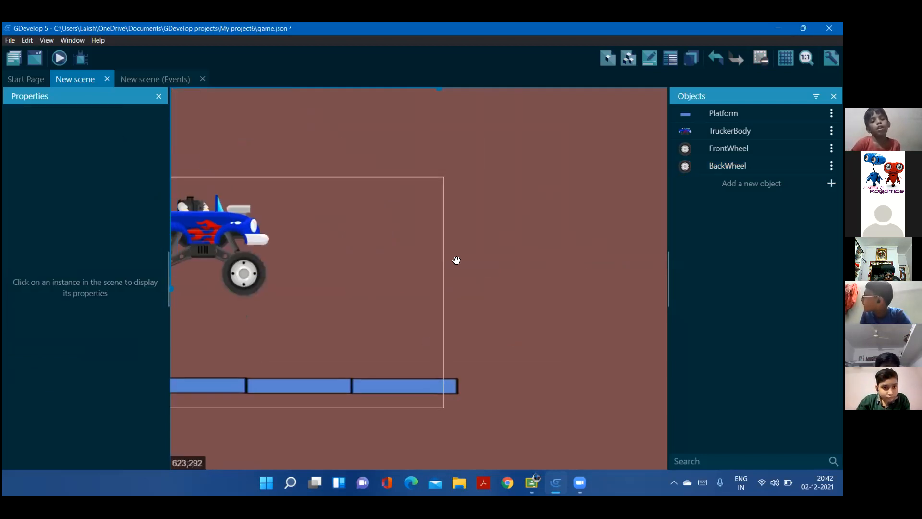
middle_drag(459, 255, 550, 222)
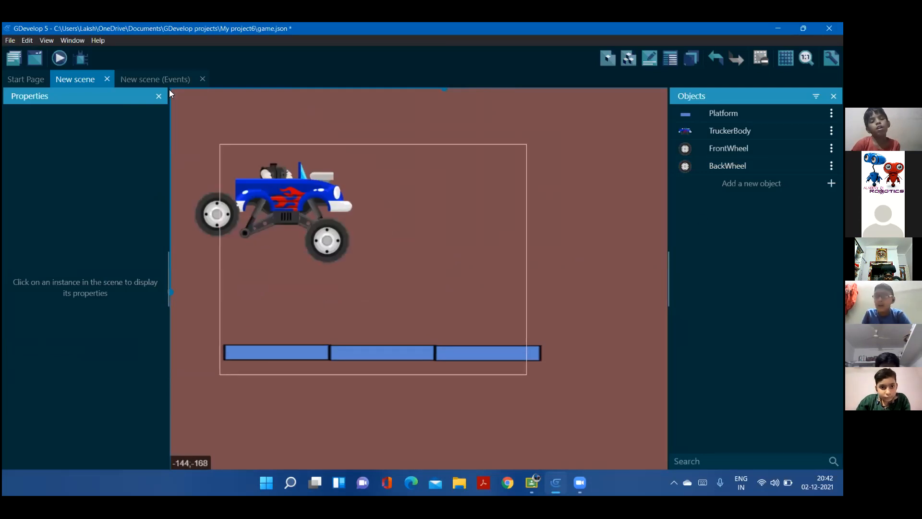
click(168, 83)
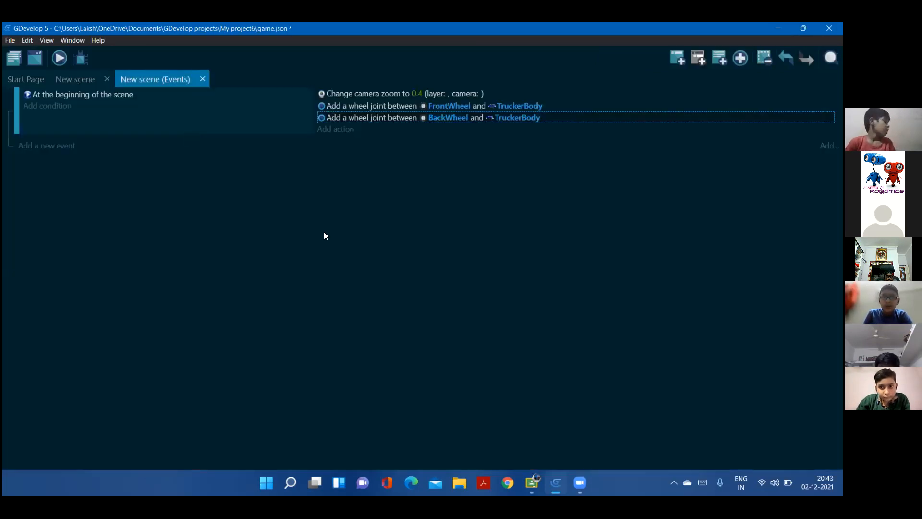
click(43, 146)
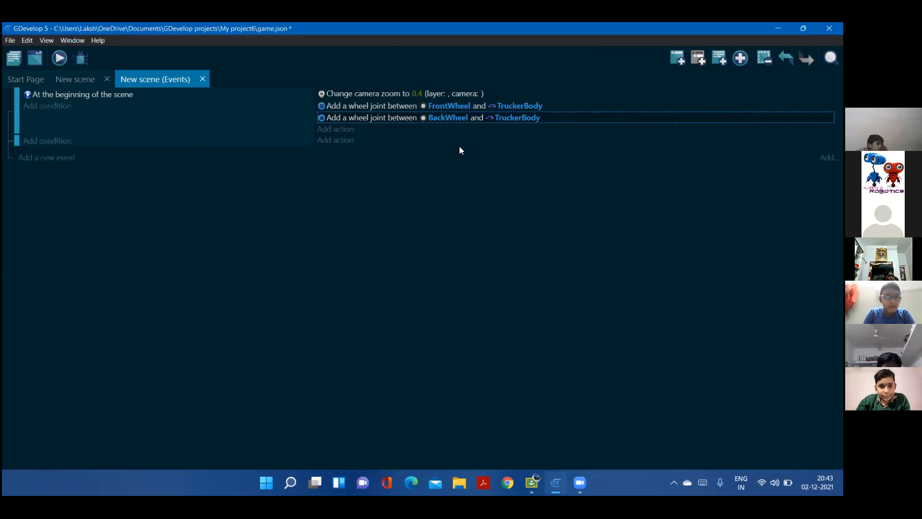
Start a new action in the empty event, search for "Camera" and choose Camera center X position
click(351, 141)
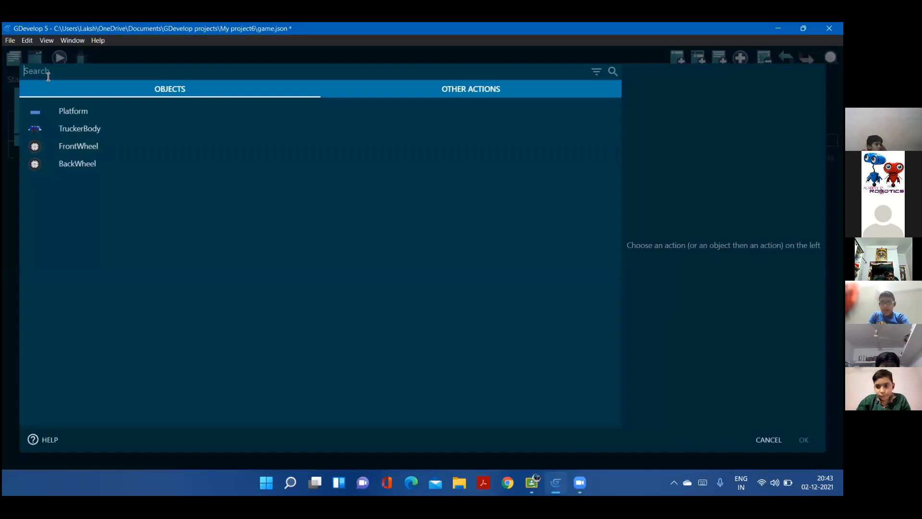
key(Caps_Lock)
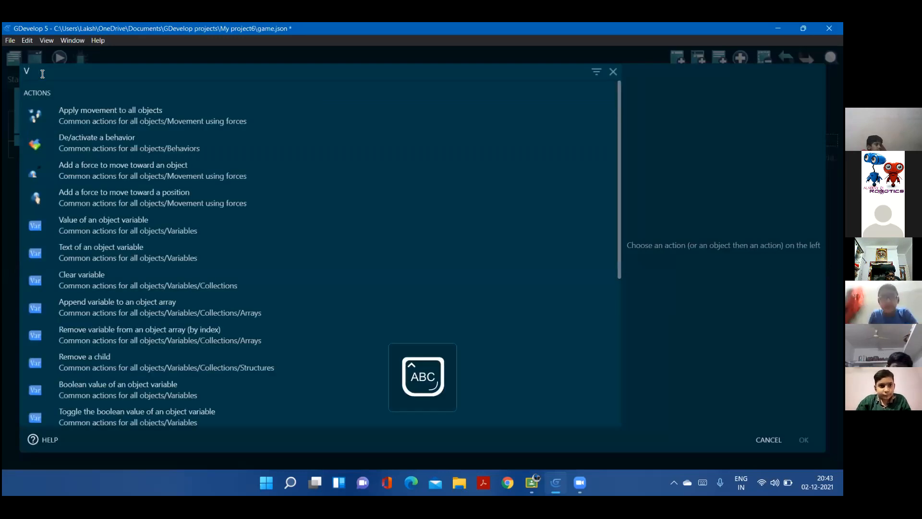
key(Caps_Lock)
text(Camer)
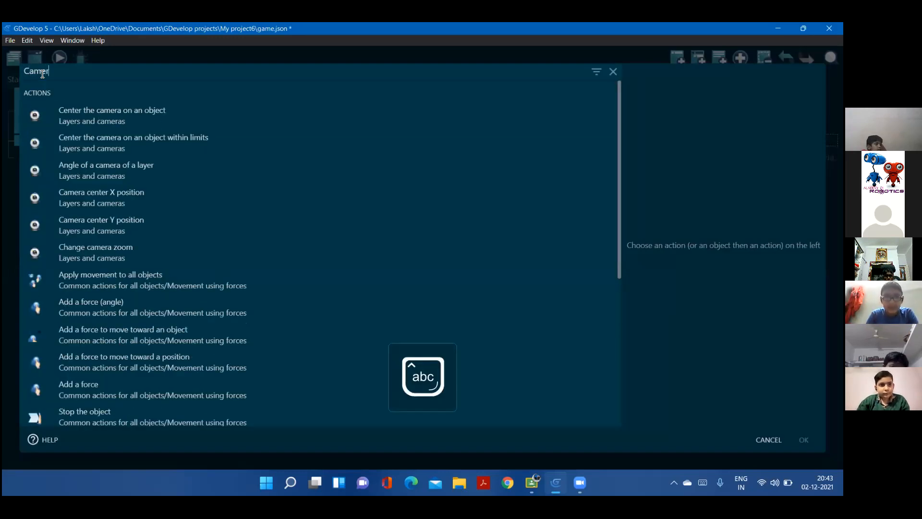
text(a)
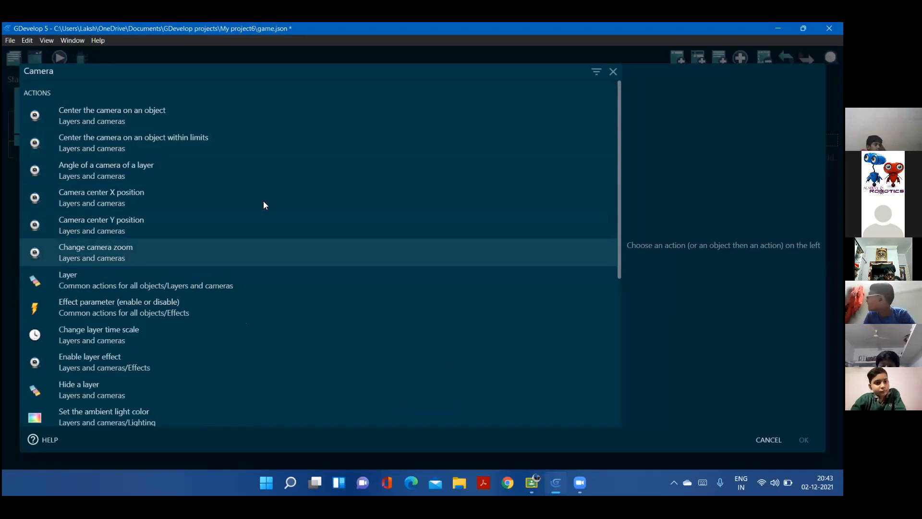
key(Return)
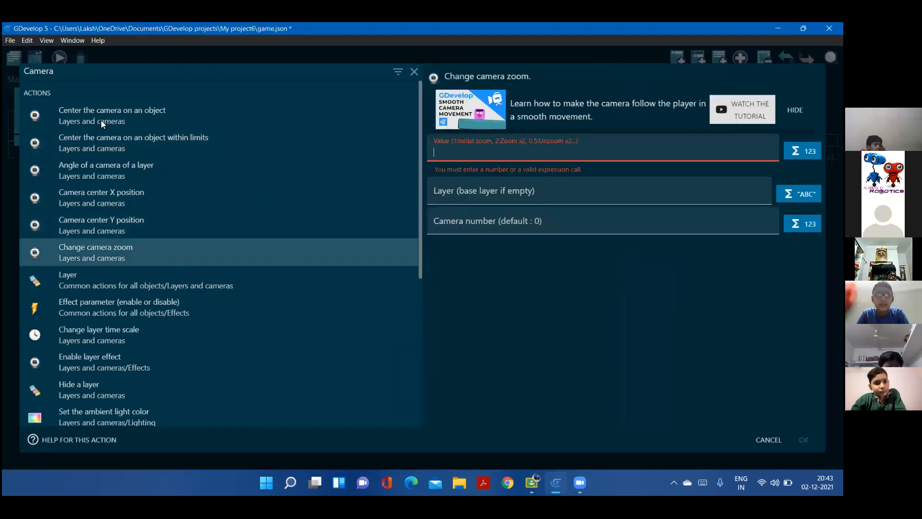
click(109, 124)
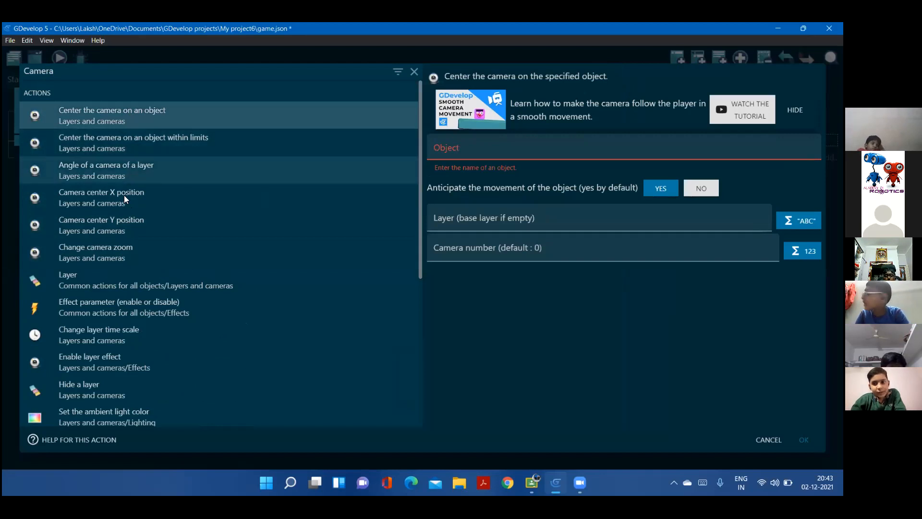
click(95, 199)
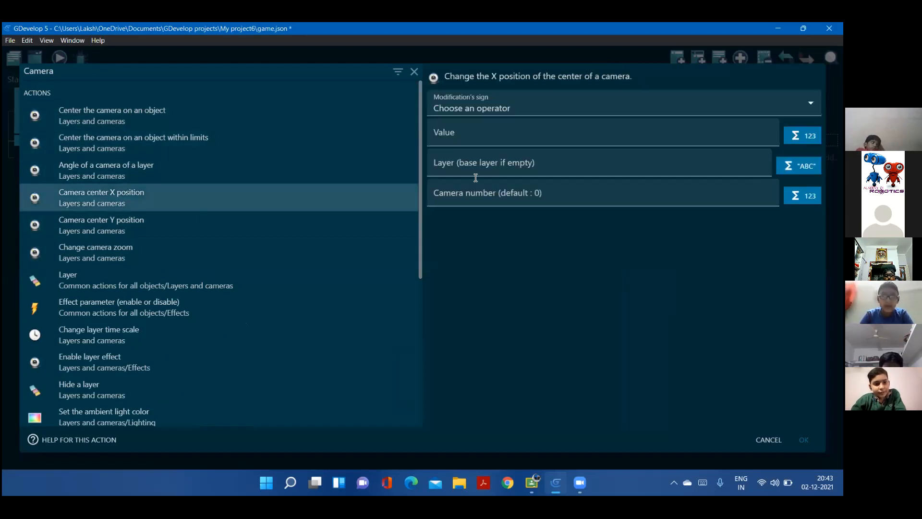
Set the modification's sign to = (set to) and begin the value with lerp(CameraX())
click(461, 109)
click(462, 135)
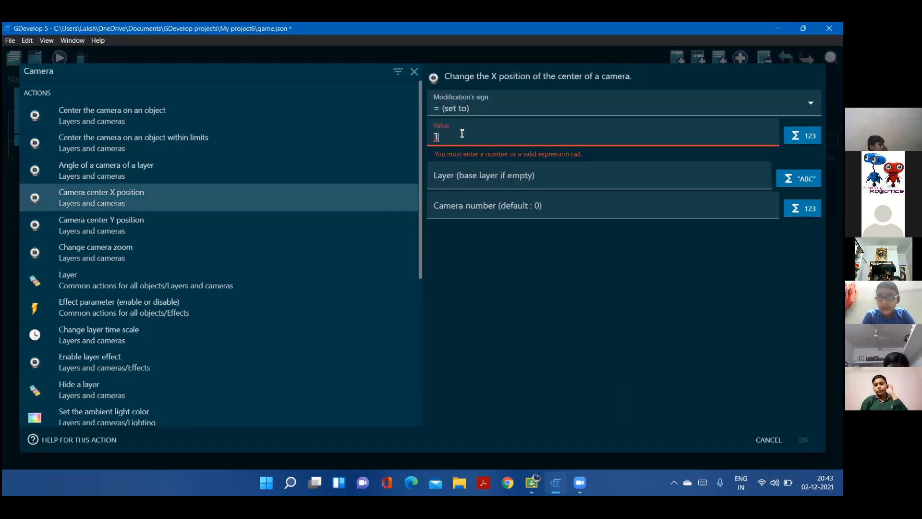
text(lerp()
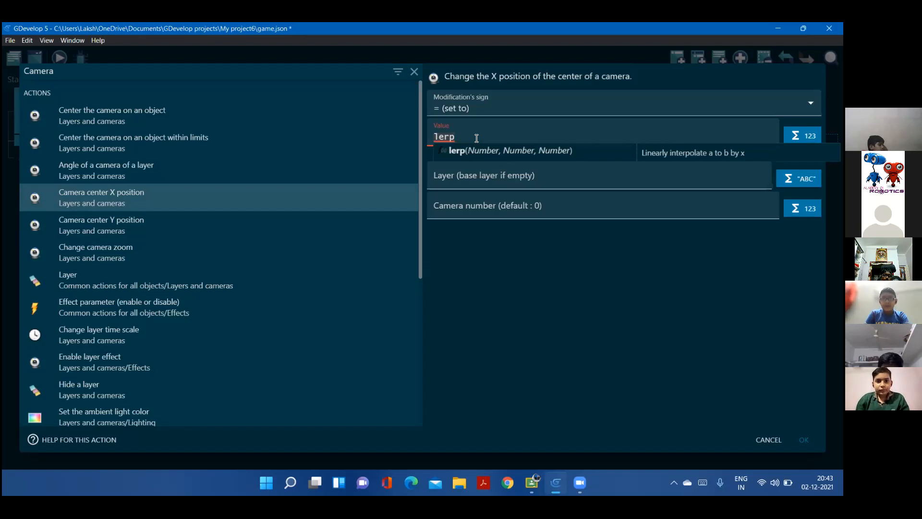
key(Return)
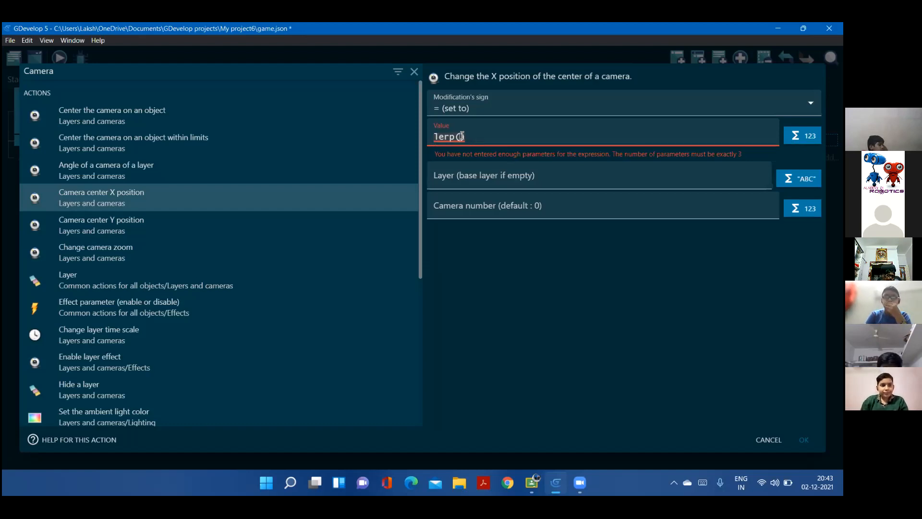
key(Caps_Lock)
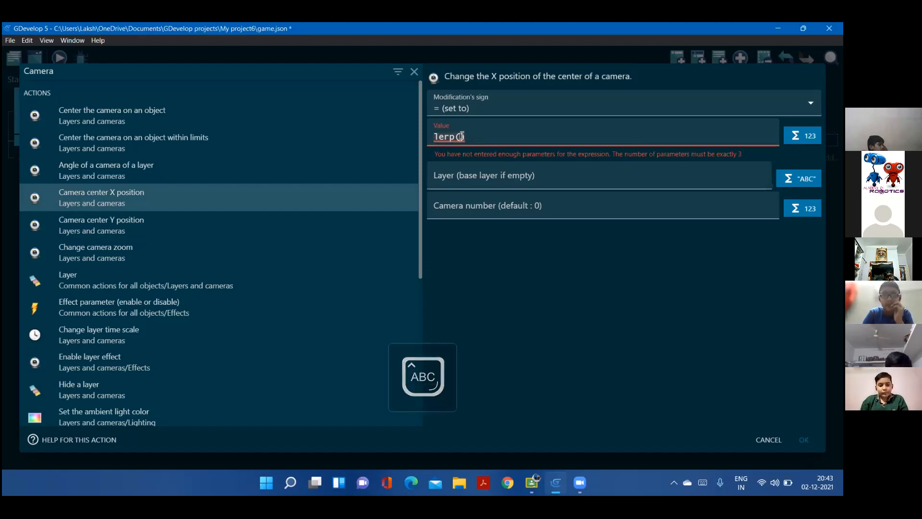
text(C)
key(Caps_Lock)
text(amera)
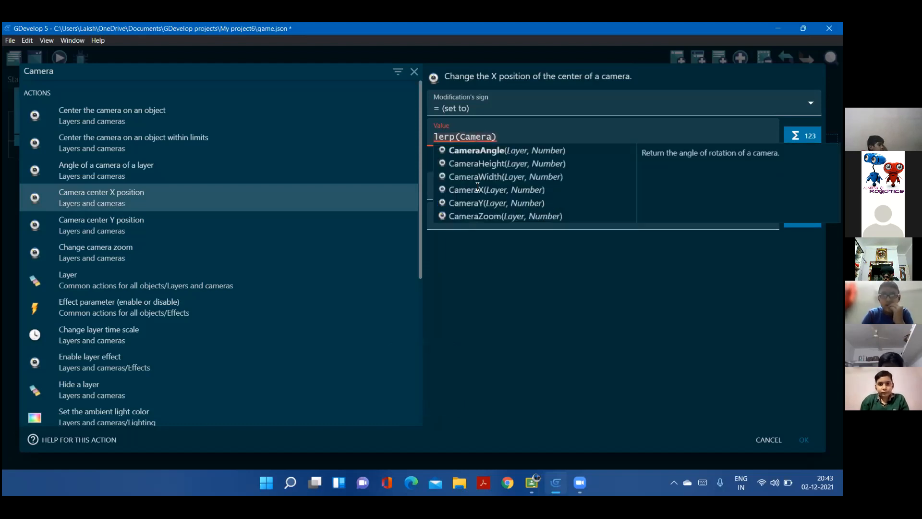
click(478, 189)
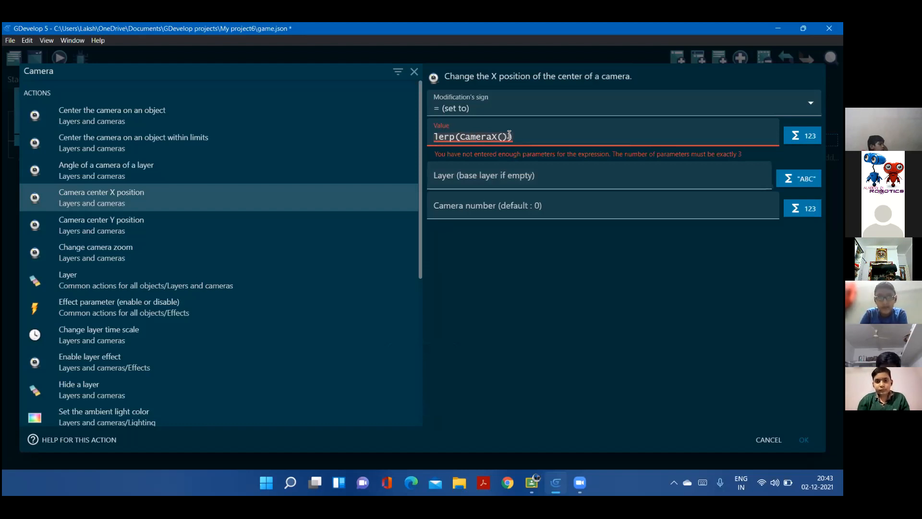
Add TruckerBody.X() as the second parameter of the lerp expression
text(,)
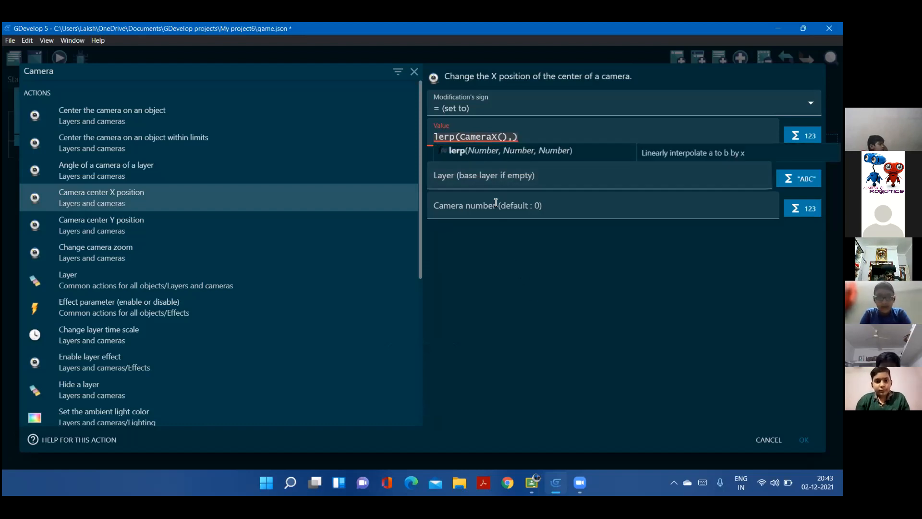
key(Caps_Lock)
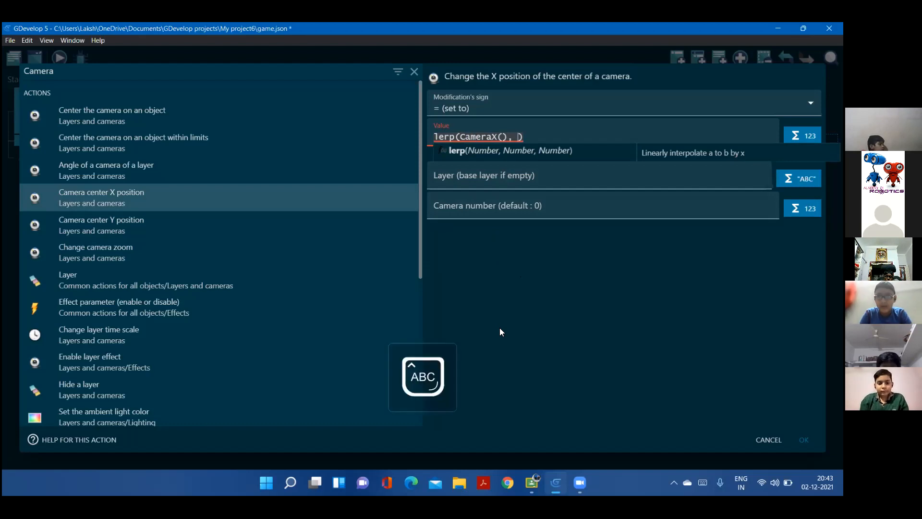
text(T)
key(Caps_Lock)
text(r)
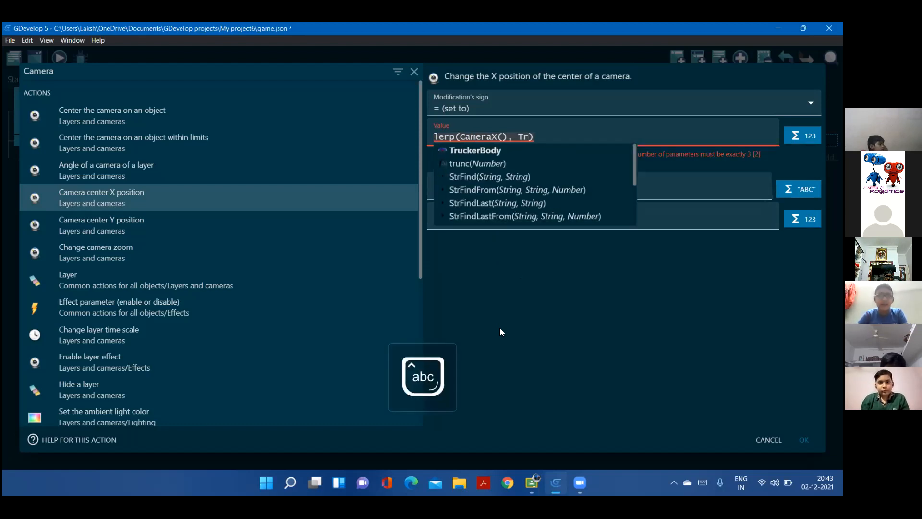
text(uck)
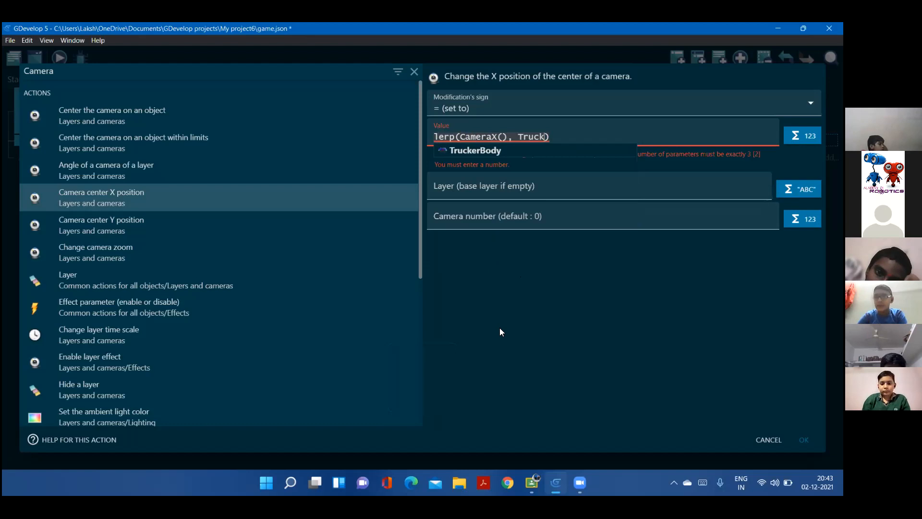
click(489, 152)
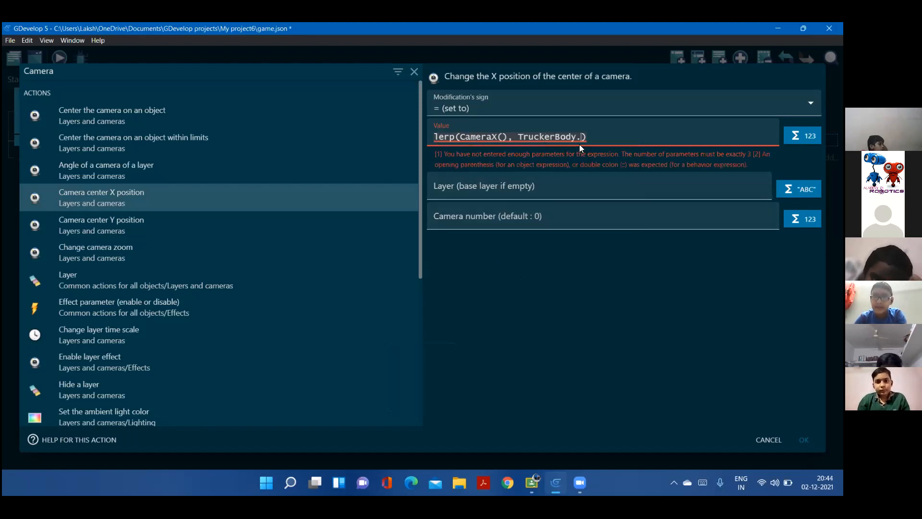
key(Caps_Lock)
text(X)
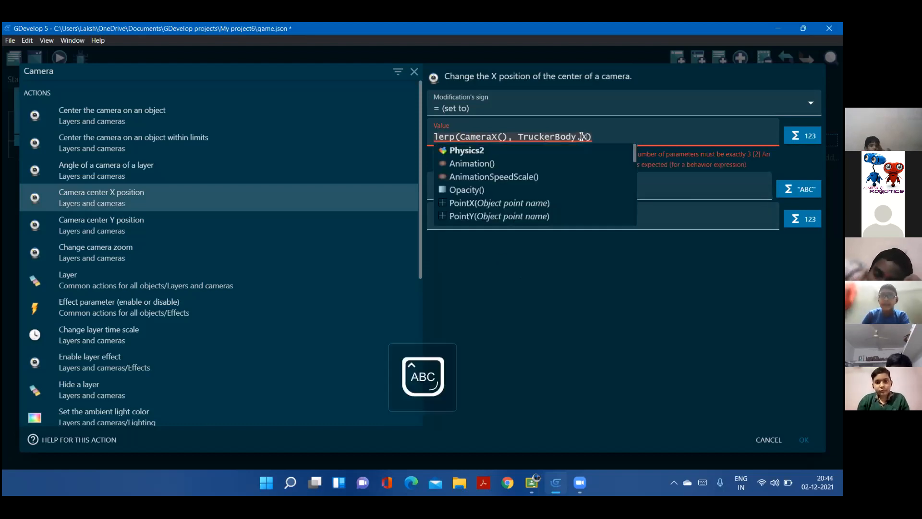
key(Caps_Lock)
click(453, 150)
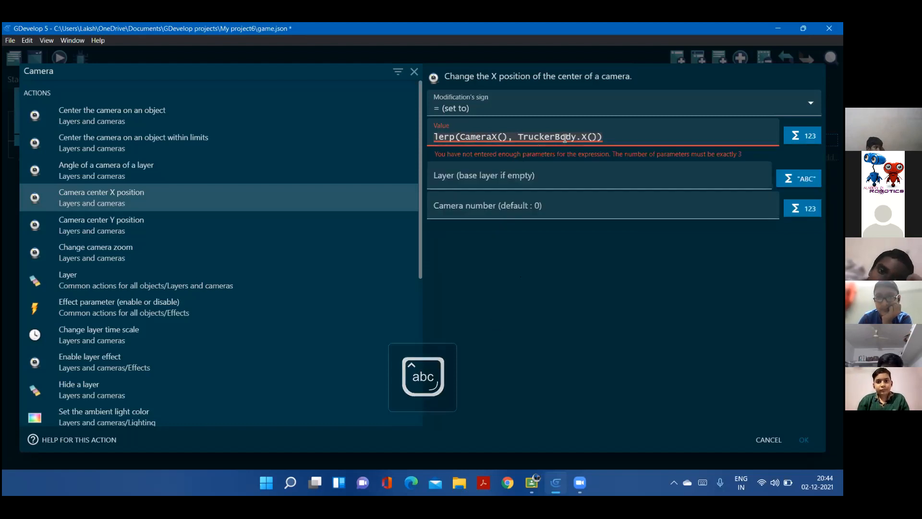
Complete the expression with 0.05 as the third lerp parameter and confirm the camera X action
text(,)
key(Caps_Lock)
key(Caps_Lock)
text(0.05)
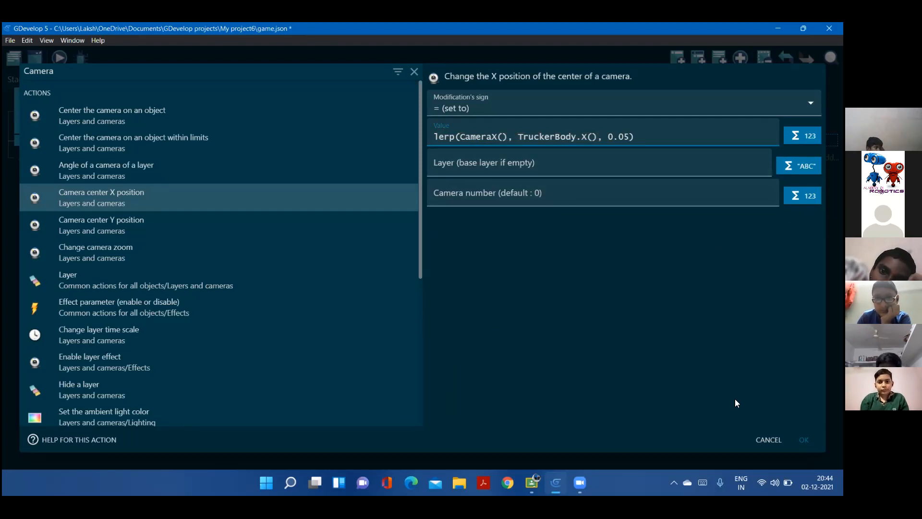
key(Return)
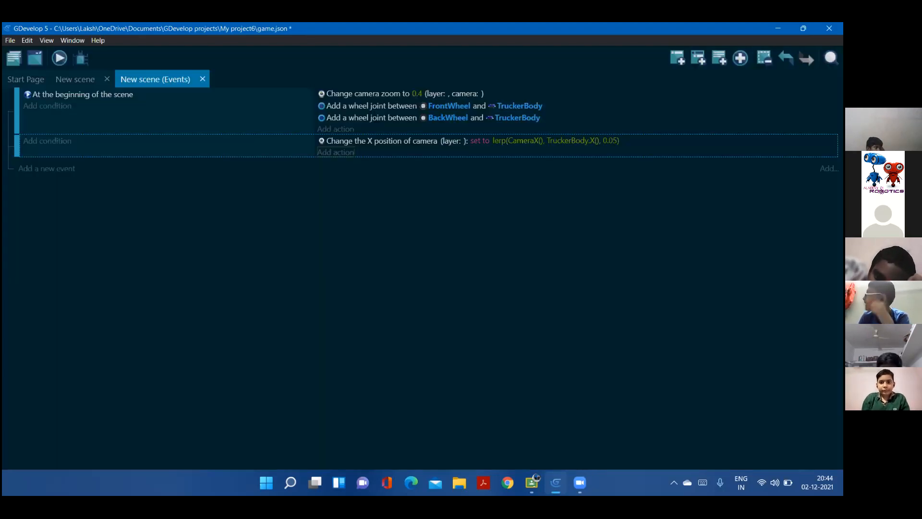
Start another action in the same event, search for "camer" and choose Camera center Y position
click(349, 152)
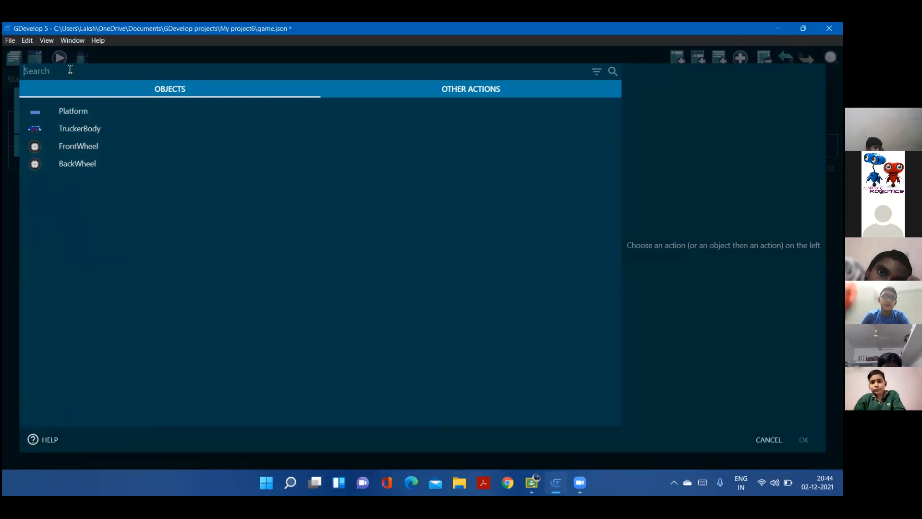
text(camer)
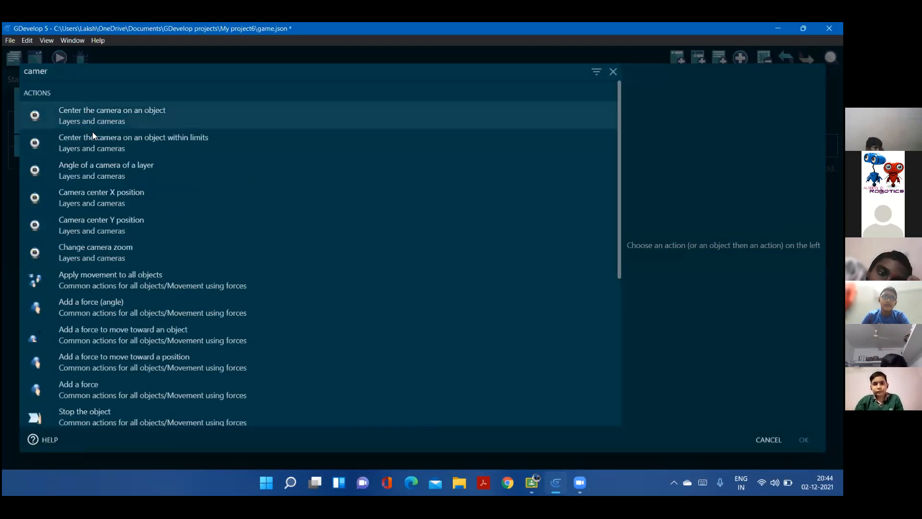
click(160, 220)
Begin the camera Y position value with lerp(CameraY())
click(482, 133)
text(ler)
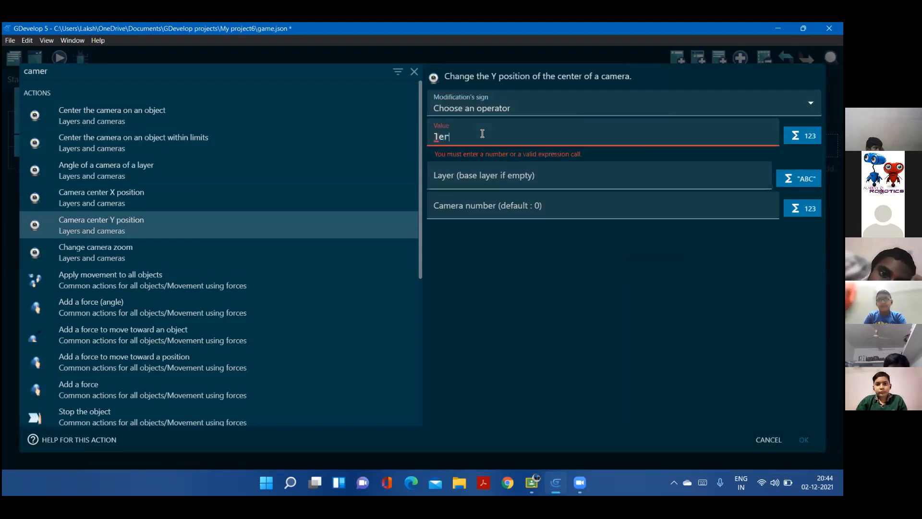
text(p)
key(Return)
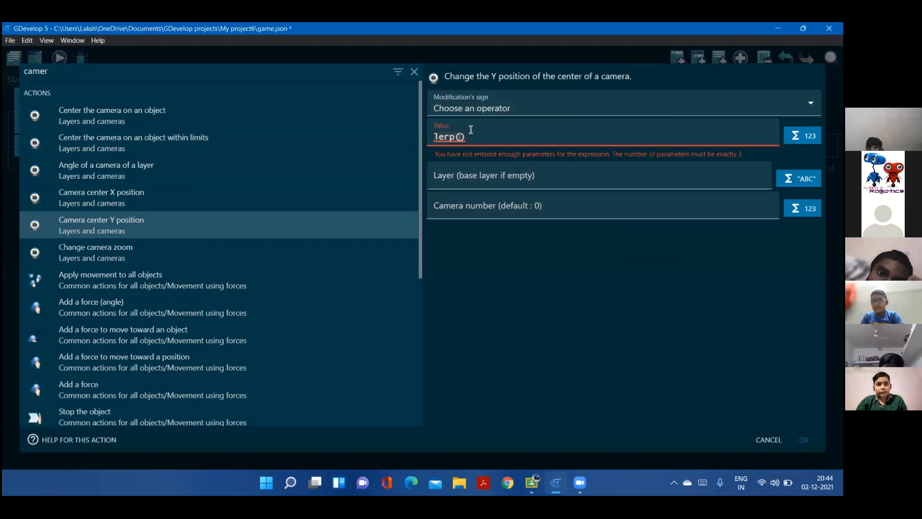
key(Caps_Lock)
text(CA)
key(BackSpace)
key(Caps_Lock)
text(amer)
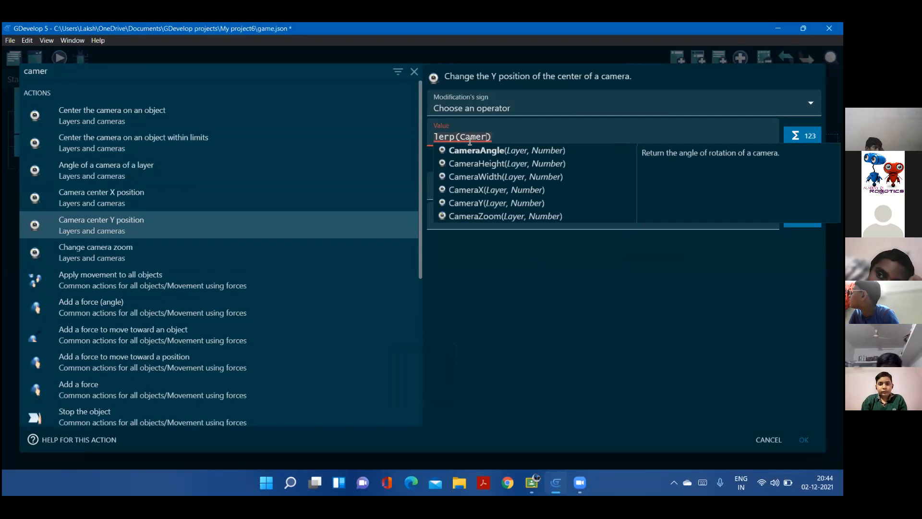
click(496, 203)
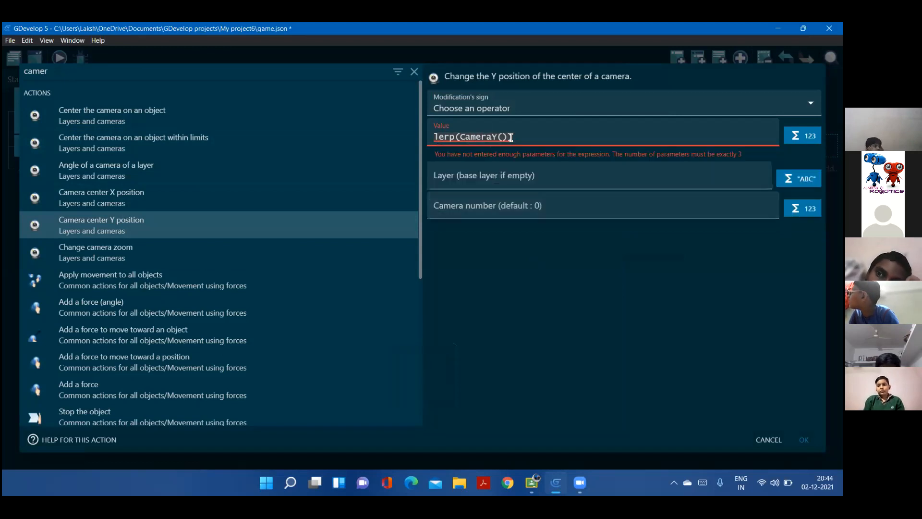
Add TruckerBody.Y() as the second parameter of the camera Y position's lerp expression
text(,)
key(Caps_Lock)
text(T)
key(Caps_Lock)
text(r)
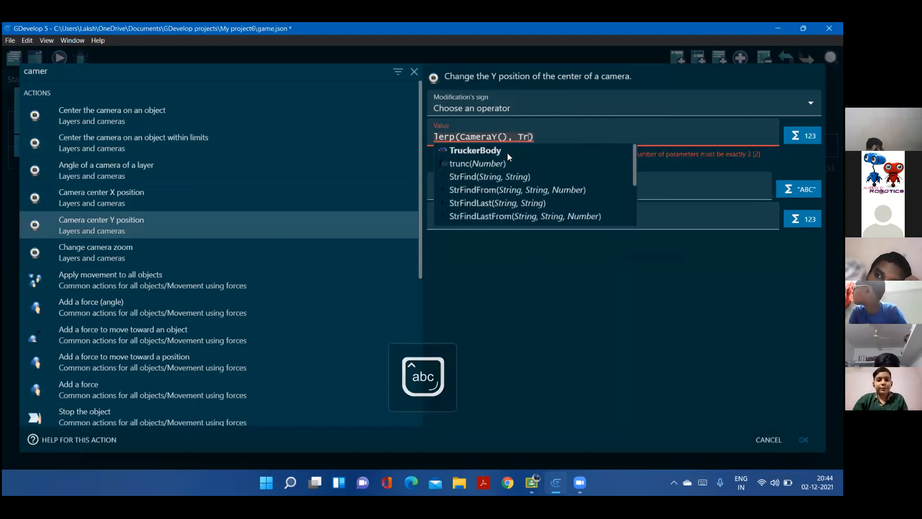
click(507, 153)
key(Caps_Lock)
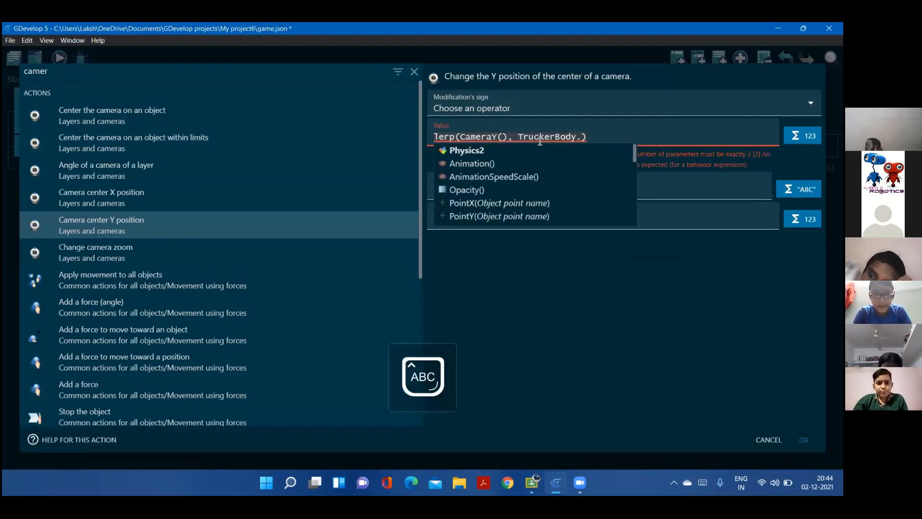
text(Y)
key(Caps_Lock)
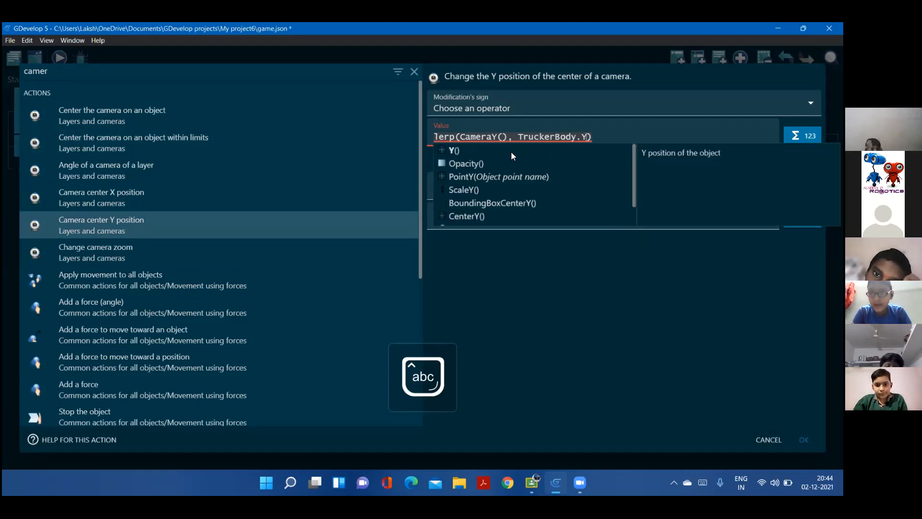
click(524, 148)
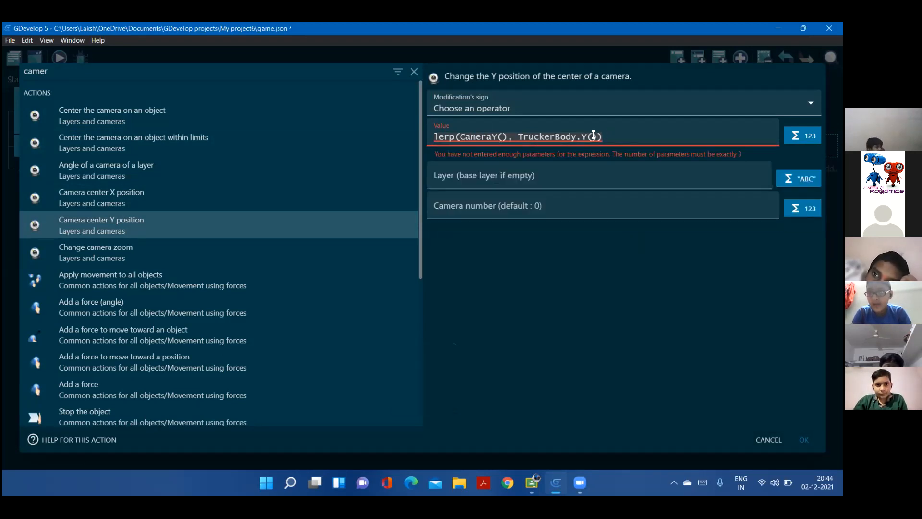
Complete the lerp expression with 0.05 as its third parameter and confirm the camera Y action
text(, 0.05)
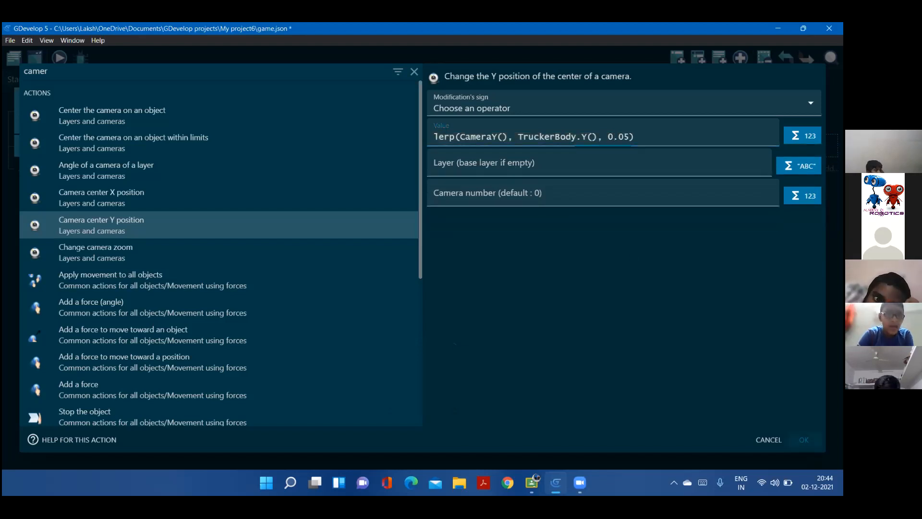
key(Return)
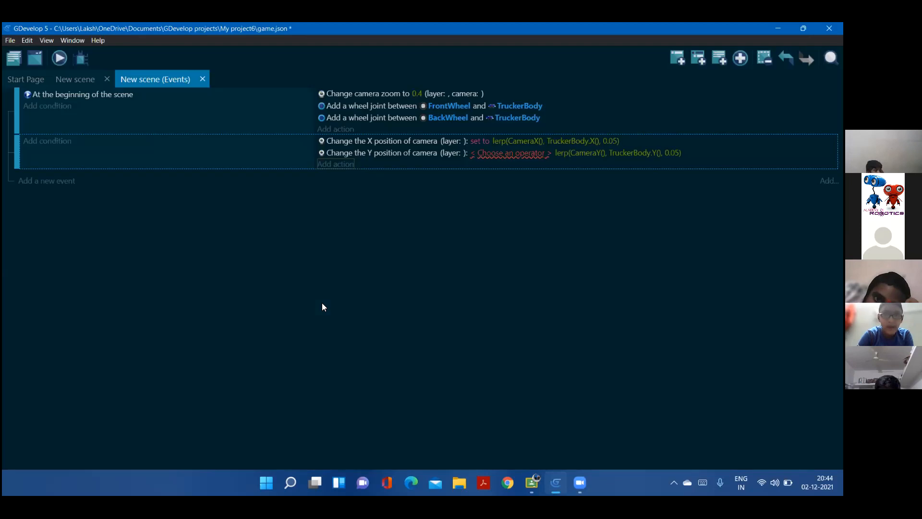
Return to the scene, preview the game to watch how the camera follows the truck, and close the preview
click(83, 72)
click(59, 58)
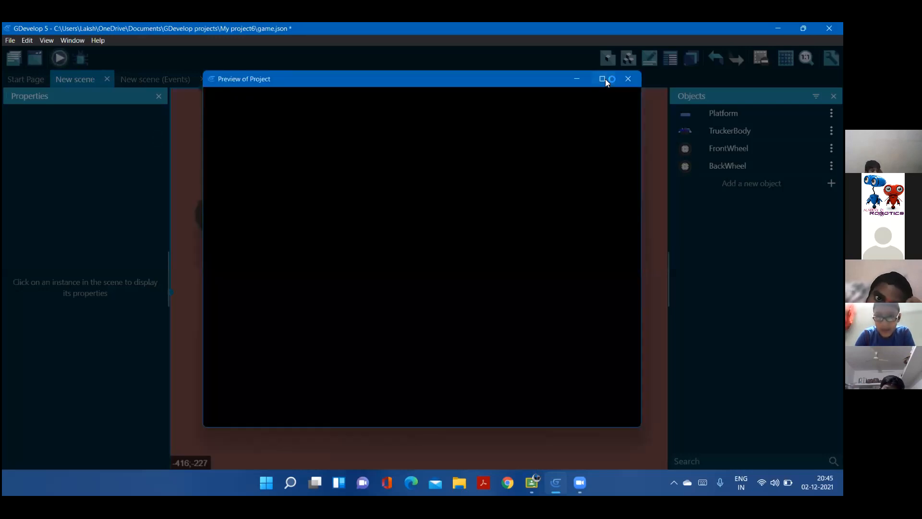
click(603, 79)
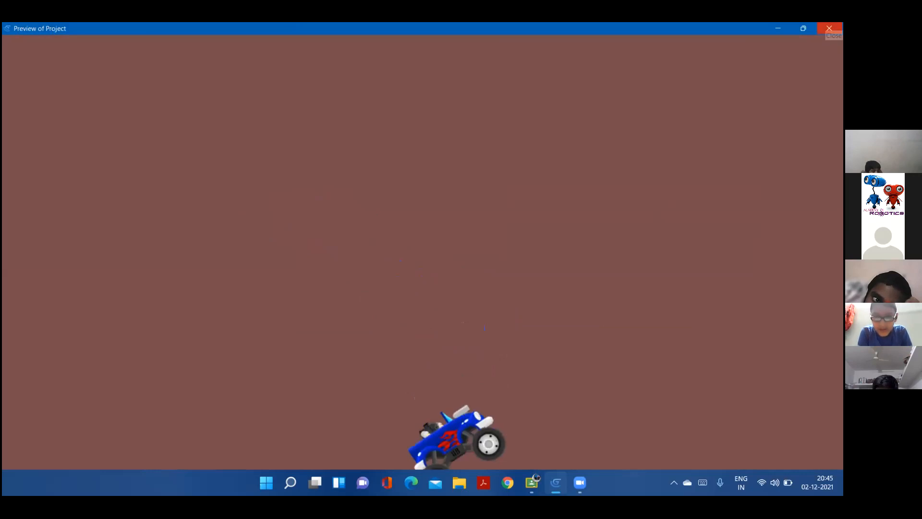
click(828, 29)
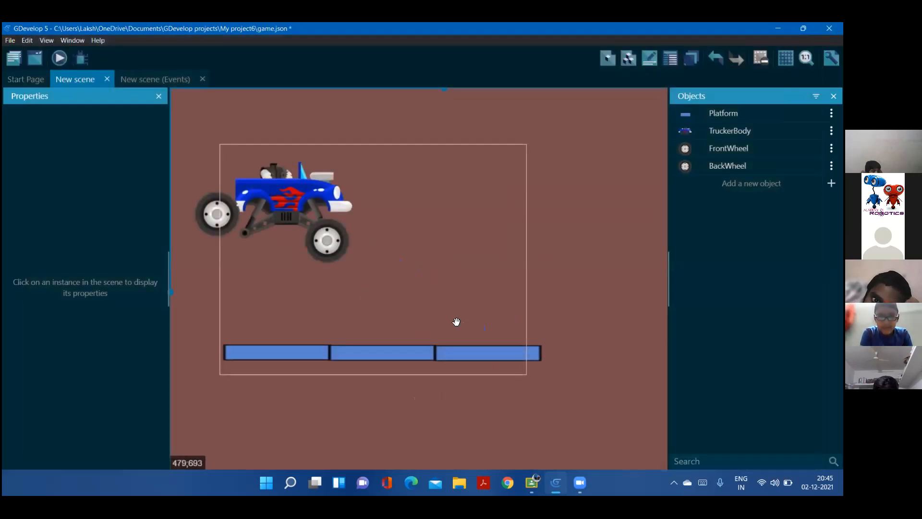
middle_drag(504, 286, 431, 233)
middle_drag(507, 337, 439, 331)
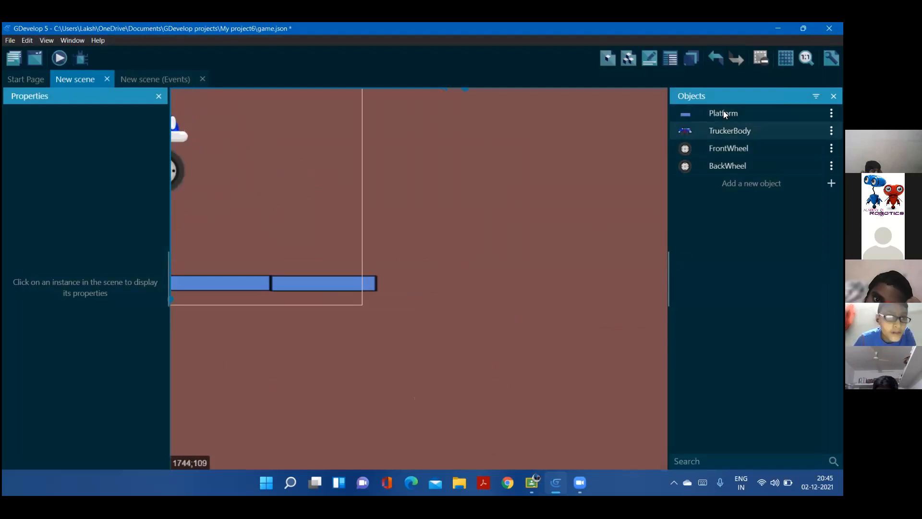
drag(434, 305, 427, 303)
drag(726, 153, 728, 127)
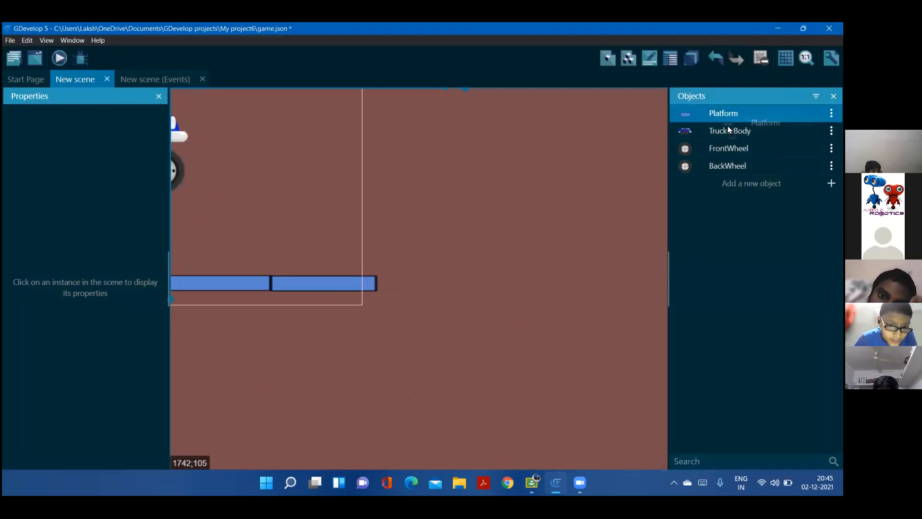
drag(481, 196, 498, 205)
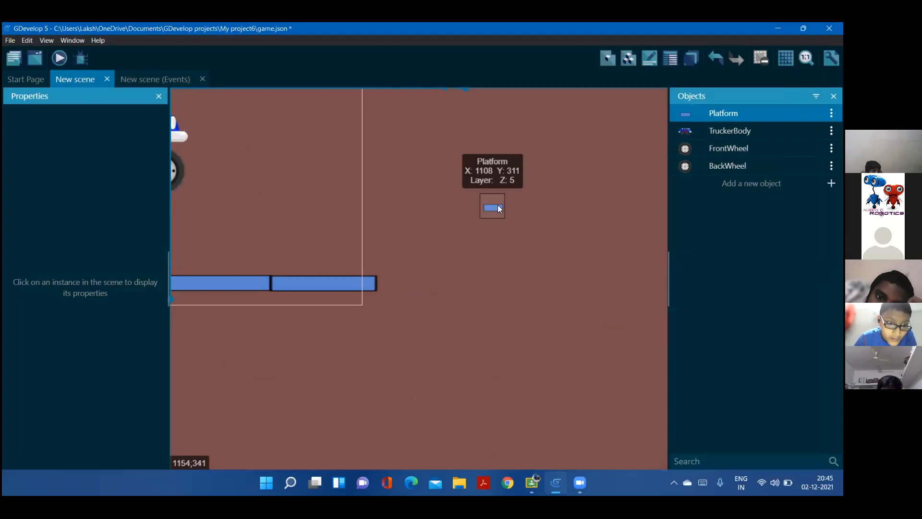
key(Delete)
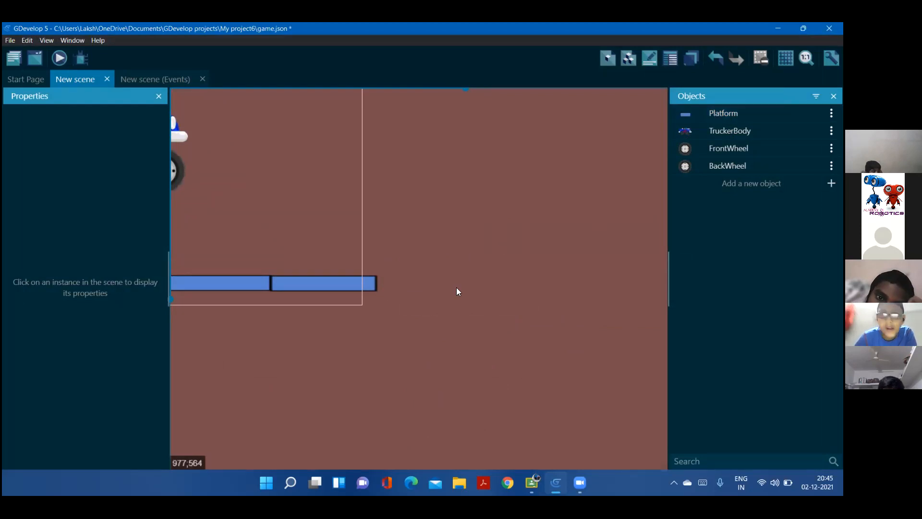
Duplicate the last platform segment and align the copy flush with the row's right end as a fourth segment
click(377, 278)
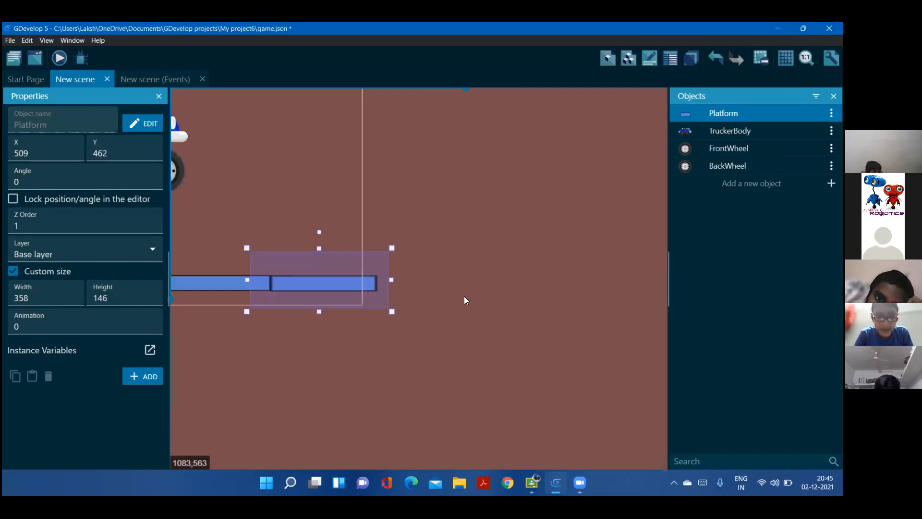
click(423, 345)
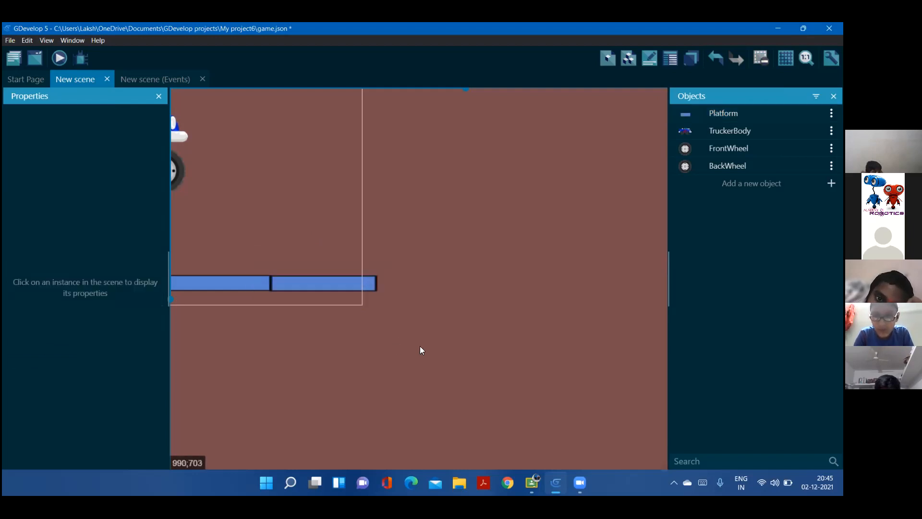
key(ctrl+v)
drag(316, 352, 563, 277)
drag(278, 396, 516, 379)
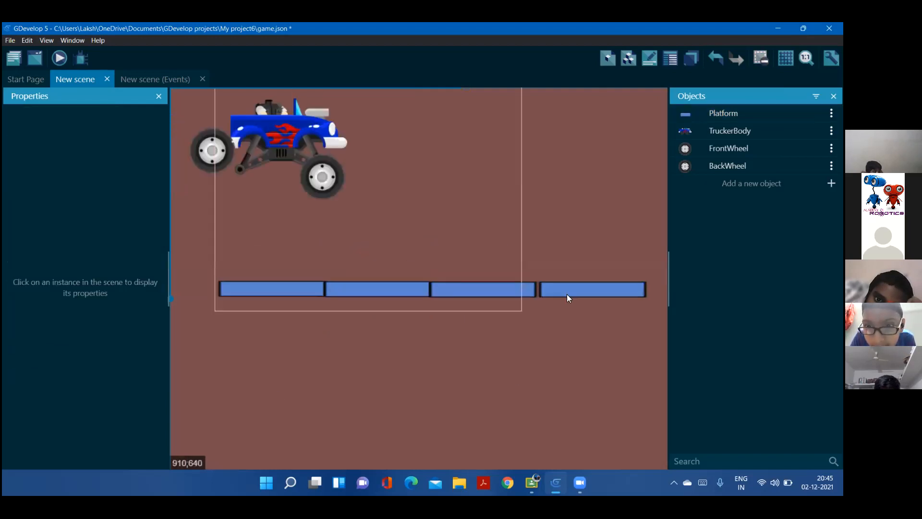
click(568, 298)
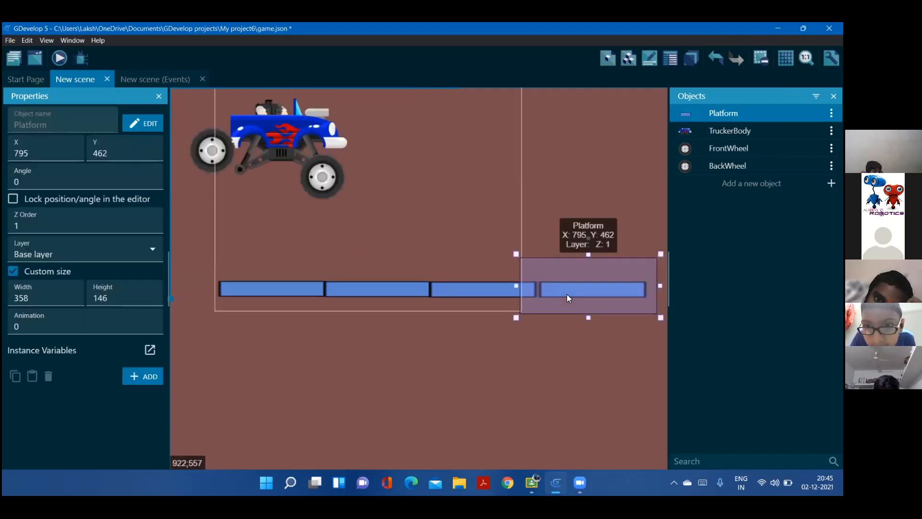
click(232, 265)
click(209, 249)
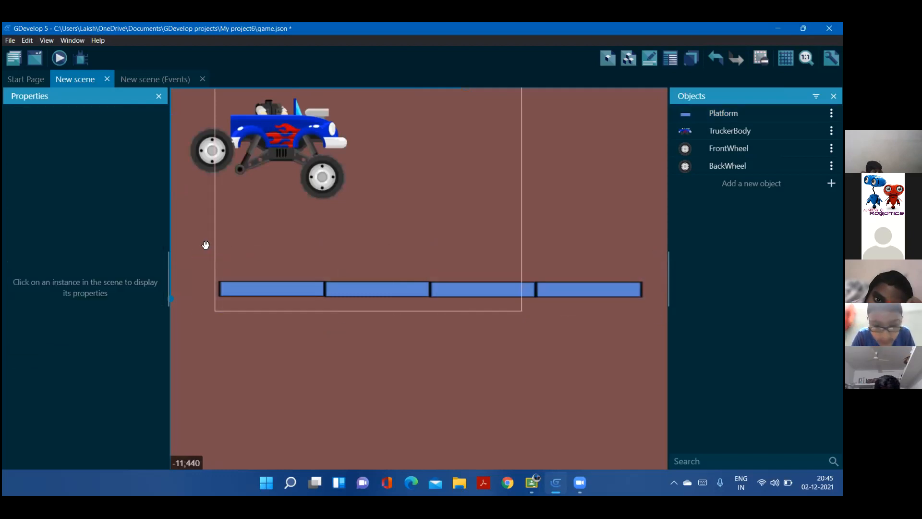
Select all four platform segments and move them left together, with the first one at about X -684, Y 490
scroll(379, 380, down, 3)
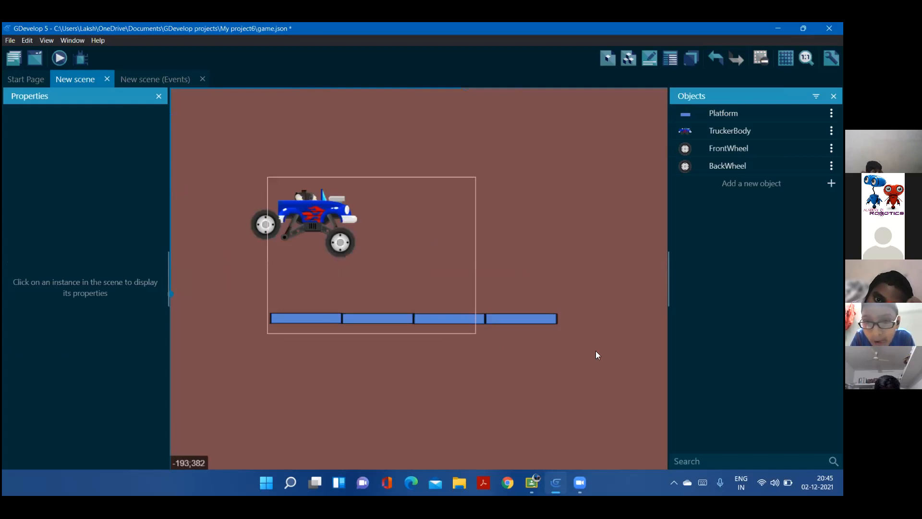
click(432, 319)
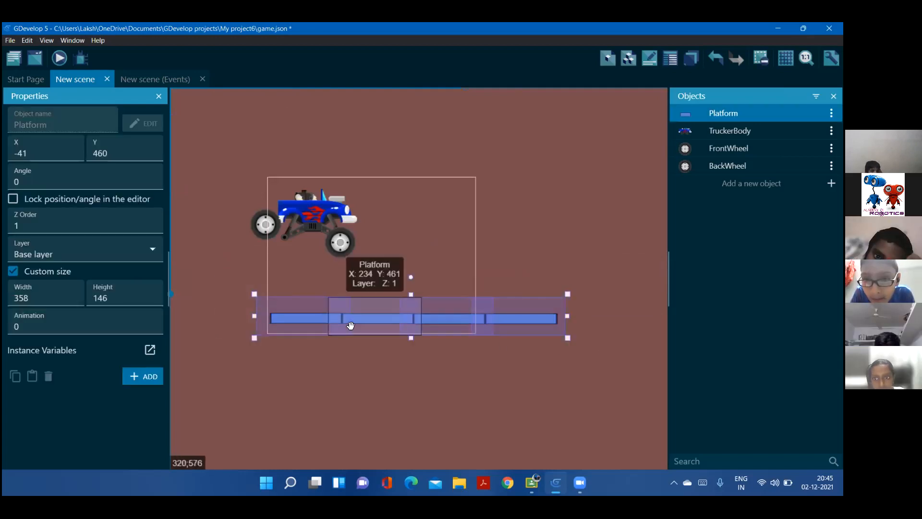
middle_drag(267, 330, 434, 322)
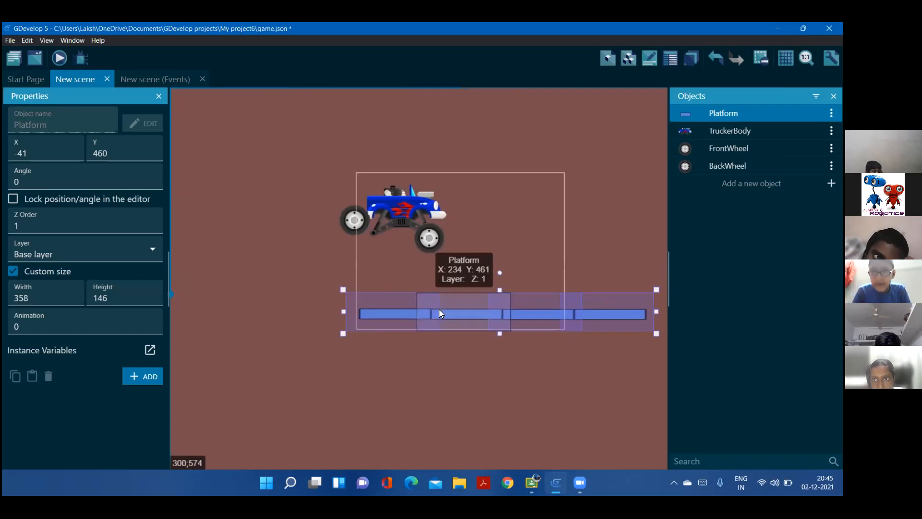
drag(306, 321, 270, 317)
drag(321, 347, 315, 346)
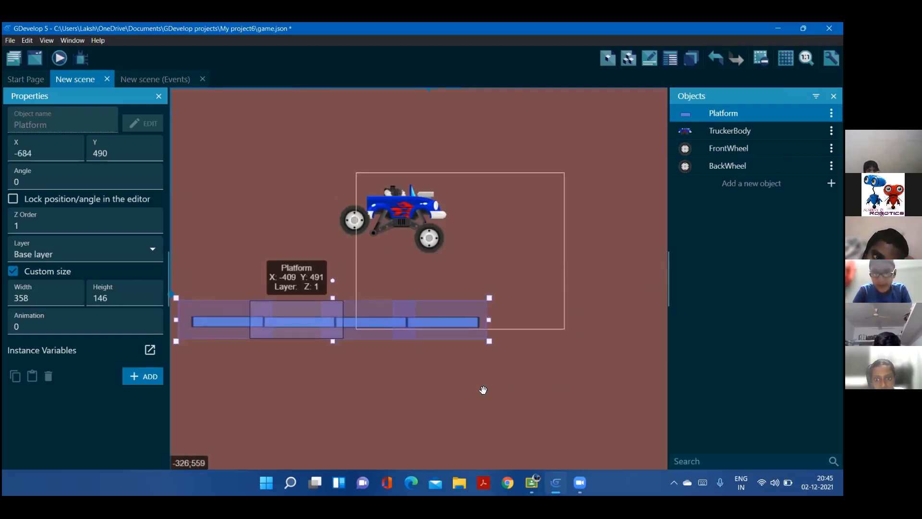
Extend the flat row with two more platform copies placed end to end at its right side
middle_drag(431, 387, 297, 385)
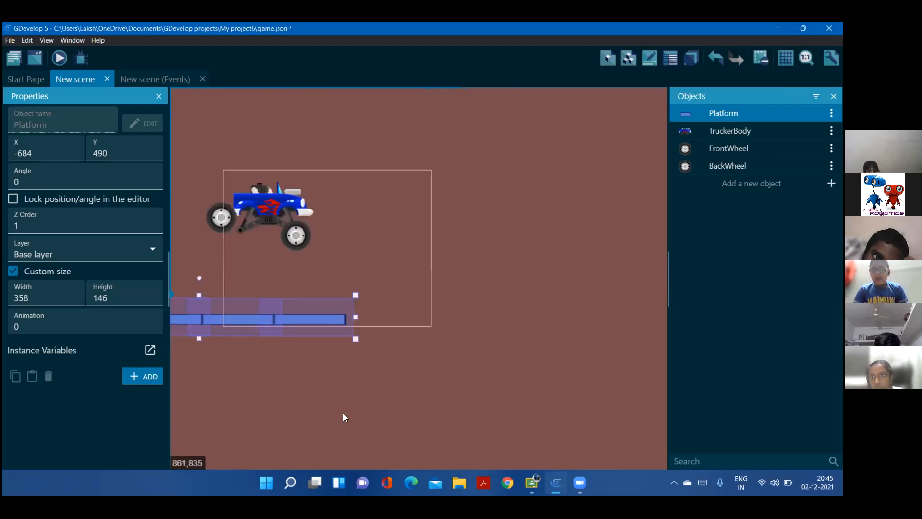
click(302, 349)
key(ctrl+v)
drag(296, 312, 427, 323)
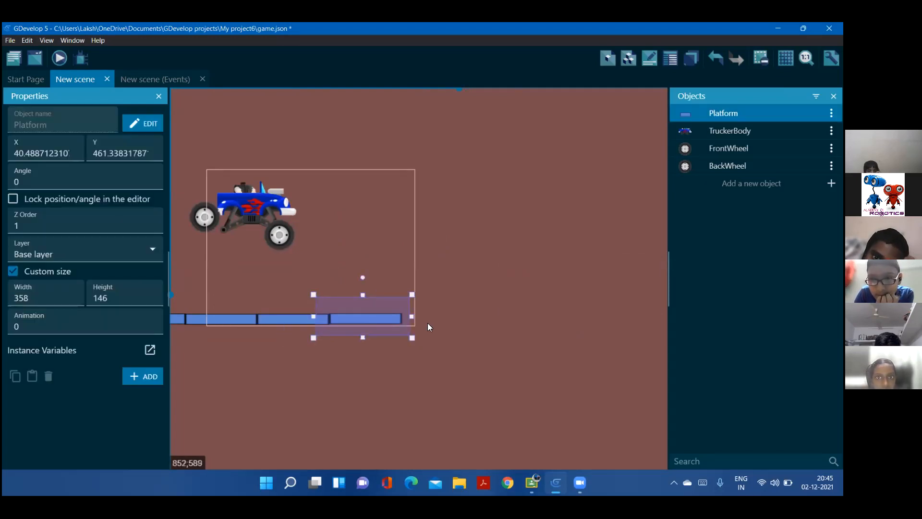
ctrl+drag(362, 319, 447, 318)
click(509, 374)
Paste another platform segment and attach it to the flat row's right end, tilted downward
middle_drag(436, 371, 414, 363)
key(ctrl+v)
click(342, 355)
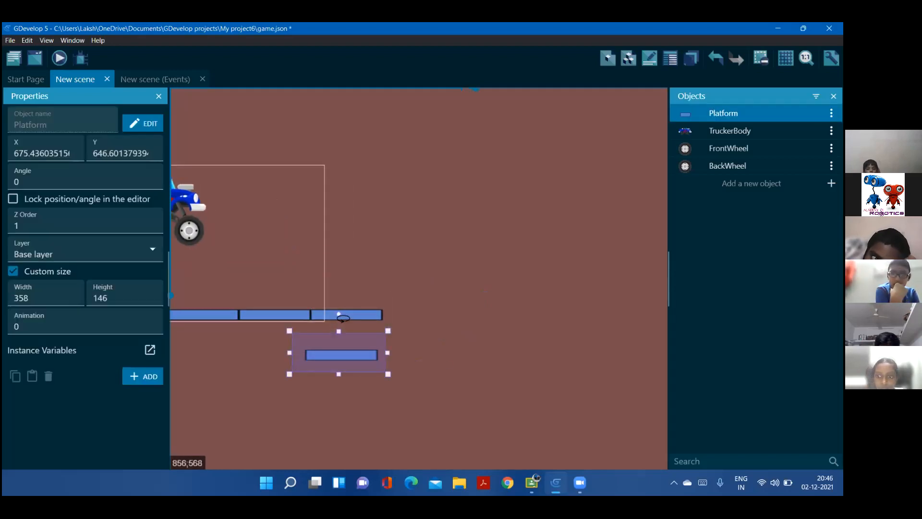
drag(345, 318, 417, 324)
Continue the slope with another platform copy at about X 1200, Y 652, rotated to about 18.3°
middle_drag(521, 382, 432, 350)
drag(337, 348, 408, 354)
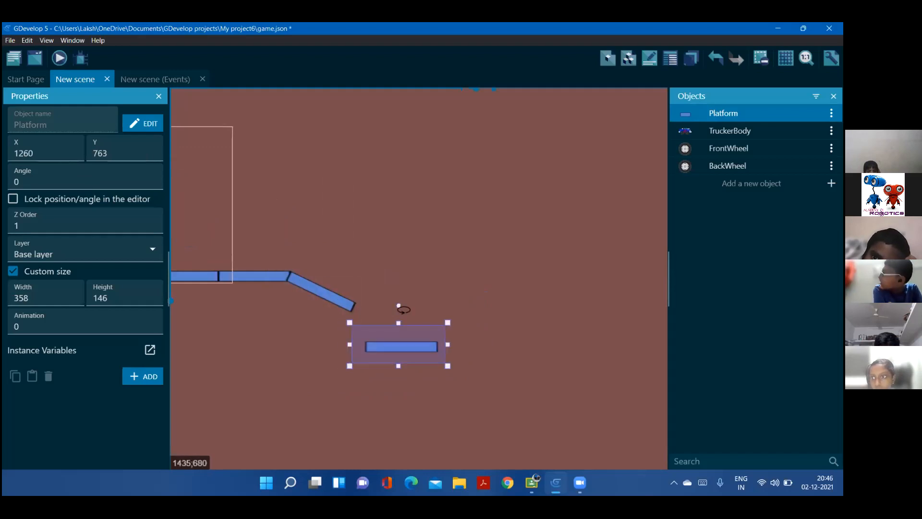
drag(404, 309, 378, 317)
Paste a further platform copy onto the slope's lower end at about X 1450, Y 755, rotated to about 29.2°
middle_drag(490, 387, 432, 393)
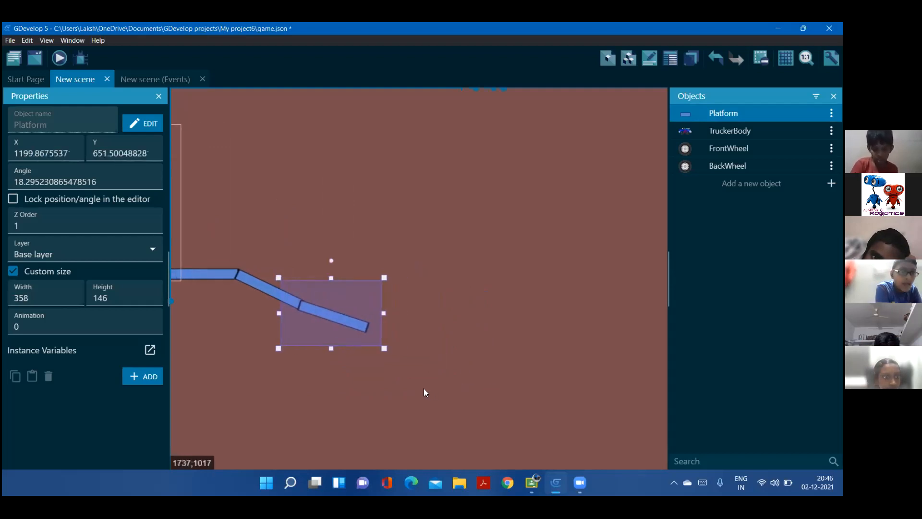
key(ctrl+v)
drag(316, 390, 445, 317)
drag(413, 353, 389, 339)
Add two more platform copies to the track's end, rotating the last upward to about 338.6° at about X 1945, Y 777
middle_drag(504, 388, 431, 370)
key(ctrl+v)
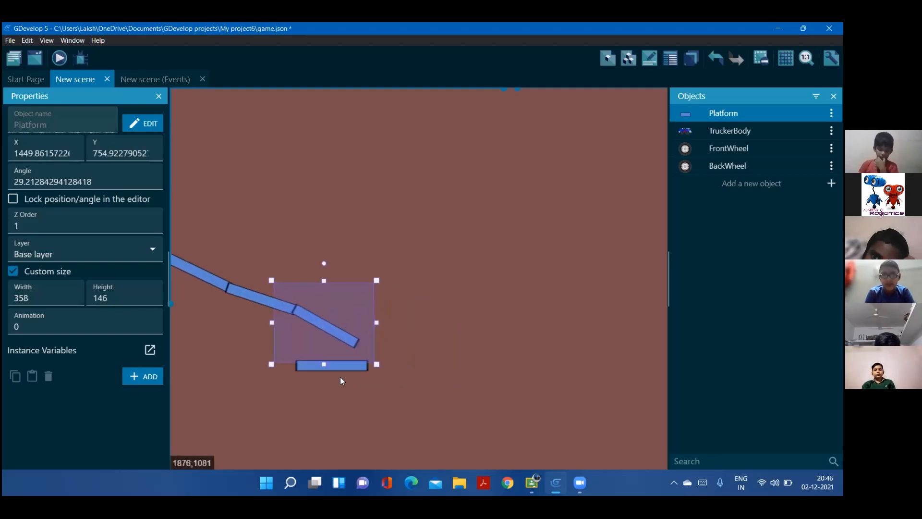
drag(331, 367, 466, 329)
key(ctrl+v)
drag(455, 280, 450, 283)
drag(456, 327, 446, 335)
middle_drag(322, 231, 523, 334)
middle_drag(366, 268, 602, 263)
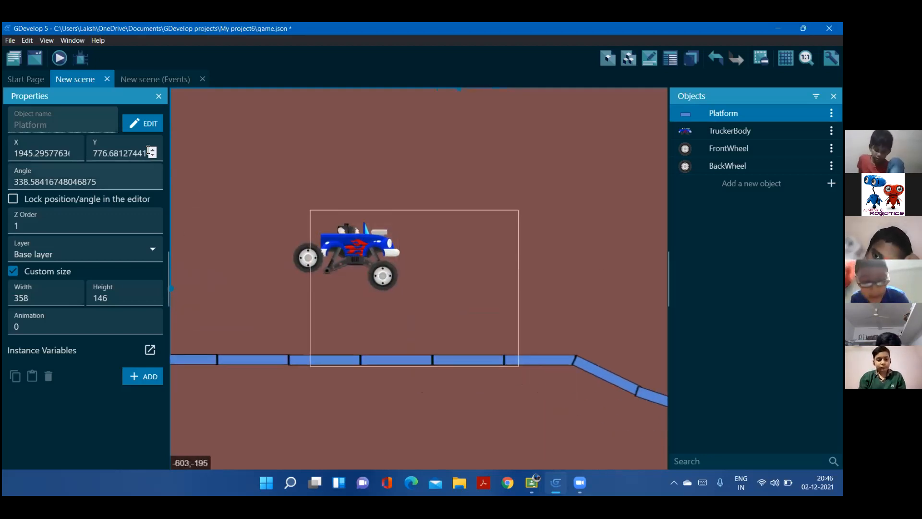
middle_drag(333, 181, 379, 208)
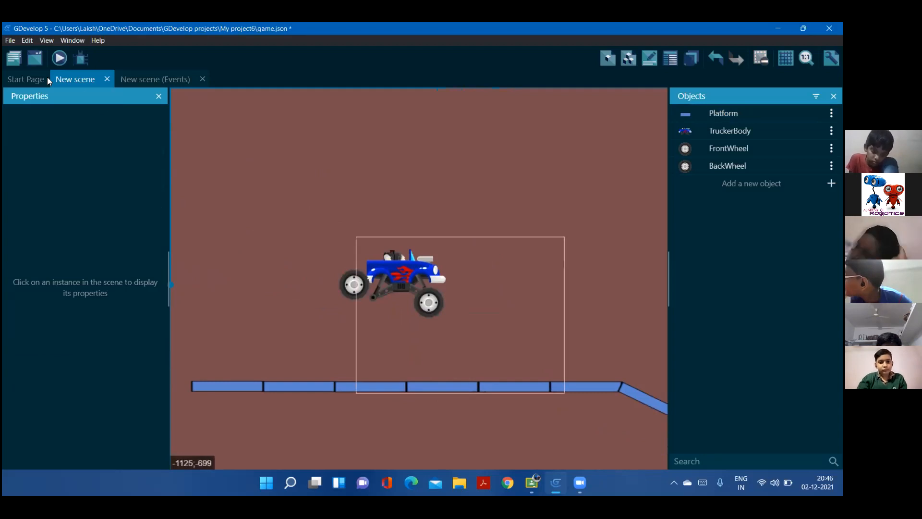
Add a new event whose condition checks FrontWheel's physics collision with Platform
click(58, 73)
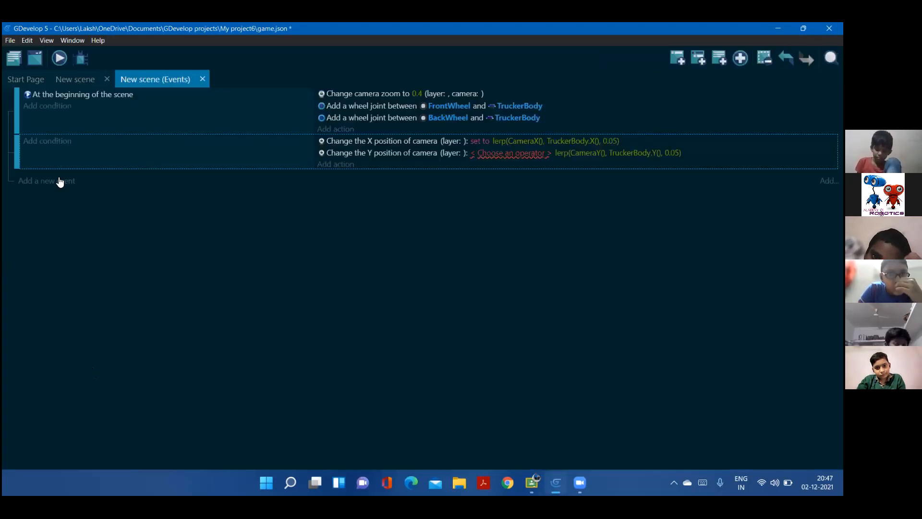
click(51, 181)
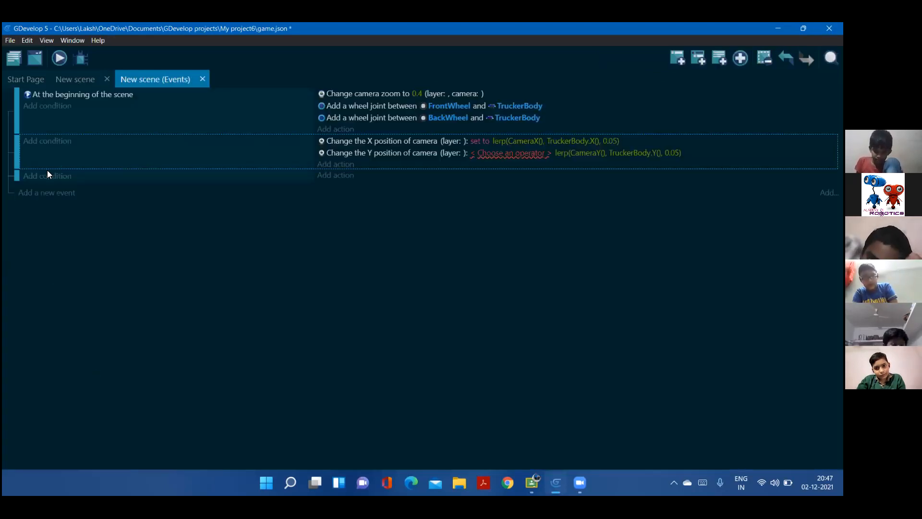
click(46, 176)
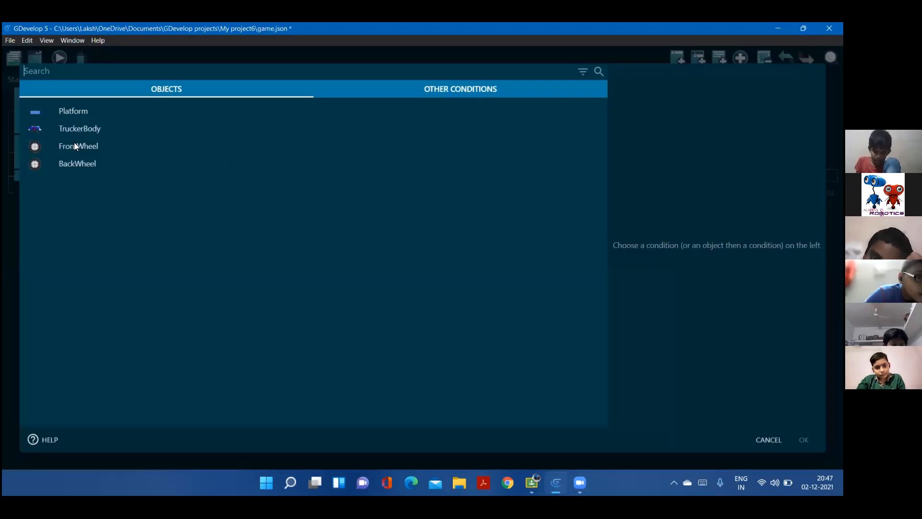
click(74, 143)
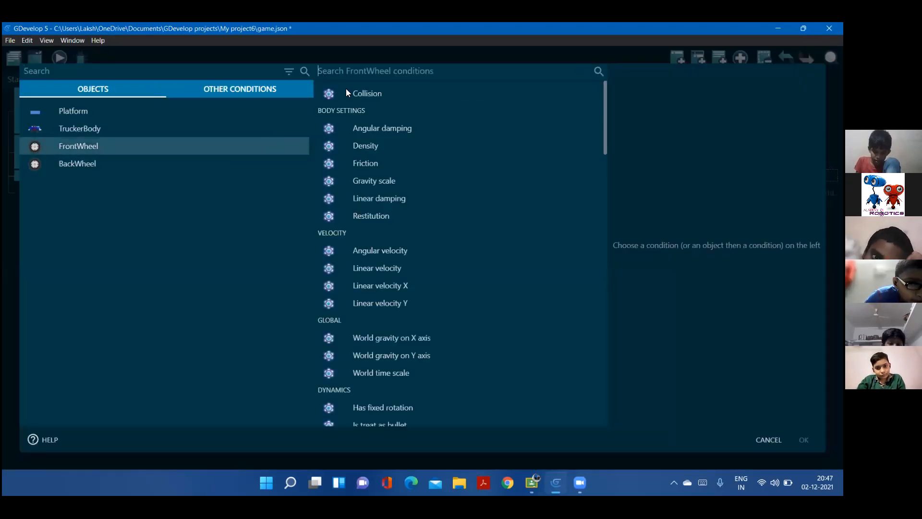
click(365, 93)
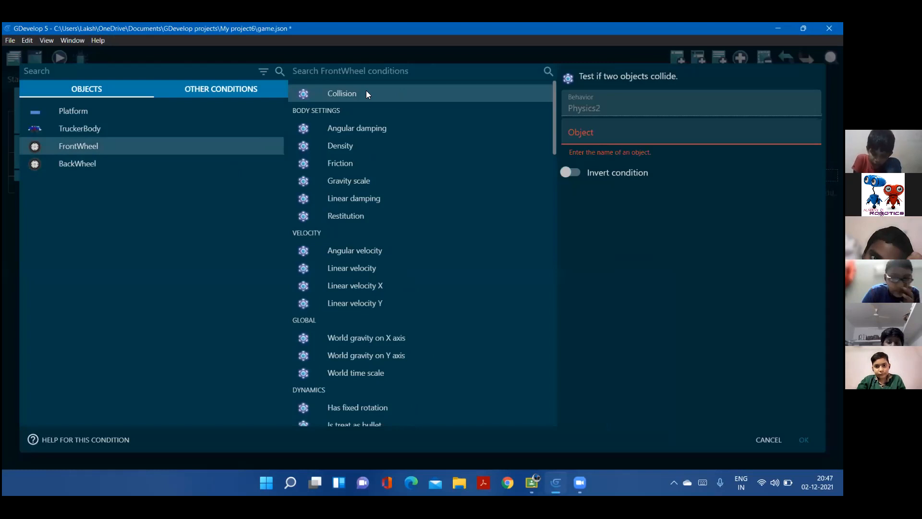
click(609, 134)
click(609, 157)
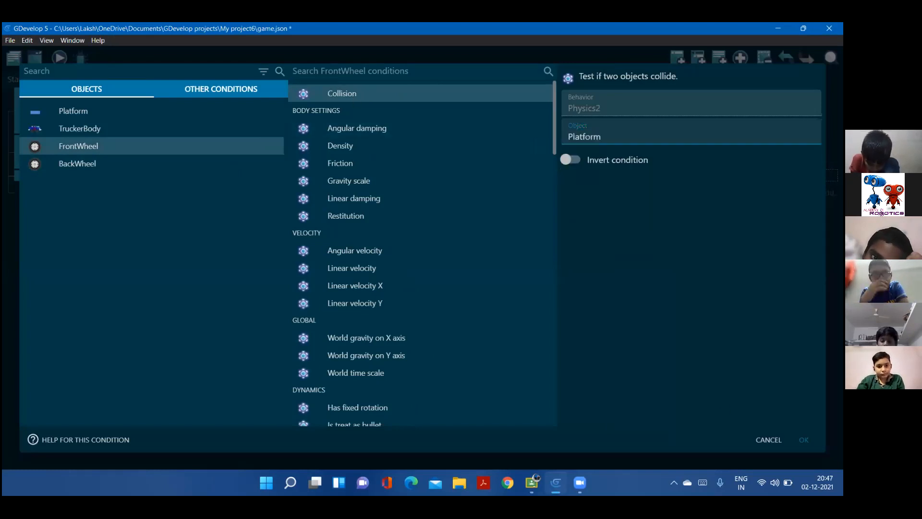
key(Return)
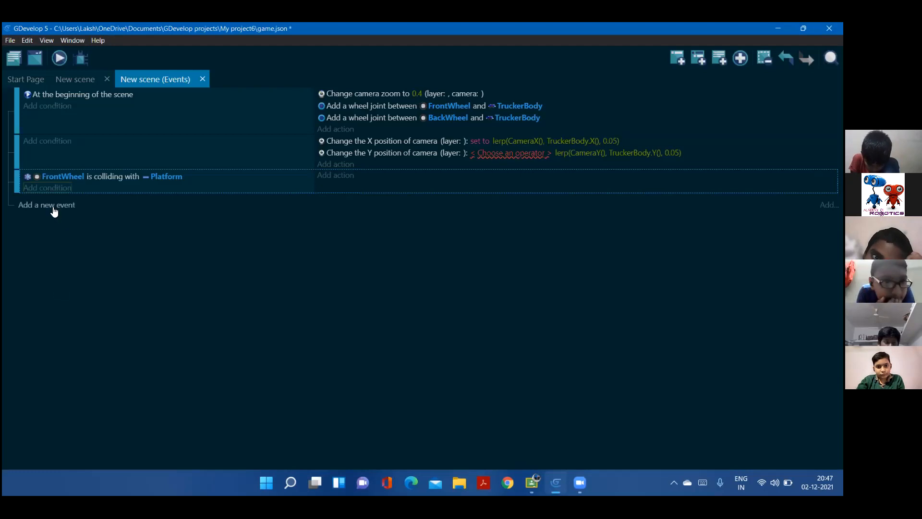
Nest a sub-event under the FrontWheel collision event with the condition that the Up key is pressed
drag(18, 199, 29, 199)
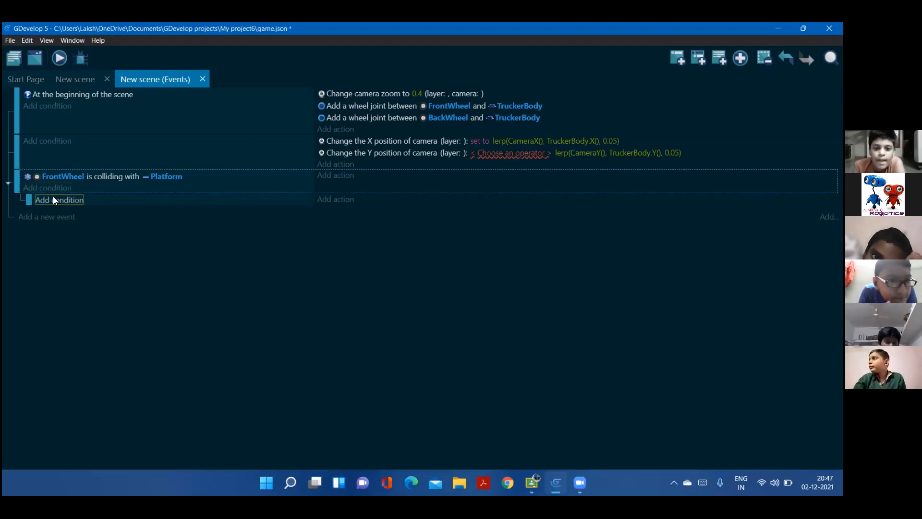
click(54, 200)
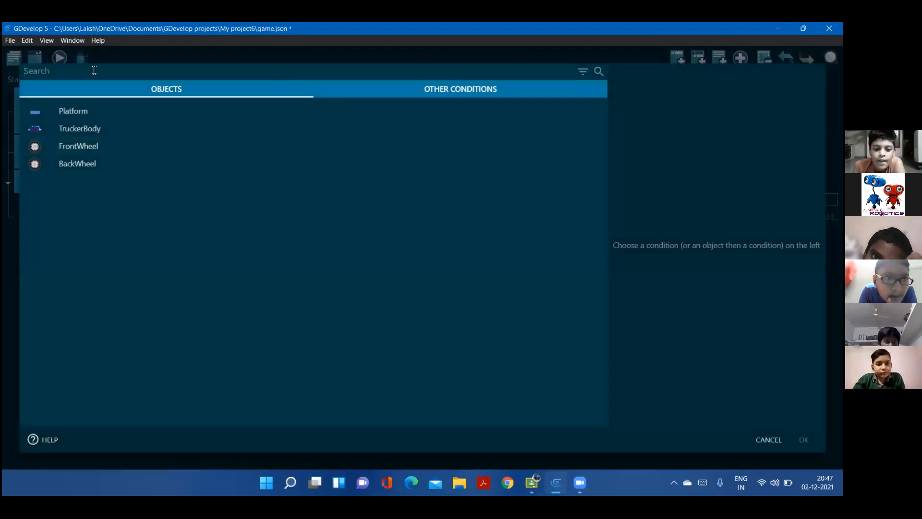
text(key)
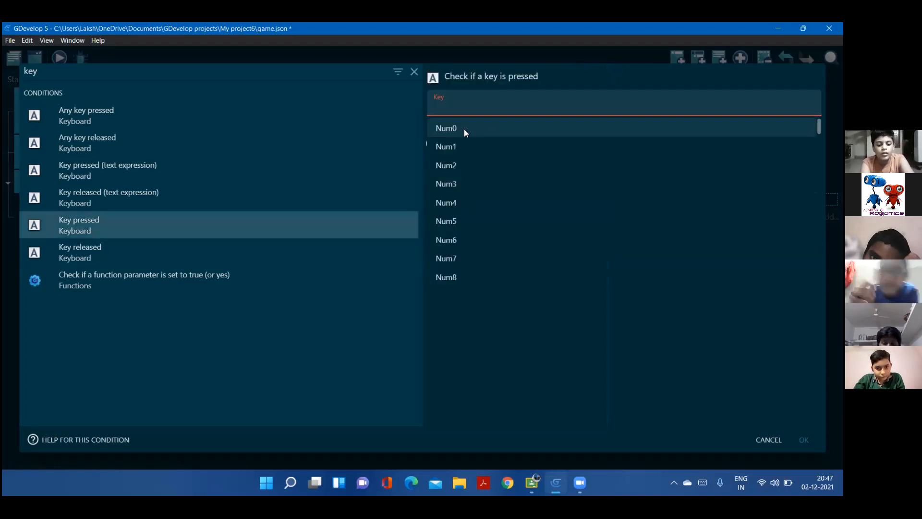
click(441, 109)
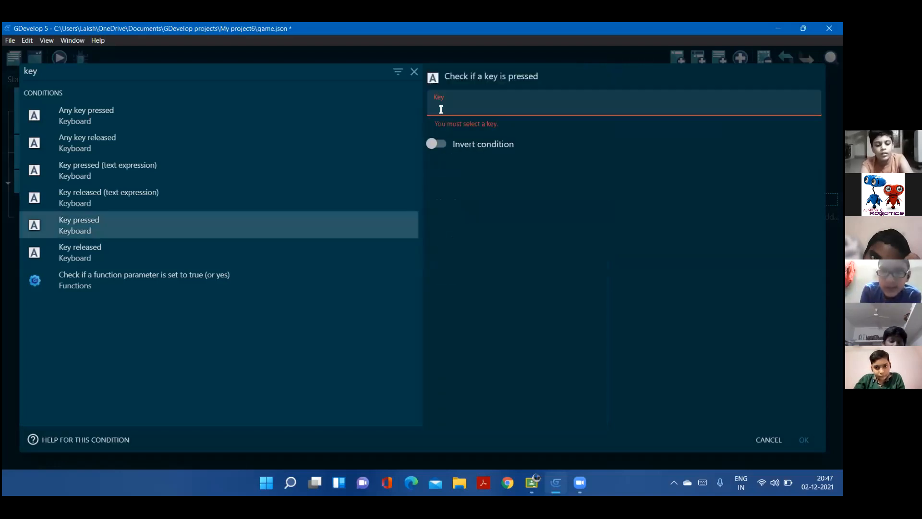
click(441, 110)
text(Up)
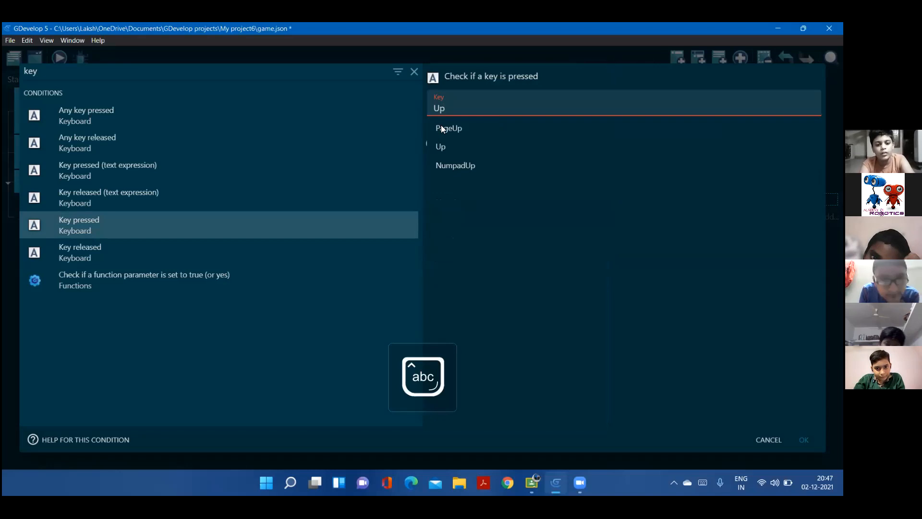
click(441, 144)
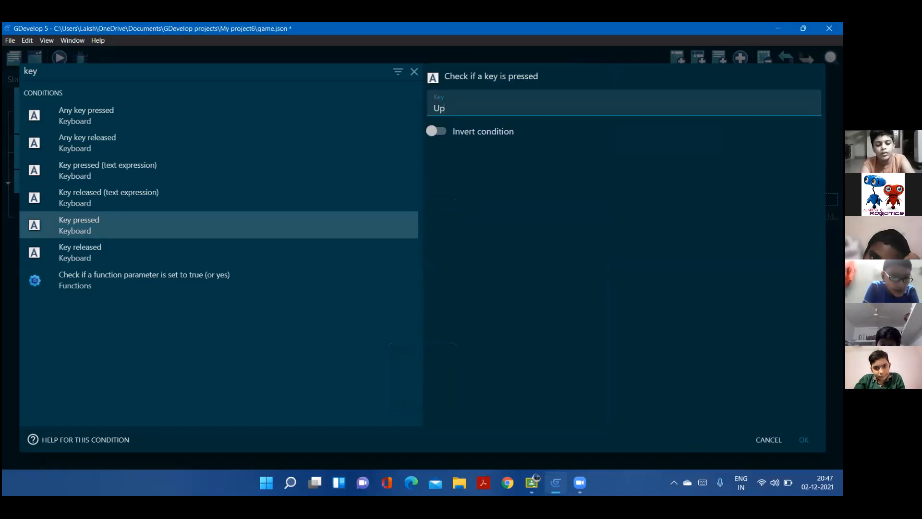
click(804, 440)
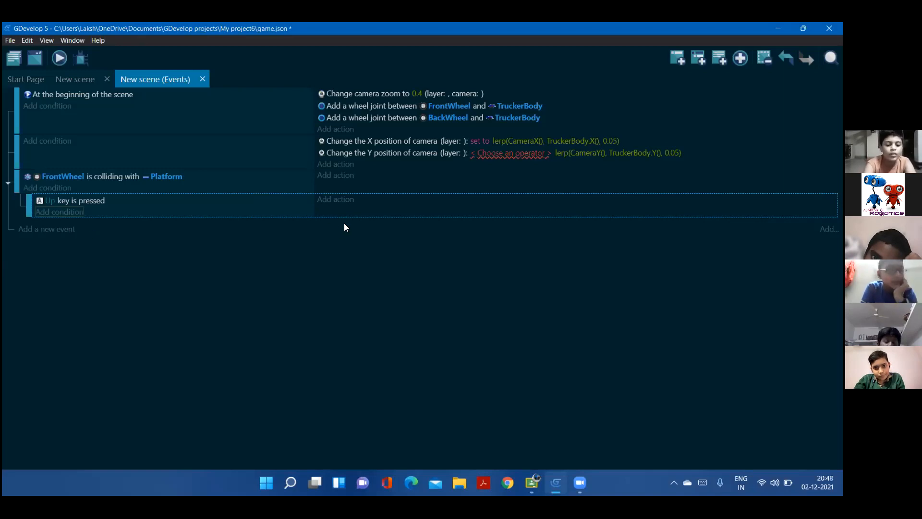
Set the camera Y position action's operator to = (set to)
double_click(523, 155)
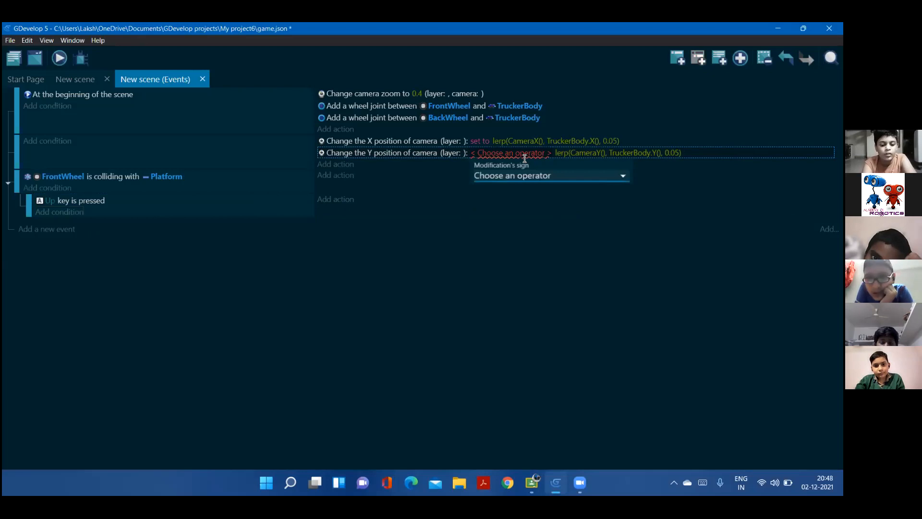
click(465, 110)
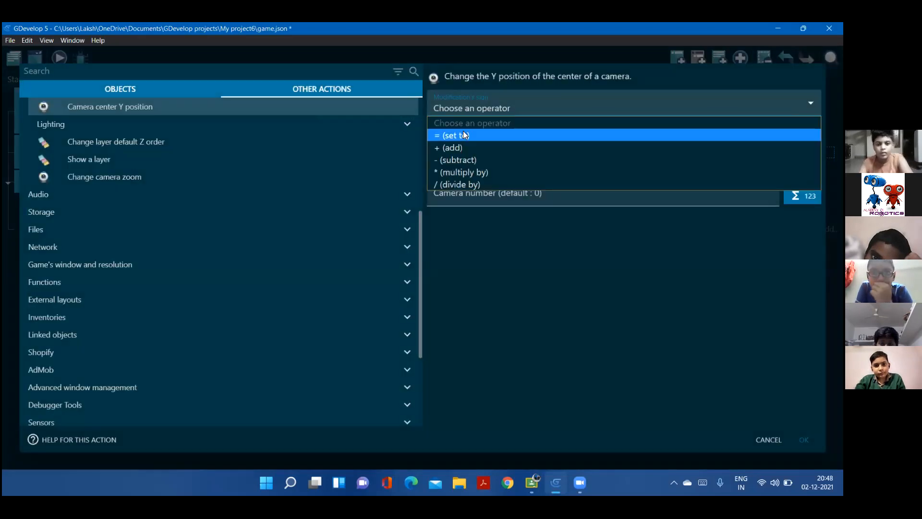
click(463, 130)
click(804, 439)
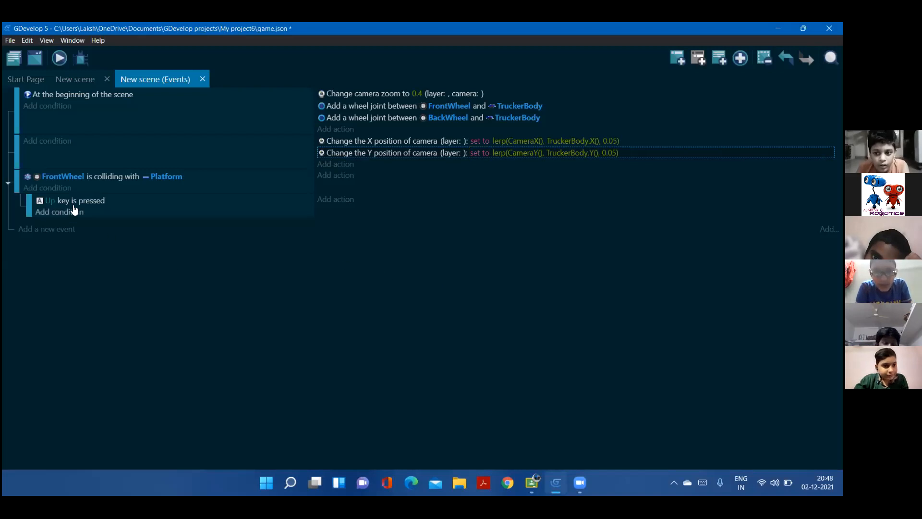
Give the Up key sub-event an action that adds 100 to FrontWheel's linear velocity on X
click(336, 199)
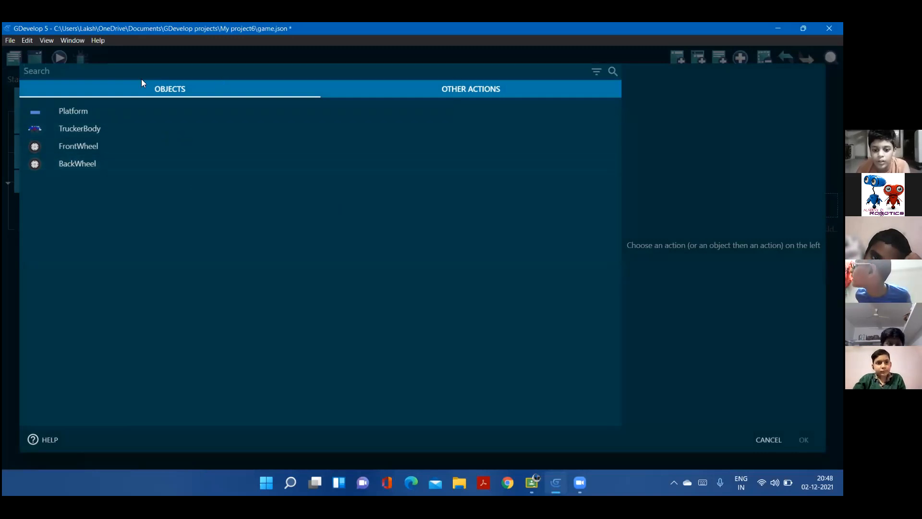
click(448, 84)
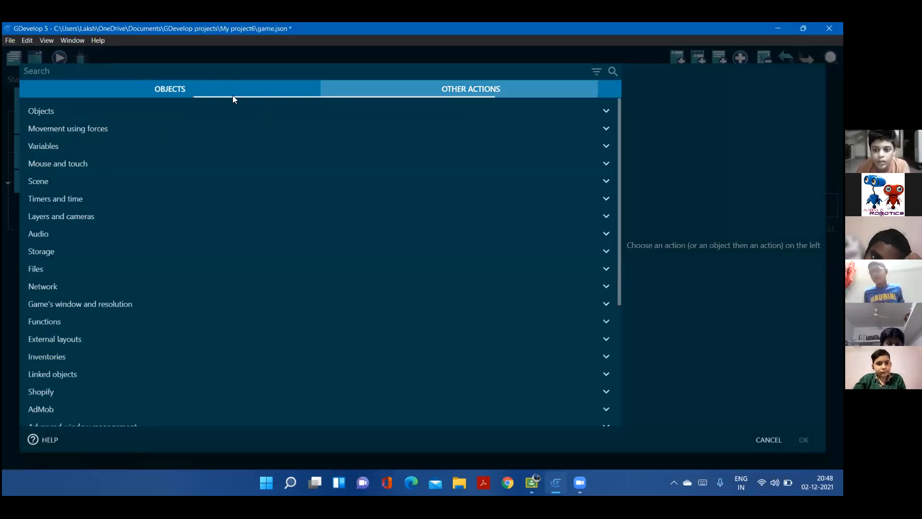
click(179, 90)
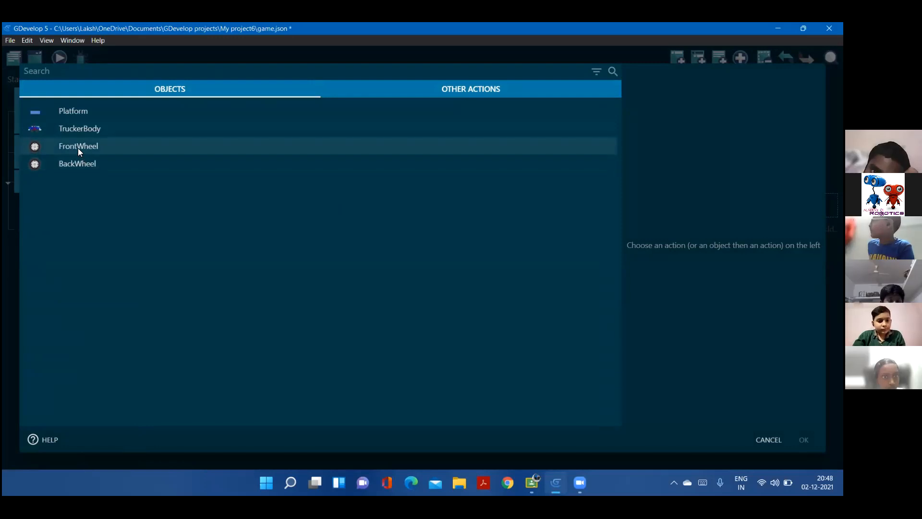
click(92, 151)
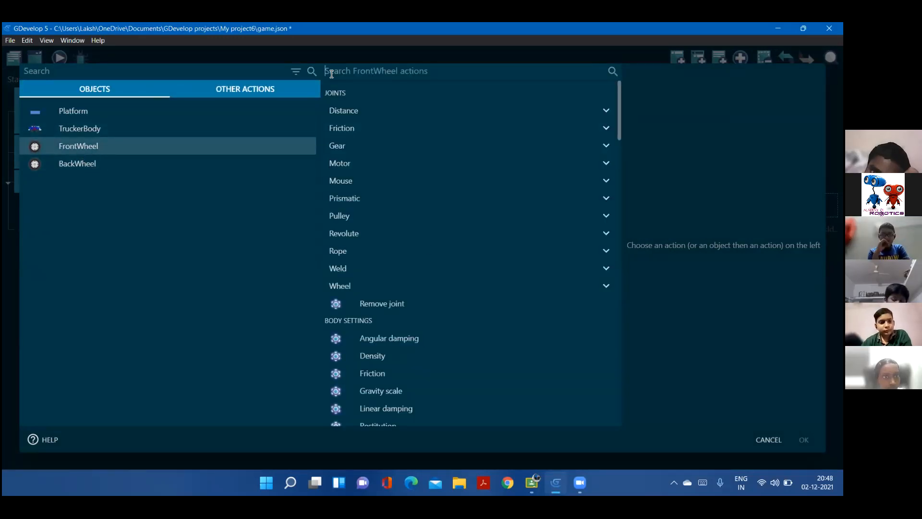
text(line)
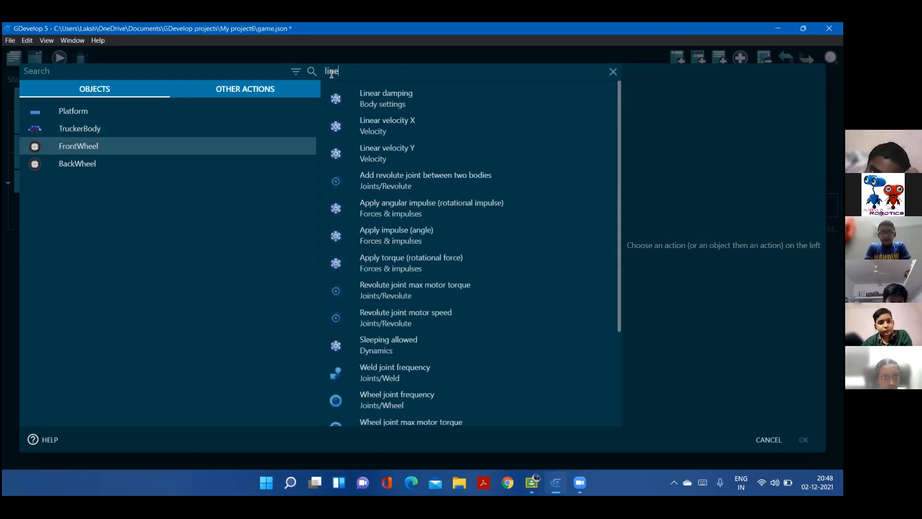
click(383, 121)
click(618, 137)
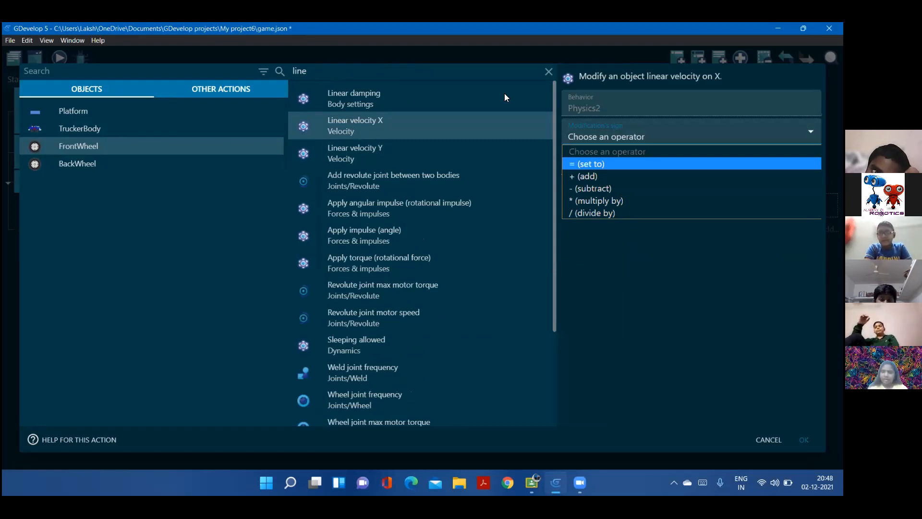
click(583, 176)
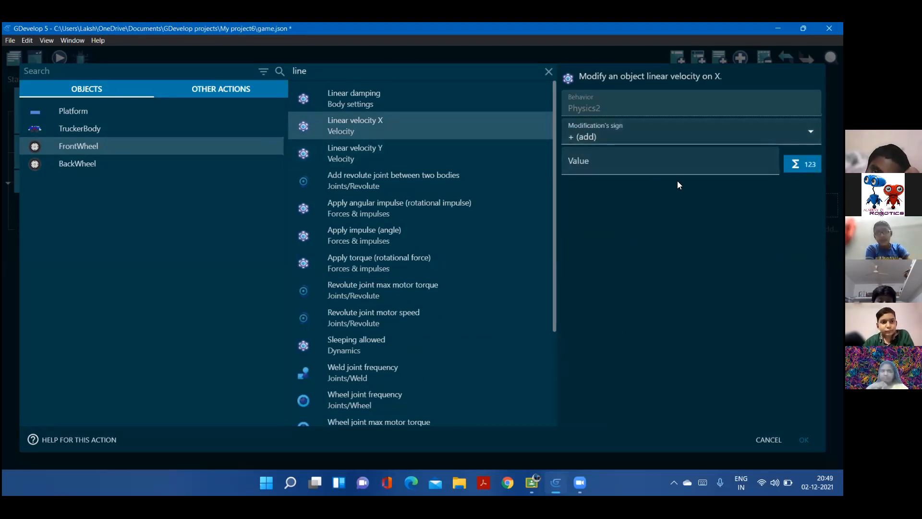
click(648, 159)
text(100)
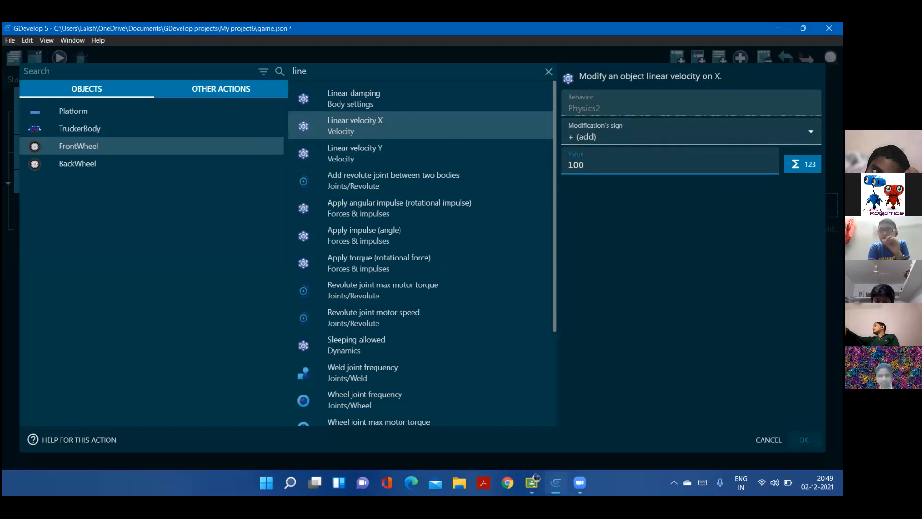
key(Return)
Add a second sub-event under the FrontWheel collision event with the condition that the Down key is pressed
click(53, 229)
drag(16, 224, 35, 228)
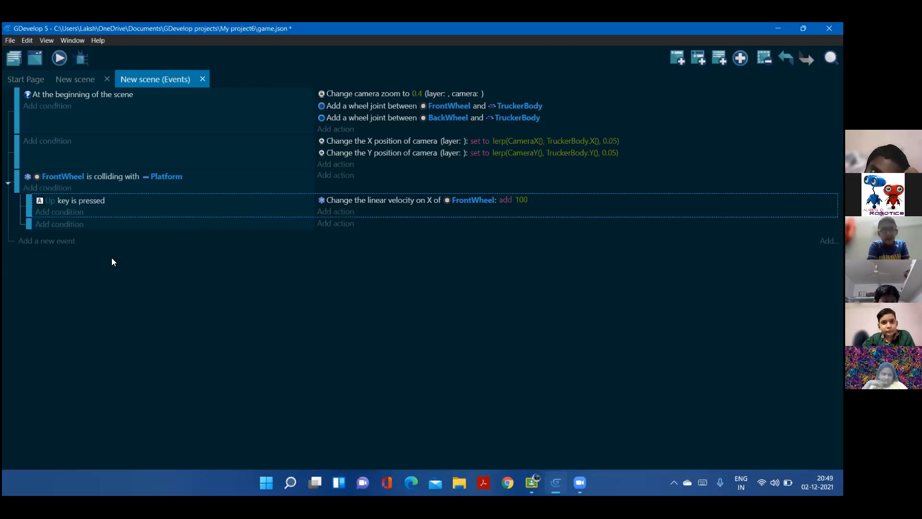
click(71, 225)
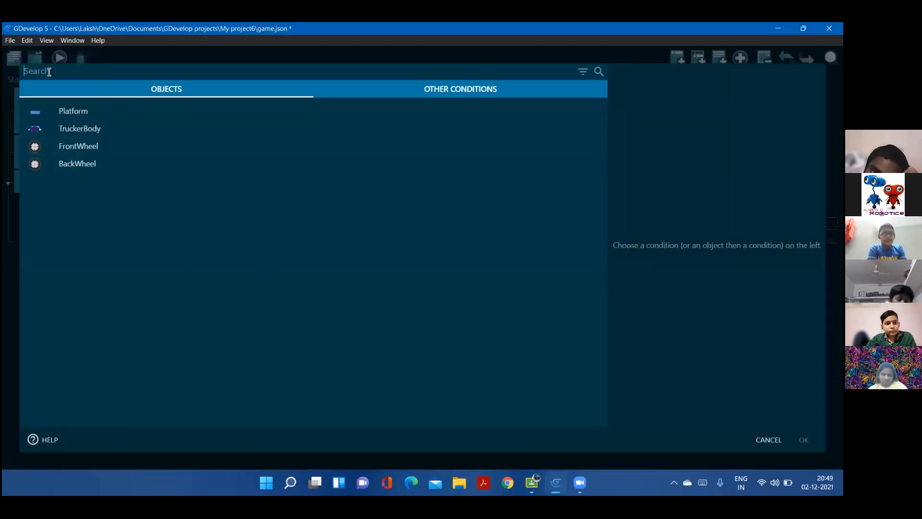
text(key)
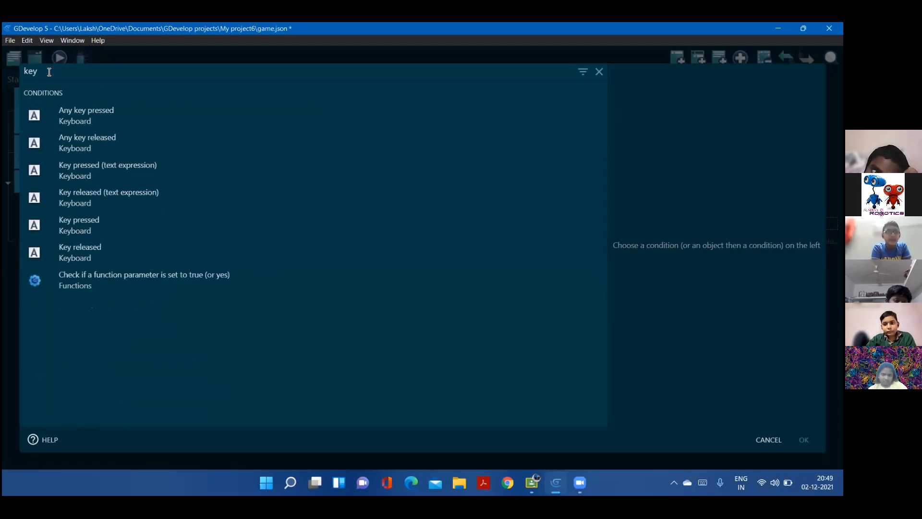
click(216, 224)
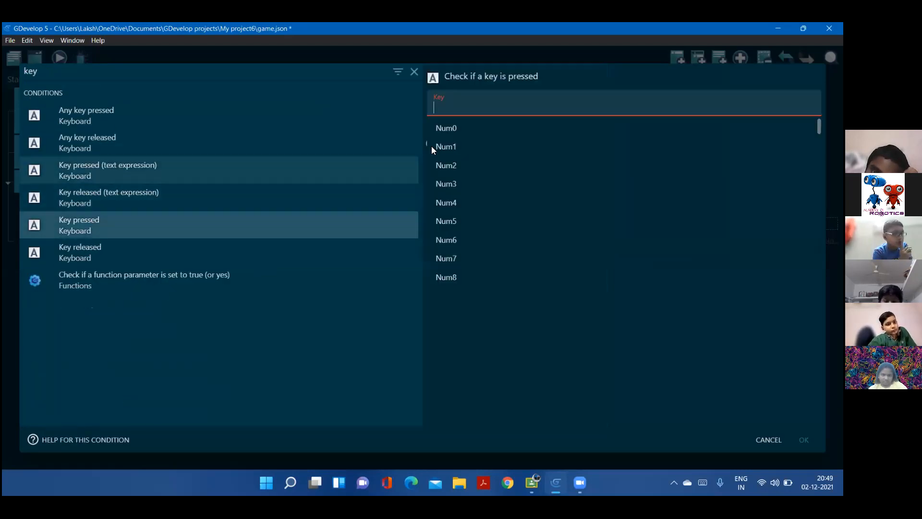
click(474, 103)
key(Caps_Lock)
text(D)
key(Caps_Lock)
text(own)
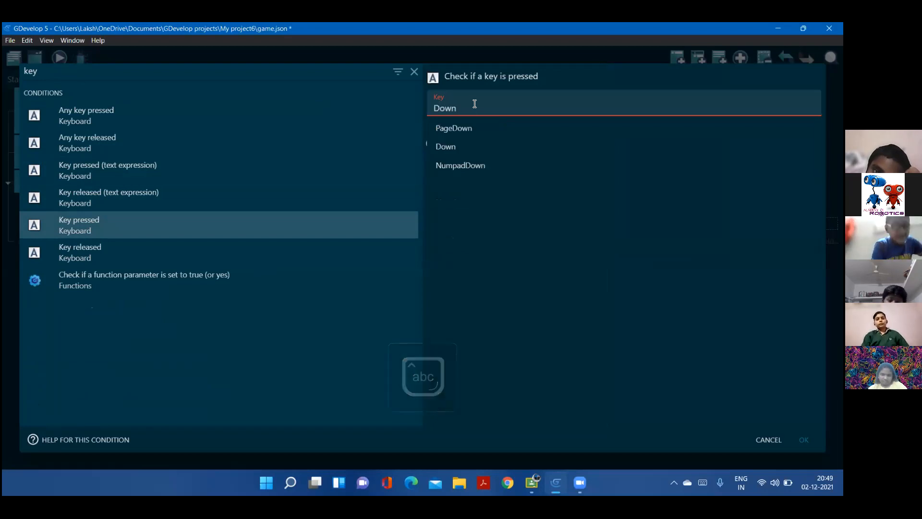
click(462, 148)
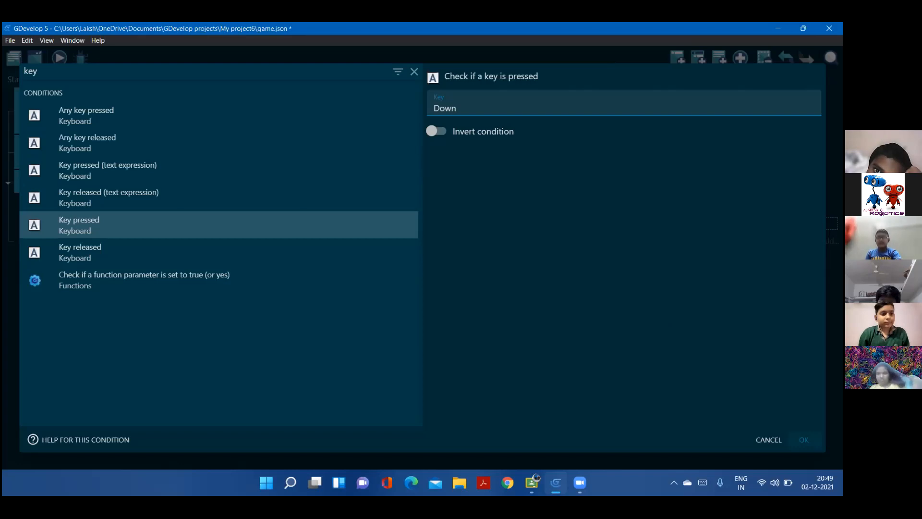
key(Return)
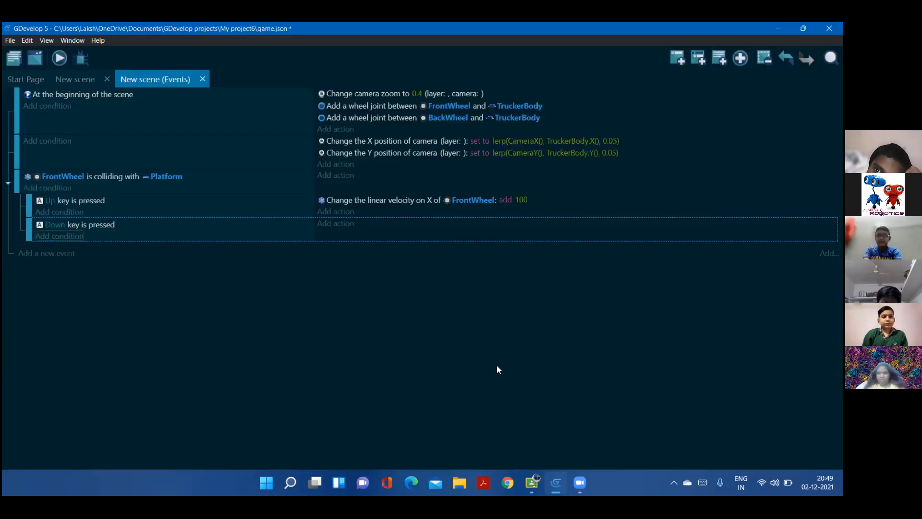
Give the Down key sub-event an action that subtracts 50 from FrontWheel's linear velocity on X
click(342, 224)
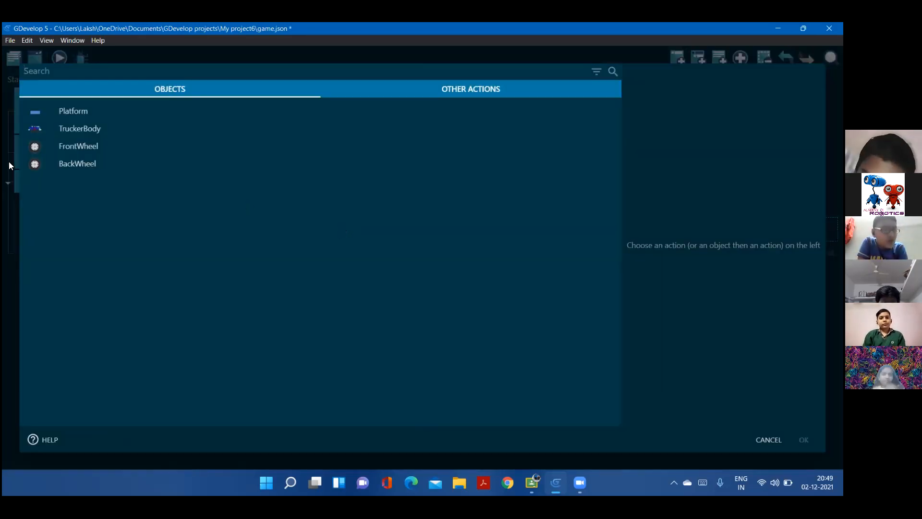
click(61, 147)
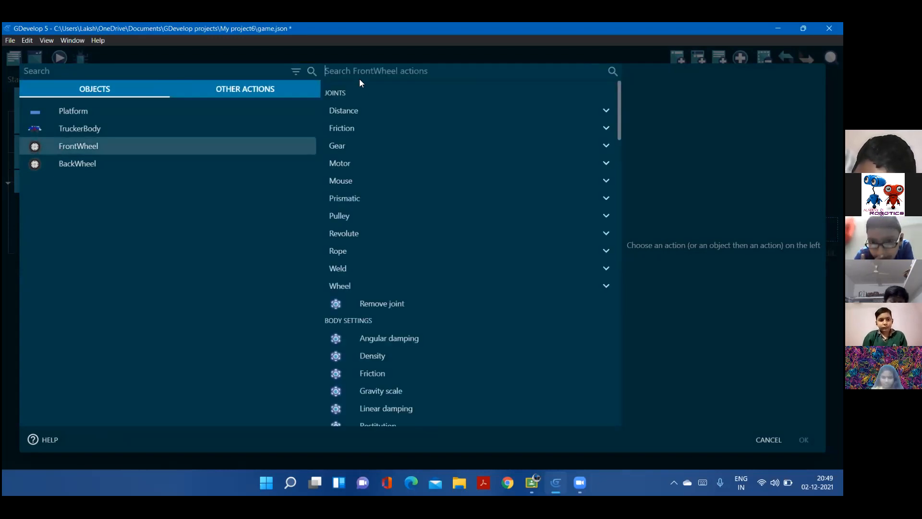
text(linea)
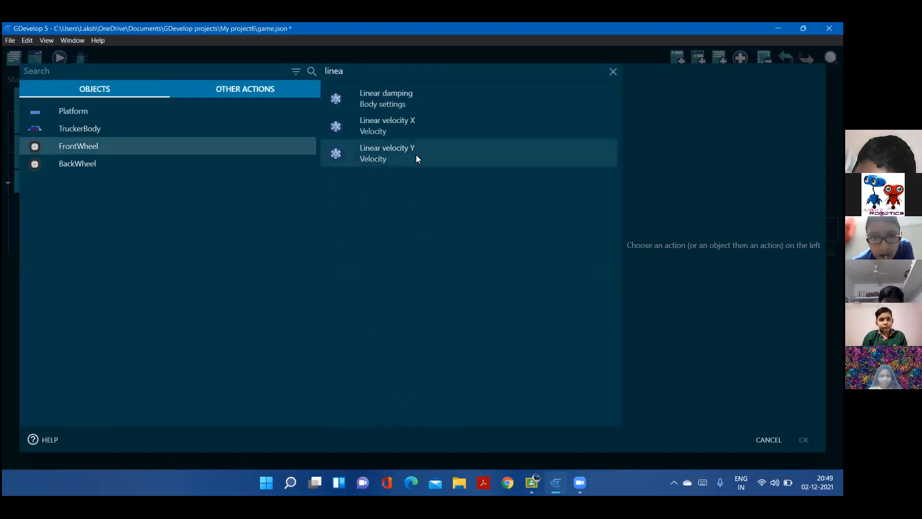
click(411, 123)
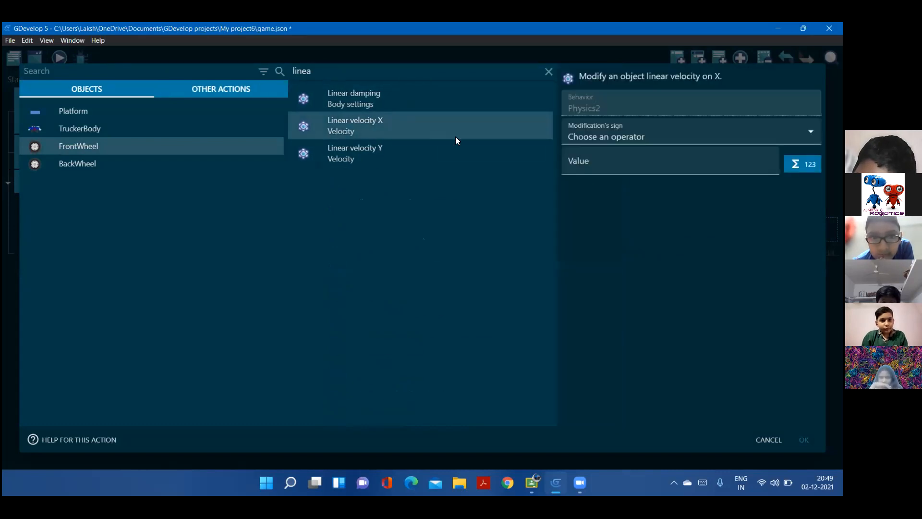
click(611, 140)
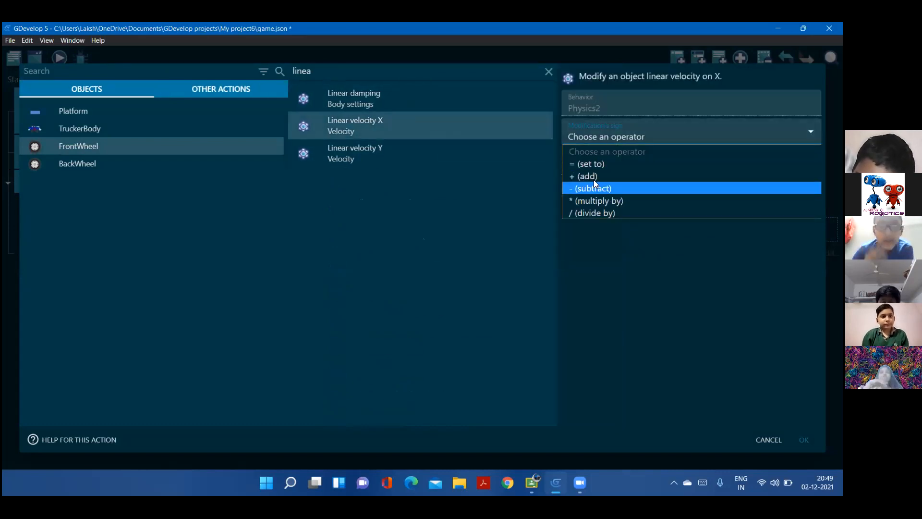
click(594, 185)
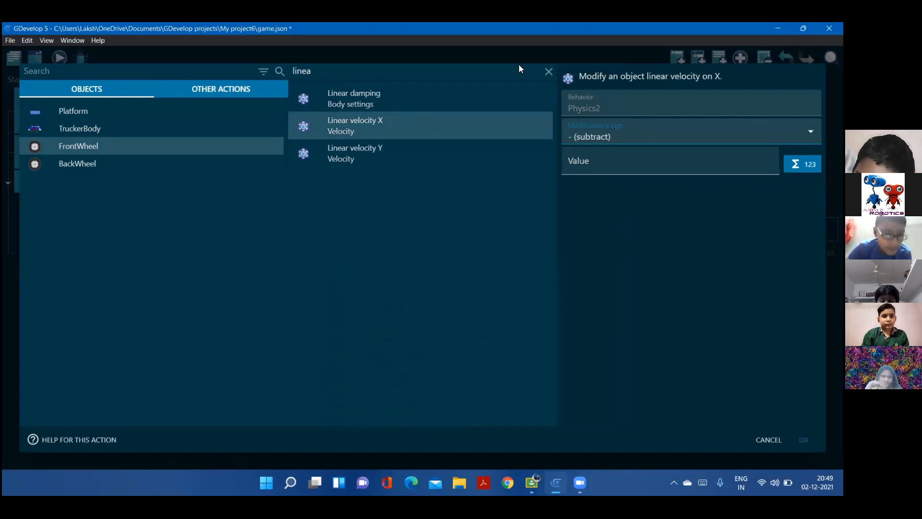
click(602, 162)
text(50)
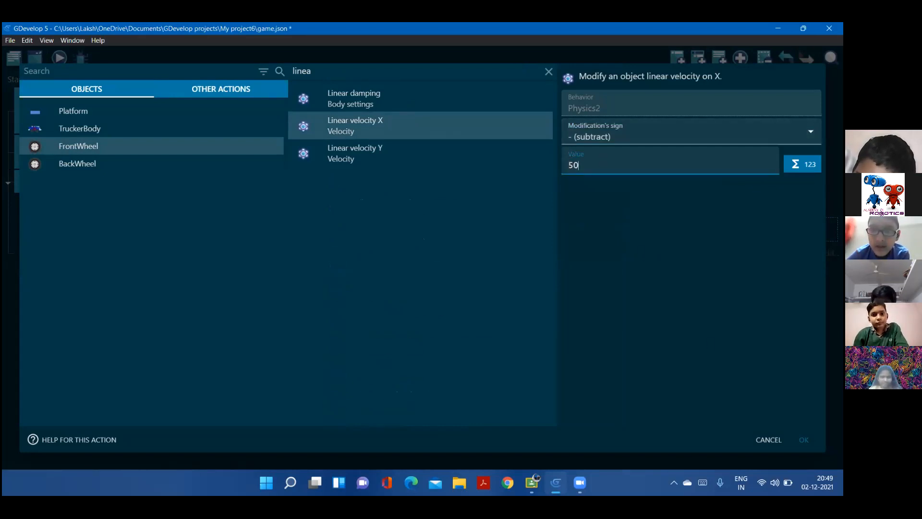
click(804, 440)
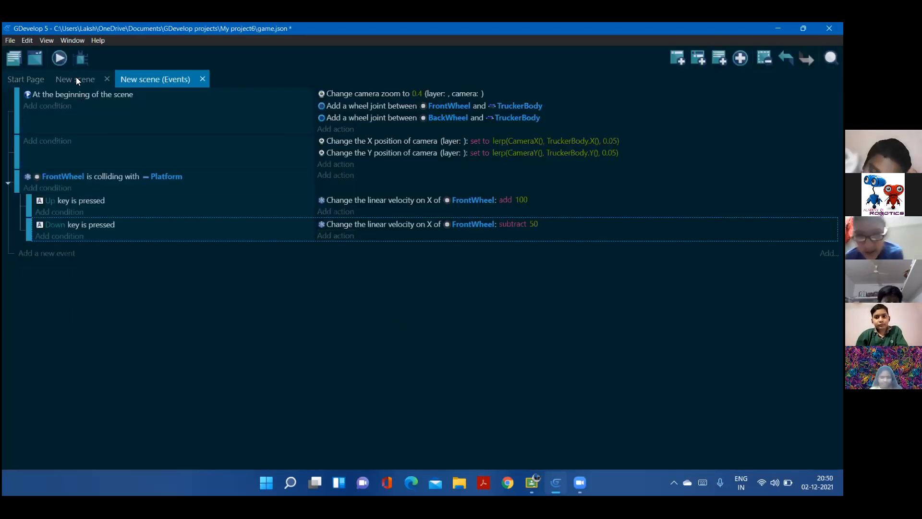
Preview the scene in a maximized window and test driving the truck forward along the track
click(67, 77)
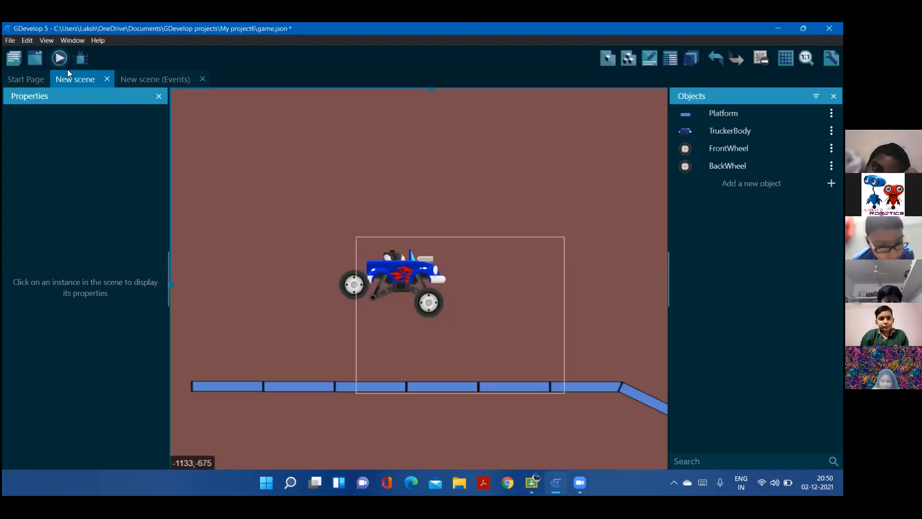
click(68, 70)
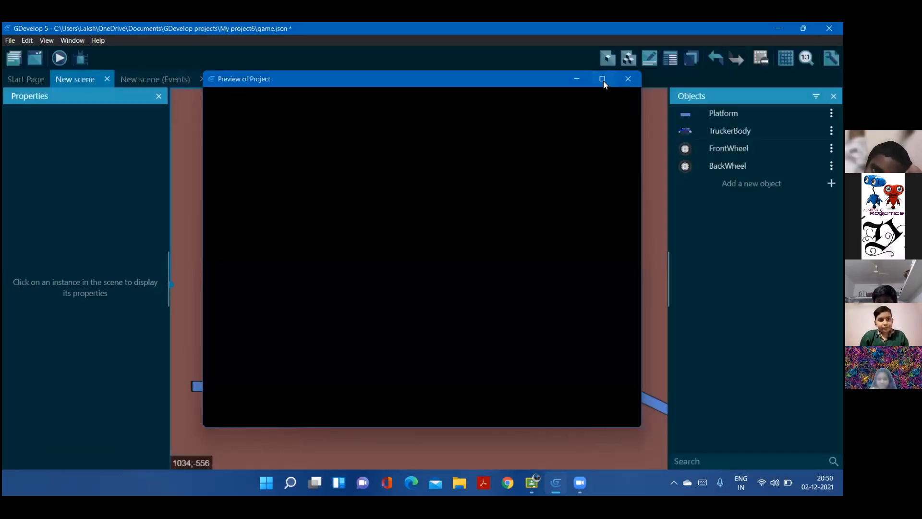
click(602, 80)
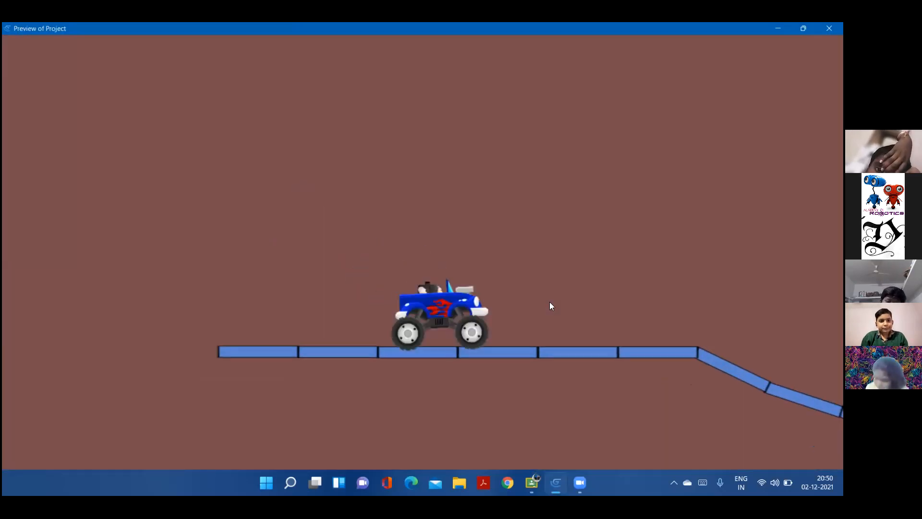
key(Right)
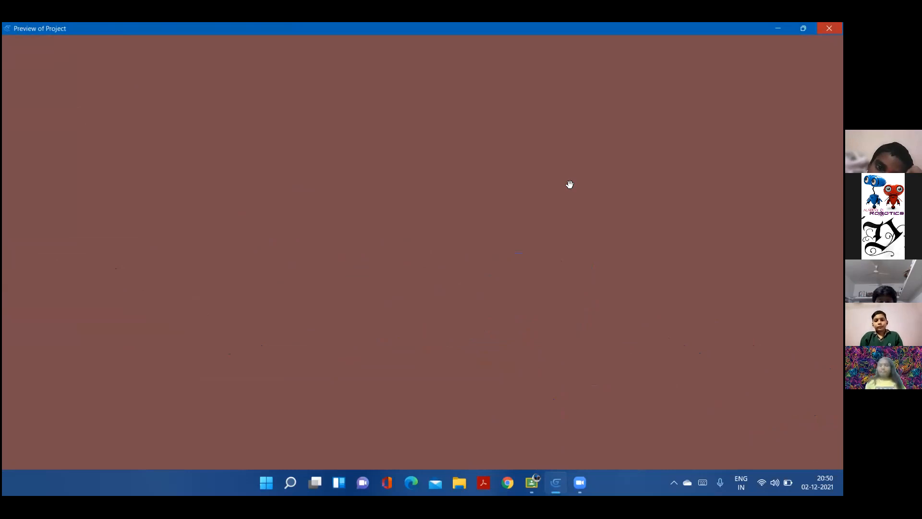
Check the platform layout in the scene, then preview the game again and drive the truck to the last sloped platform
middle_drag(560, 287, 387, 208)
middle_drag(590, 275, 310, 166)
middle_drag(424, 229, 391, 381)
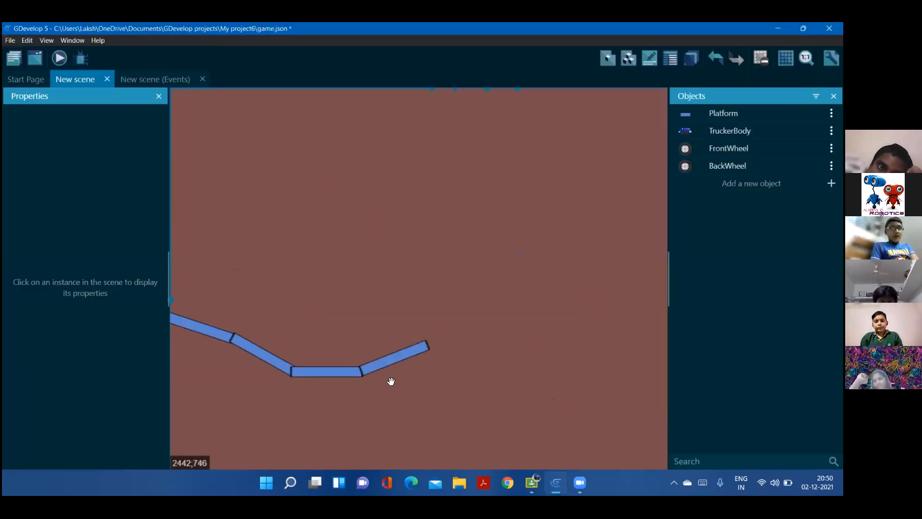
middle_drag(313, 245, 451, 304)
middle_drag(360, 239, 560, 206)
middle_drag(334, 199, 382, 195)
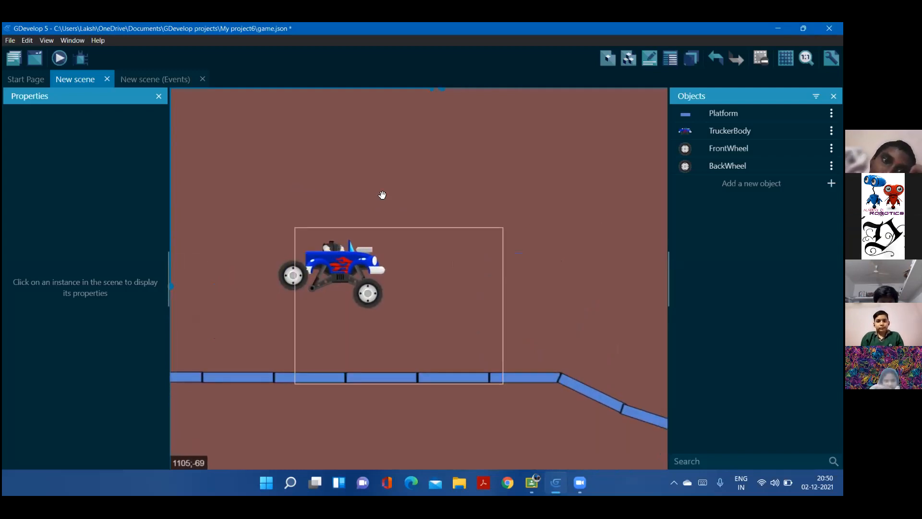
click(61, 62)
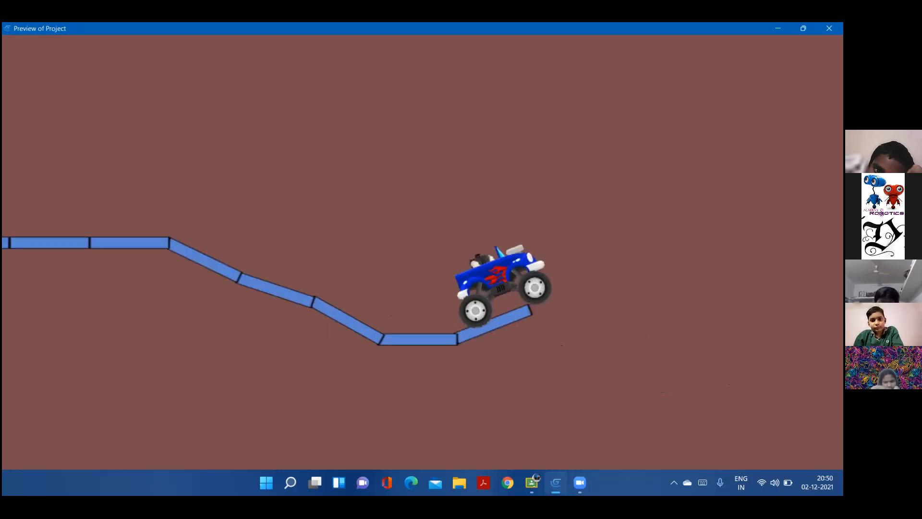
click(830, 29)
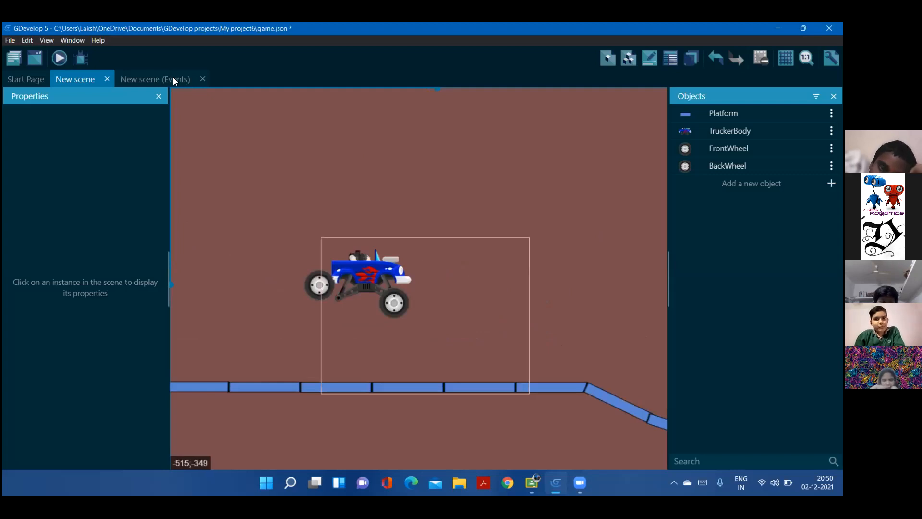
Run another preview and test driving the truck both forward and backward on the flat platforms
click(187, 85)
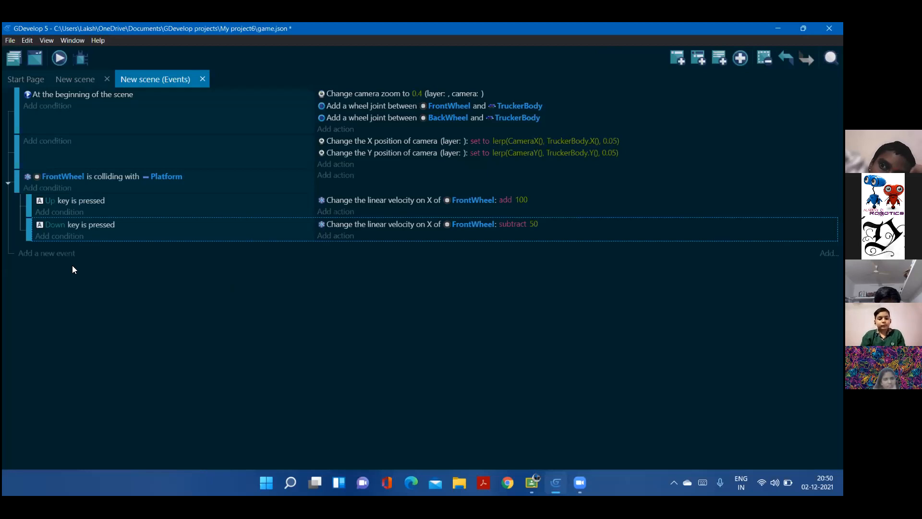
click(87, 77)
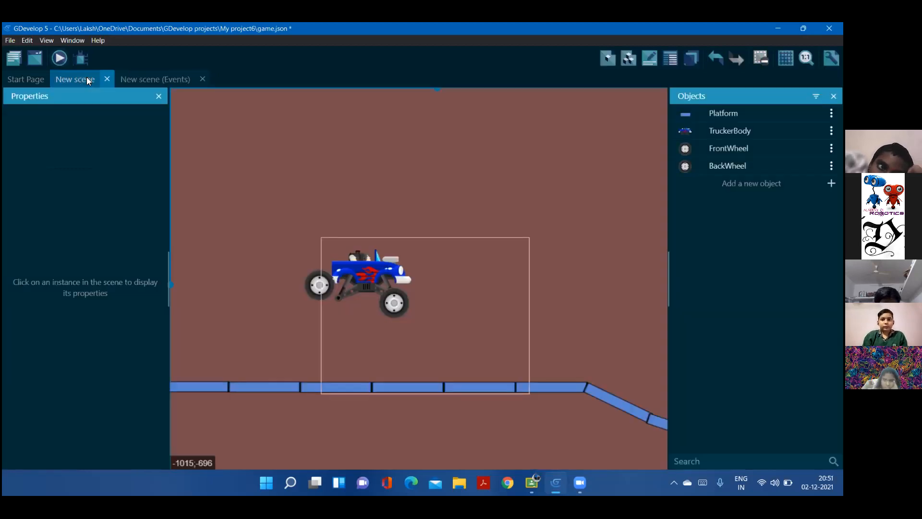
key(ctrl+Return)
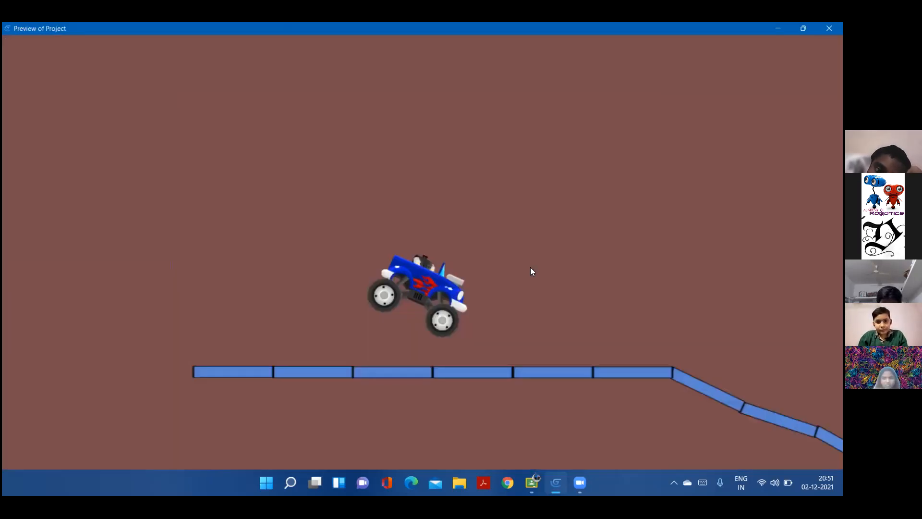
key(Right)
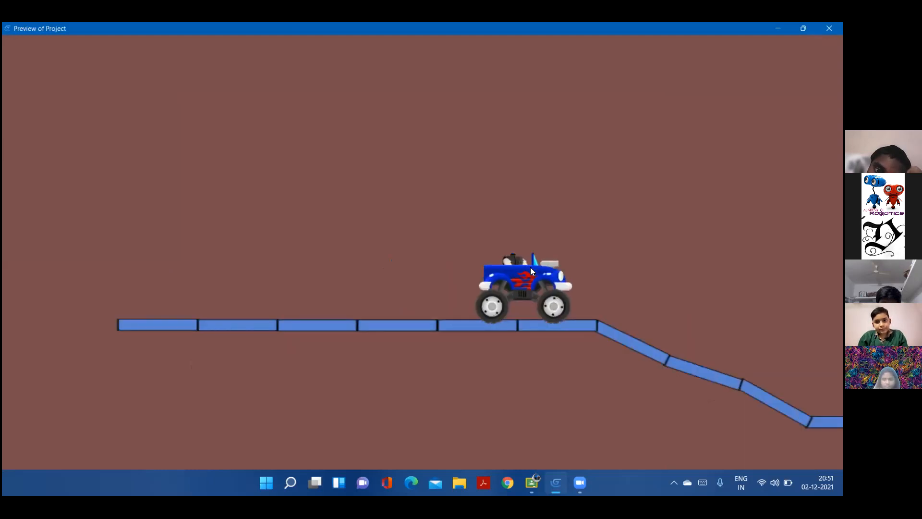
key(Left)
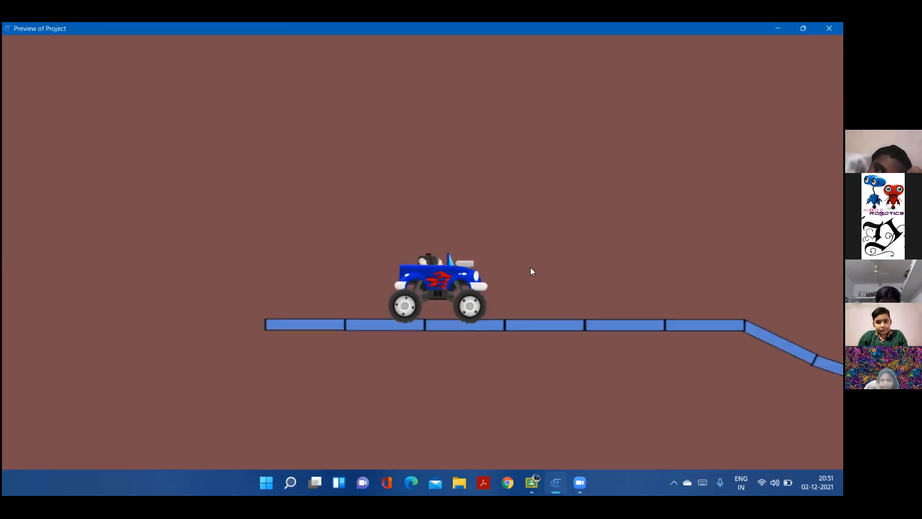
key(Right)
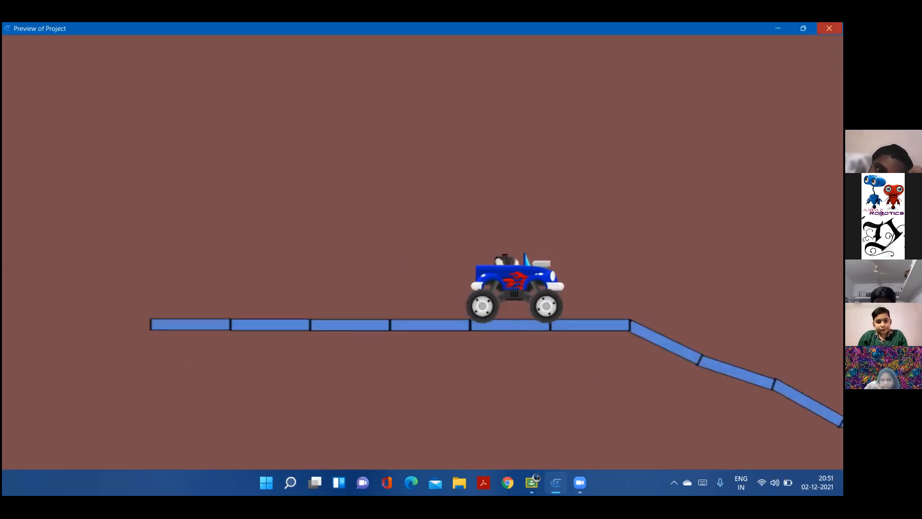
key(alt+Tab)
Nest a third sub-event under the FrontWheel collision event with the condition that the Space key is pressed
click(133, 79)
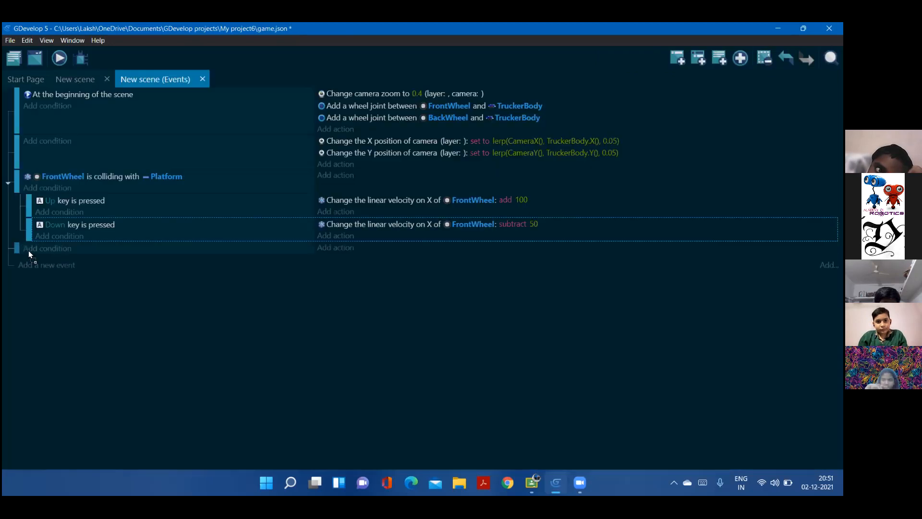
click(28, 249)
click(61, 247)
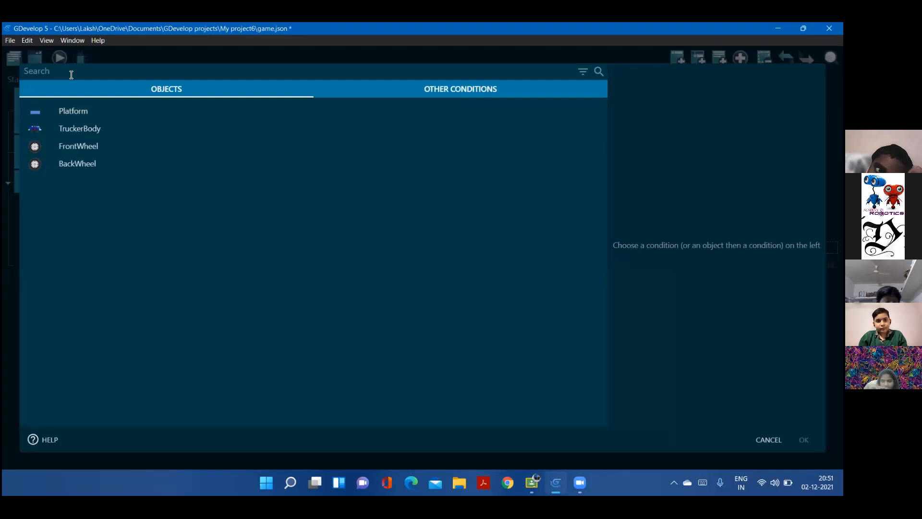
text(sp)
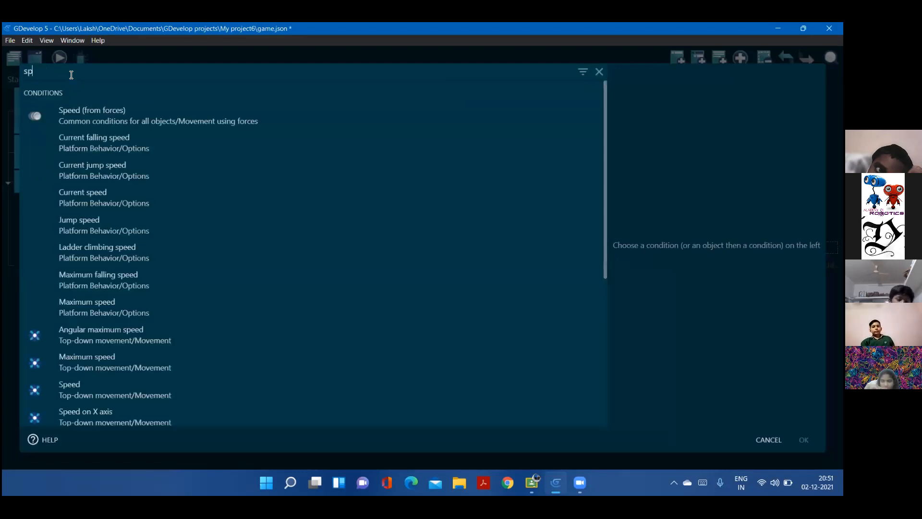
text(ace)
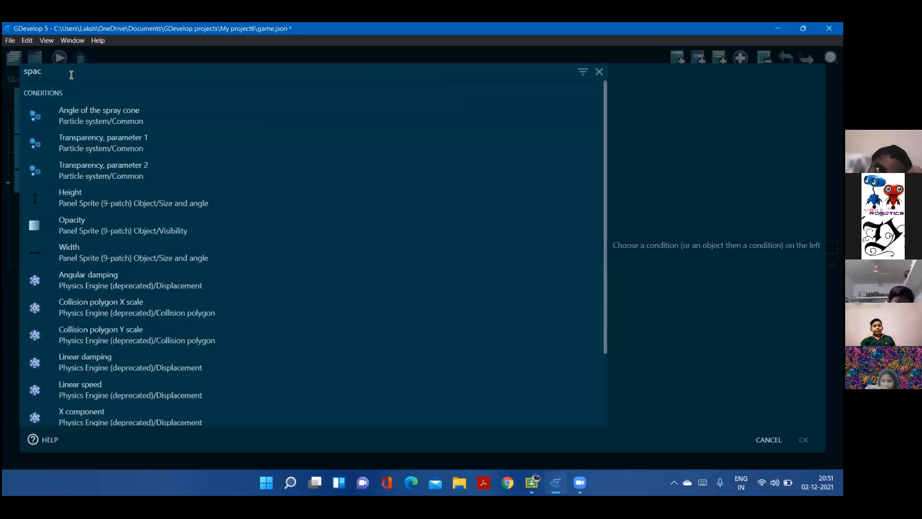
key(ctrl+a)
key(BackSpace)
text(key)
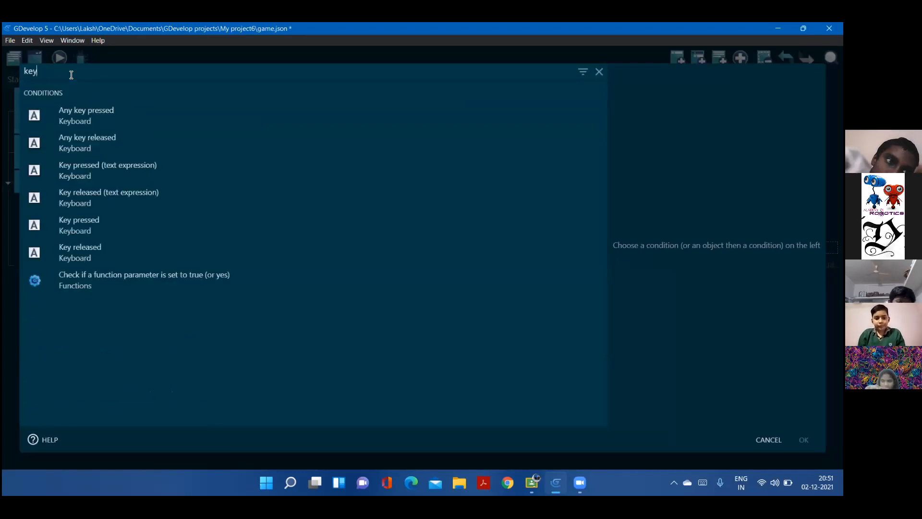
click(355, 224)
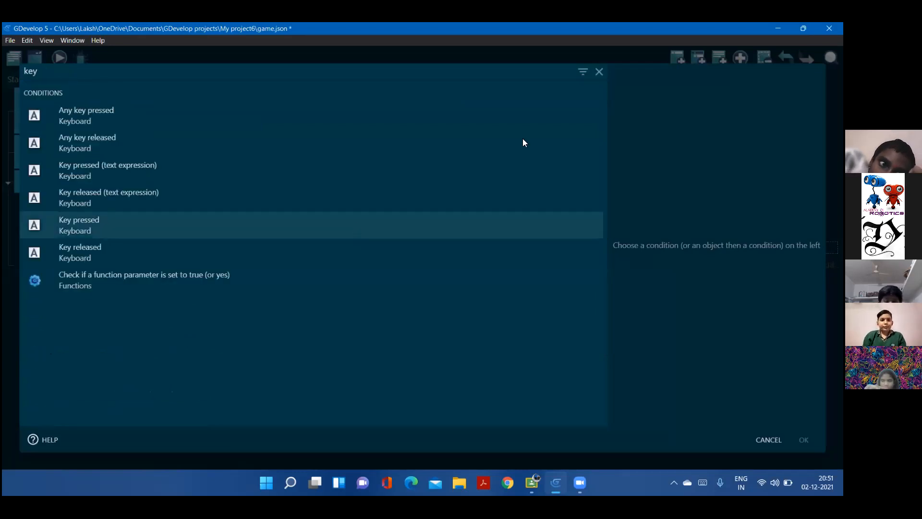
text(sp)
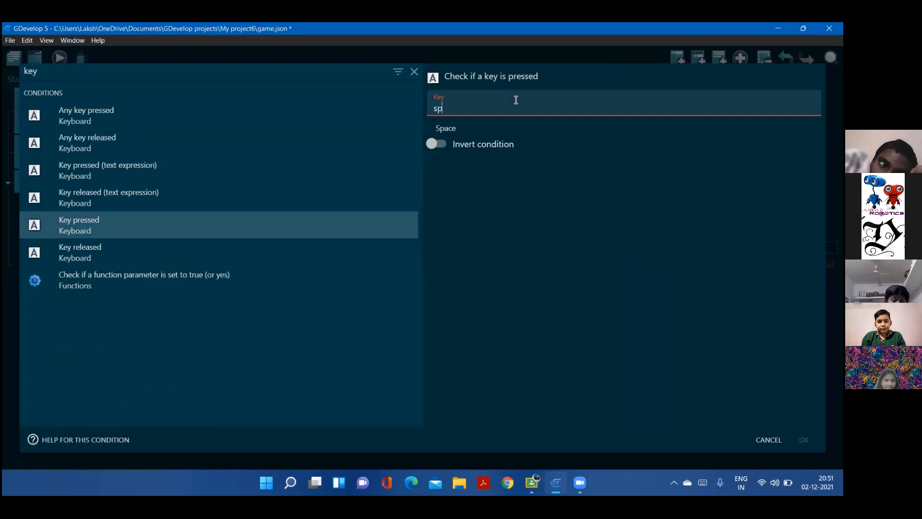
text(ace)
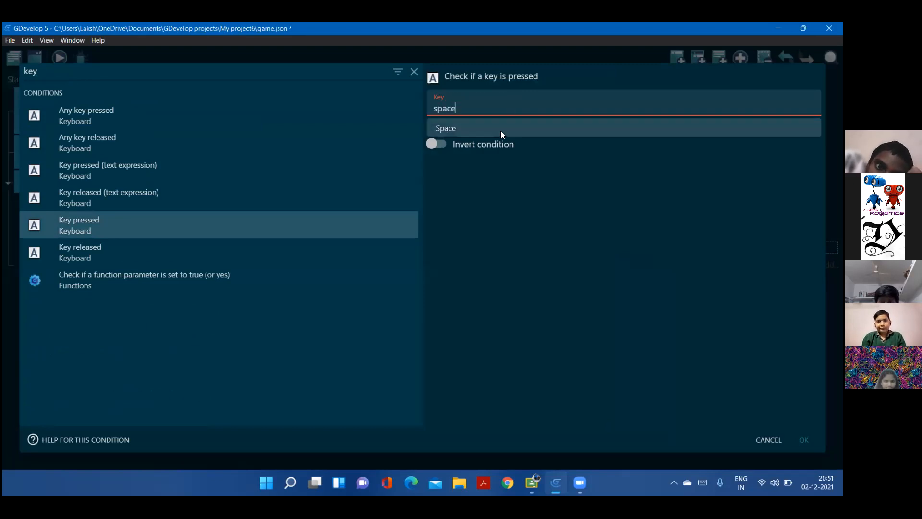
click(445, 128)
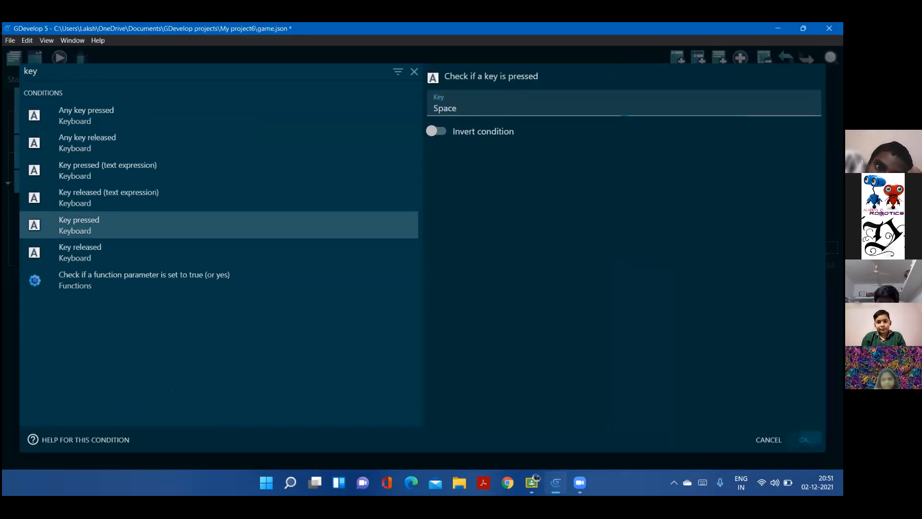
key(Return)
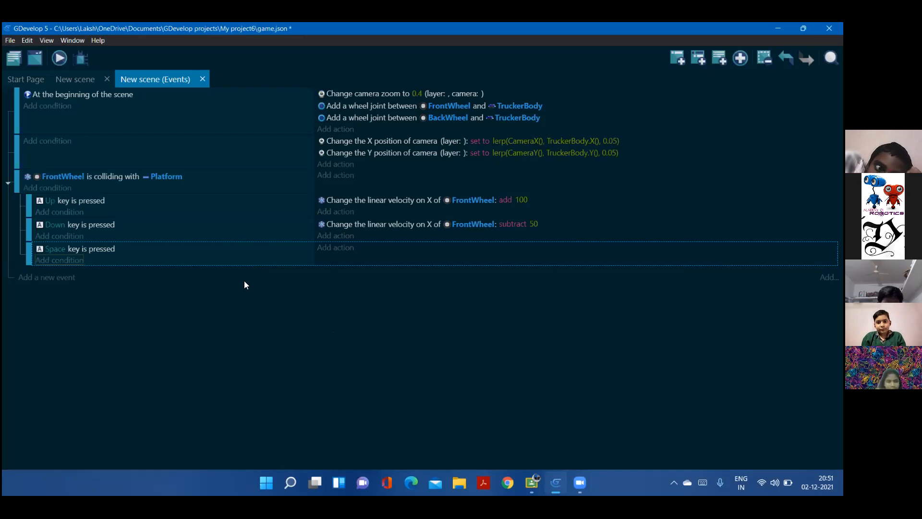
Add the Trigger once while true condition to the Space key sub-event
click(73, 263)
key(Caps_Lock)
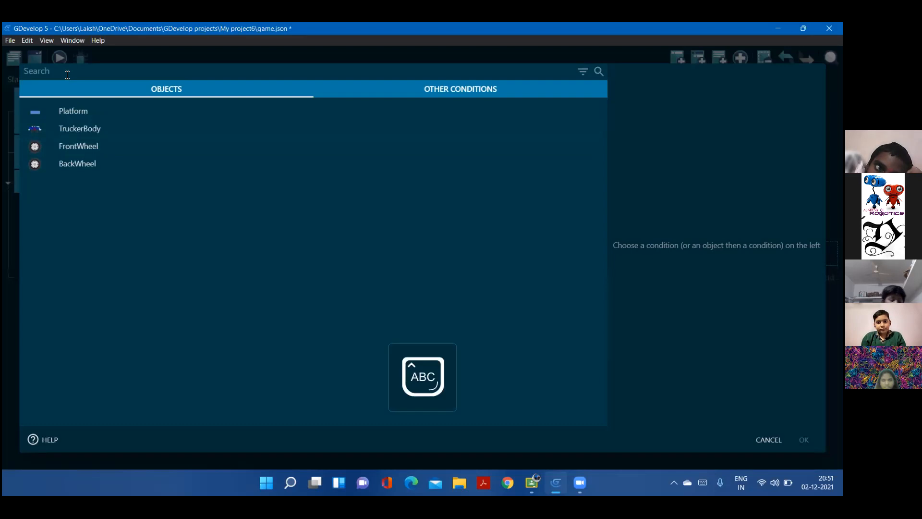
text(T)
key(Caps_Lock)
text(rig)
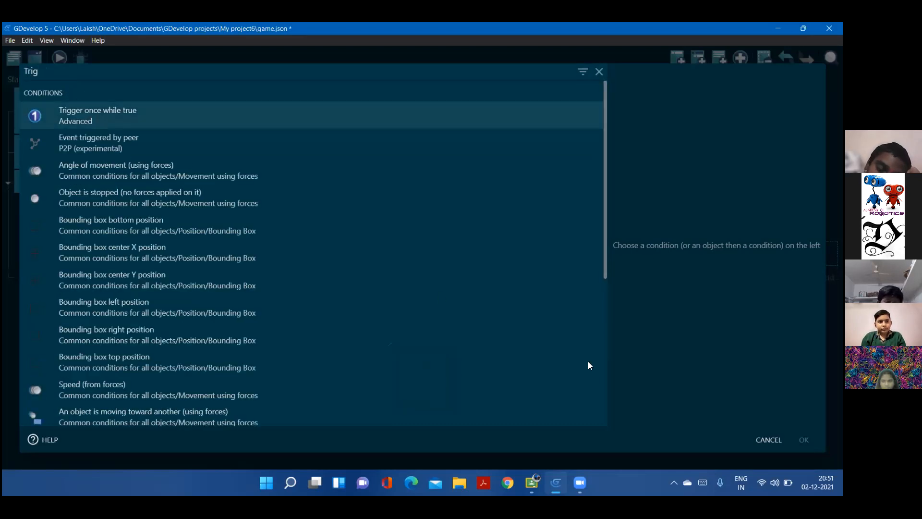
key(Return)
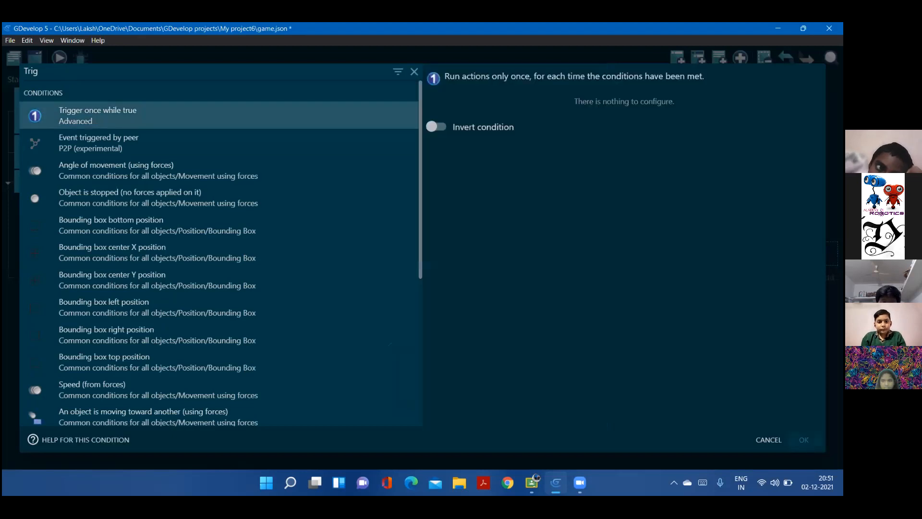
key(Return)
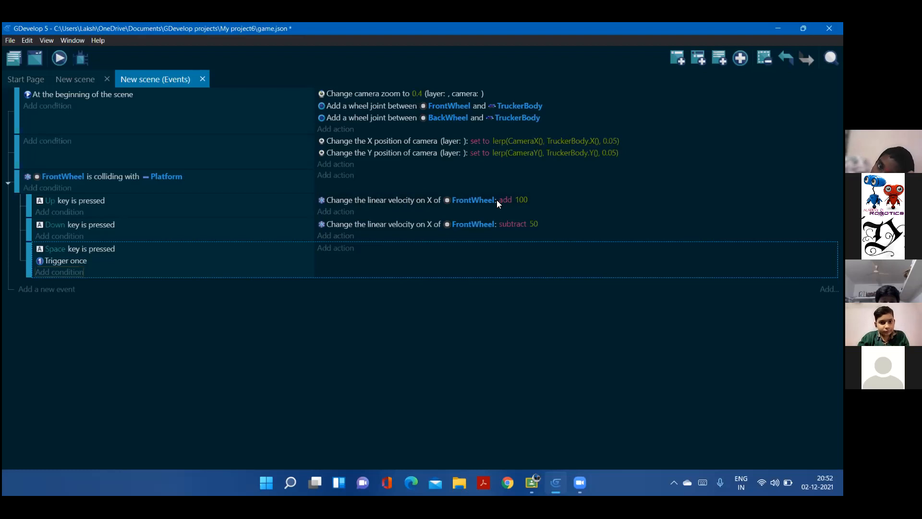
Add an action to the Space key sub-event that sets FrontWheel's linear velocity Y to -1500
click(336, 248)
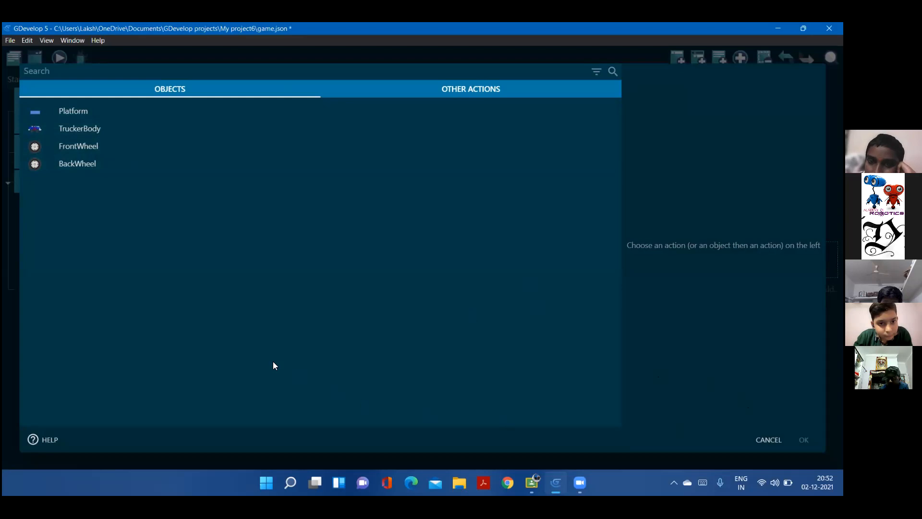
key(Escape)
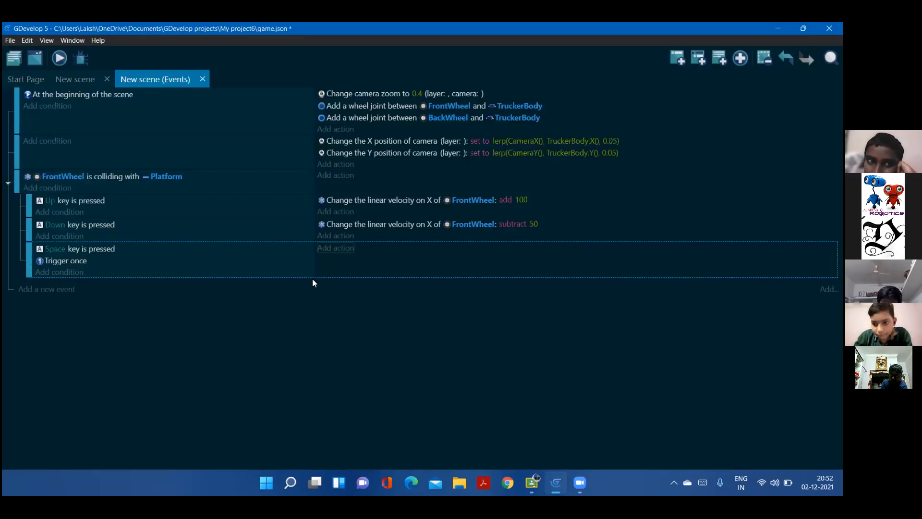
click(344, 251)
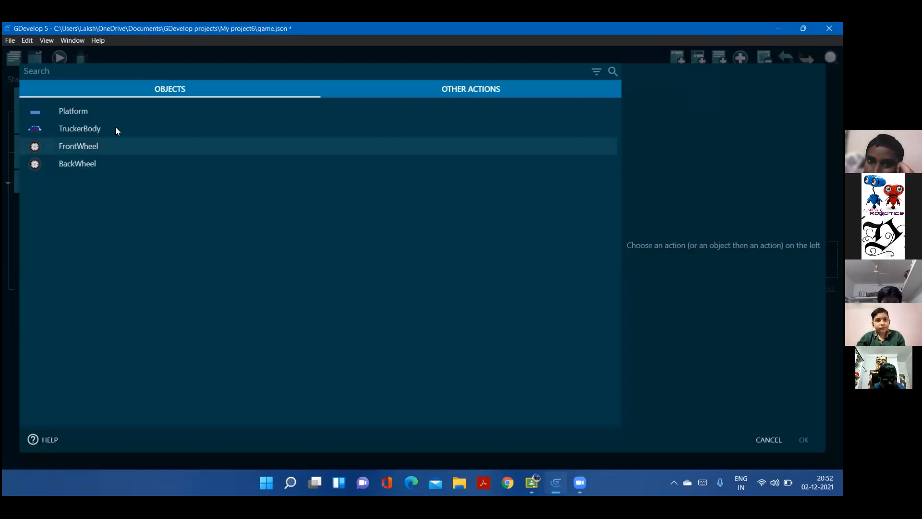
click(103, 144)
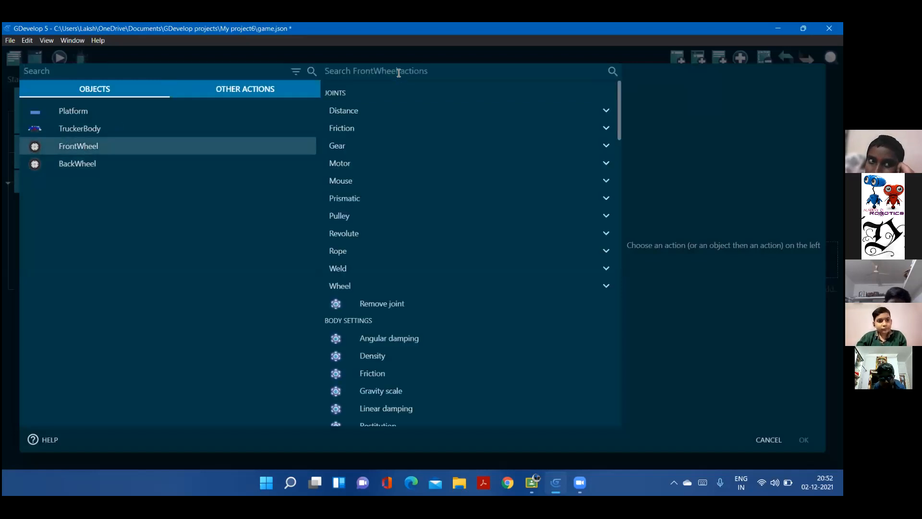
click(399, 73)
text(linea)
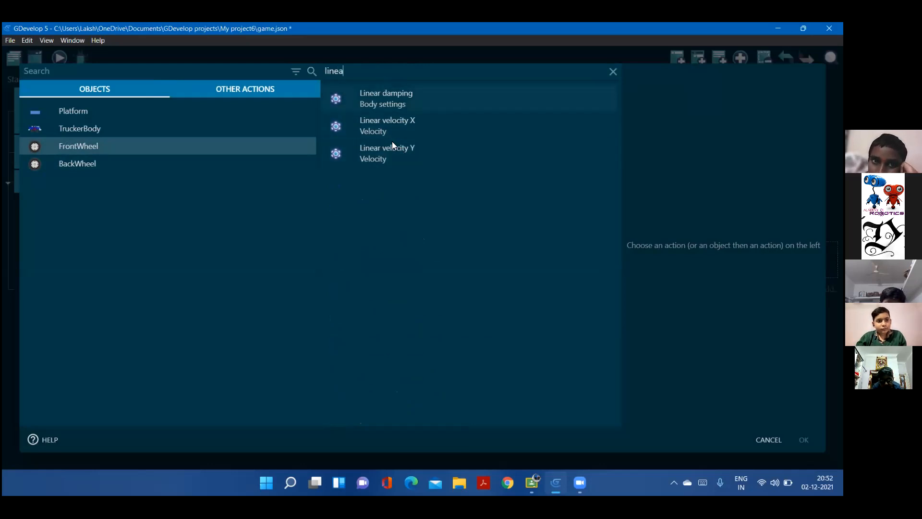
click(394, 152)
click(653, 137)
click(607, 163)
click(608, 159)
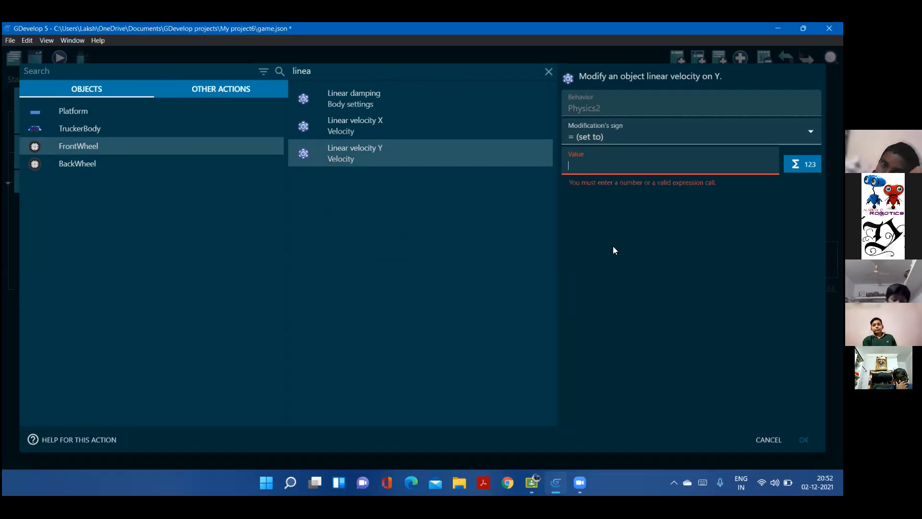
text(-1500)
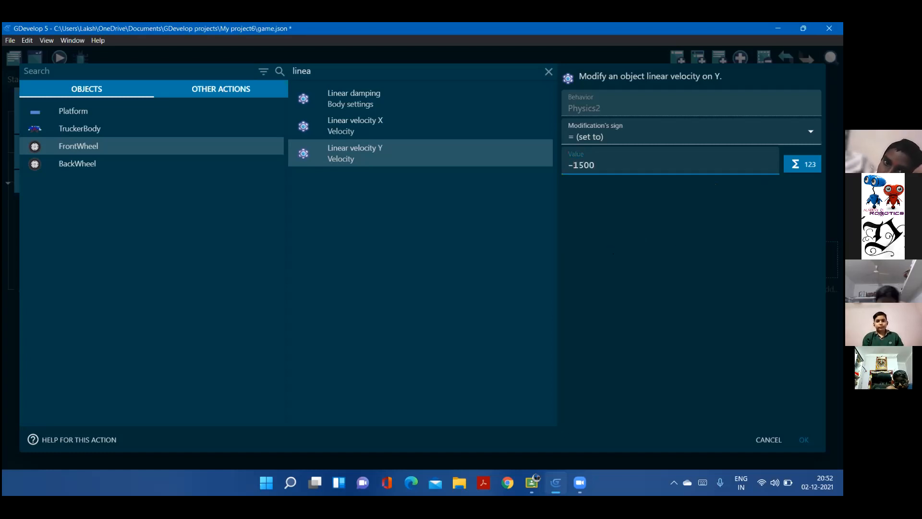
key(Return)
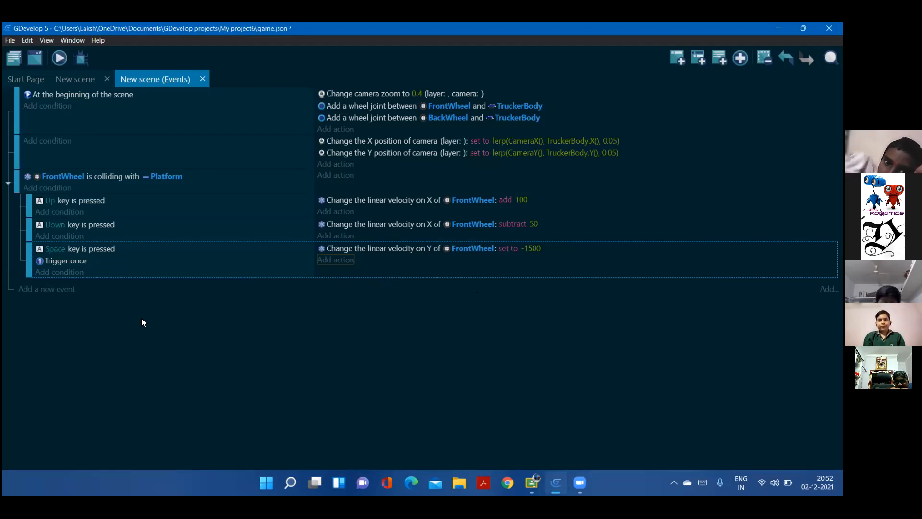
Preview the scene in a maximized window, test the truck's controls in both directions, and close the preview
click(69, 76)
click(59, 58)
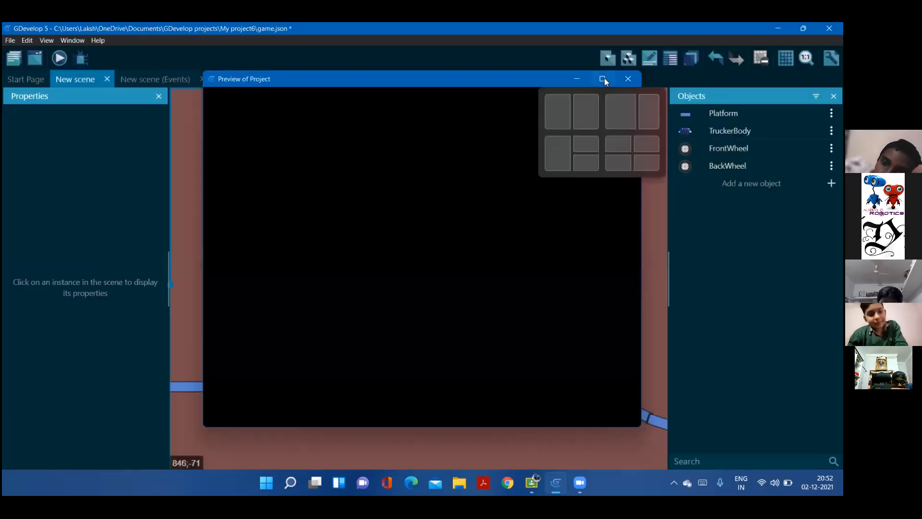
click(605, 78)
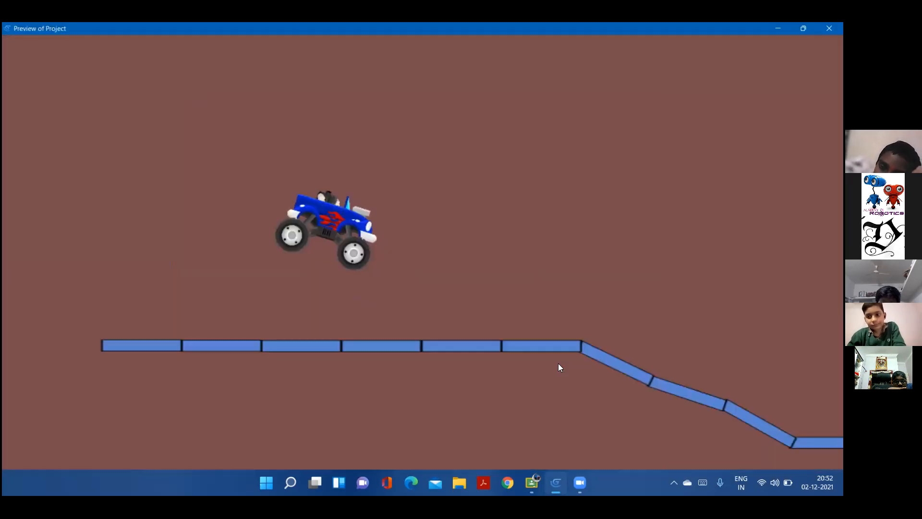
key(Right)
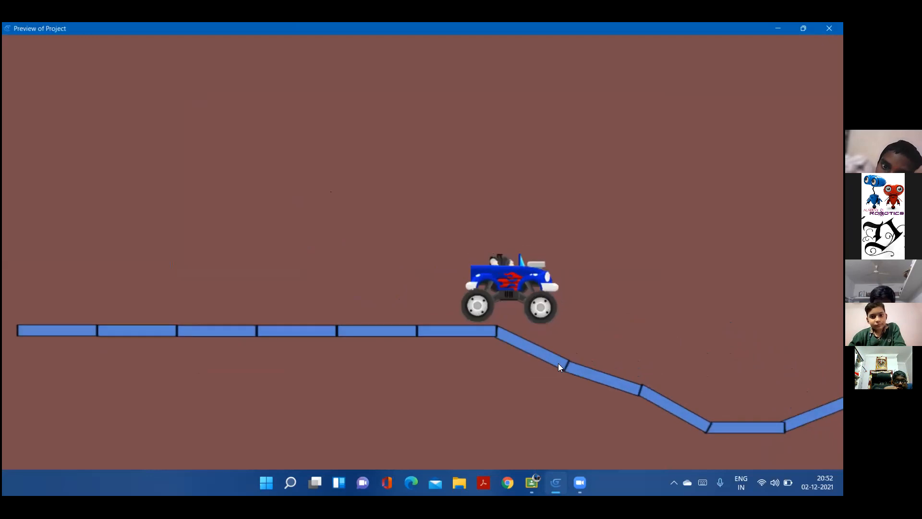
key(Left)
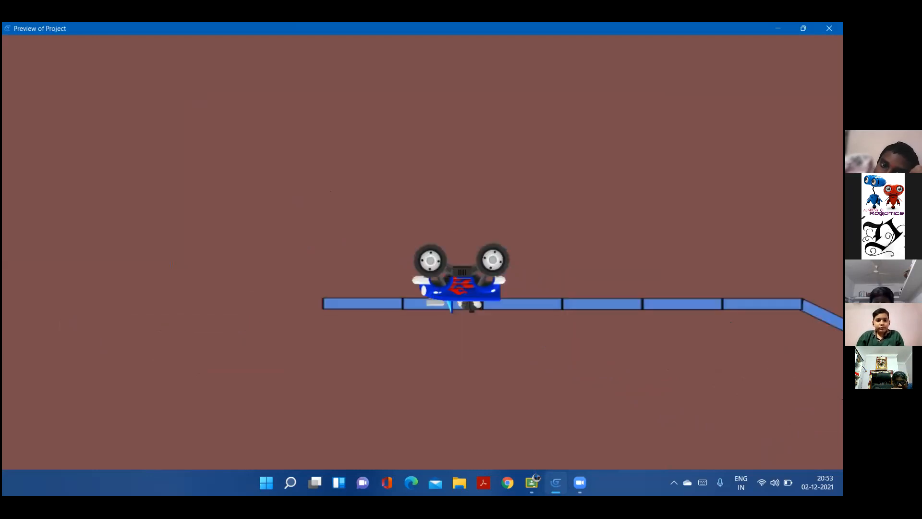
click(829, 28)
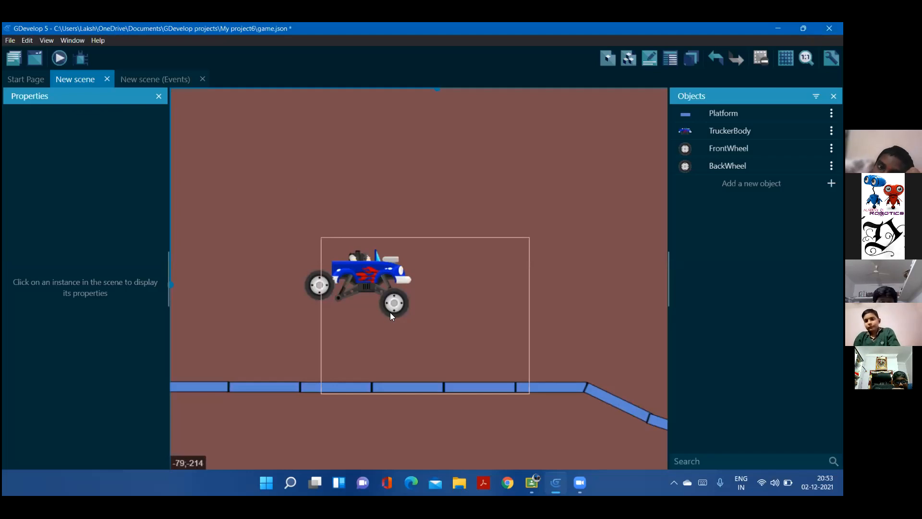
Move the BackWheel instance into place beneath the rear of the truck body, at about X 59, Y 247
click(323, 285)
drag(320, 285, 337, 301)
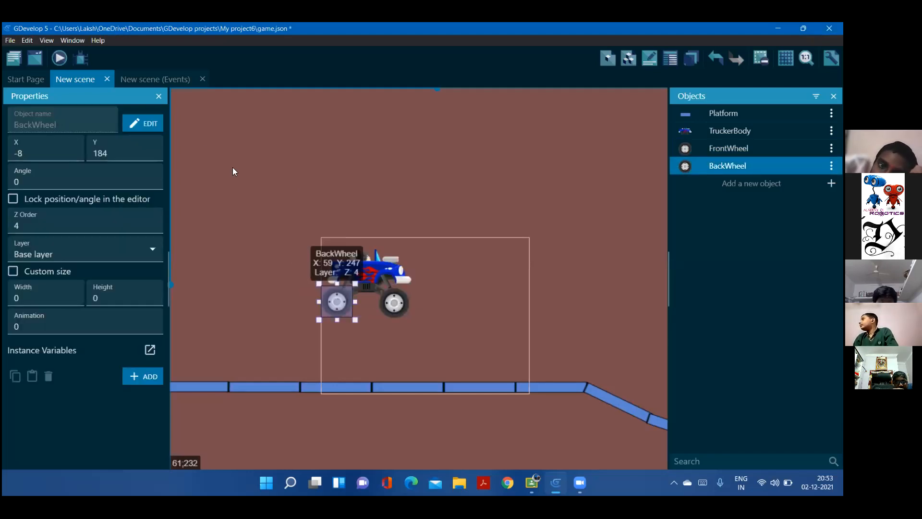
click(205, 133)
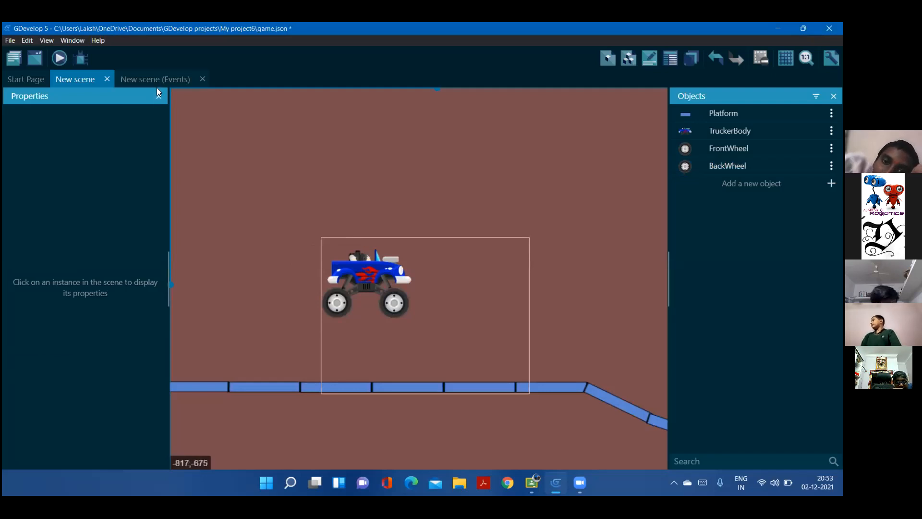
Close and restore the Properties pane, then adjust the widths of the Properties and Objects panes
click(159, 96)
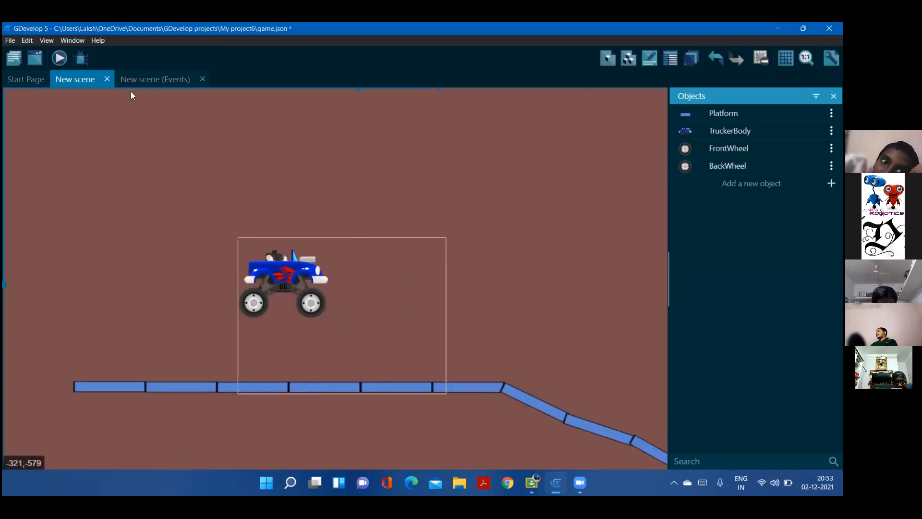
click(176, 136)
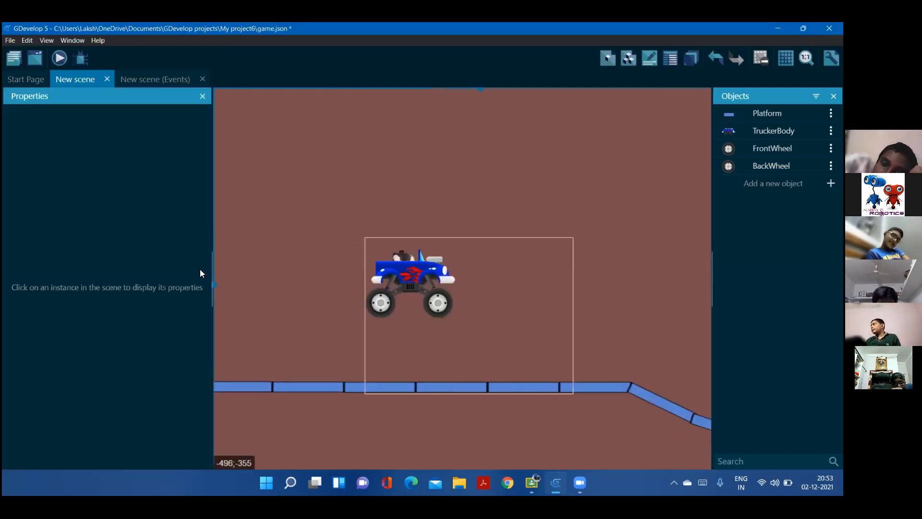
drag(175, 272, 154, 278)
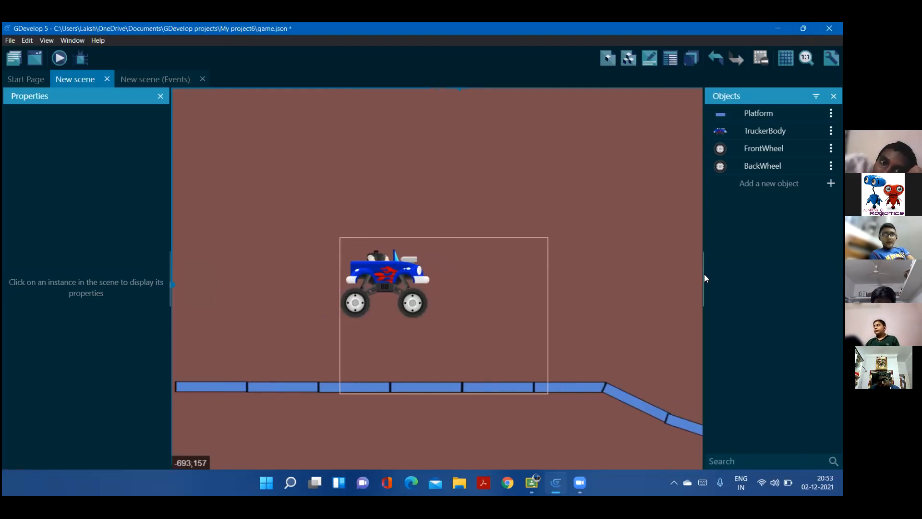
mouse_move(705, 274)
mouse_down()
mouse_move(682, 277)
mouse_move(691, 277)
mouse_up()
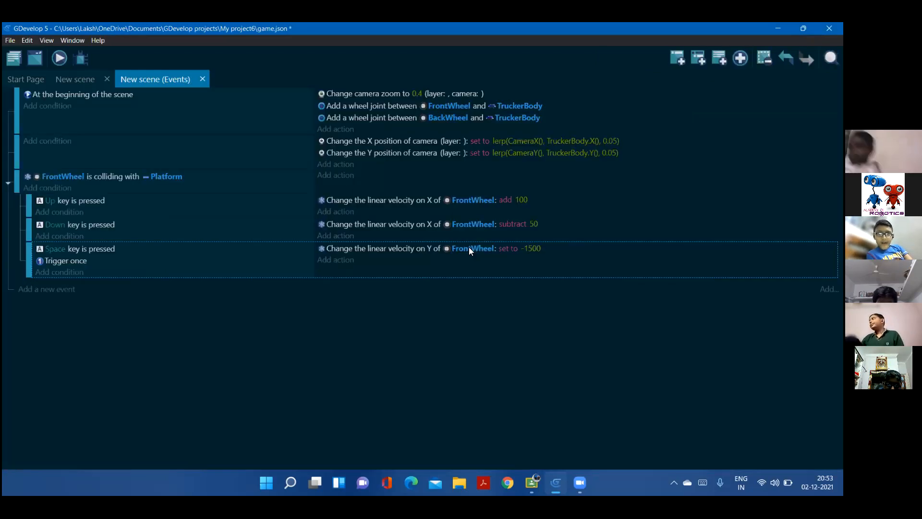
Change the object of the Space key sub-event's linear velocity Y action to TruckerBody
click(468, 247)
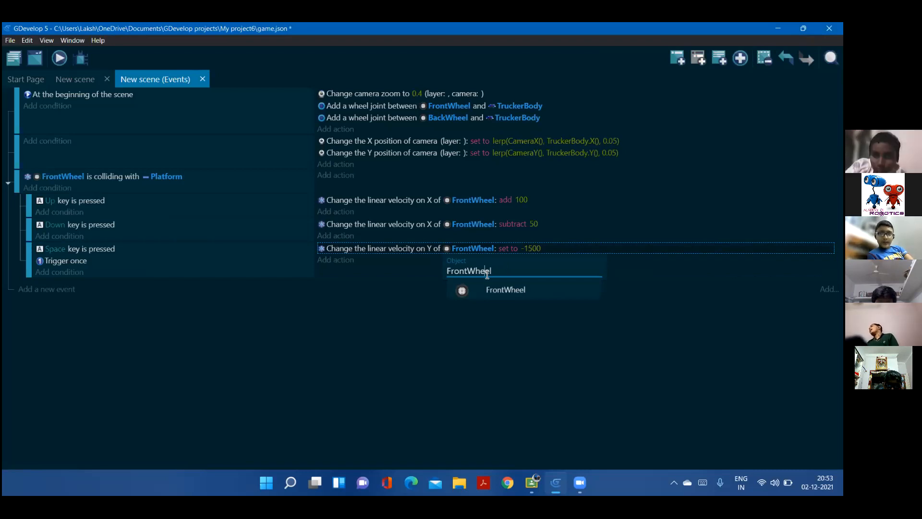
drag(453, 269, 516, 267)
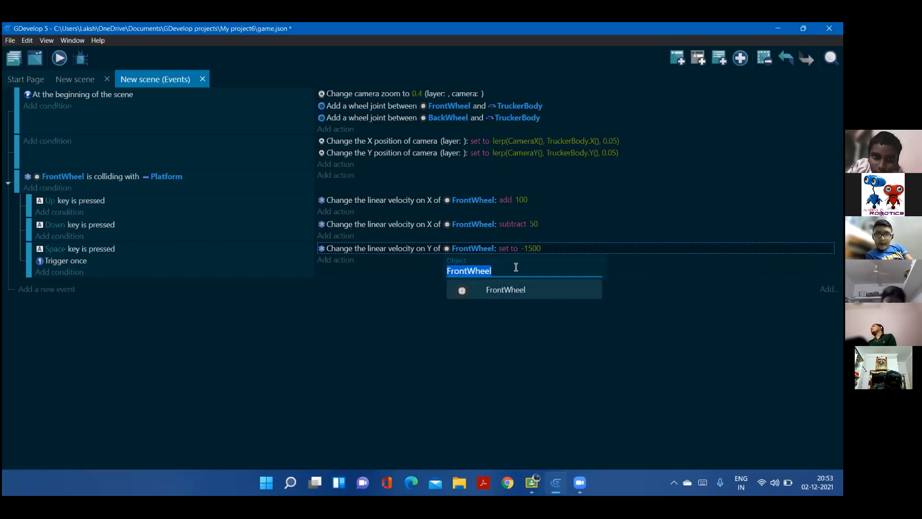
key(BackSpace)
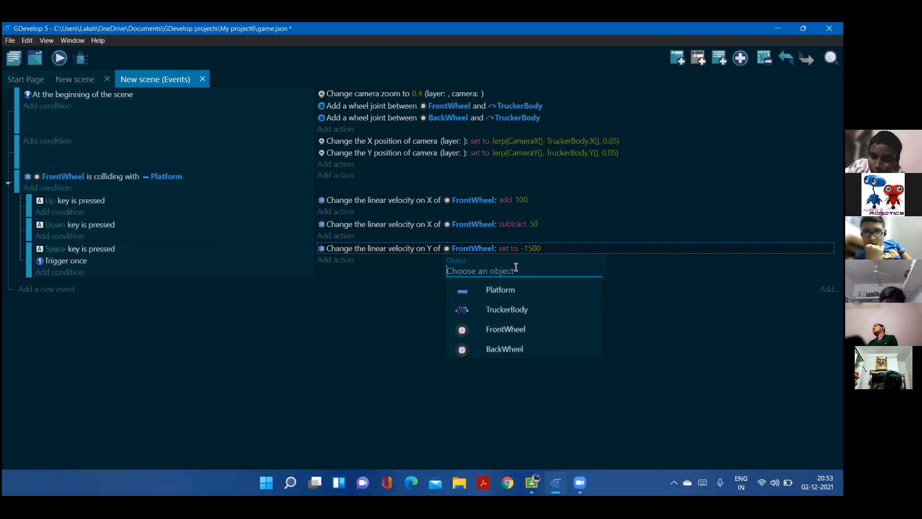
text(tr)
click(503, 289)
Rotate the third descending platform to about 21.8° and realign it and the two platforms after it into a continuous track
click(87, 80)
middle_drag(608, 354, 346, 179)
middle_drag(445, 333, 374, 350)
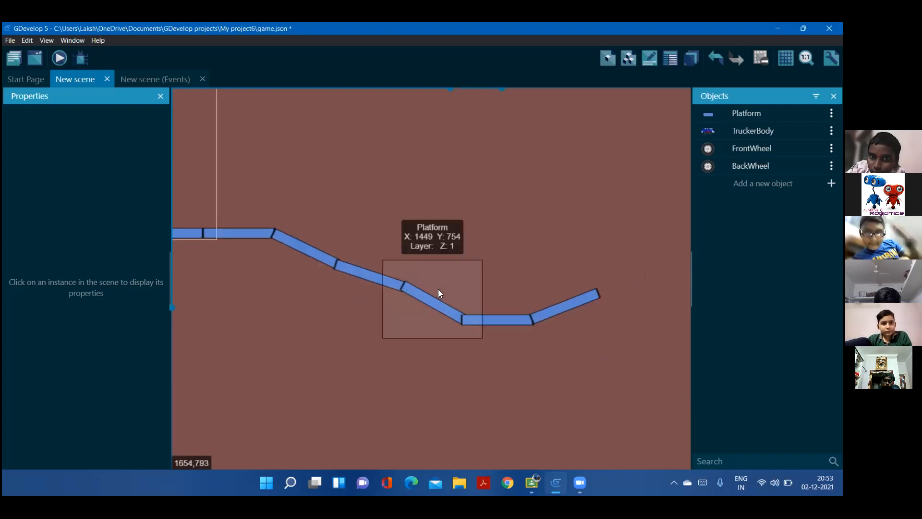
click(433, 277)
drag(425, 241, 421, 242)
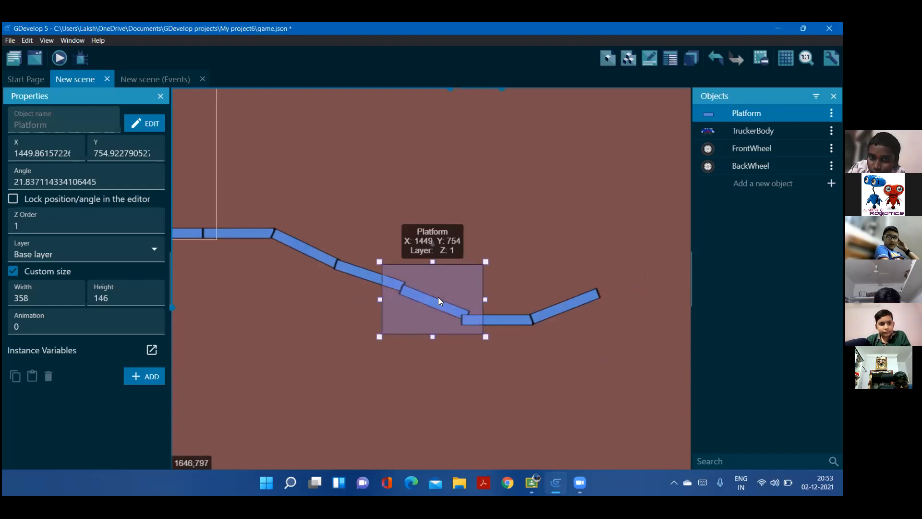
drag(441, 301, 441, 298)
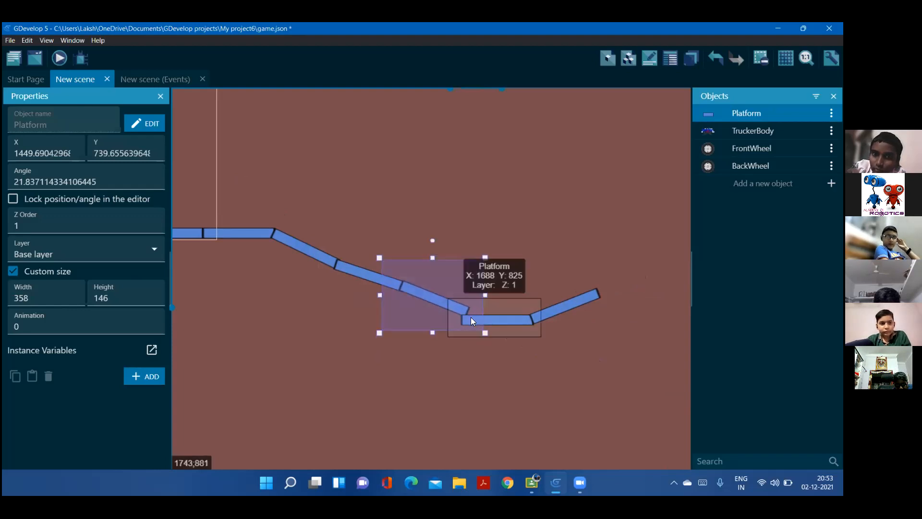
drag(491, 320, 494, 308)
drag(558, 305, 561, 299)
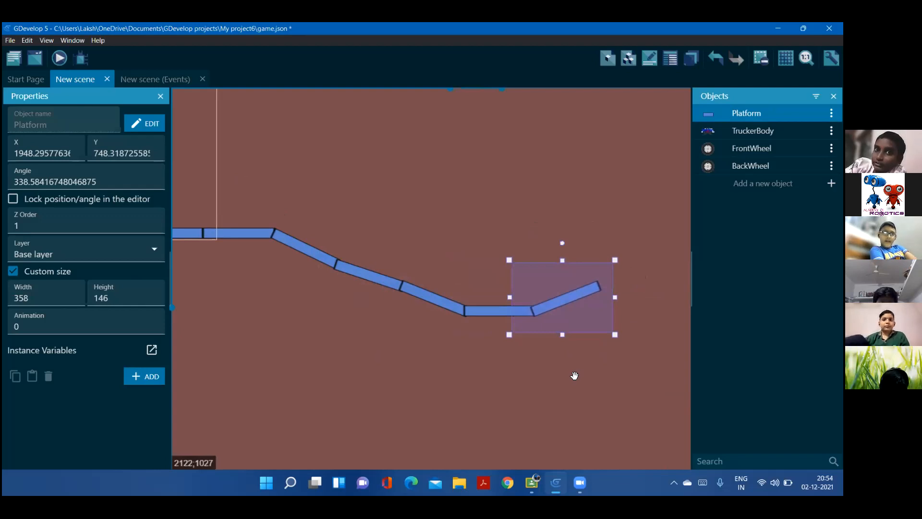
Slightly adjust the rotation of the last rising platform at the end of the track
middle_drag(331, 341, 147, 295)
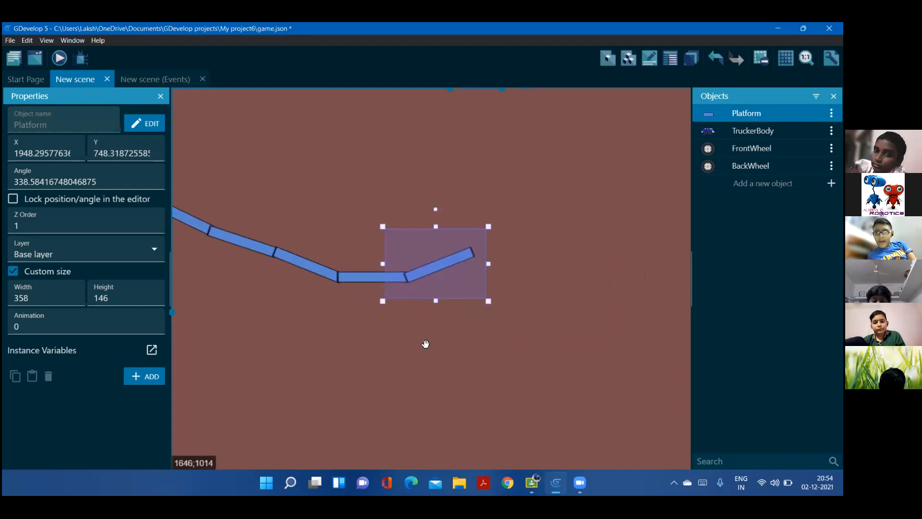
middle_drag(523, 370, 372, 302)
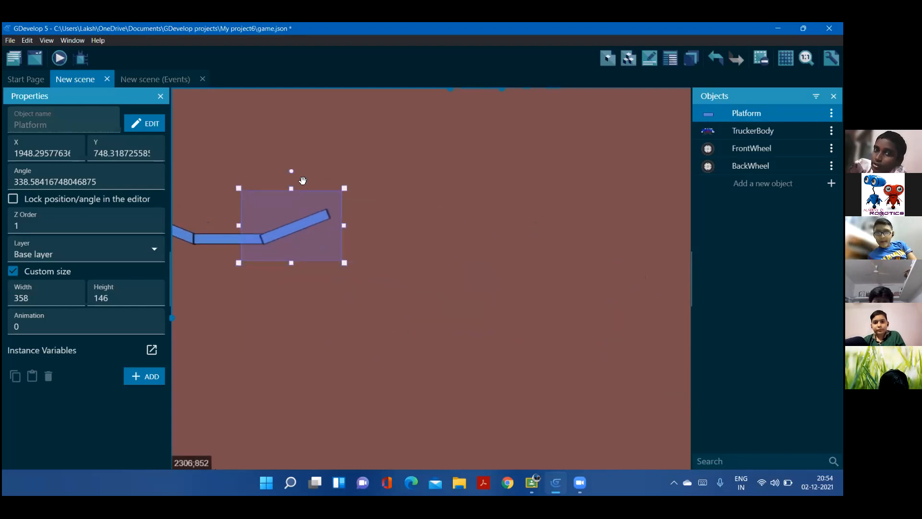
middle_drag(288, 164, 291, 164)
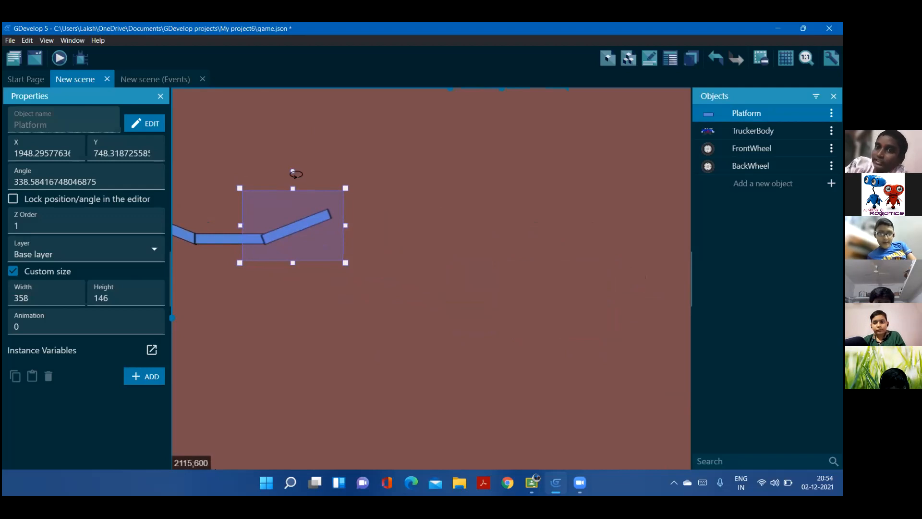
drag(294, 174, 297, 174)
Paste two flat platform copies into the empty area beyond the end of the track
click(451, 352)
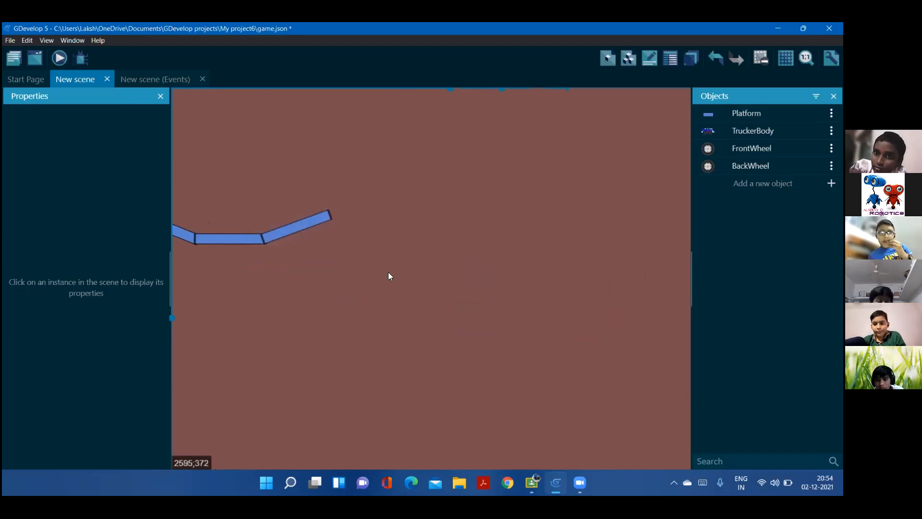
key(ctrl+v)
click(276, 255)
drag(370, 281, 477, 338)
key(ctrl+v)
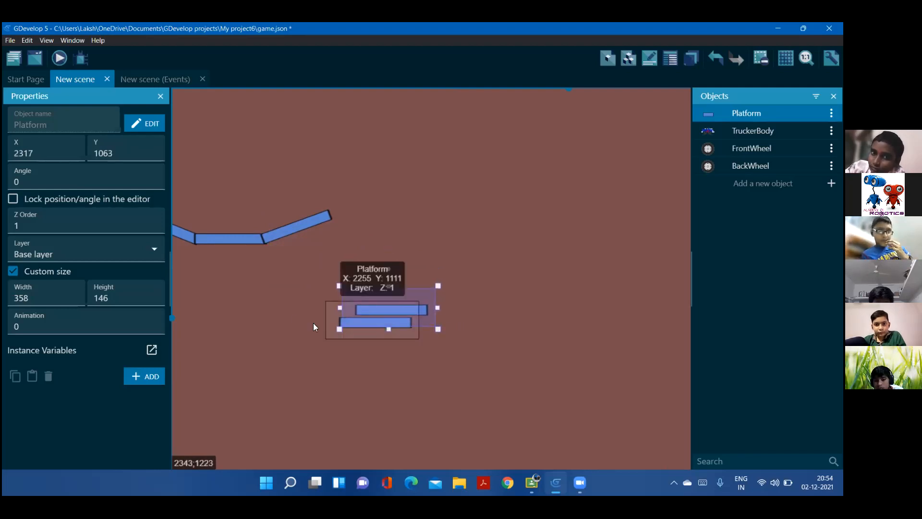
Line up the two flat platform copies end to end as a lower row beyond the rising platform at the track's end
click(365, 355)
drag(349, 336, 392, 332)
drag(501, 311, 516, 324)
middle_drag(525, 351, 384, 298)
drag(384, 298, 389, 301)
drag(317, 286, 366, 292)
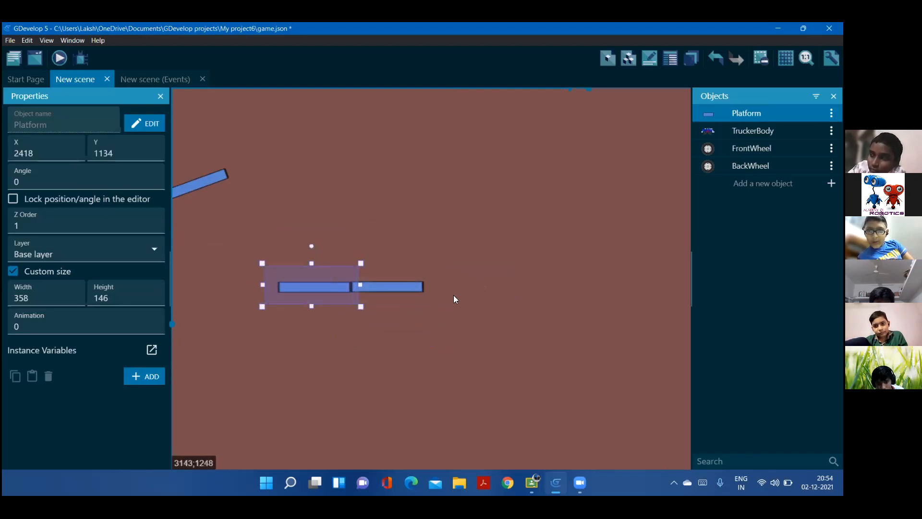
Paste more platform copies and join them to the far end of the lower row, extending it to four platforms
key(ctrl+z)
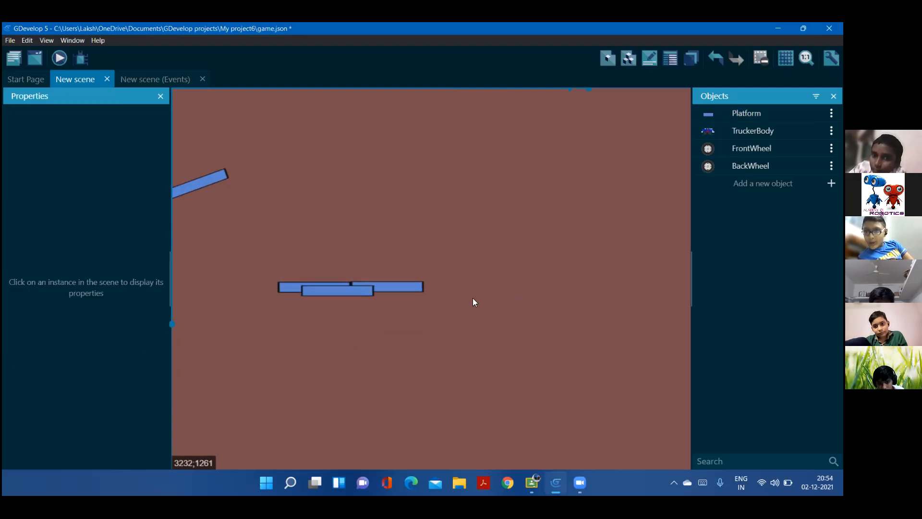
drag(352, 294, 515, 296)
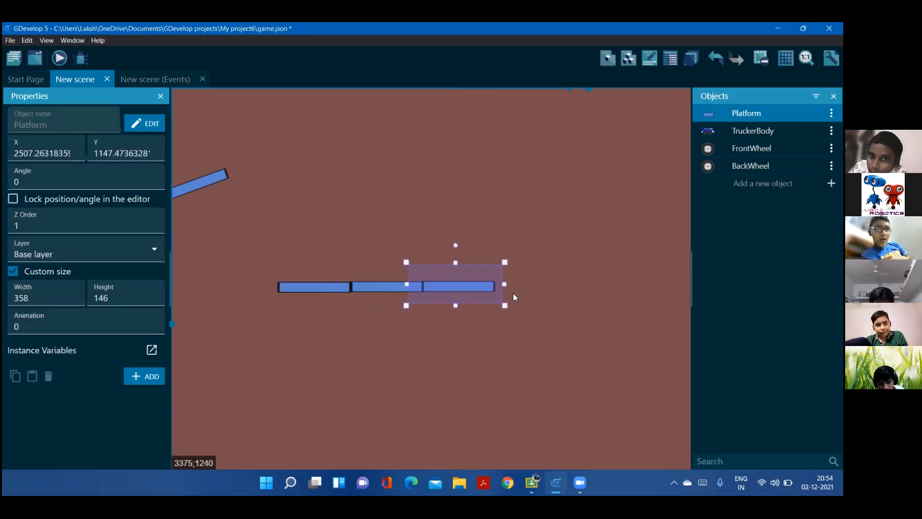
key(ctrl+z)
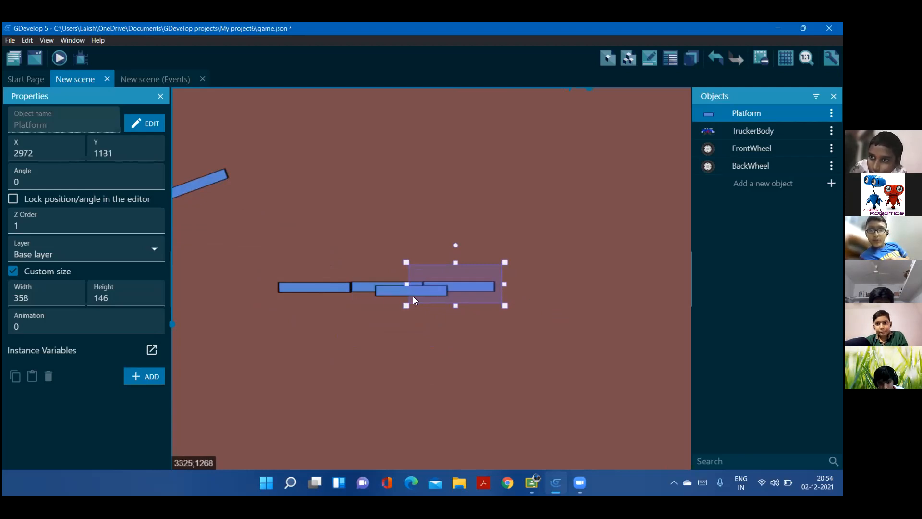
key(ctrl+z)
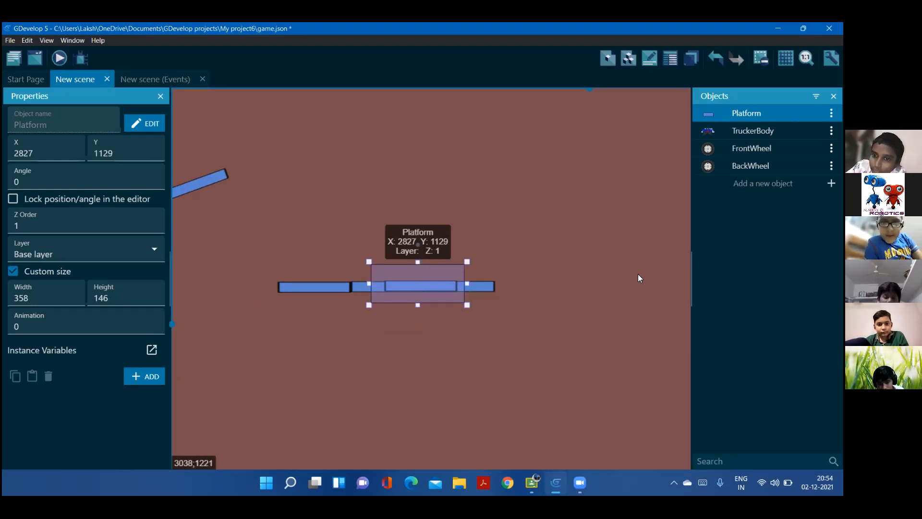
drag(397, 323, 506, 292)
middle_drag(473, 333, 322, 334)
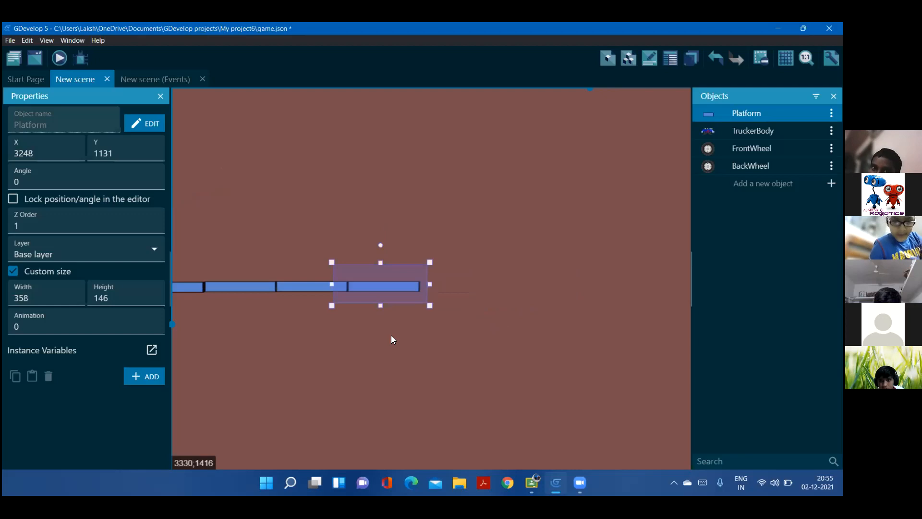
Paste another platform copy beyond the lower row's end and rotate it nearly upright, to about 269.5°
key(Delete)
drag(252, 327, 485, 298)
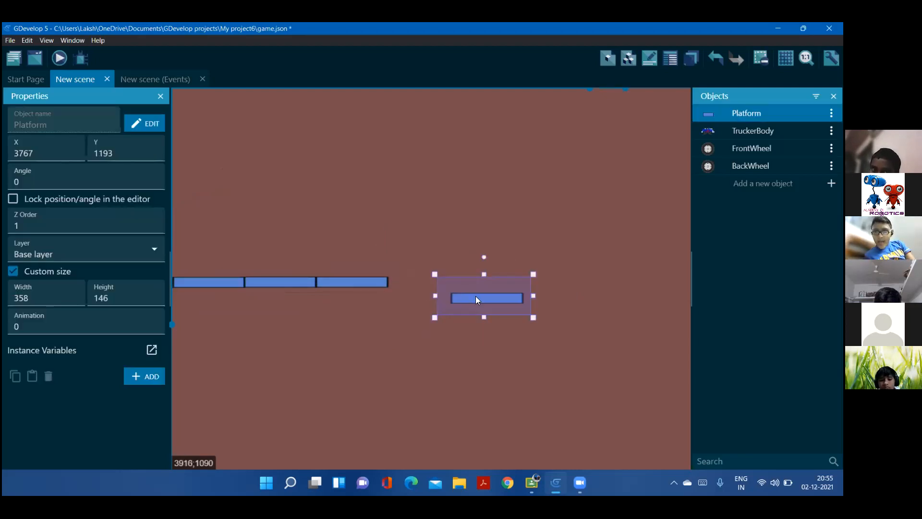
click(469, 256)
click(481, 277)
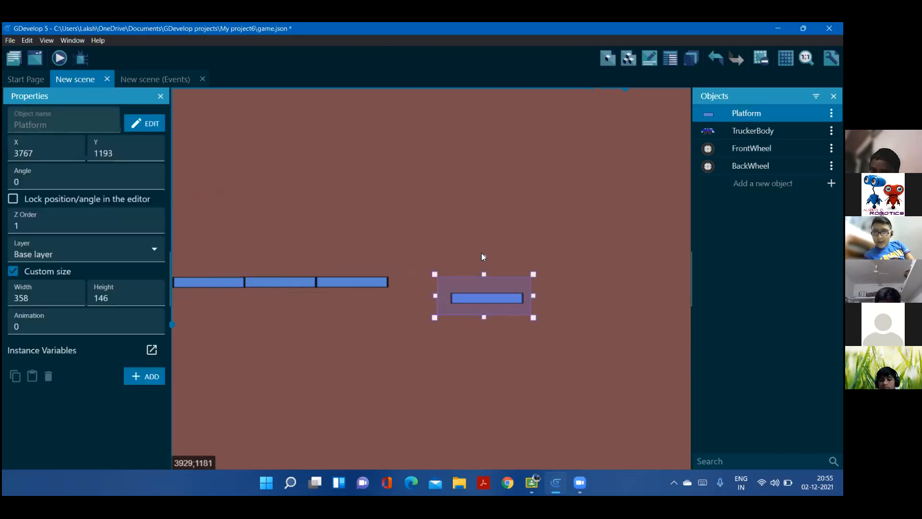
drag(486, 260, 438, 269)
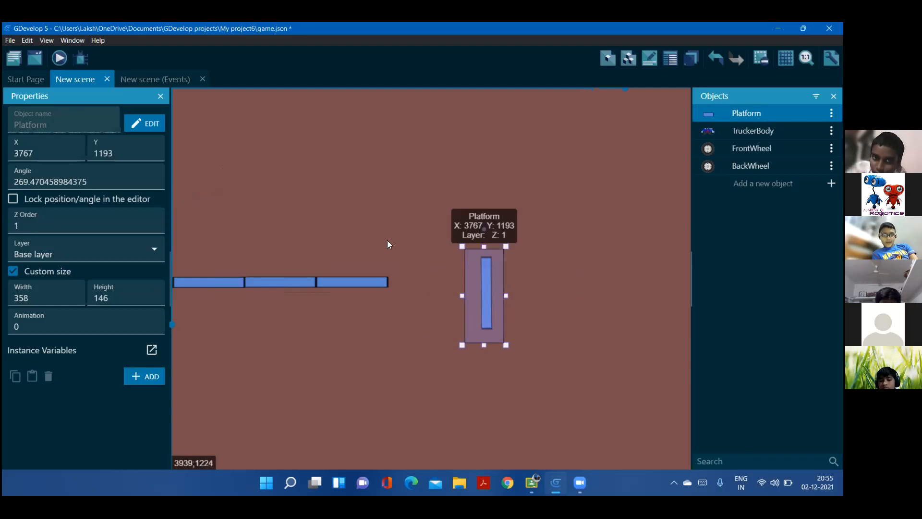
Move the upright platform against the far end of the lower row as a wall and set its angle to 270
drag(482, 284, 388, 244)
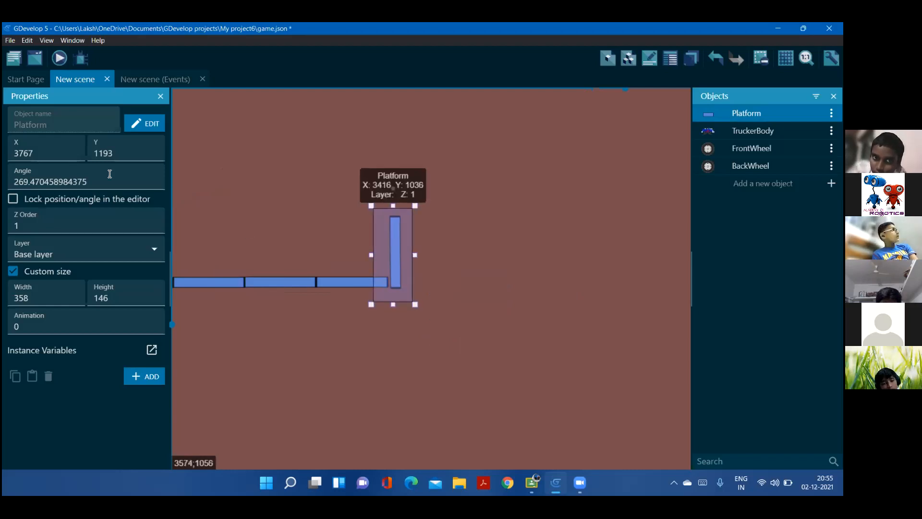
drag(89, 182, 20, 188)
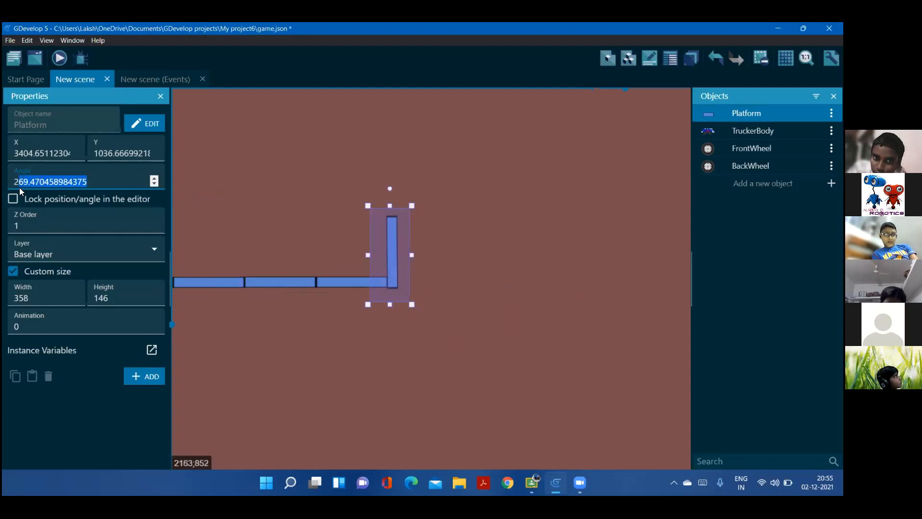
text(70)
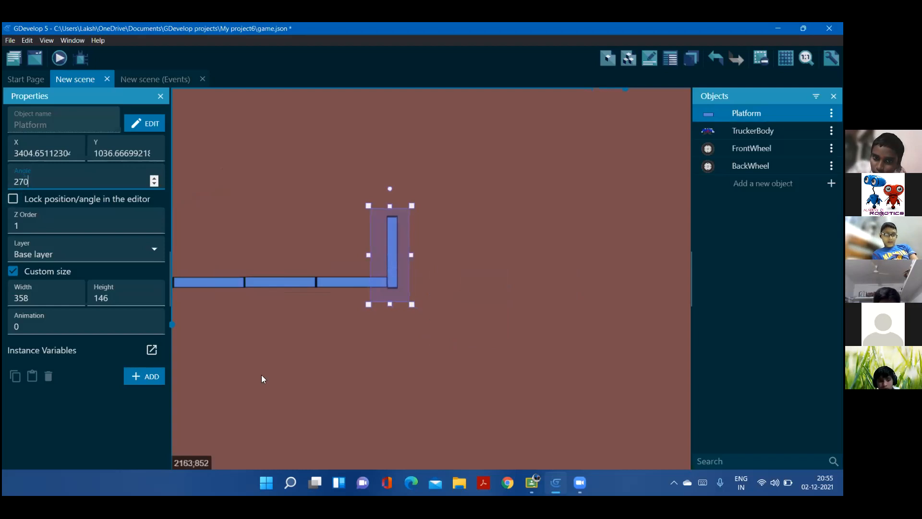
click(256, 198)
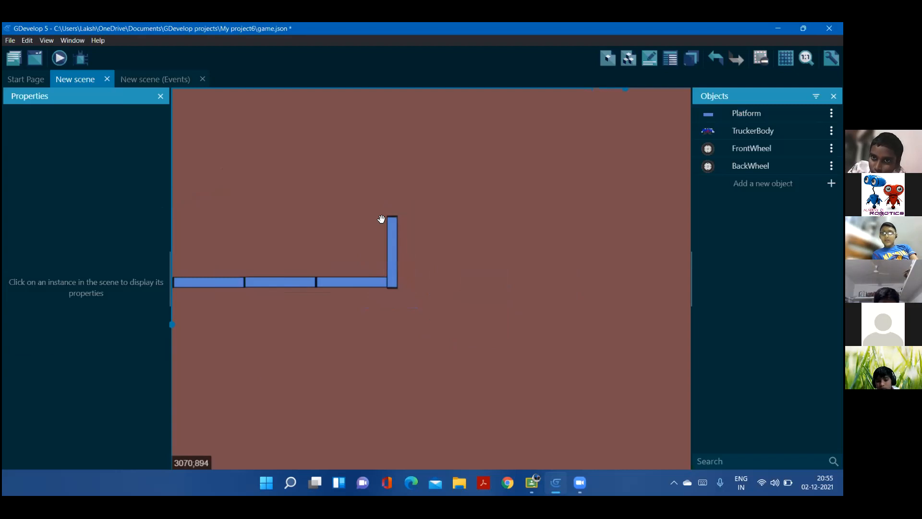
Check the extended track back to the truck's starting point and launch a preview of the game
scroll(457, 233, up, 5)
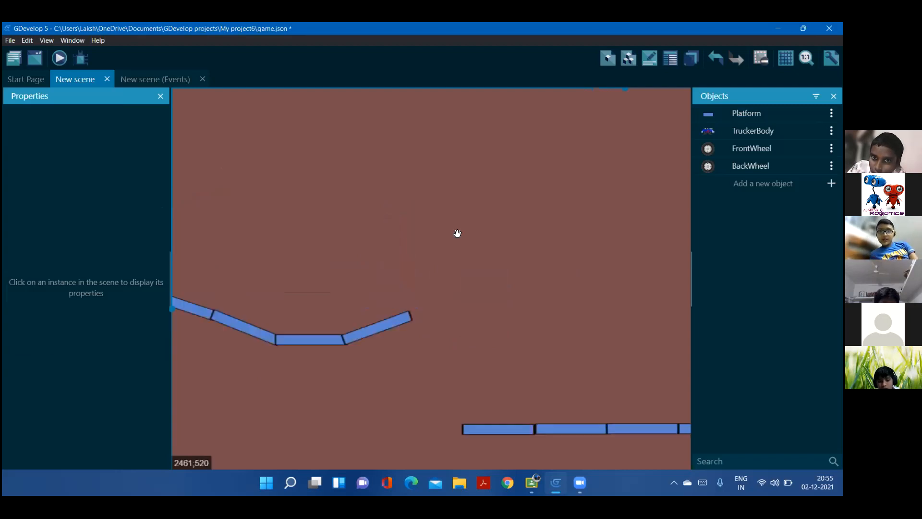
scroll(458, 233, left, 1)
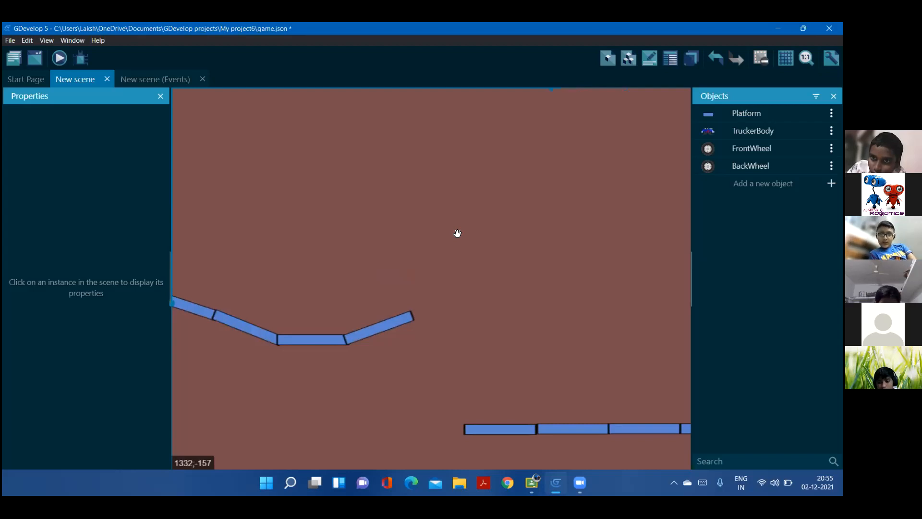
drag(291, 192, 617, 279)
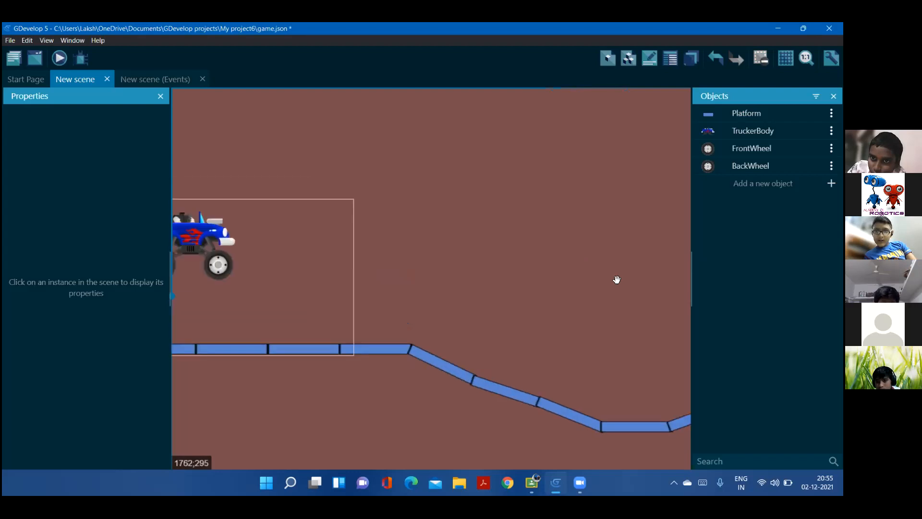
click(59, 58)
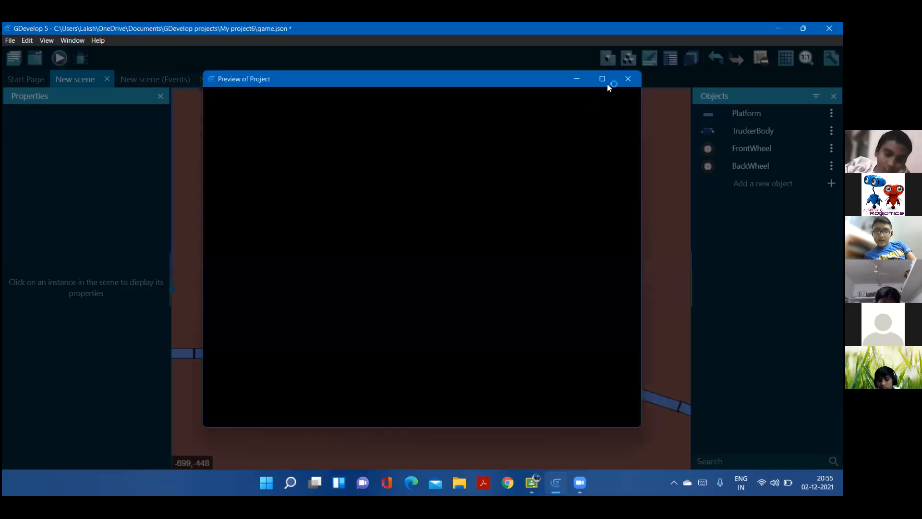
click(607, 83)
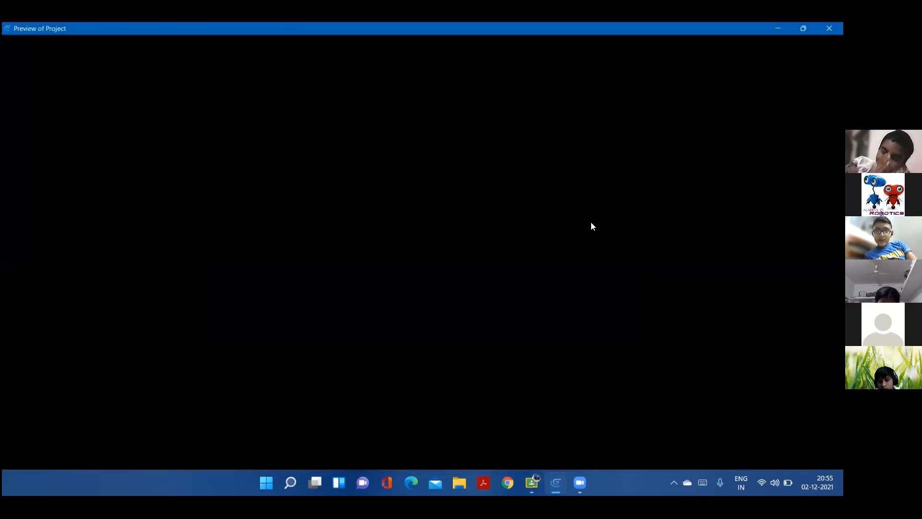
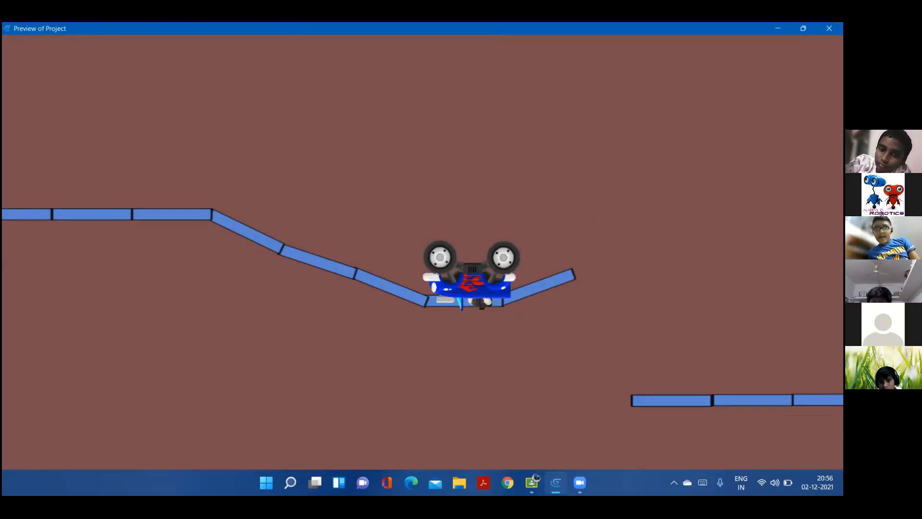
Close the preview, then lower the second downhill platform and rotate it to about 26.7° to line up with the slope above
key(alt+F4)
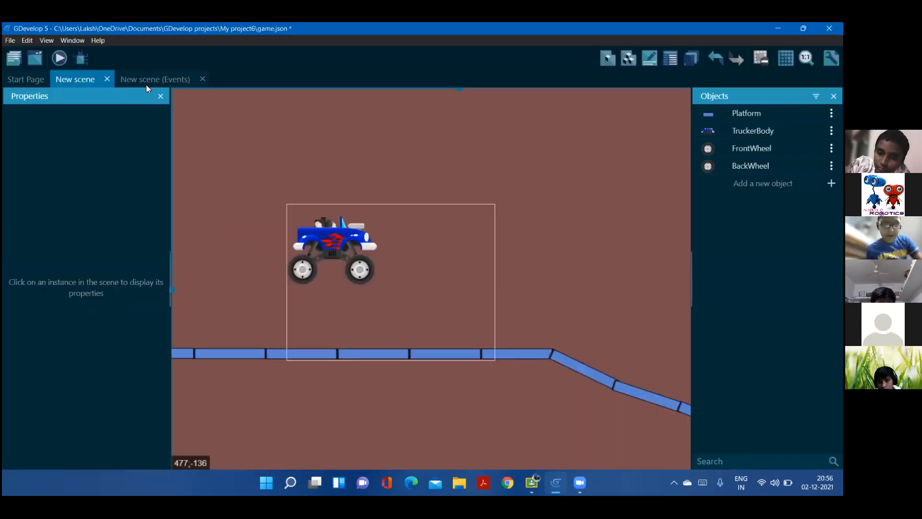
middle_drag(561, 256, 390, 159)
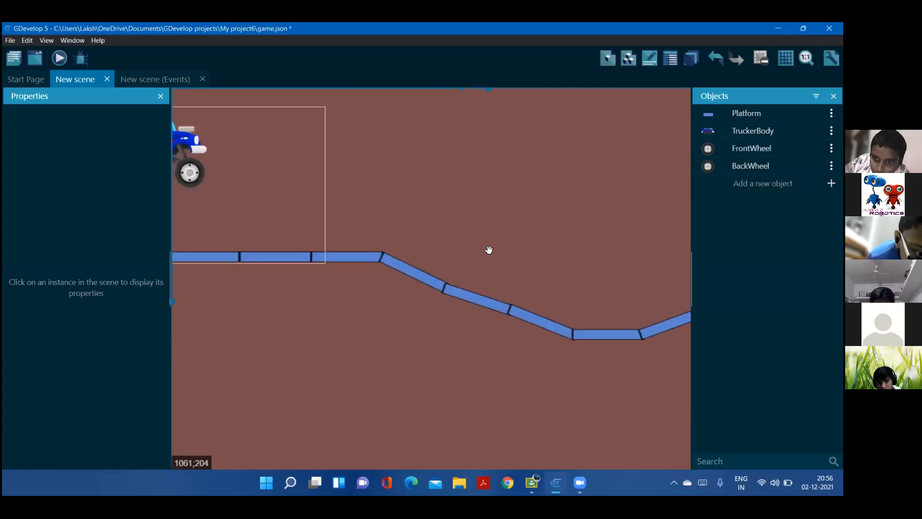
middle_drag(489, 250, 413, 228)
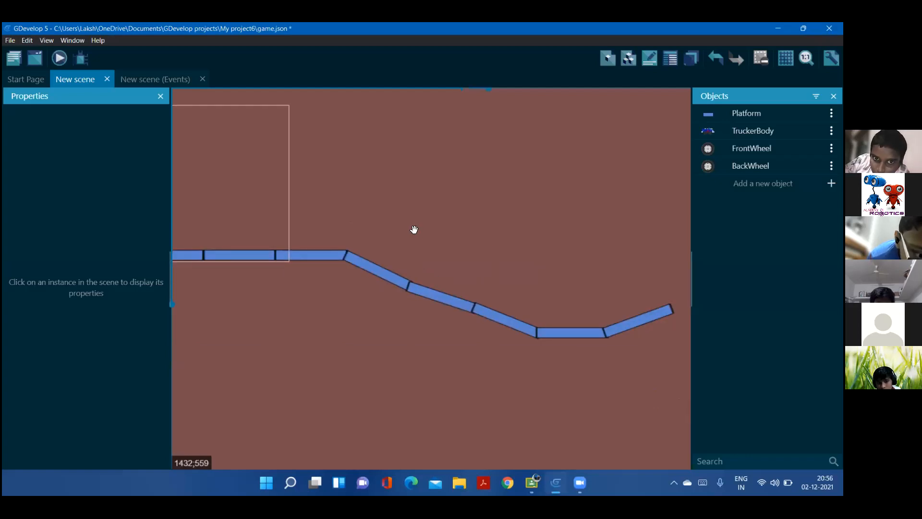
click(407, 288)
drag(407, 289, 405, 299)
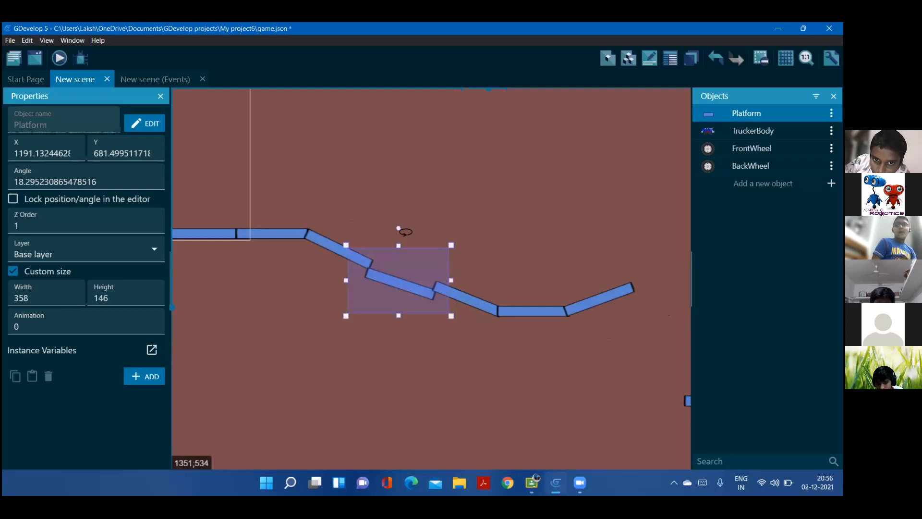
drag(399, 228, 403, 226)
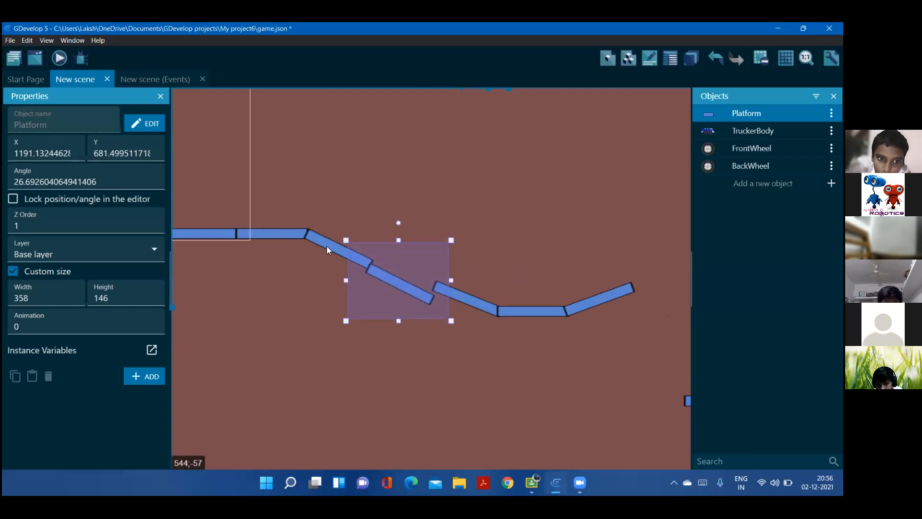
click(327, 247)
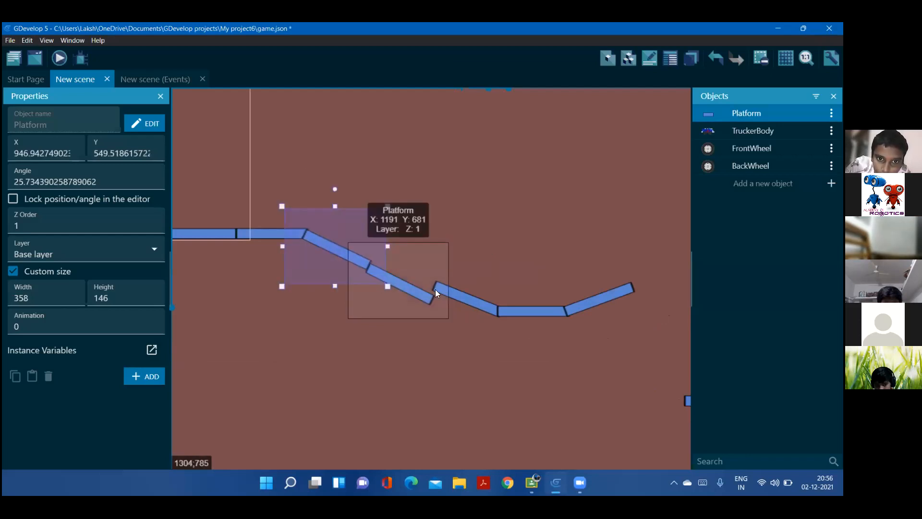
click(413, 285)
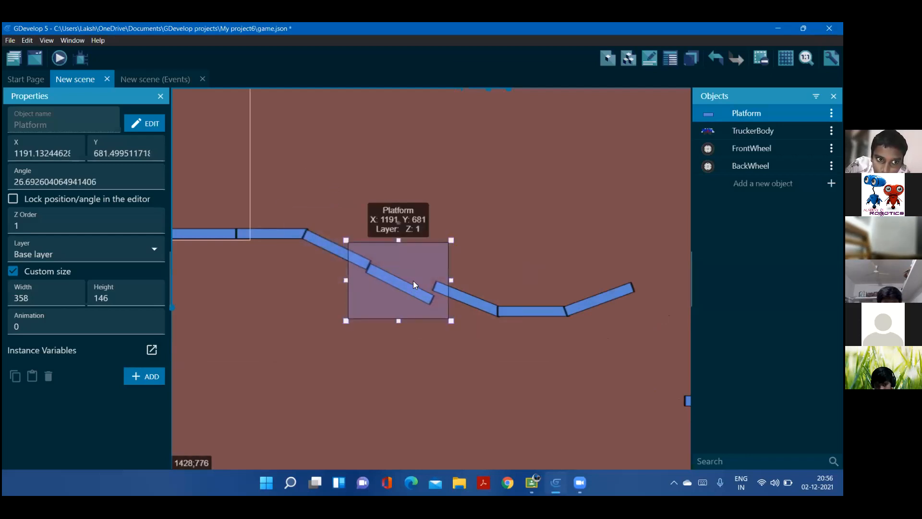
Move the third downhill platform, the flat platform and the upward ramp to rejoin them to the steepened slope
click(465, 299)
drag(464, 306, 459, 316)
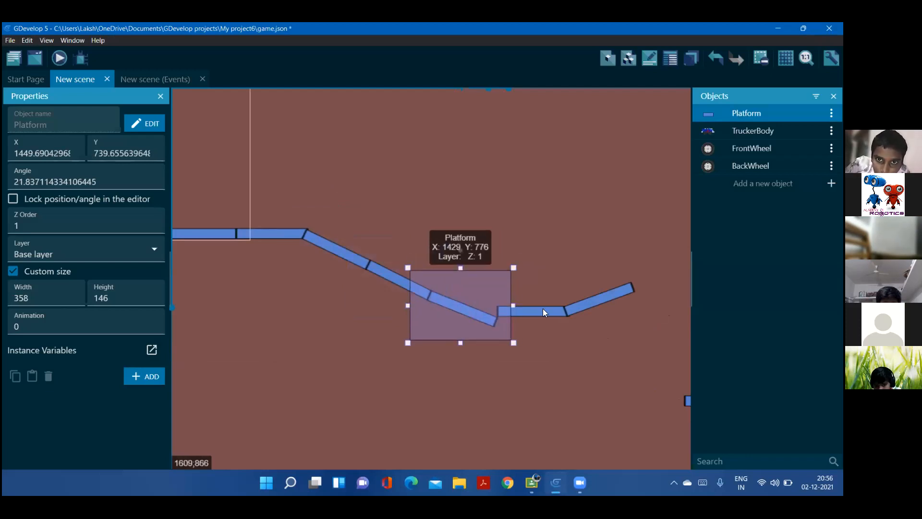
drag(535, 315, 528, 326)
mouse_move(592, 298)
mouse_down()
mouse_move(584, 316)
mouse_move(581, 307)
mouse_up()
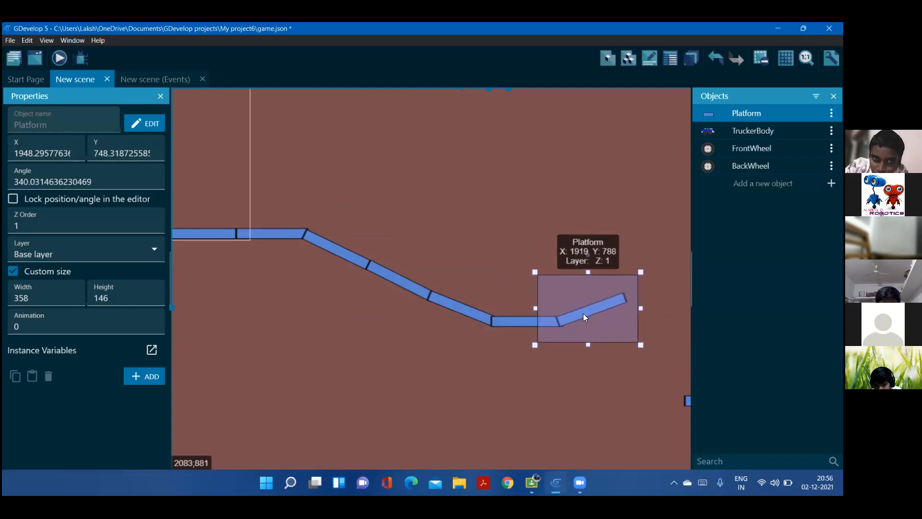
click(390, 239)
middle_drag(387, 181, 556, 337)
middle_drag(416, 209, 535, 199)
middle_drag(427, 194, 451, 189)
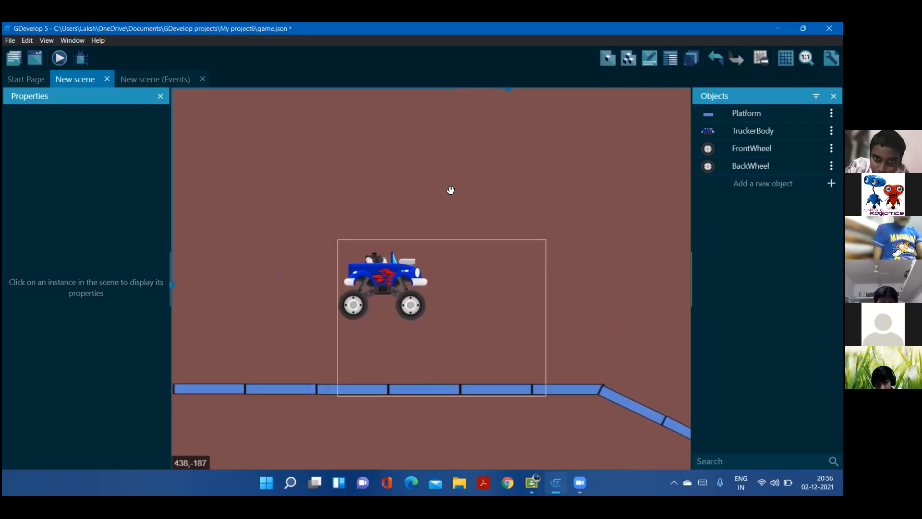
middle_drag(266, 166, 273, 165)
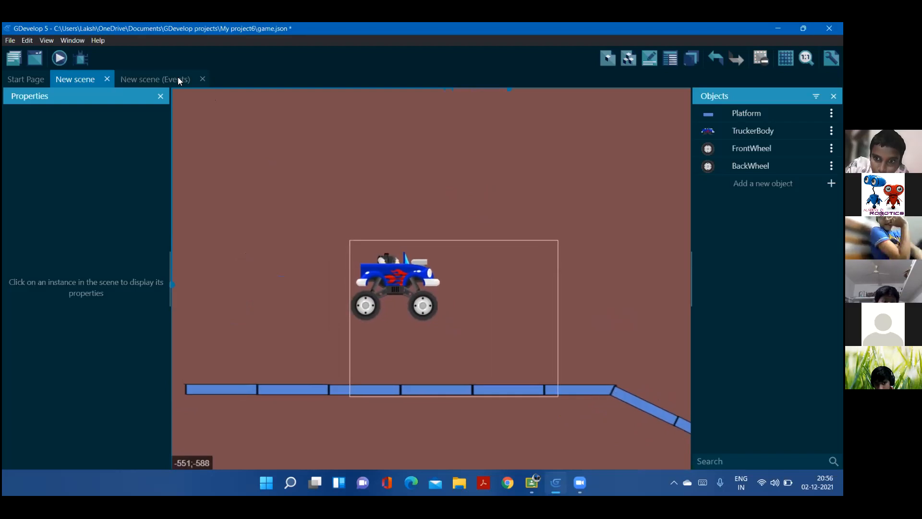
Add a new scene event with an inverted condition testing that FrontWheel is colliding with Platform
click(161, 79)
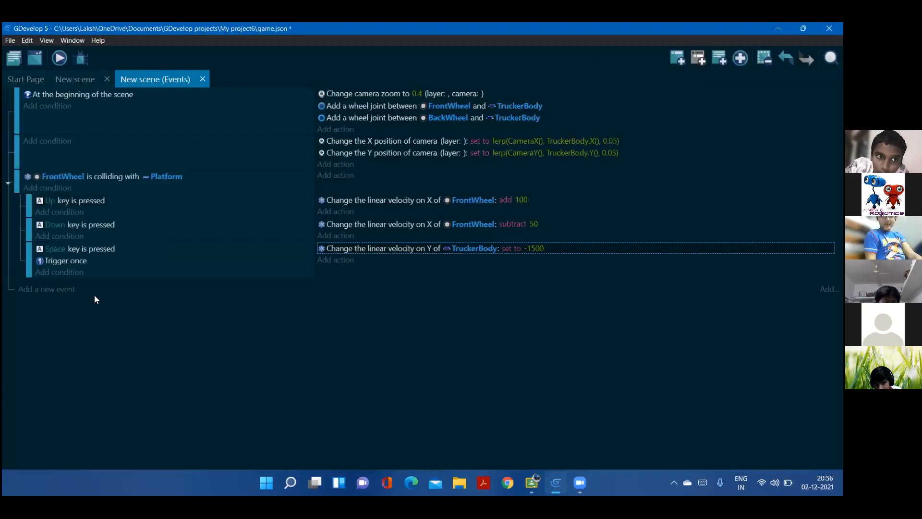
click(51, 290)
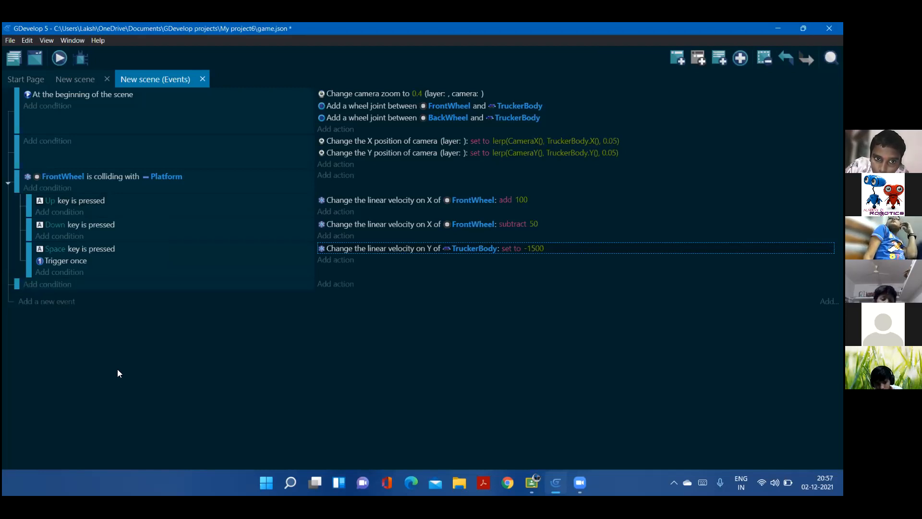
click(60, 284)
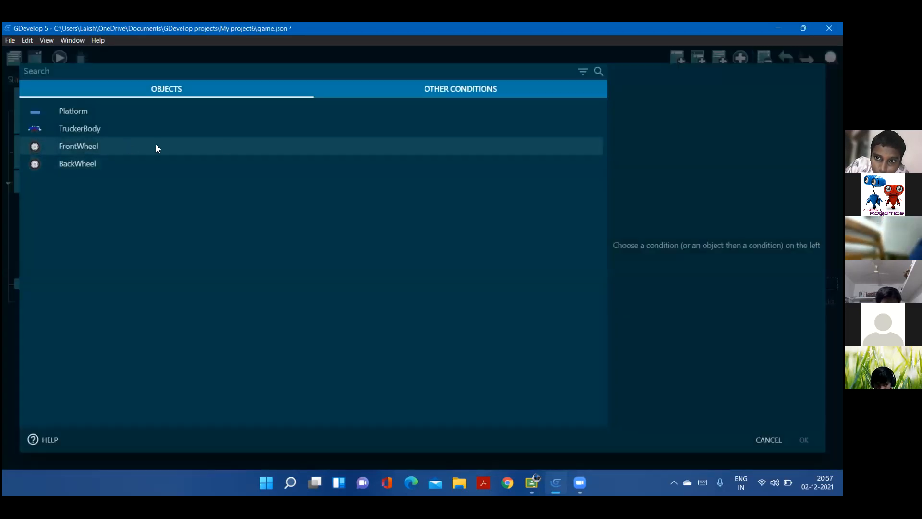
click(156, 146)
click(380, 93)
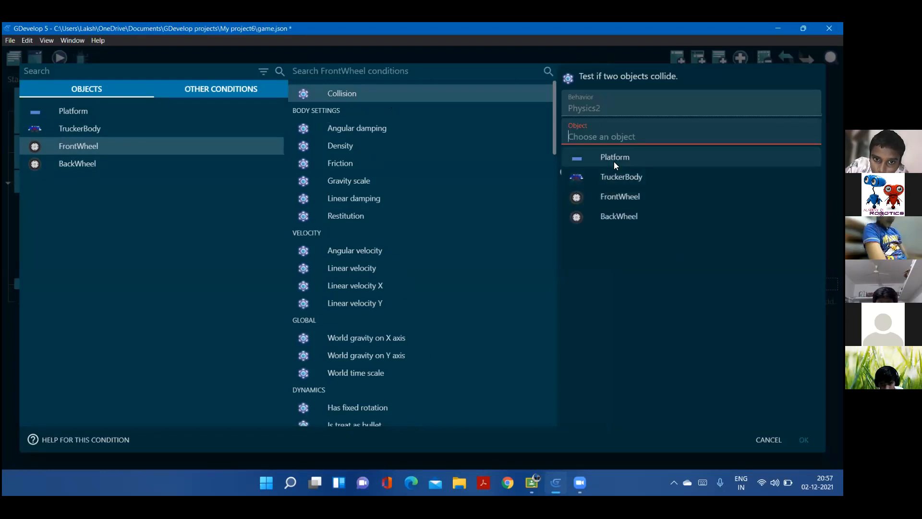
click(614, 159)
click(575, 158)
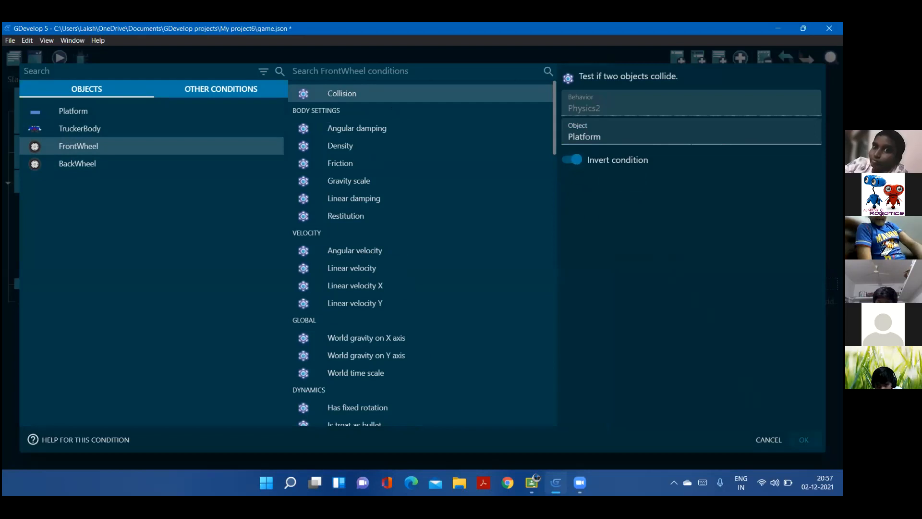
click(803, 440)
Nest a sub-event under the inverted collision event with the condition that the Left key is pressed
click(50, 313)
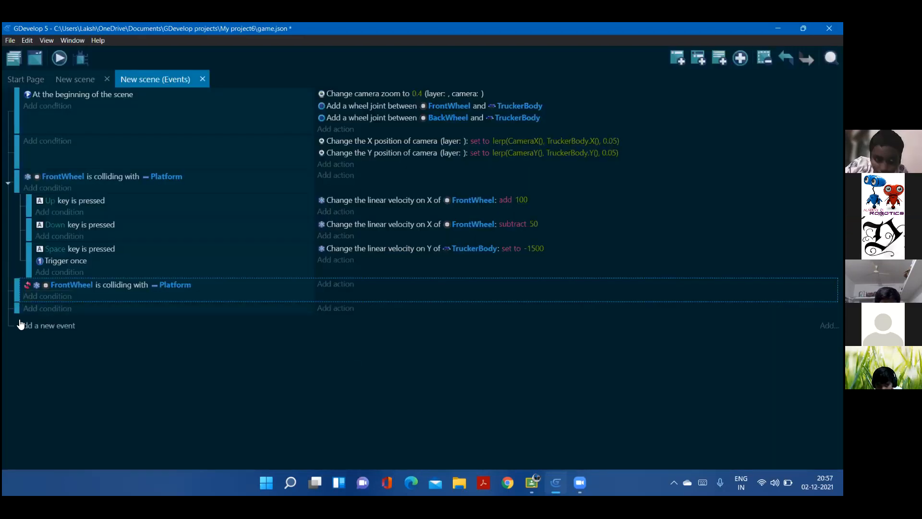
drag(26, 309, 31, 310)
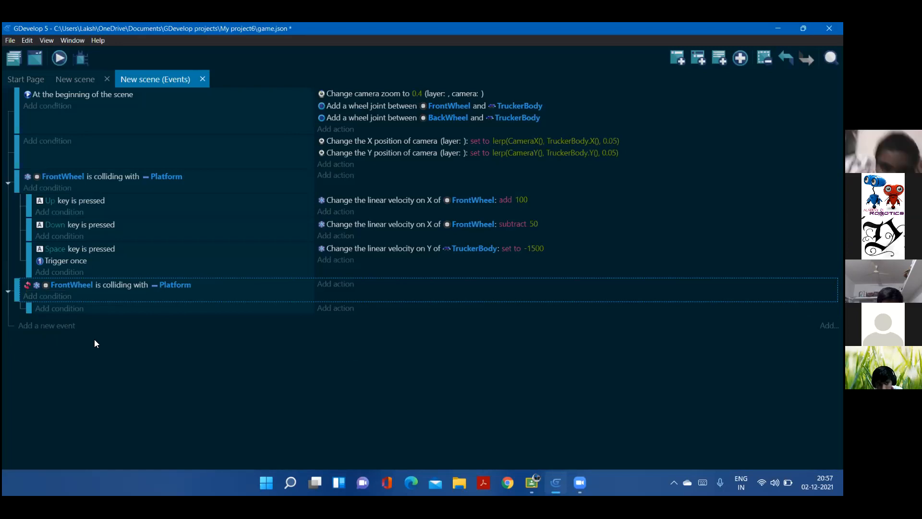
click(68, 308)
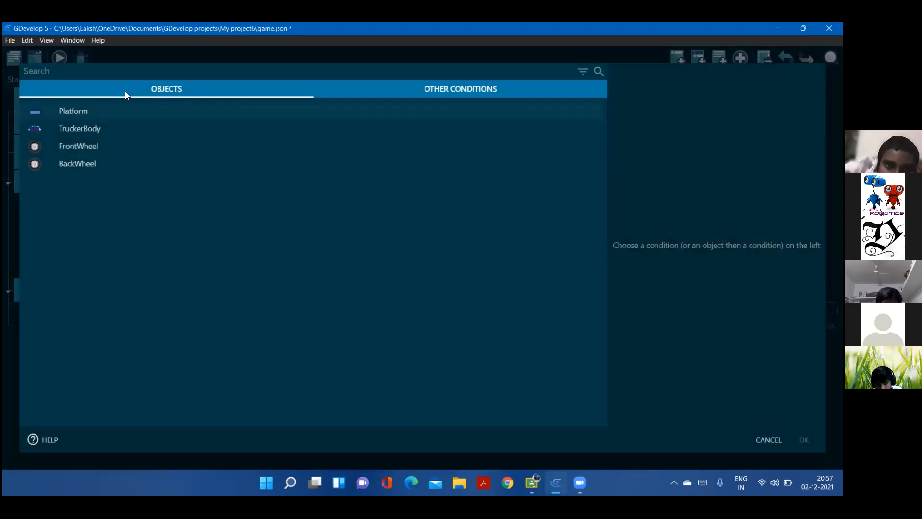
text(key)
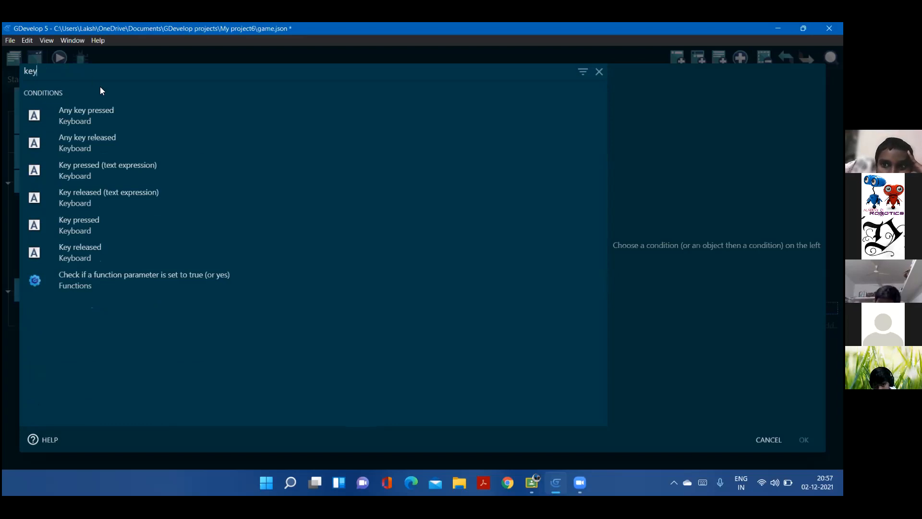
click(99, 221)
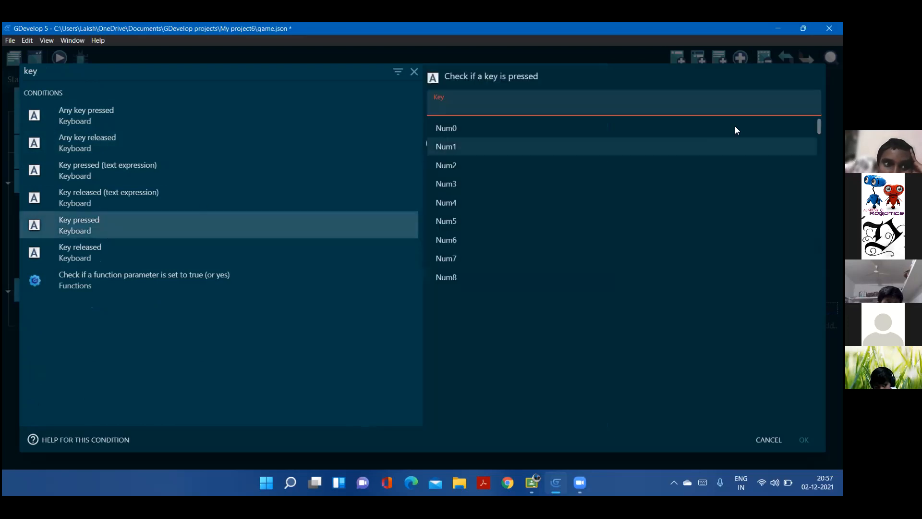
key(Caps_Lock)
text(L)
key(Caps_Lock)
text(eft)
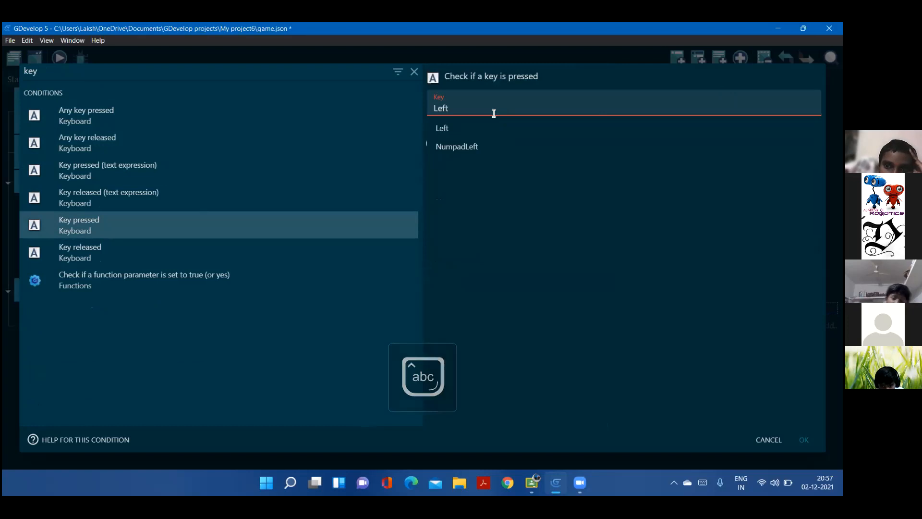
click(483, 130)
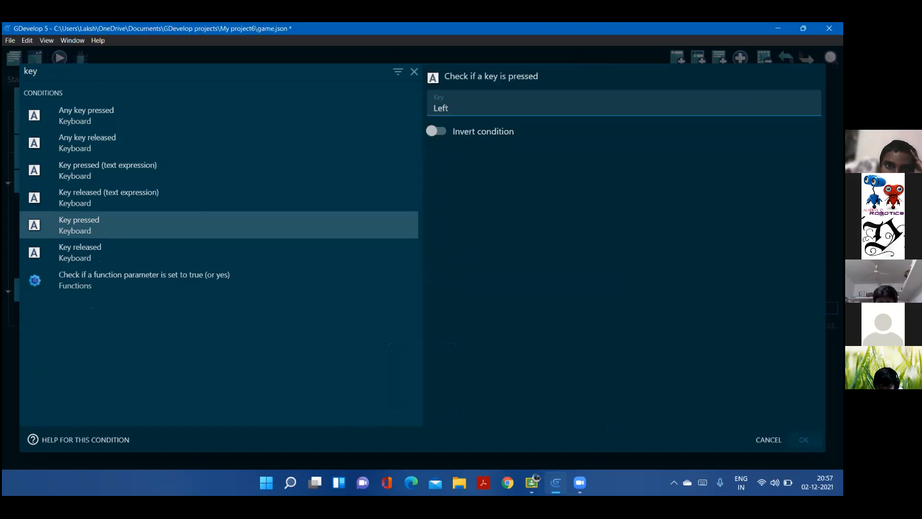
key(Return)
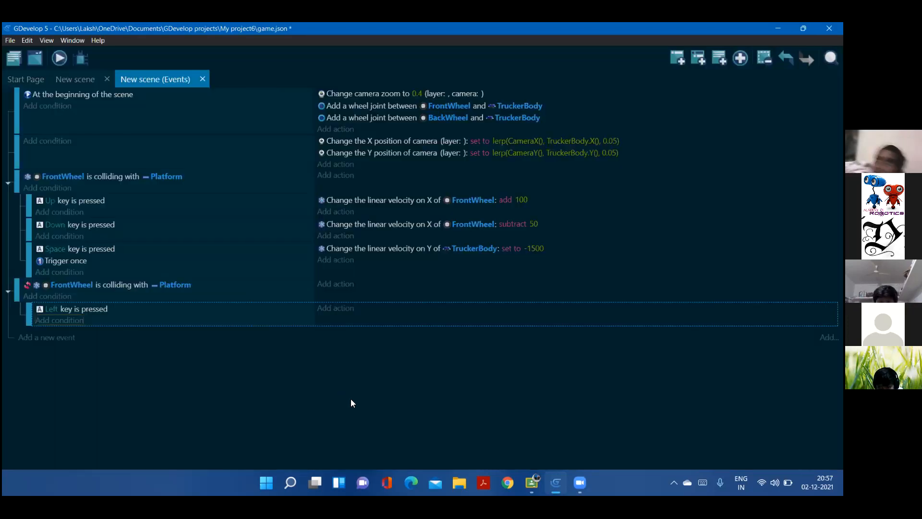
Give the Left key sub-event an action that adds 5 to FrontWheel's angular velocity
click(332, 309)
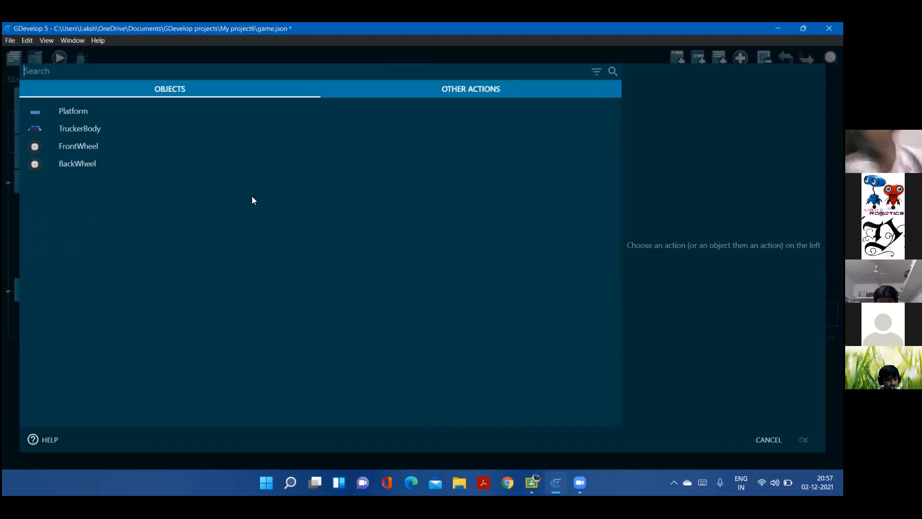
click(107, 146)
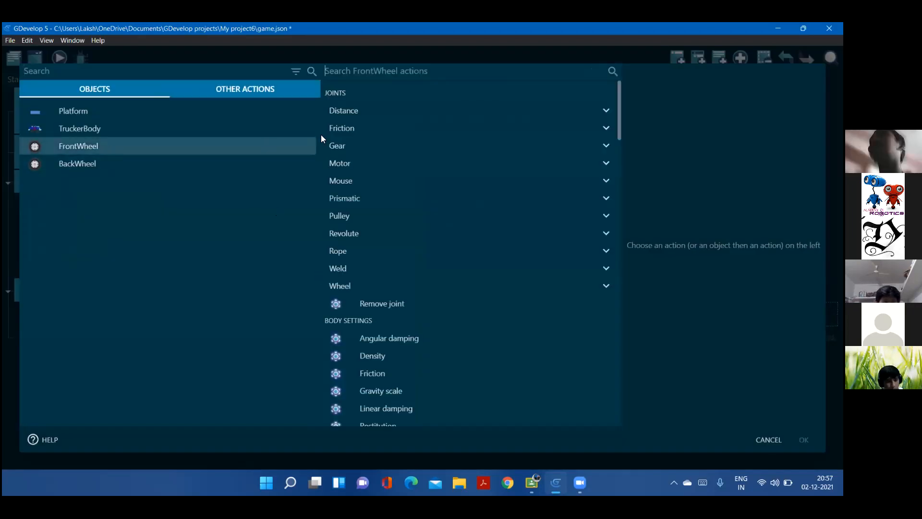
click(391, 71)
text(angula)
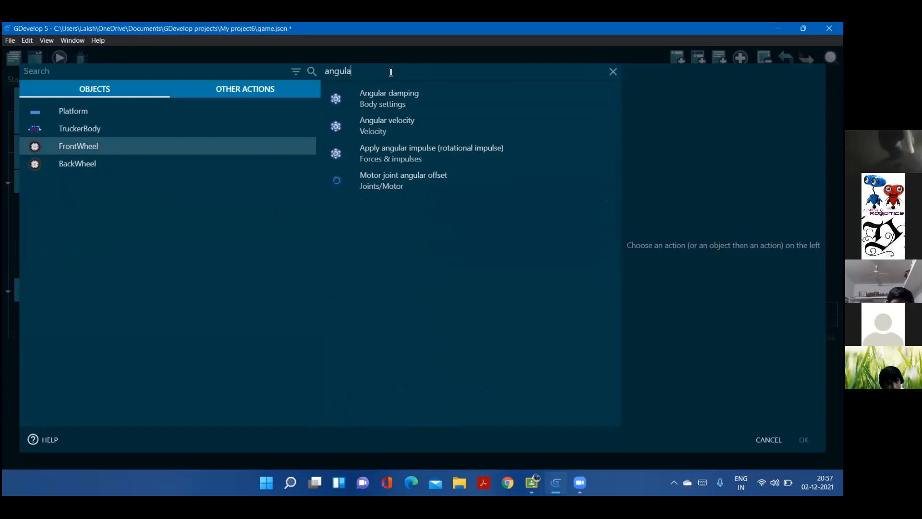
click(371, 131)
click(604, 137)
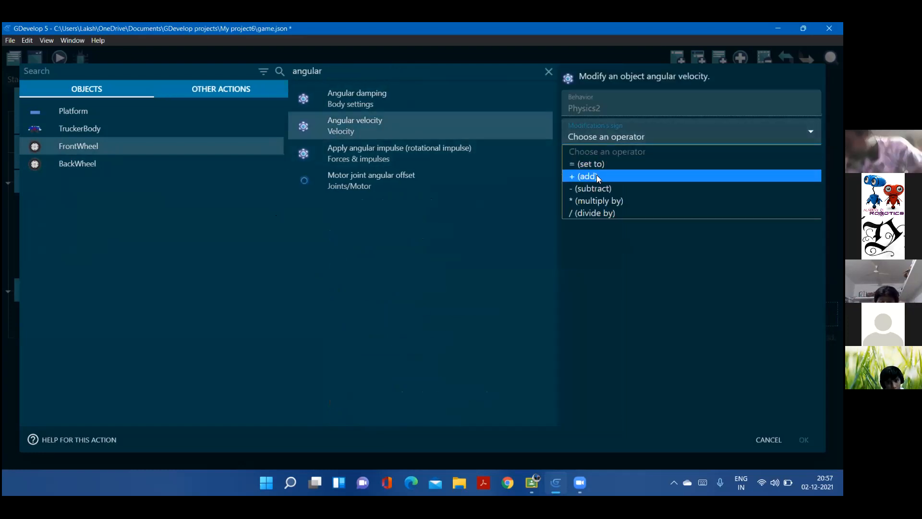
click(596, 176)
click(596, 172)
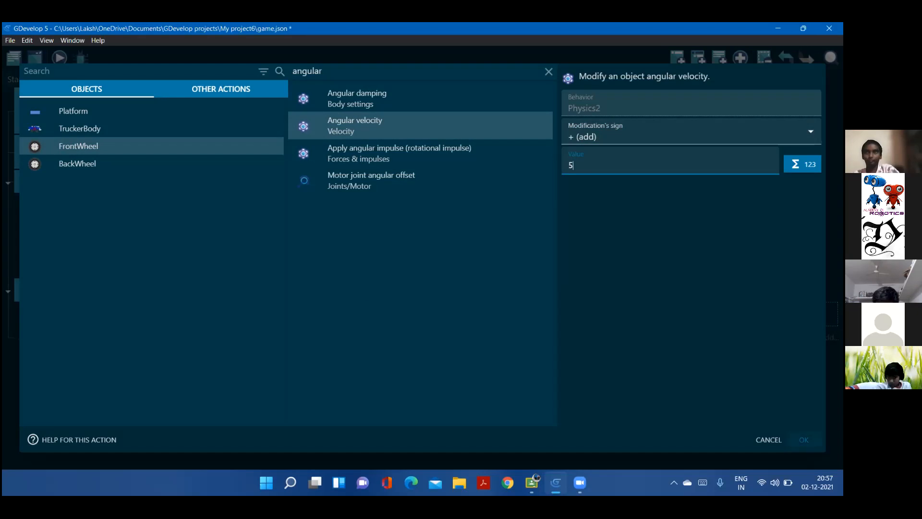
key(Return)
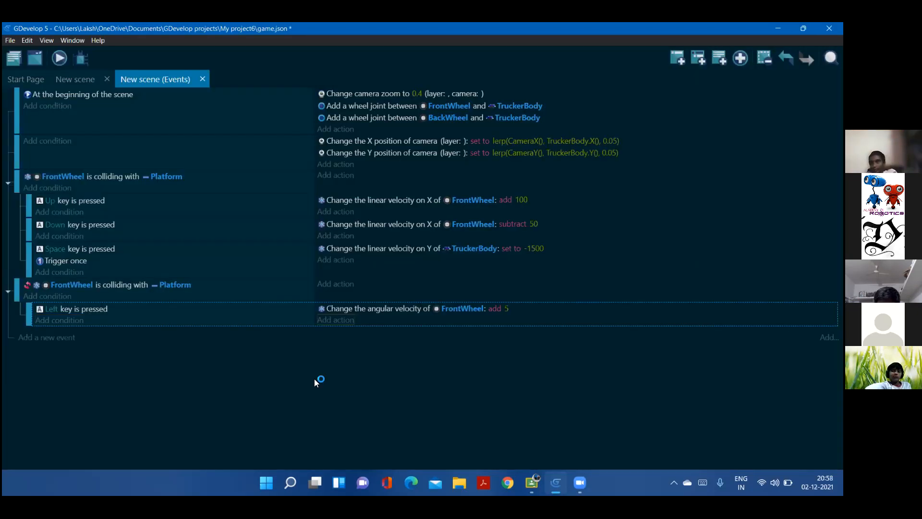
Nest a second sub-event under the inverted collision event with the condition that the Right key is pressed
click(34, 337)
drag(34, 334, 31, 334)
drag(67, 369, 168, 378)
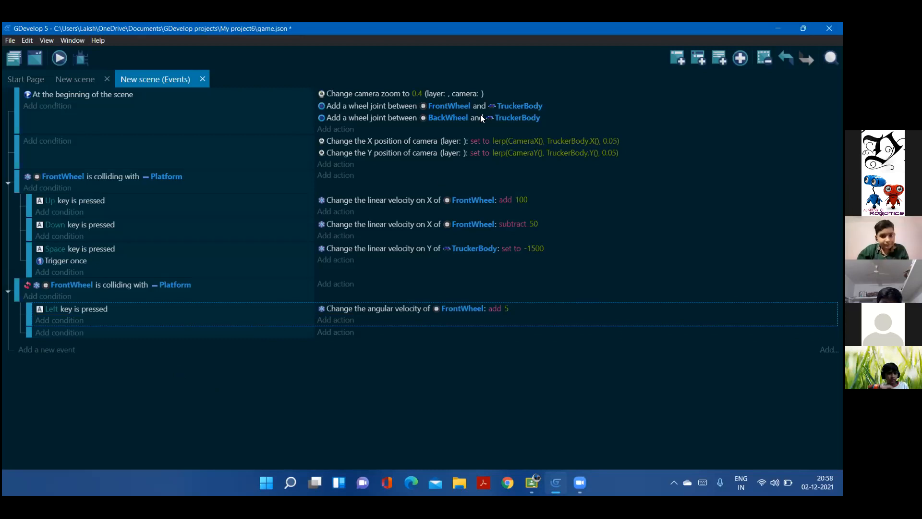
click(48, 333)
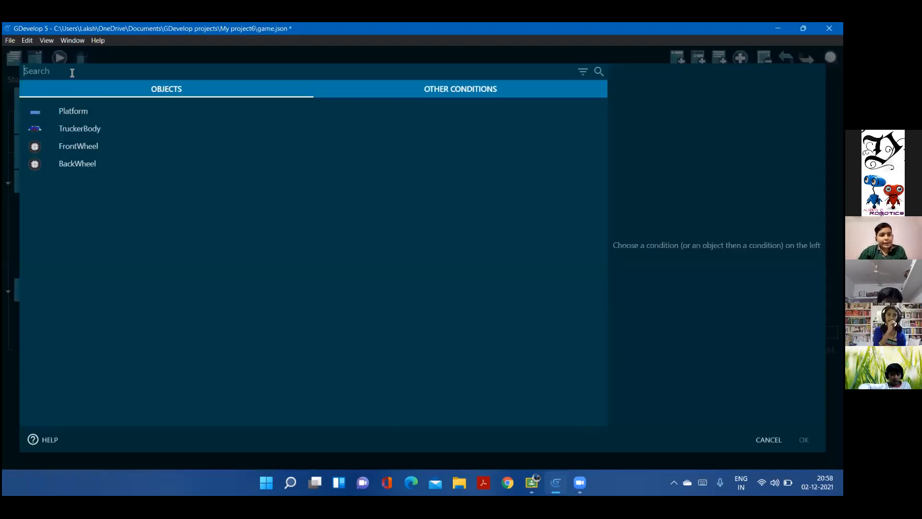
text(key)
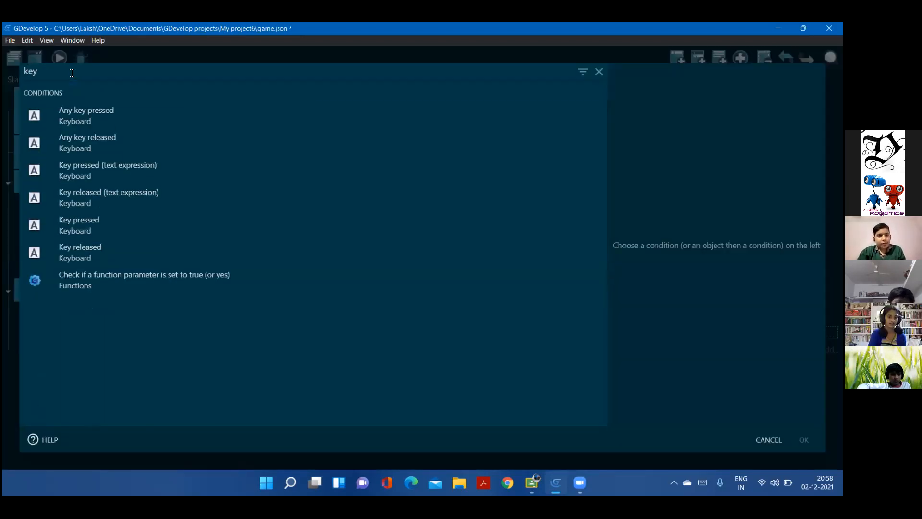
click(93, 228)
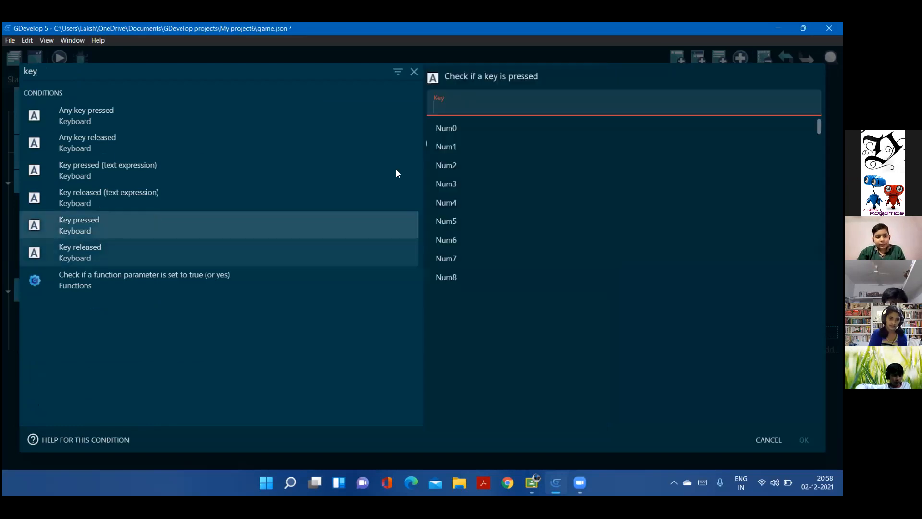
text(right)
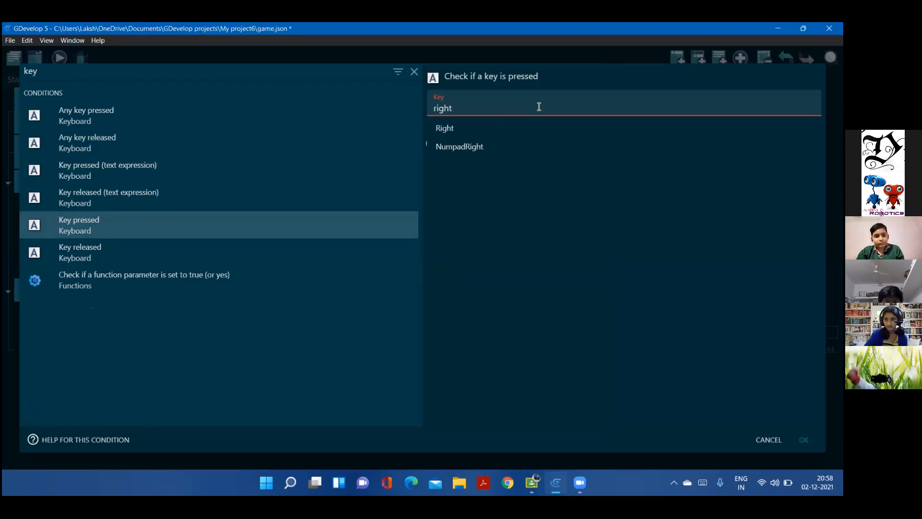
click(445, 128)
click(804, 439)
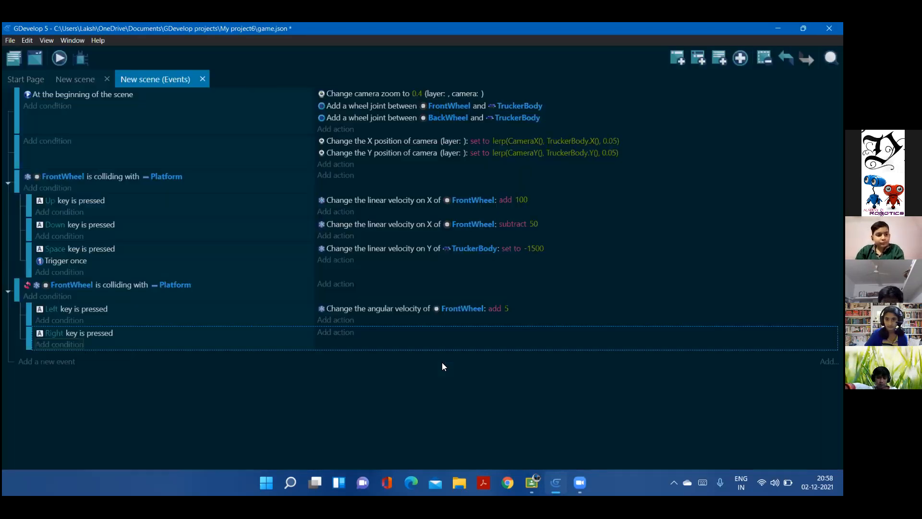
Give the Right key sub-event an action that subtracts 5 from FrontWheel's angular velocity
click(335, 332)
click(79, 147)
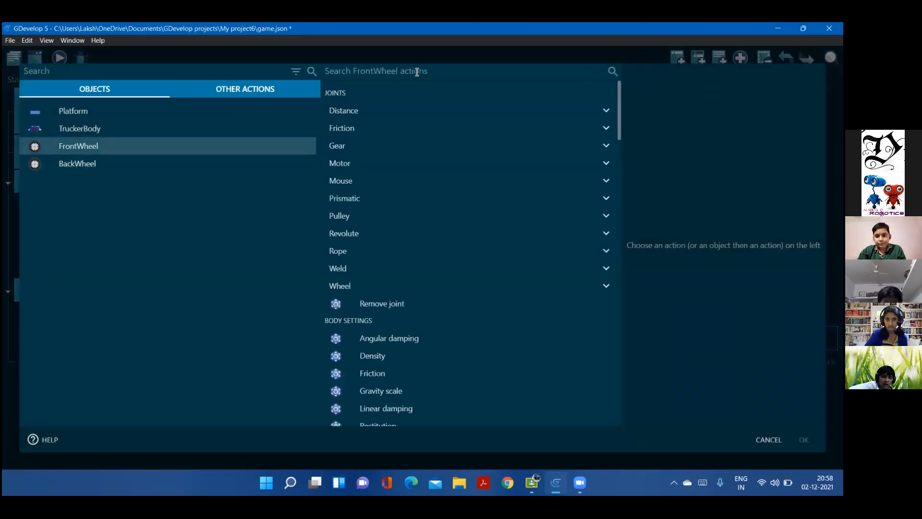
text(angul)
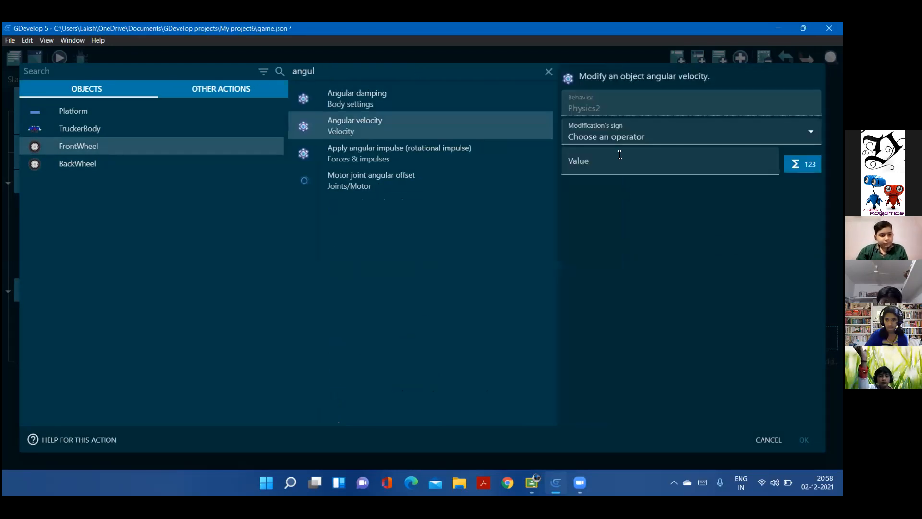
click(598, 136)
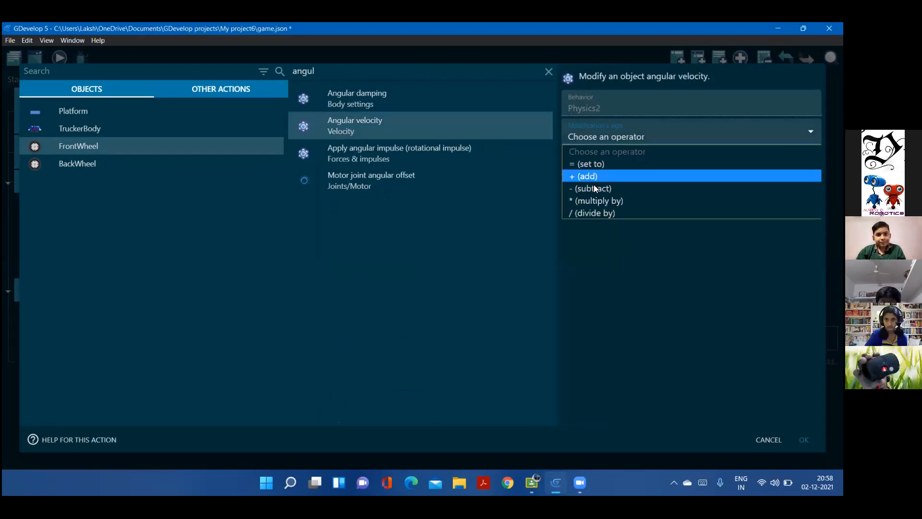
click(594, 187)
text(5)
click(356, 427)
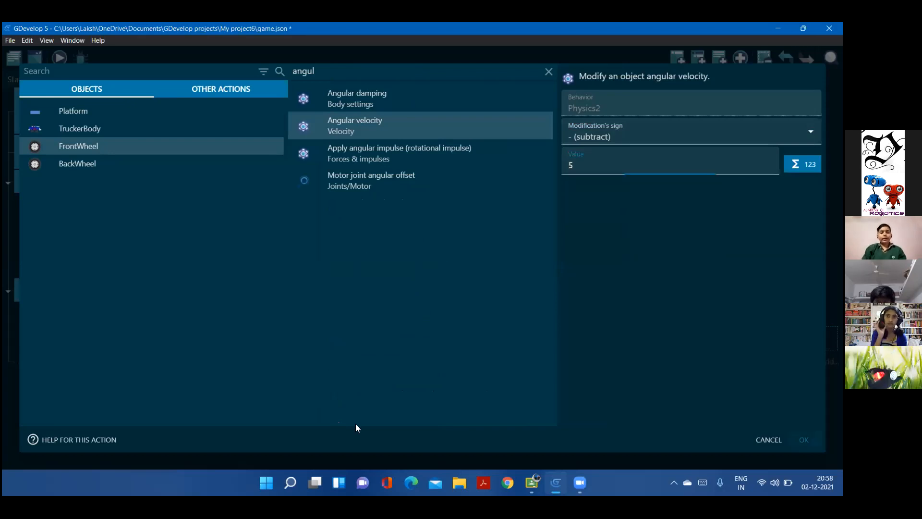
key(Return)
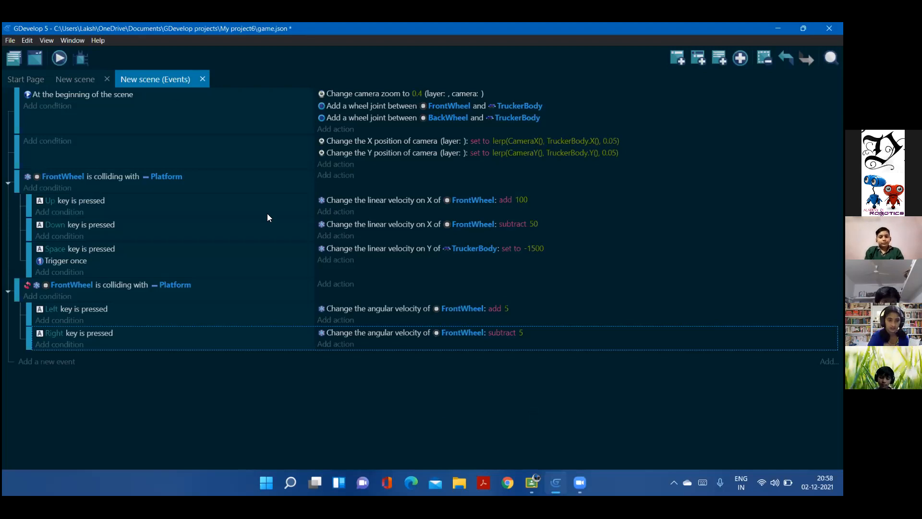
Preview the game from the scene, test the truck's movement and rotation controls around the lower platform, and close the preview
click(80, 77)
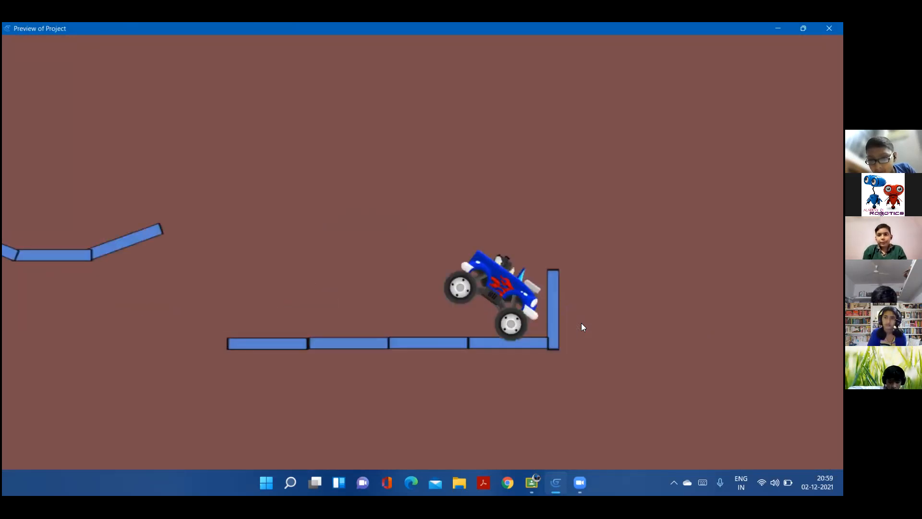
key(Left)
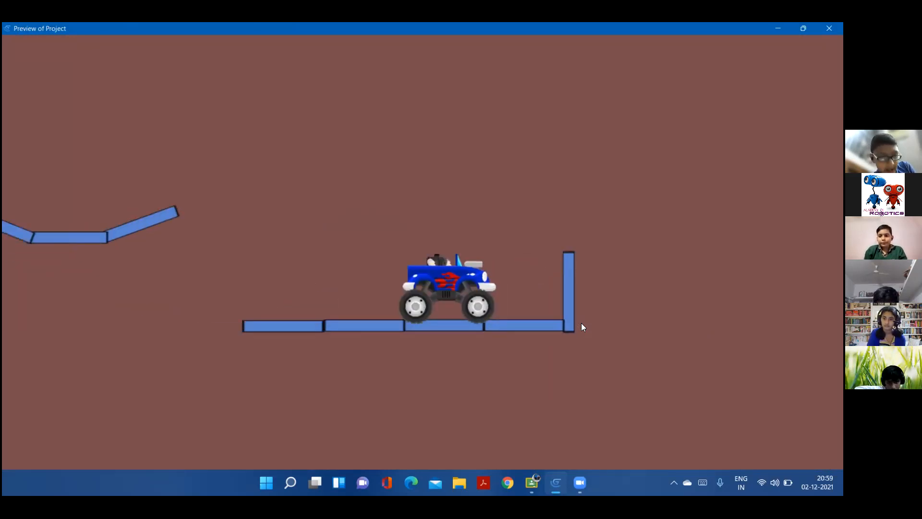
key(Left)
key(Left)
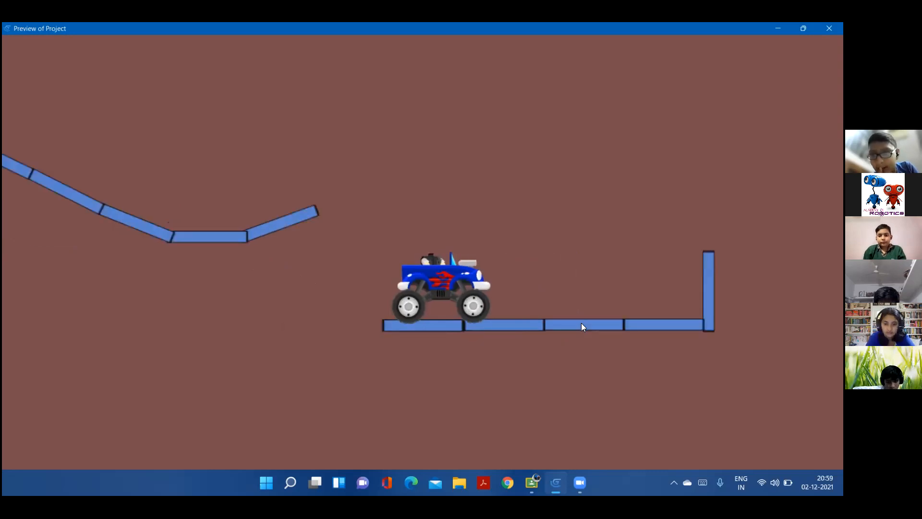
key(Right)
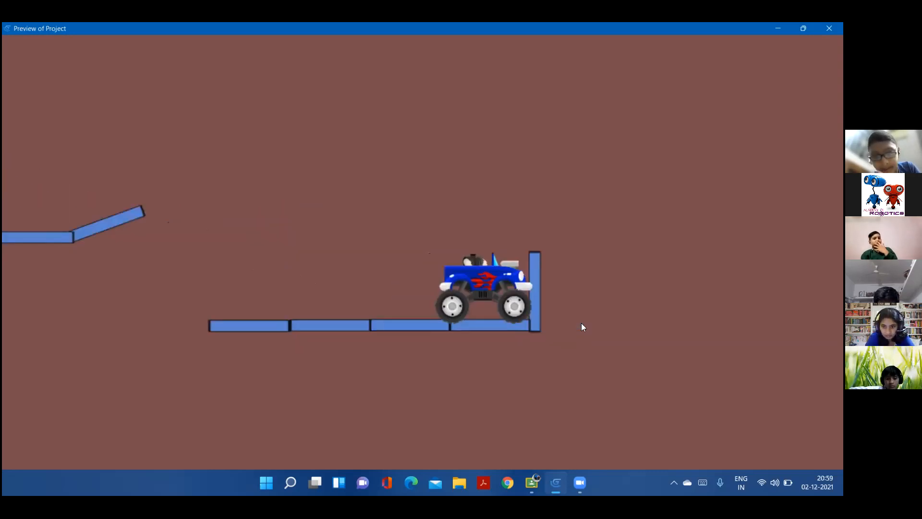
key(Left)
key(Left)
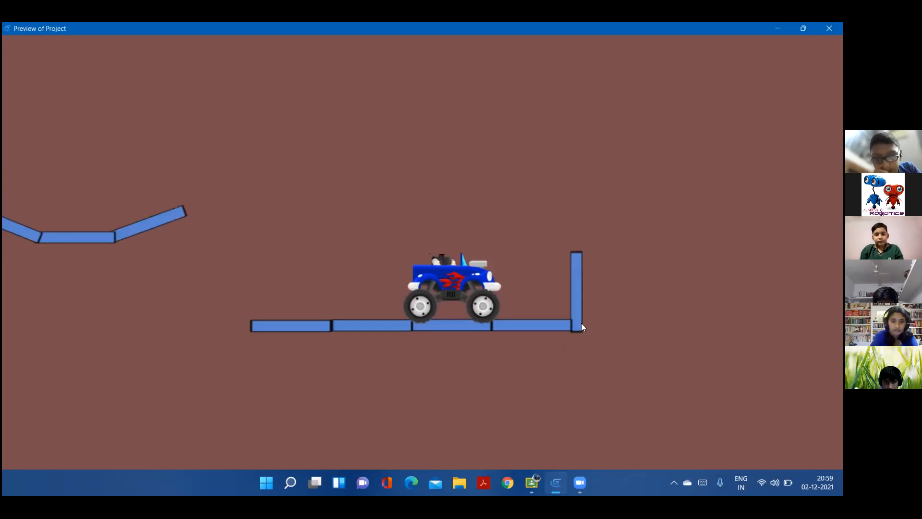
key(Left)
key(Left)
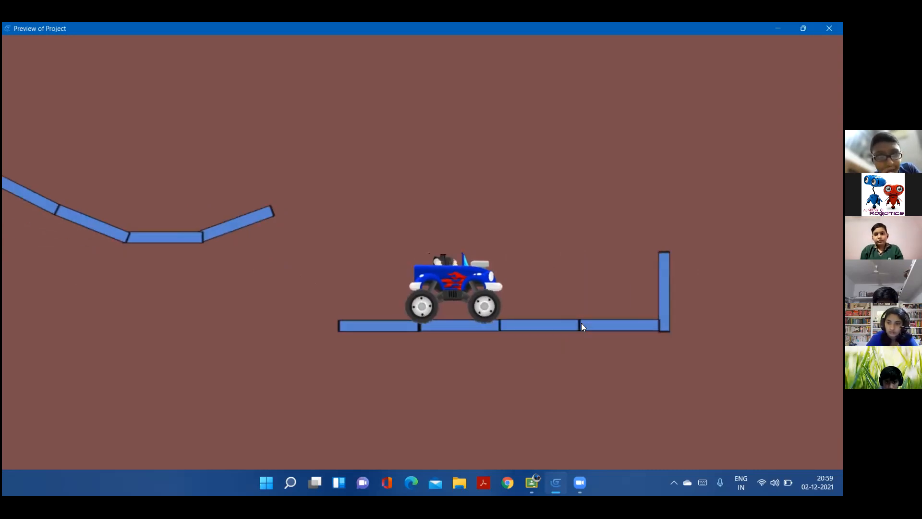
key(Left)
key(Right)
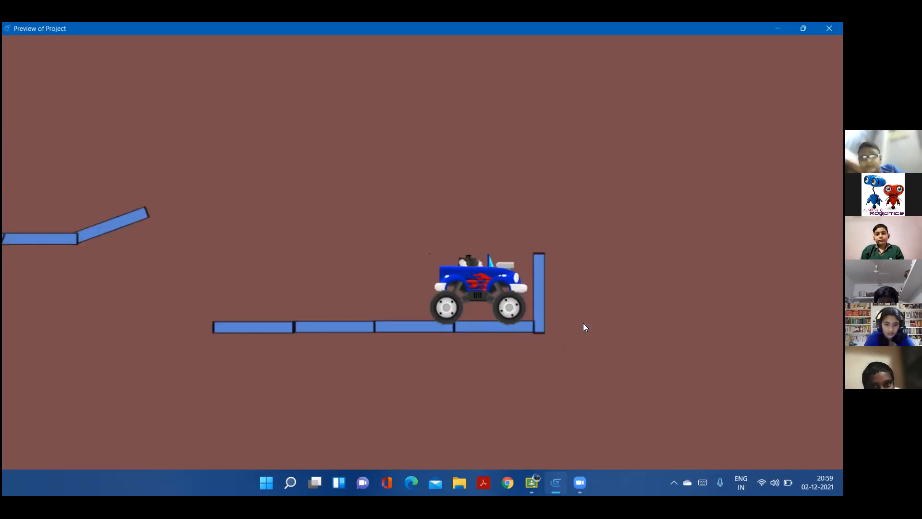
key(Left)
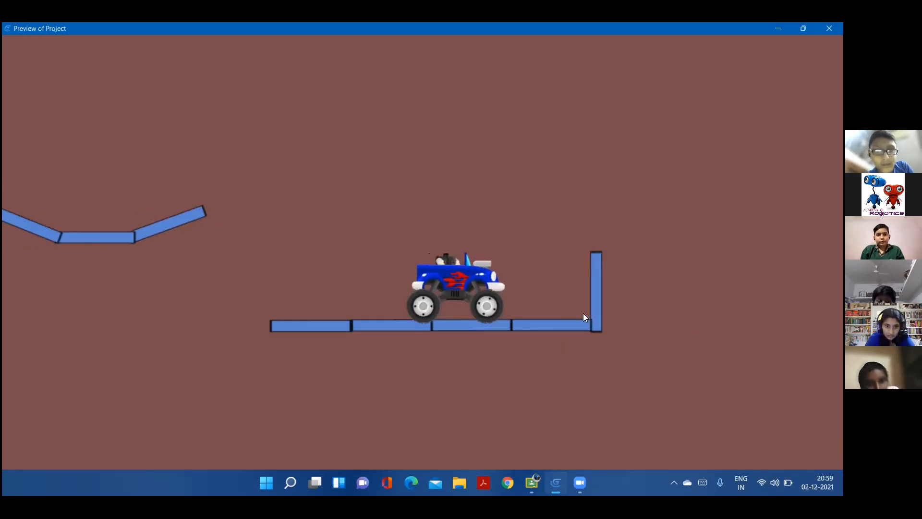
key(Left)
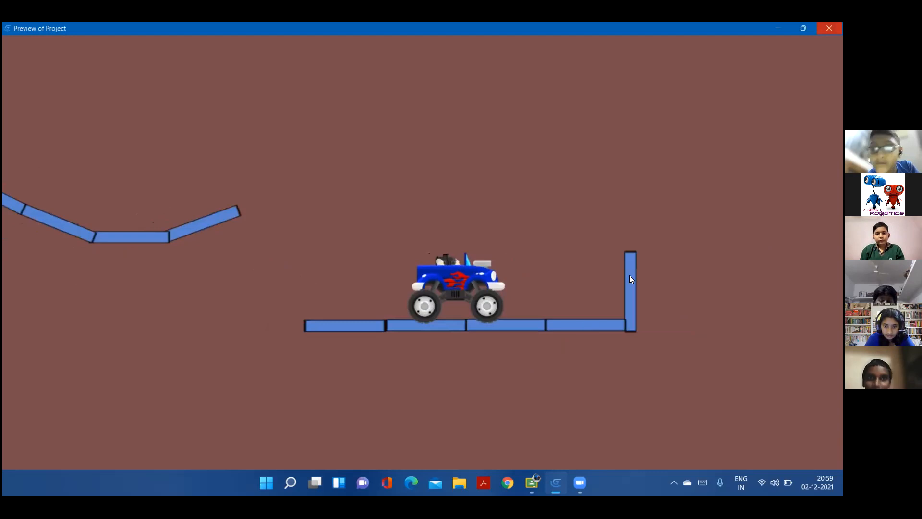
key(alt+F4)
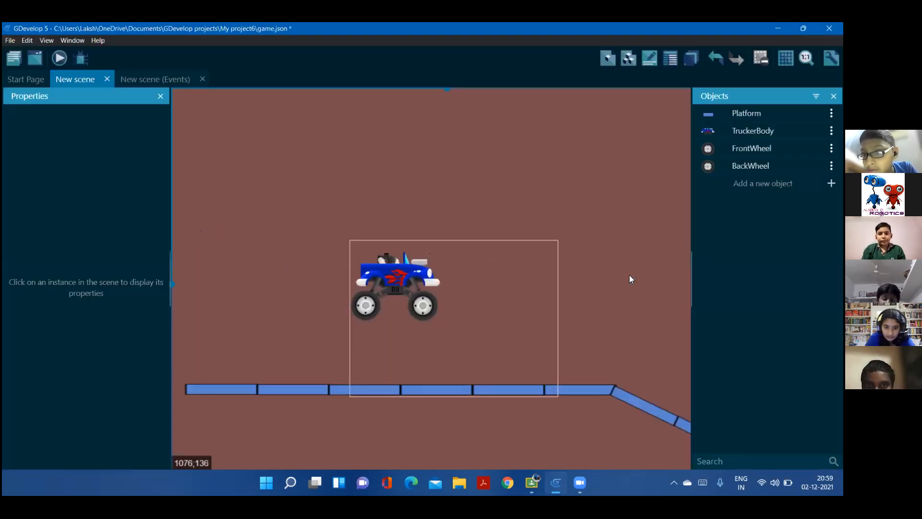
middle_drag(630, 276, 564, 224)
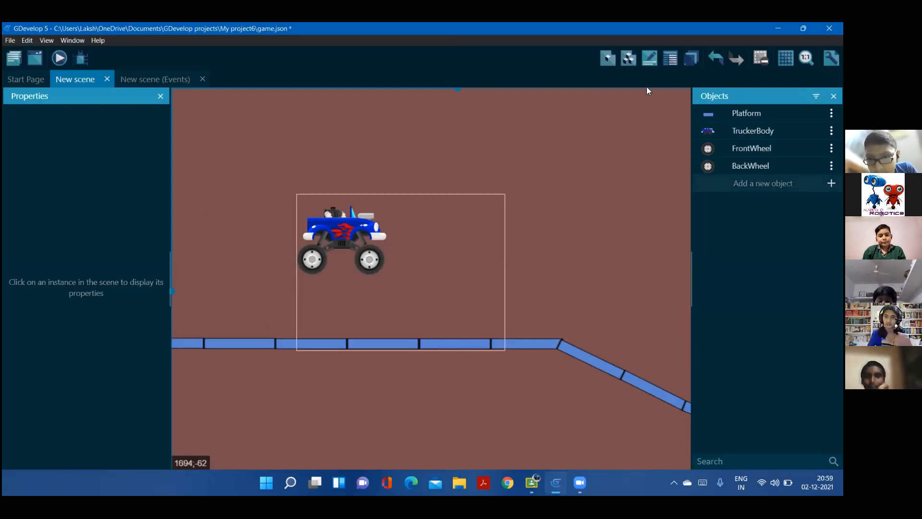
click(691, 59)
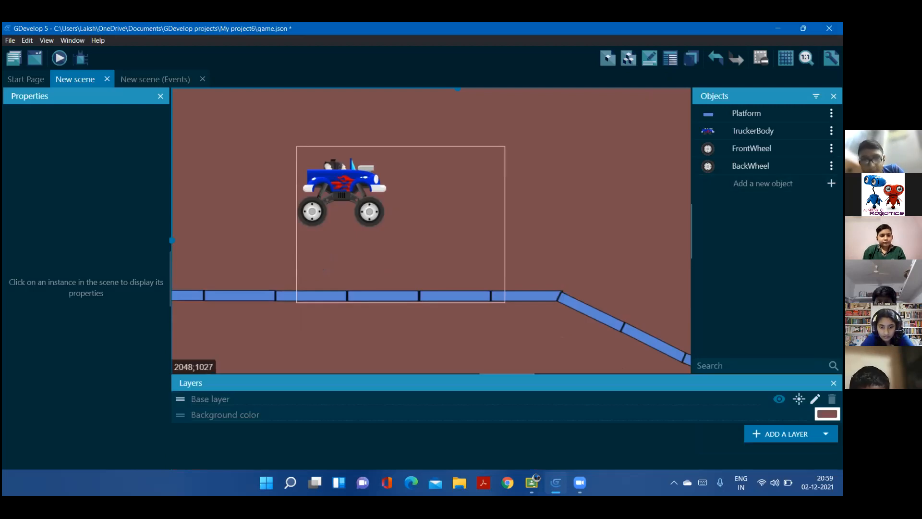
click(827, 414)
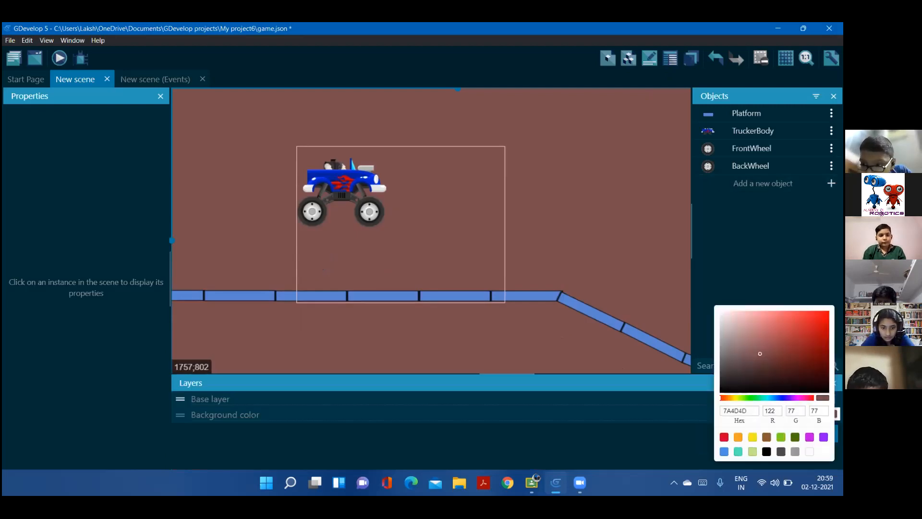
click(693, 432)
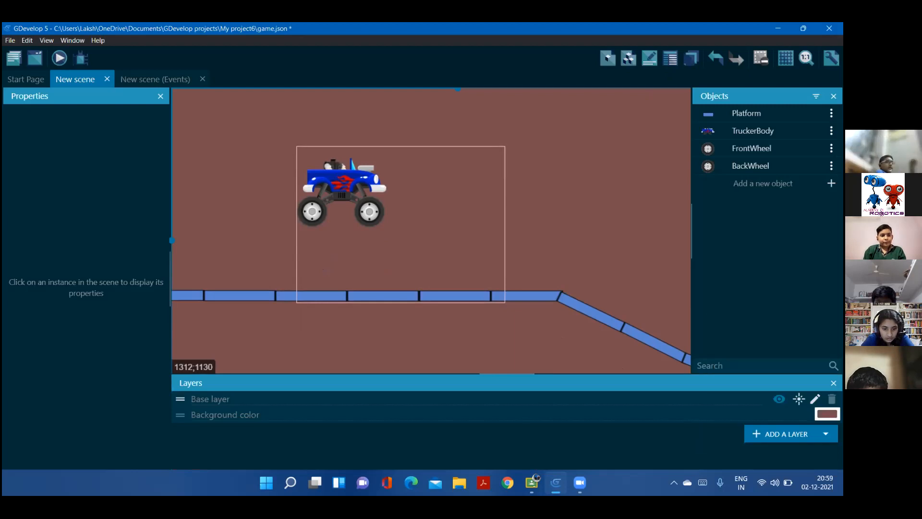
click(833, 383)
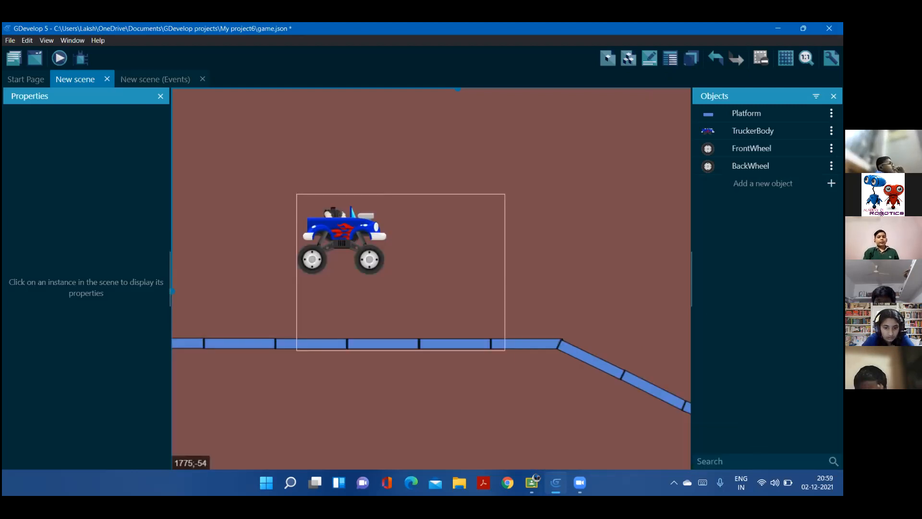
Create a new Light object from scratch with a radius of 1000 and apply it
click(763, 183)
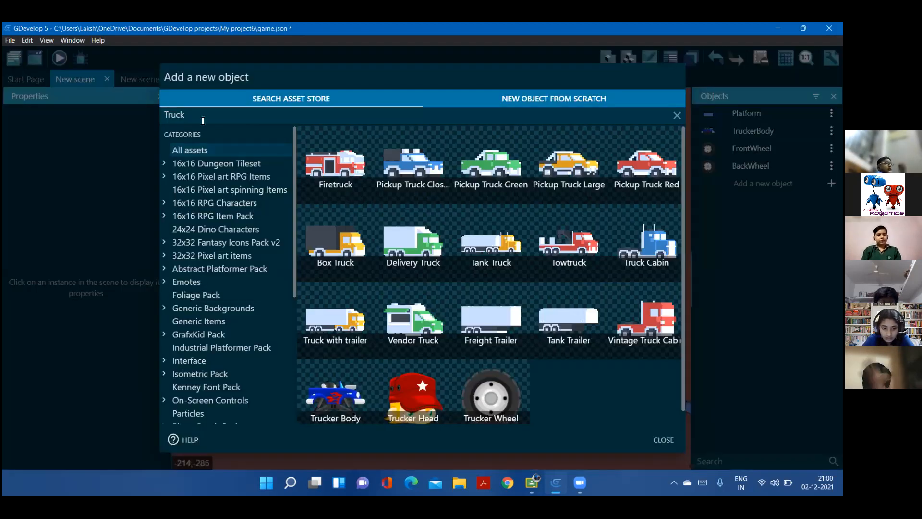
drag(202, 114, 137, 114)
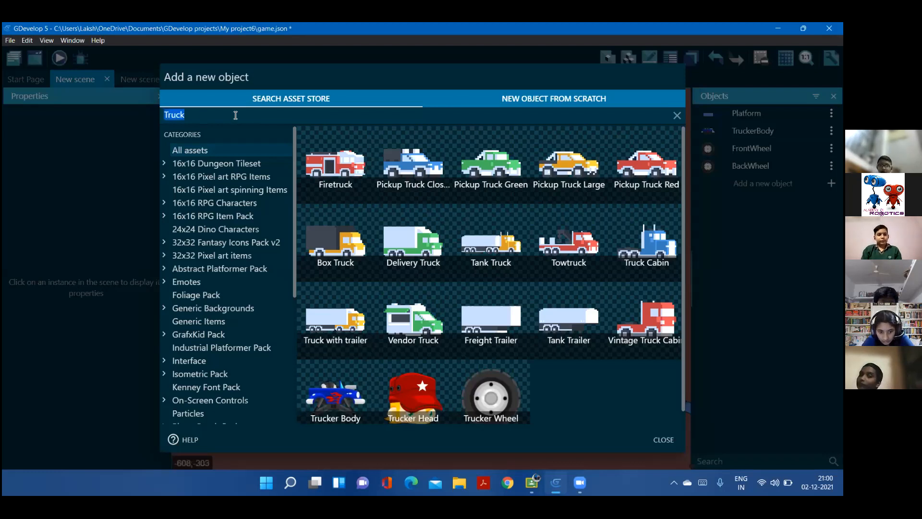
click(548, 116)
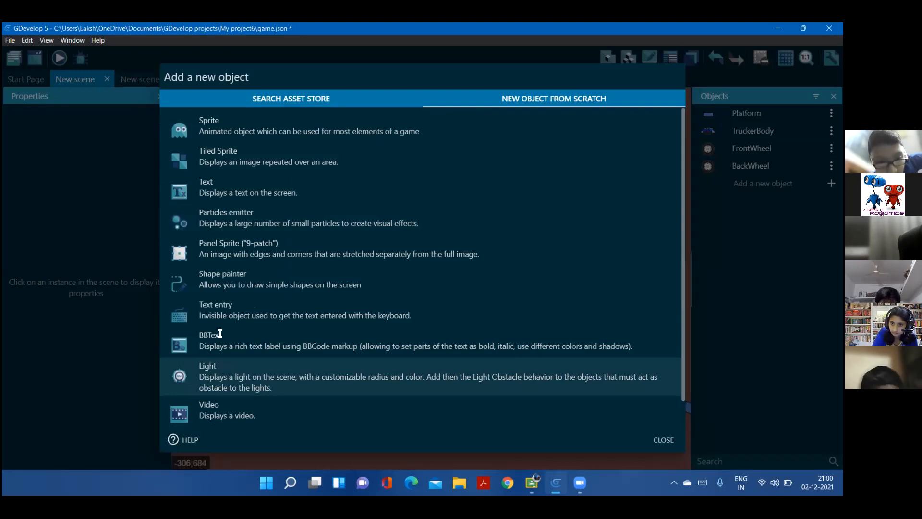
click(217, 226)
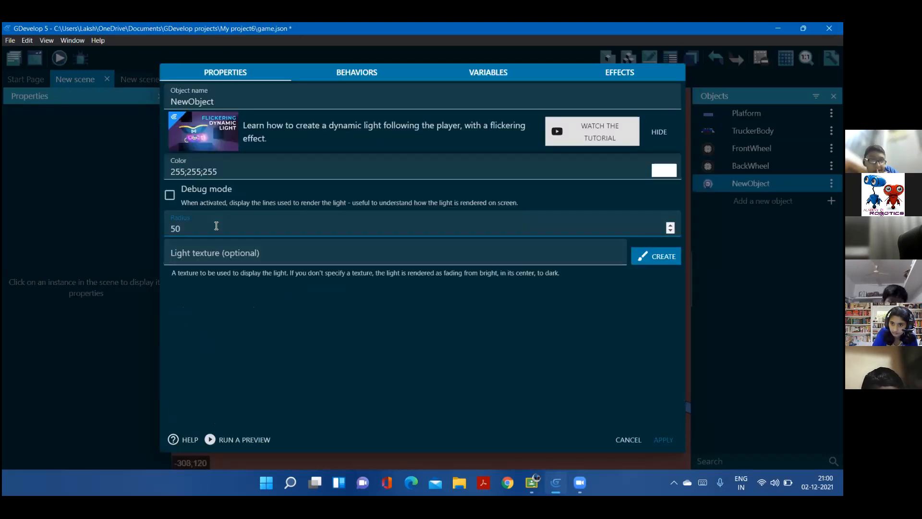
key(BackSpace)
key(BackSpace)
text(1)
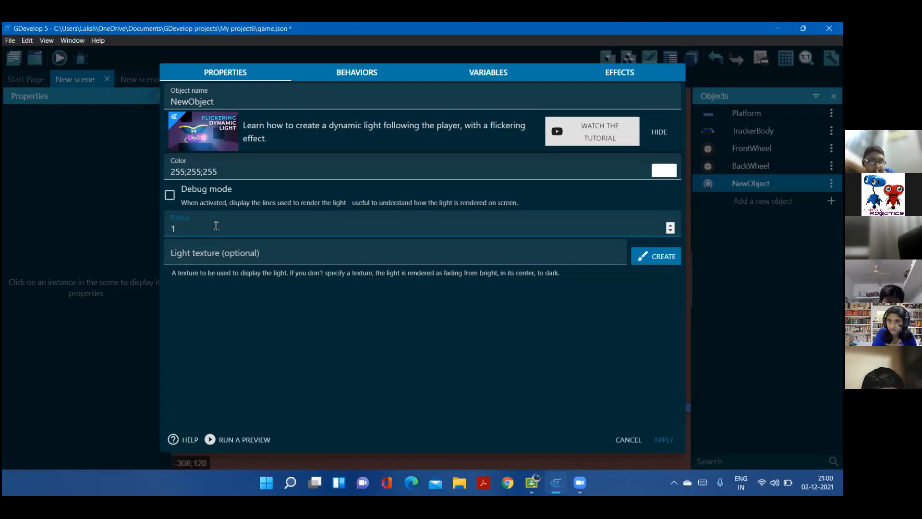
text(000)
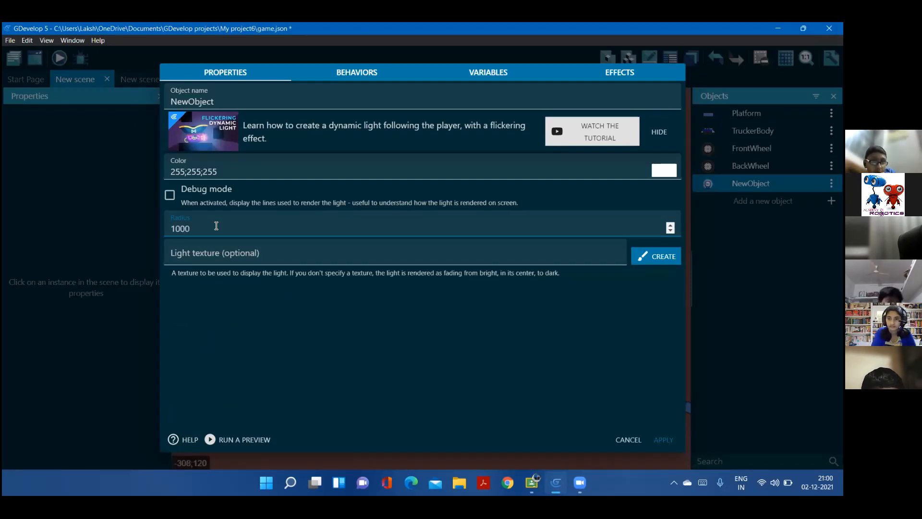
click(656, 439)
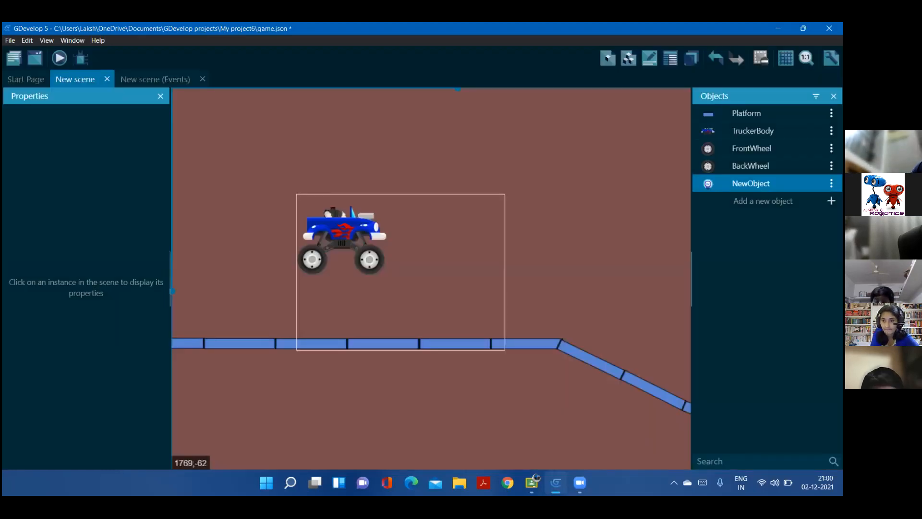
Rename the NewObject light object as Light
right_click(755, 191)
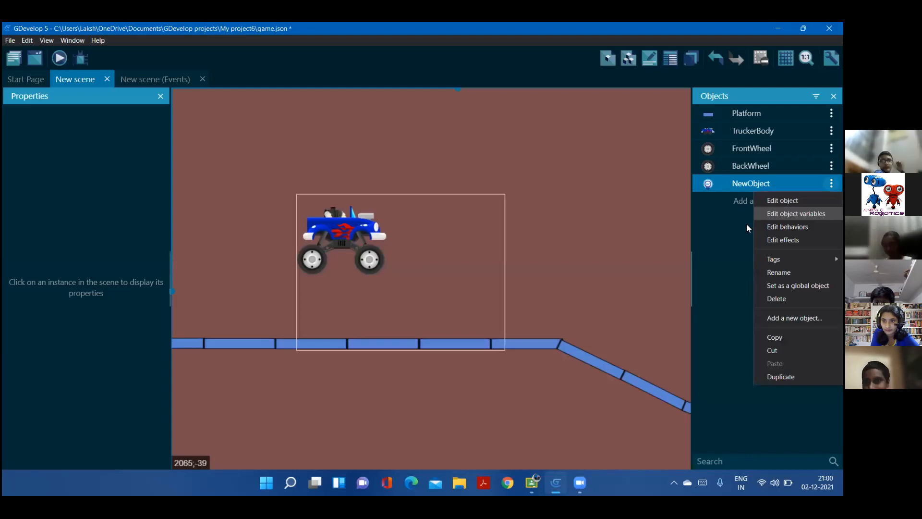
click(779, 273)
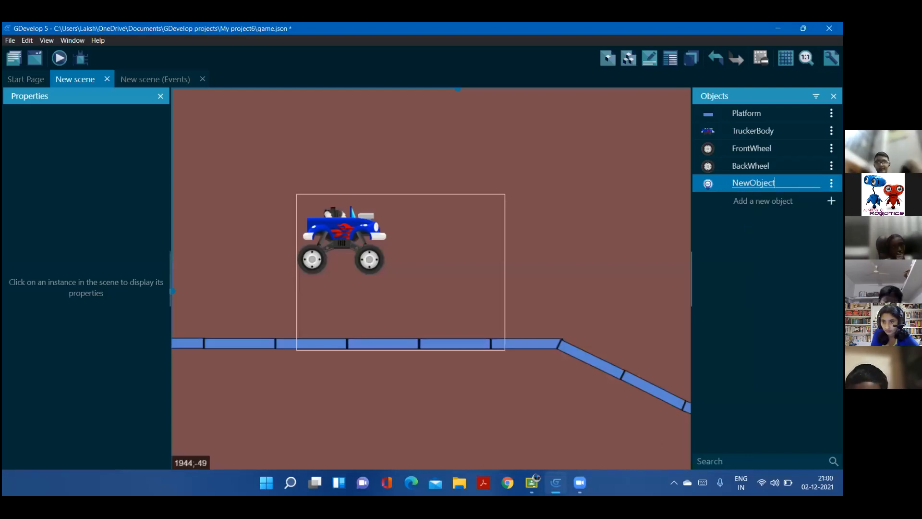
key(ctrl+a)
key(BackSpace)
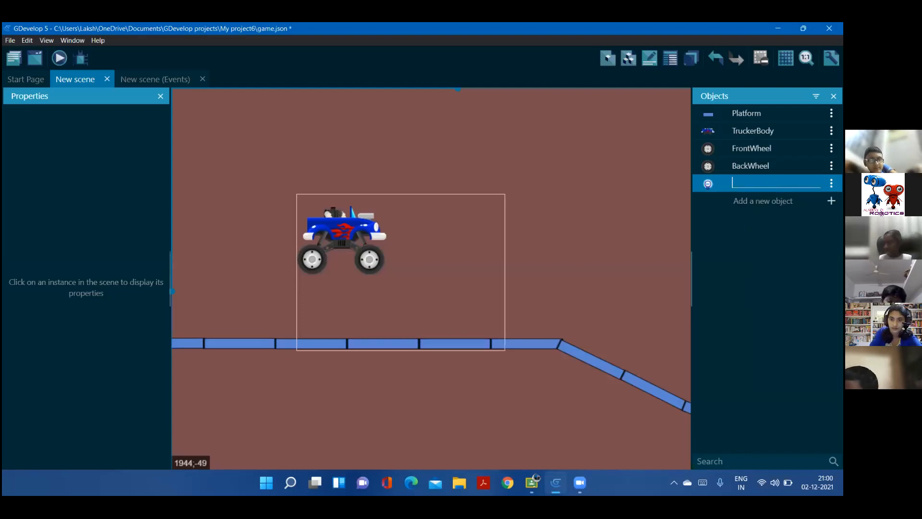
text(Light)
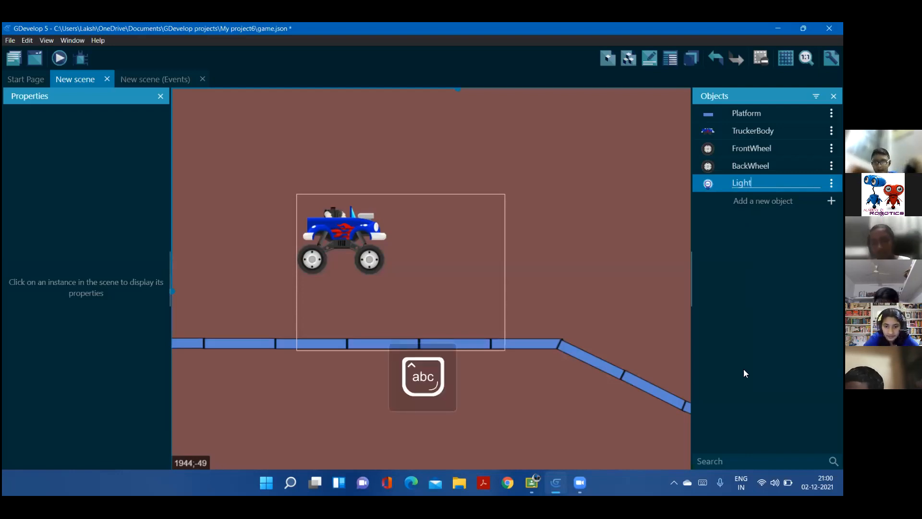
key(Return)
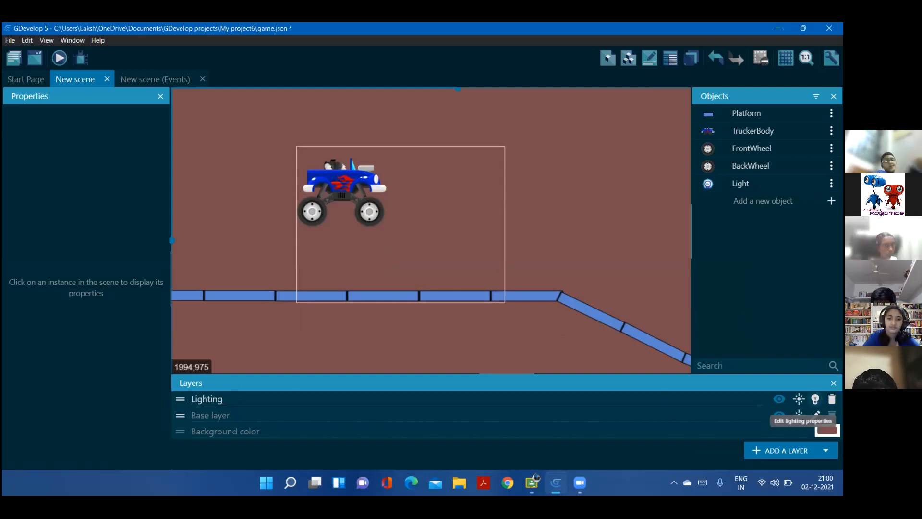
Set the Lighting layer's ambient light color to the dark grey 70;64;64 and apply the layer properties
click(814, 399)
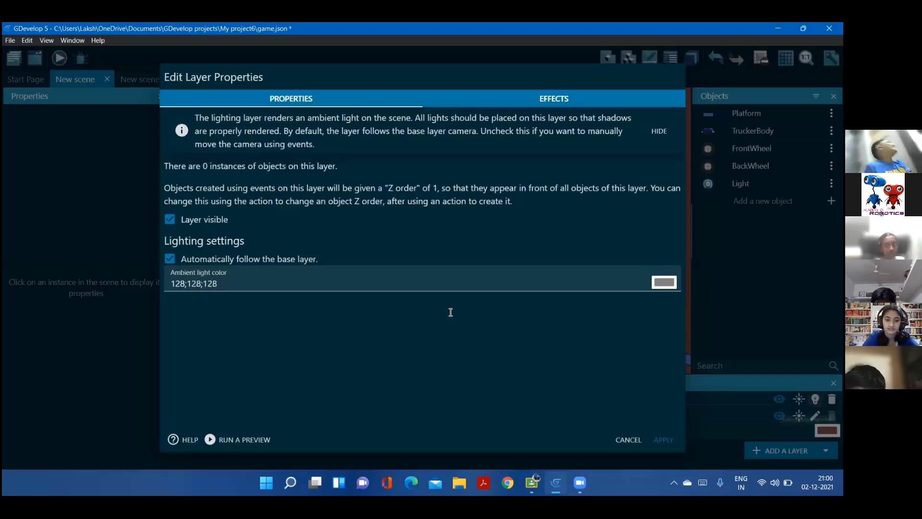
click(660, 282)
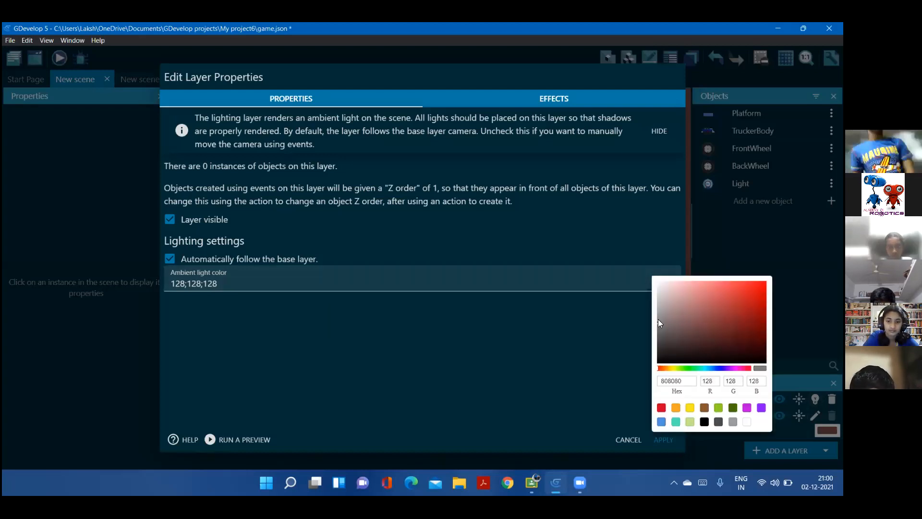
click(662, 325)
click(664, 340)
click(665, 338)
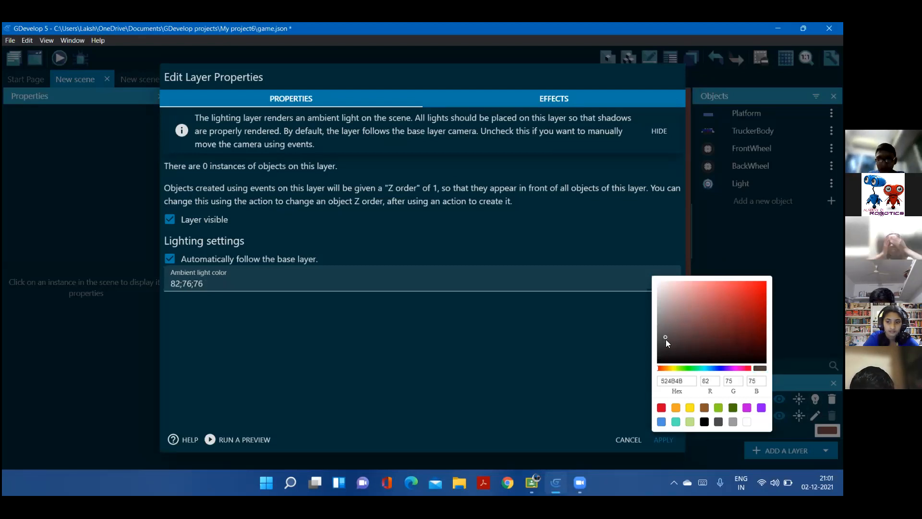
click(665, 340)
click(587, 346)
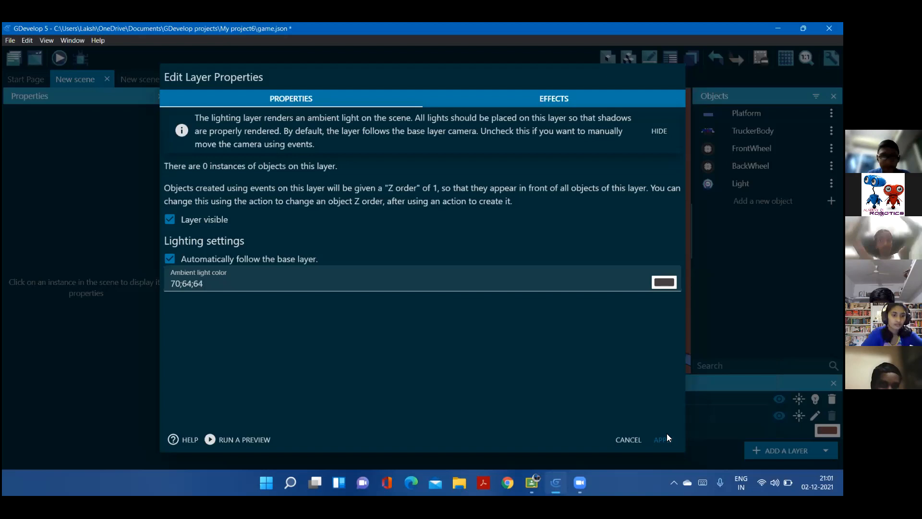
click(667, 436)
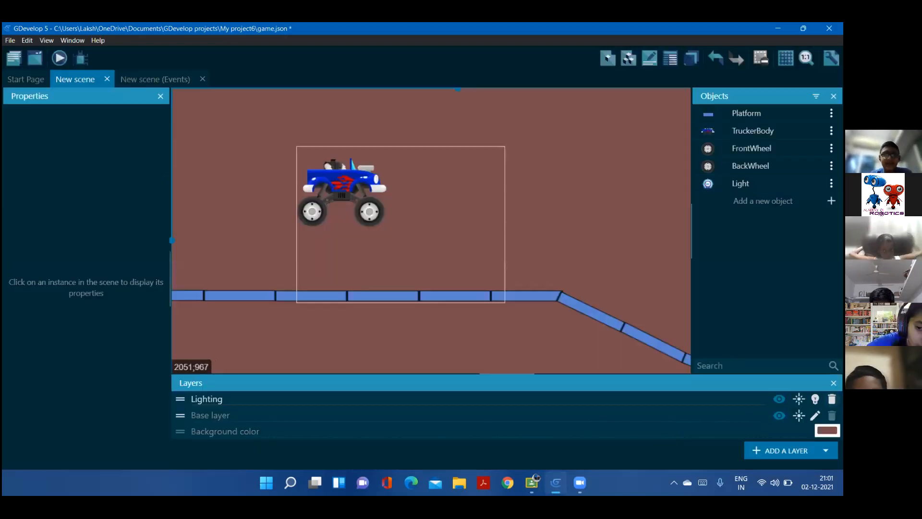
Change the scene's background color to the dark grey 3B3737
click(827, 430)
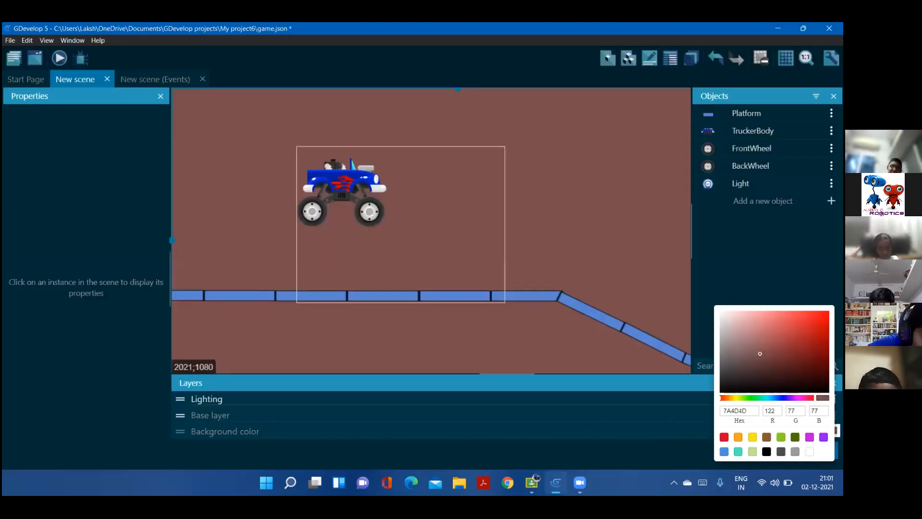
click(727, 356)
click(738, 365)
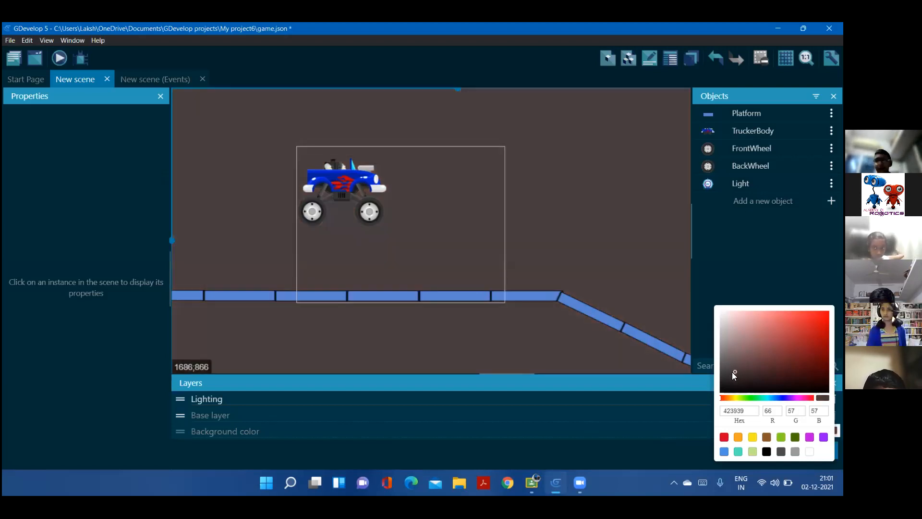
click(729, 374)
click(726, 374)
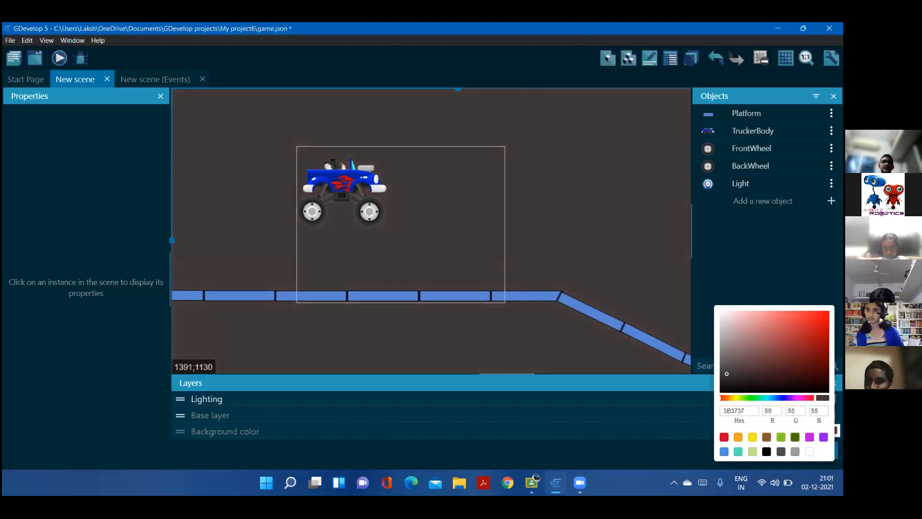
click(659, 440)
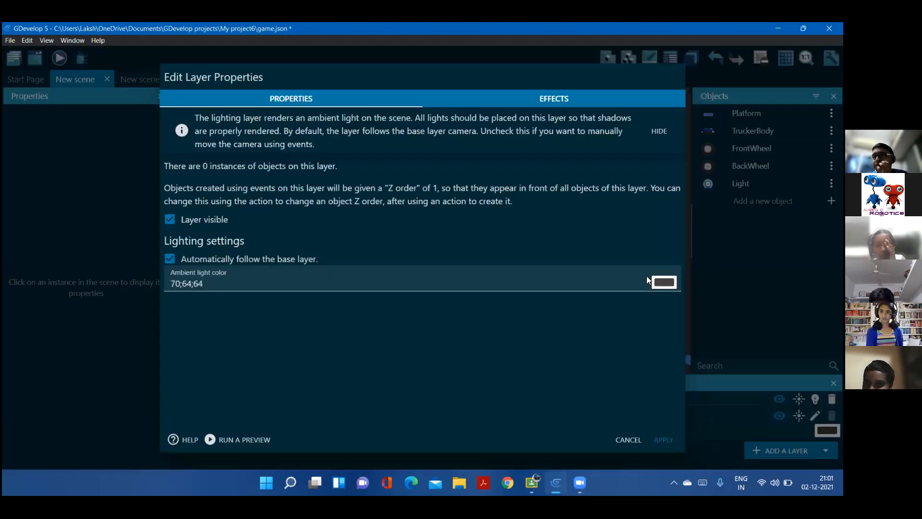
Set the Lighting layer's ambient light color to about 68;64;64, apply it, and close the layers list
click(662, 282)
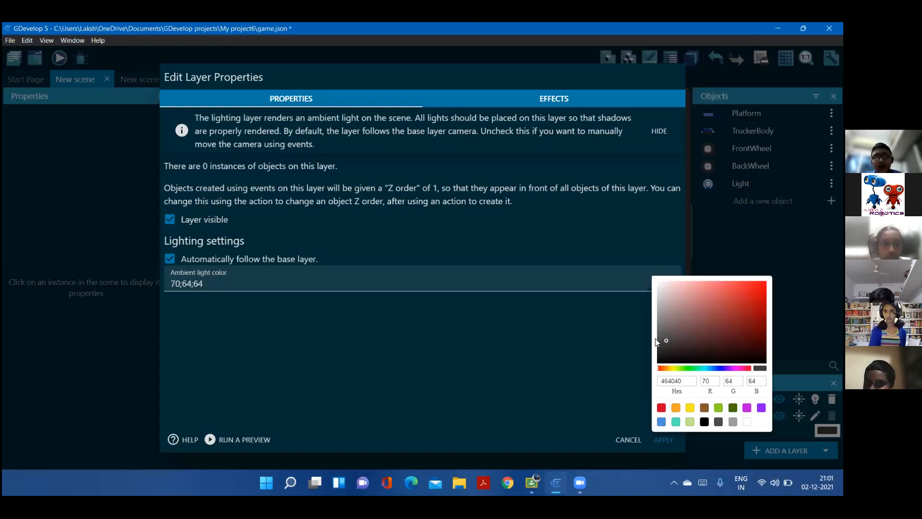
click(661, 342)
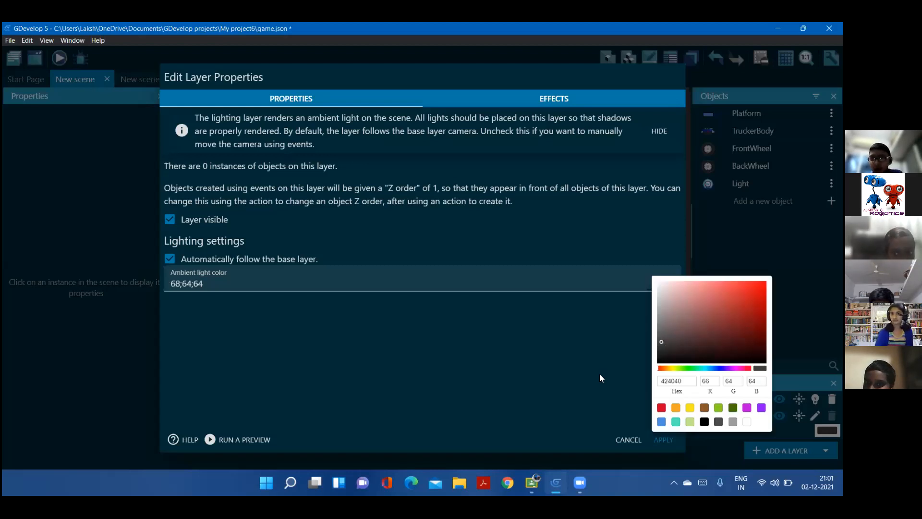
click(664, 437)
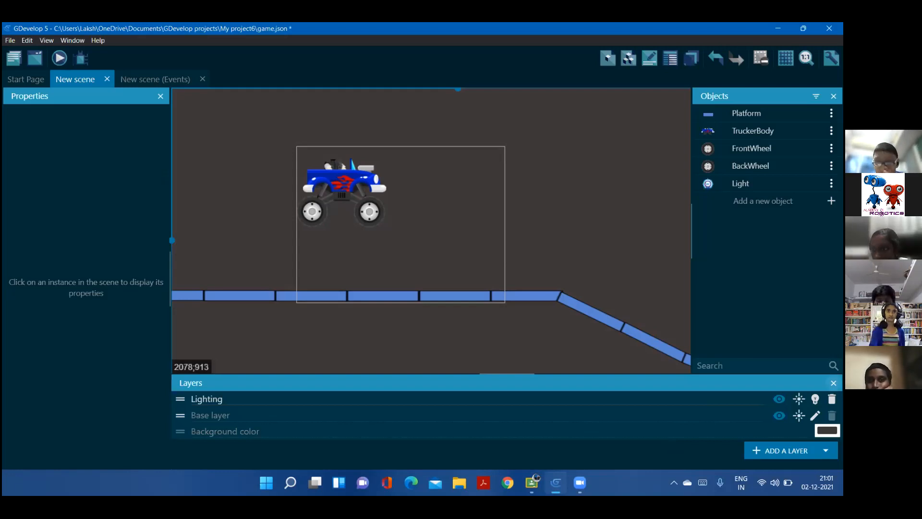
click(834, 382)
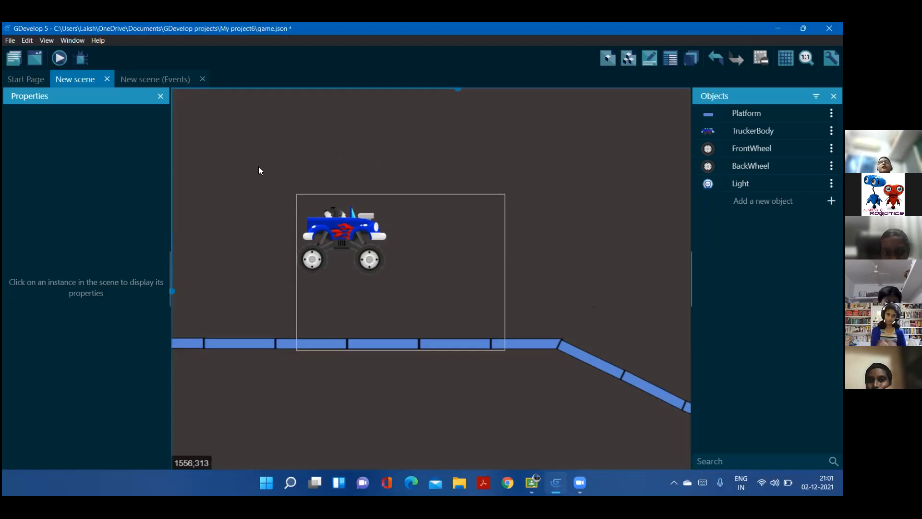
Place a Light instance in the scene just ahead of the truck at about X 637, Y 62, and check its instance properties
drag(735, 183, 473, 214)
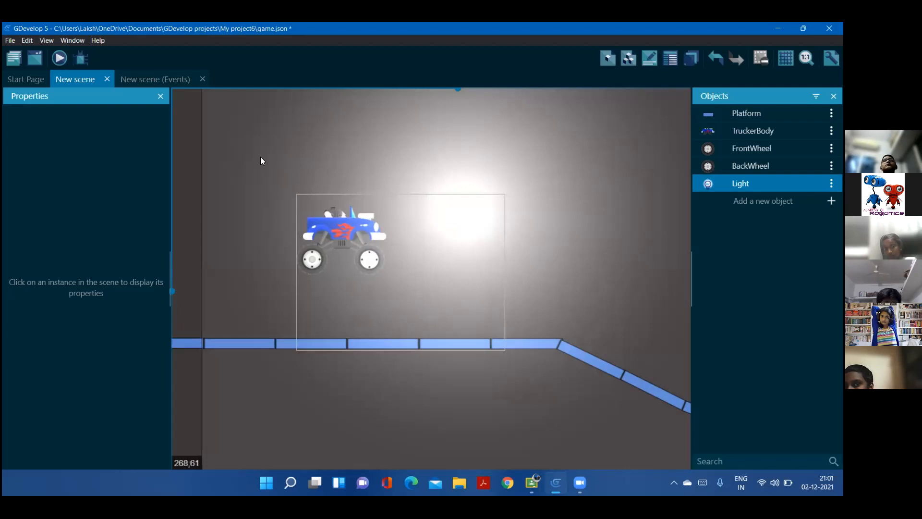
click(187, 185)
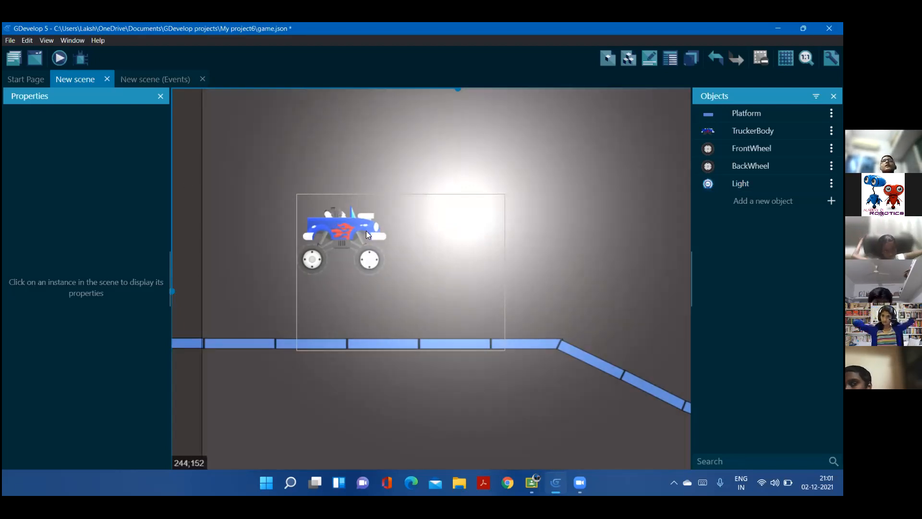
click(175, 258)
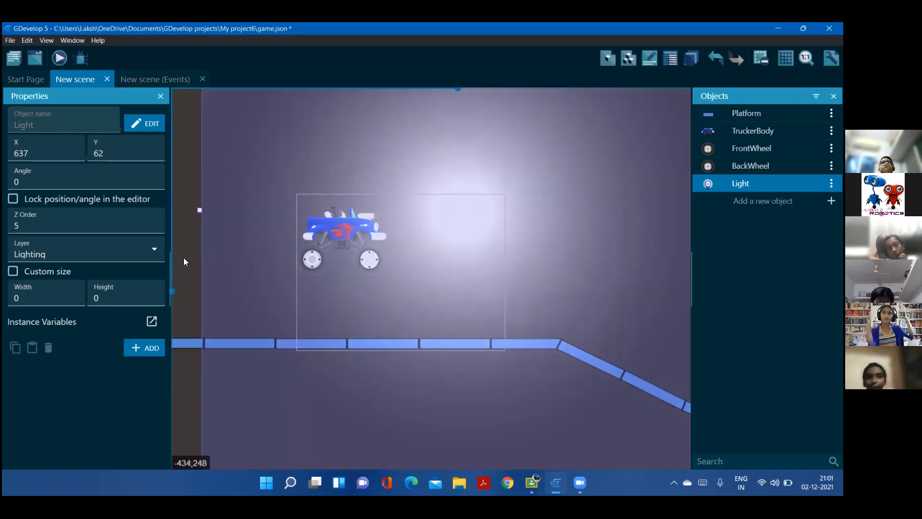
click(184, 262)
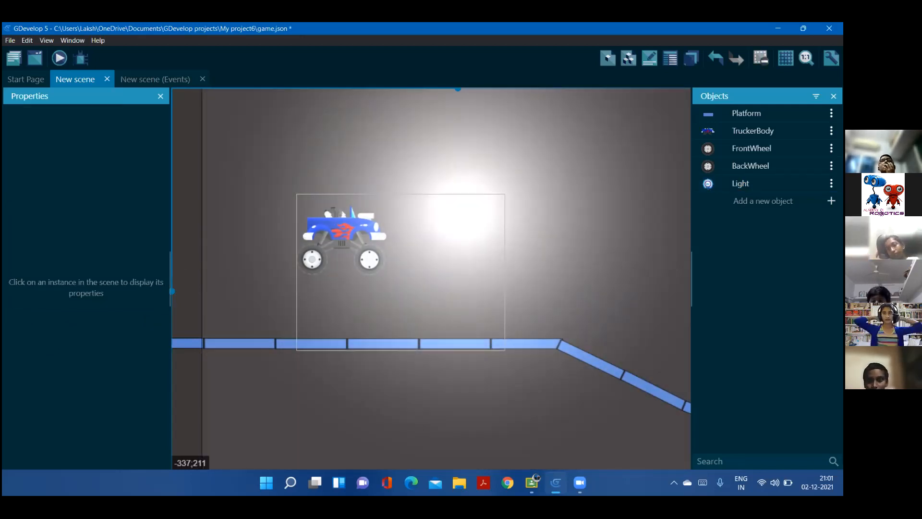
Add a new point named Light to the TruckerBody object
click(832, 131)
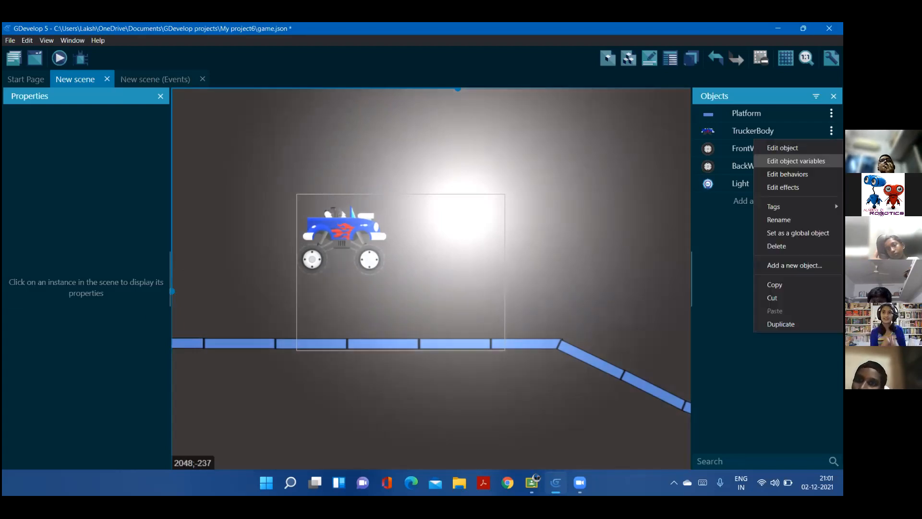
click(783, 148)
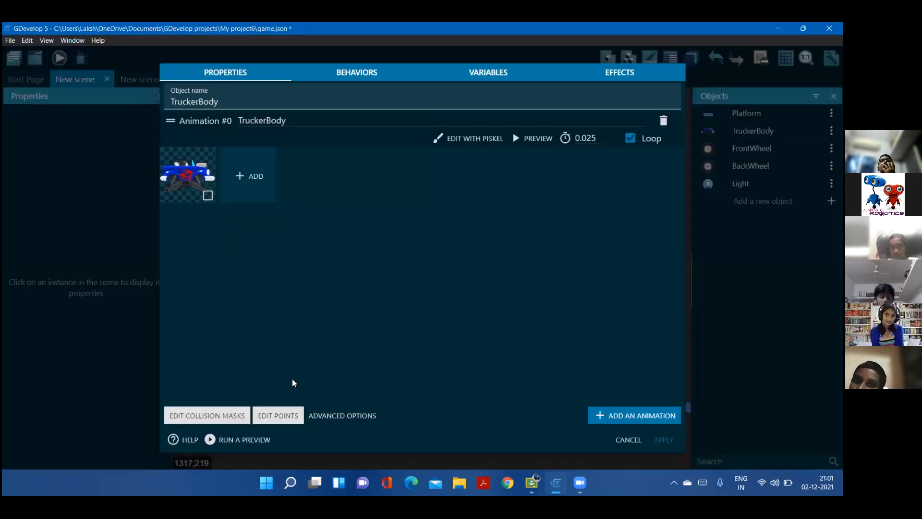
click(277, 416)
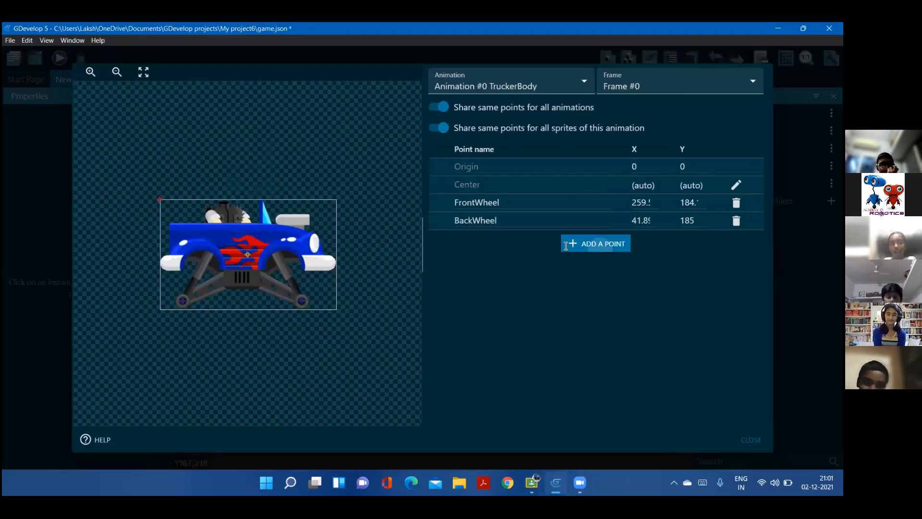
click(565, 245)
key(BackSpace)
key(BackSpace)
key(BackSpace)
key(BackSpace)
key(BackSpace)
text(L)
key(Caps_Lock)
text(igh)
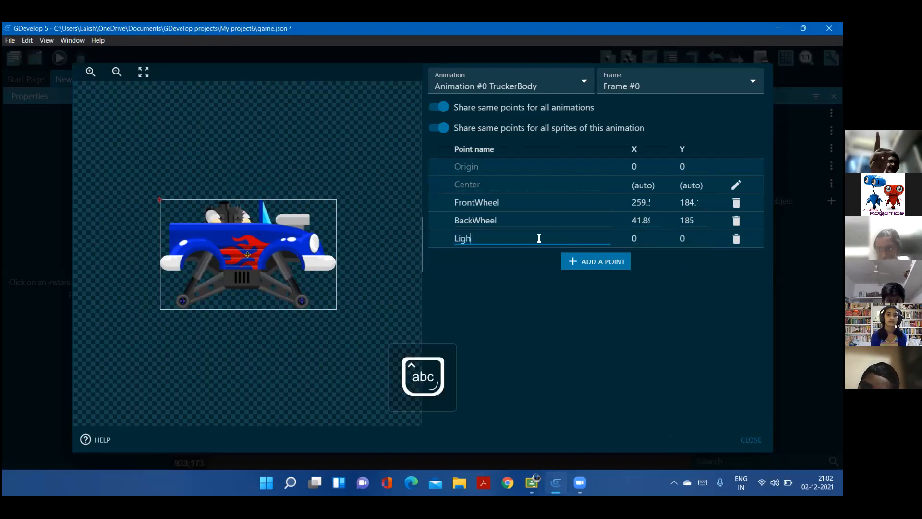
text(t)
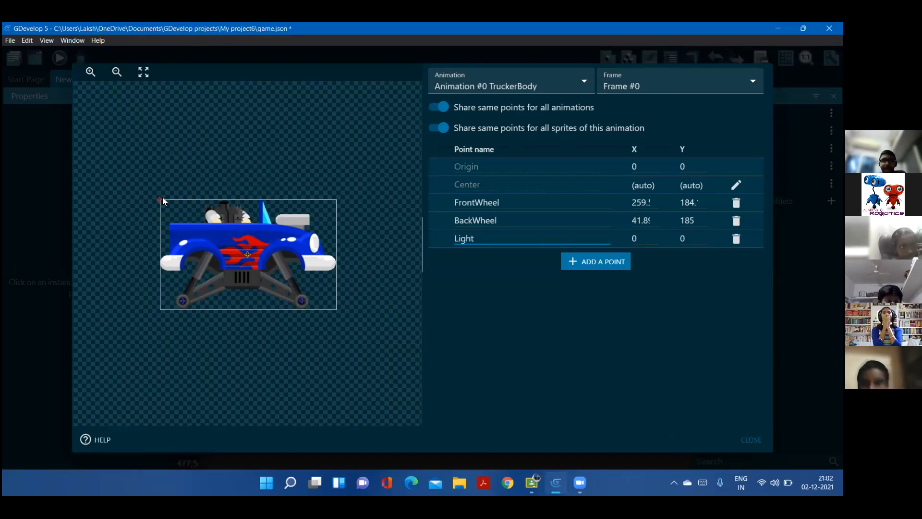
Position TruckerBody's Light point on the front headlight at about X 274, Y 80, and apply the object changes
click(639, 237)
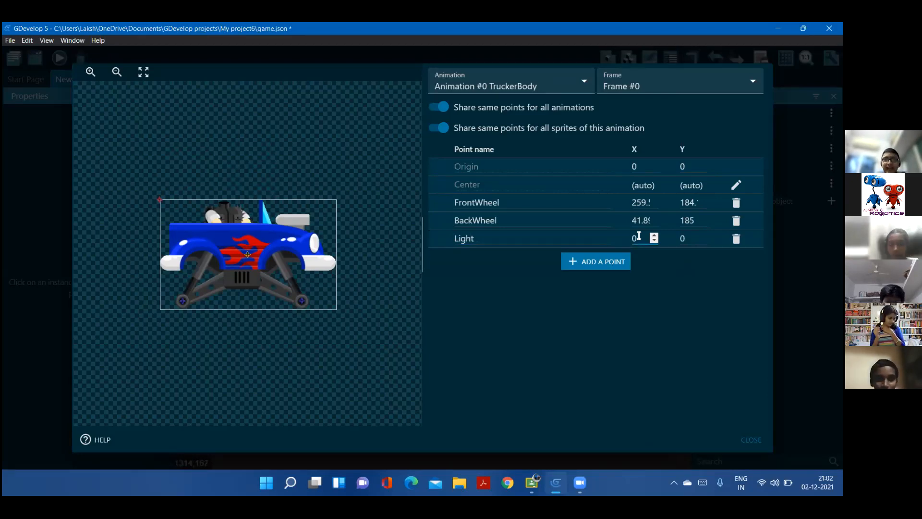
text(20)
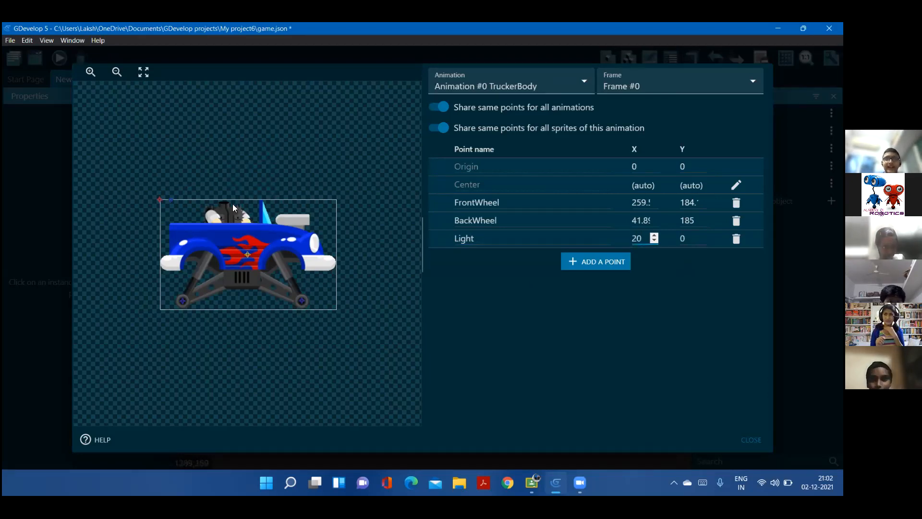
drag(184, 205, 249, 237)
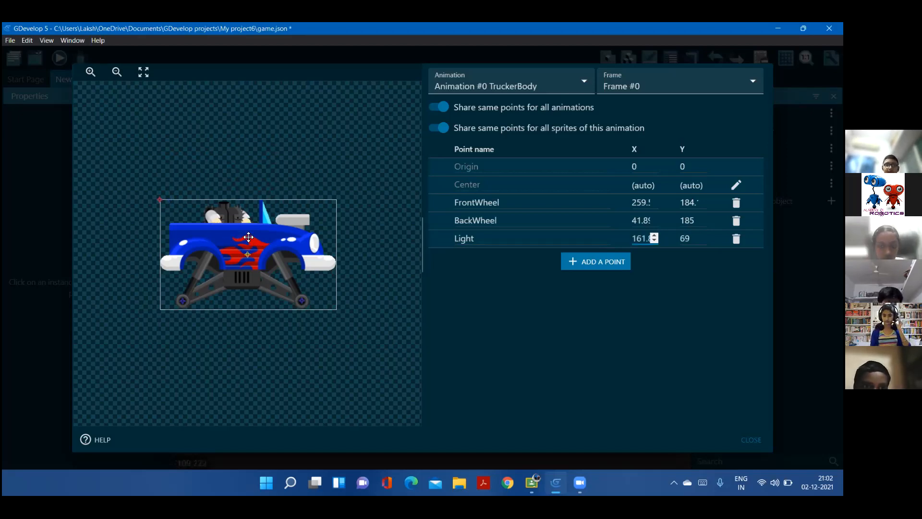
click(311, 243)
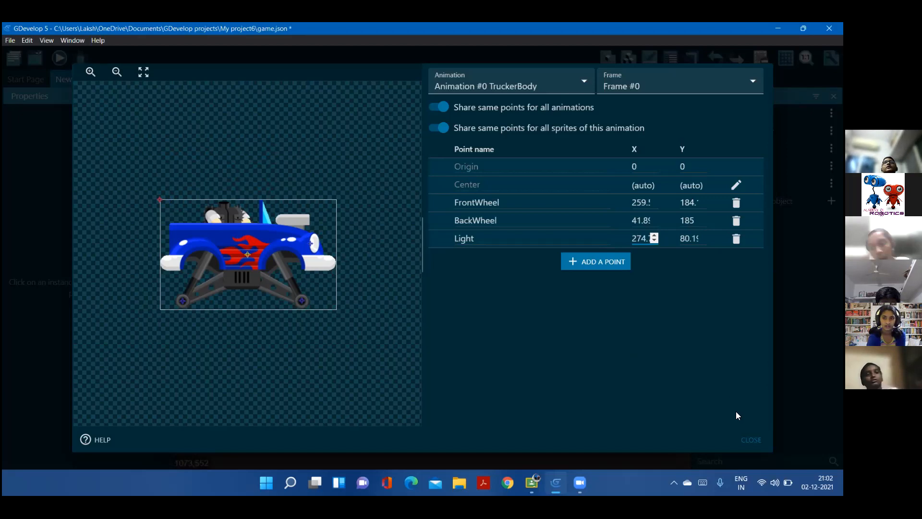
key(Escape)
click(663, 443)
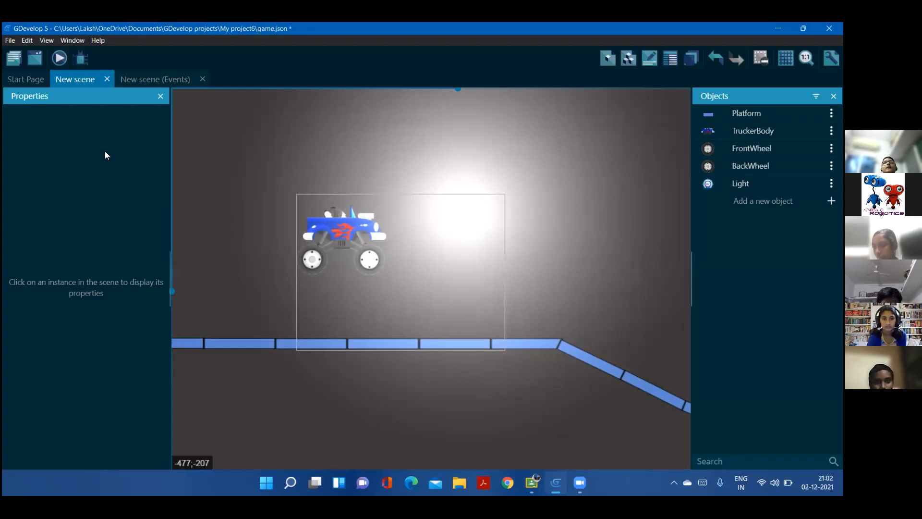
Add a Position action for the Light object to the scene event that moves the camera
key(ctrl+Tab)
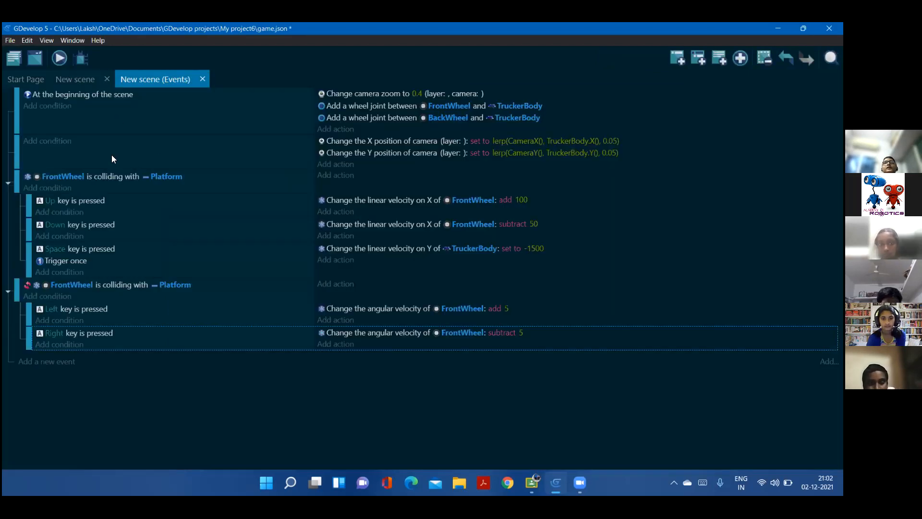
click(340, 164)
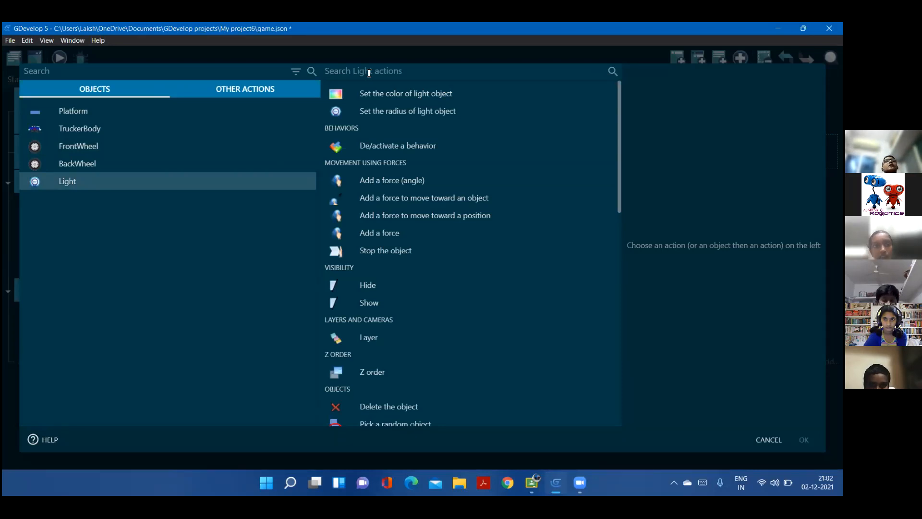
text(d)
text(ha)
text(ng)
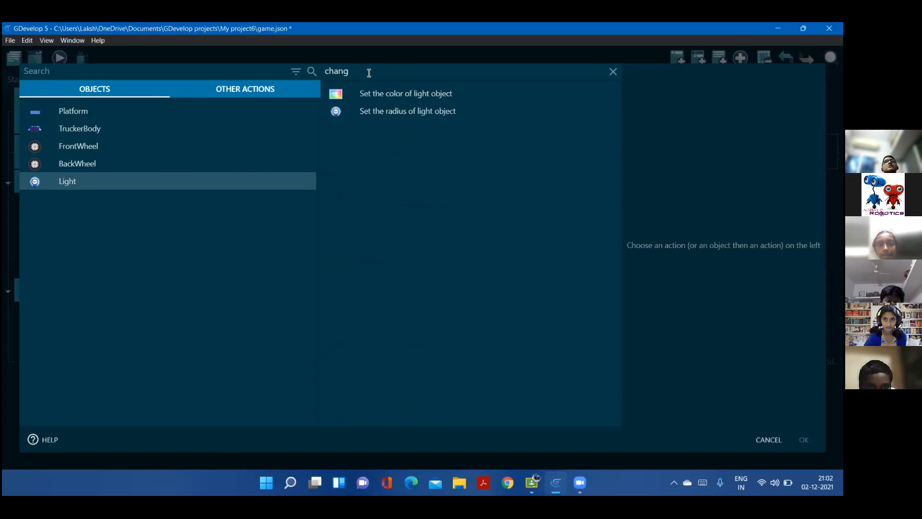
key(BackSpace)
key(BackSpace)
key(BackSpace)
key(BackSpace)
key(BackSpace)
text(p)
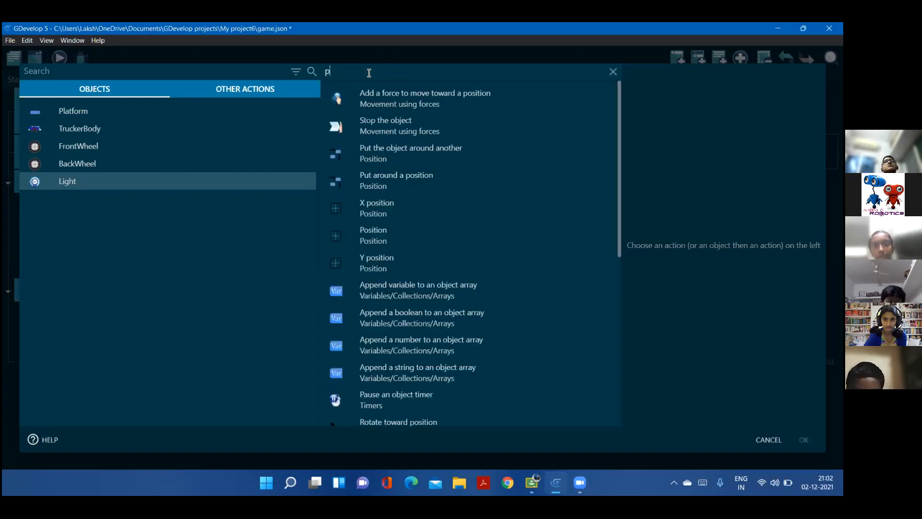
text(ositio)
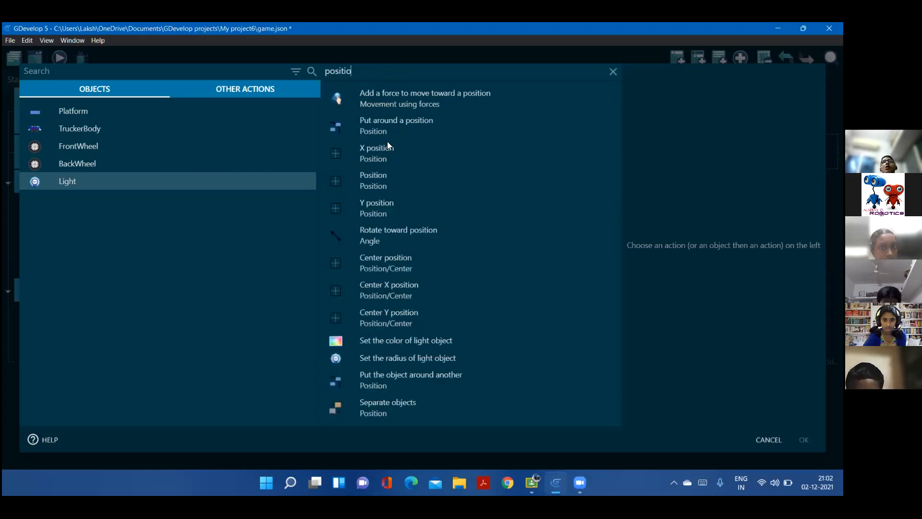
click(380, 178)
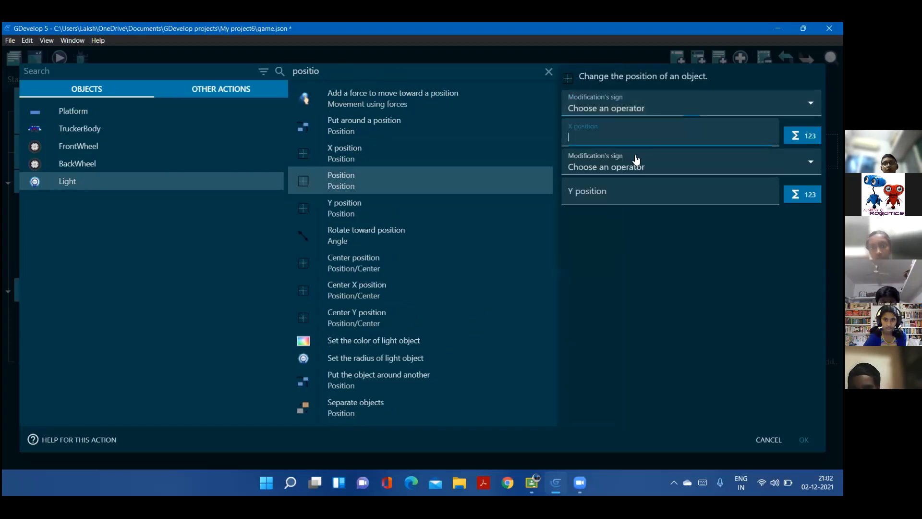
Choose = (set to) as the modification sign for both the X and Y positions of the Light action
click(617, 100)
click(612, 138)
click(601, 181)
click(593, 204)
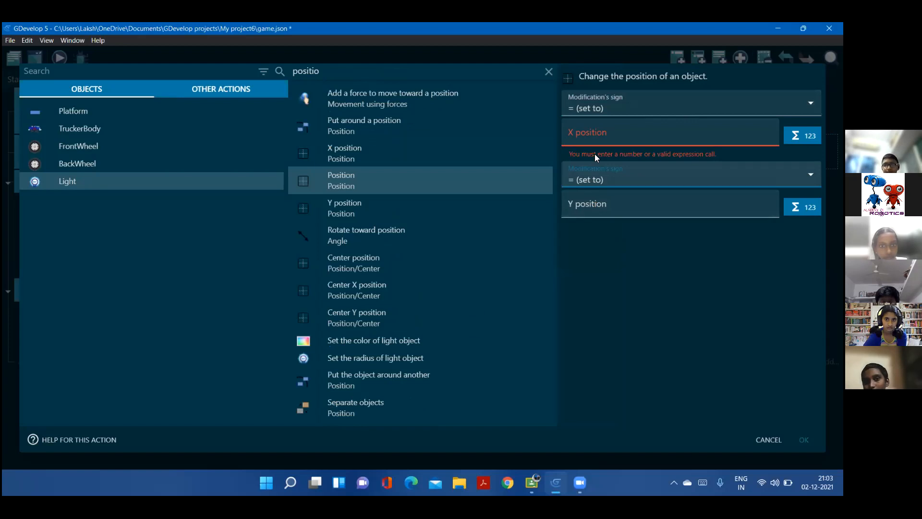
click(596, 176)
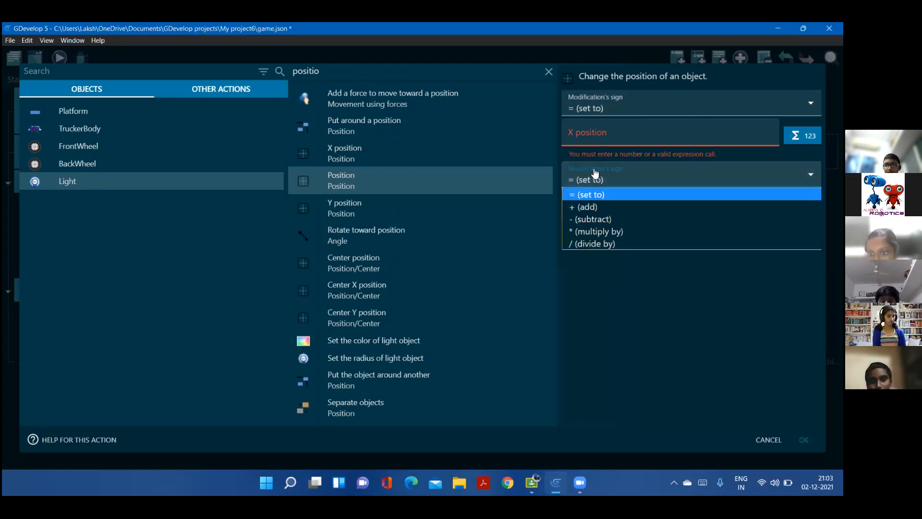
click(598, 132)
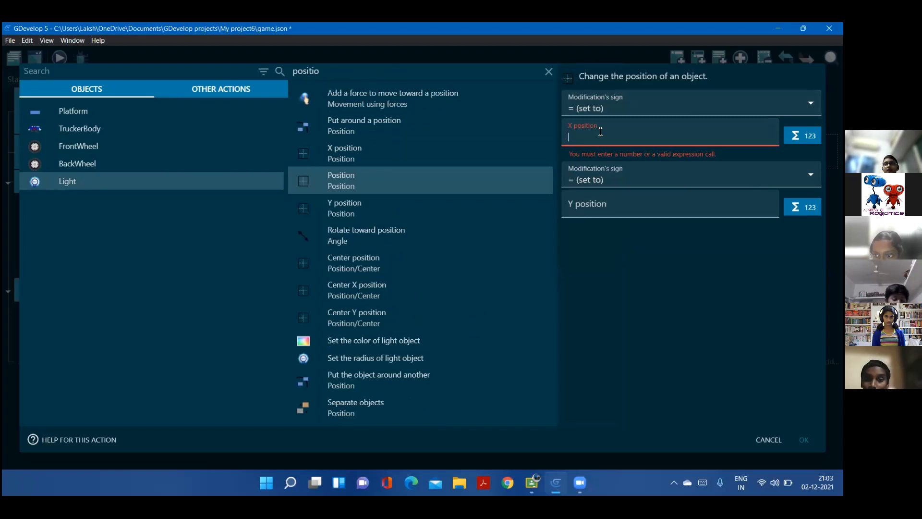
key(Caps_Lock)
text(T)
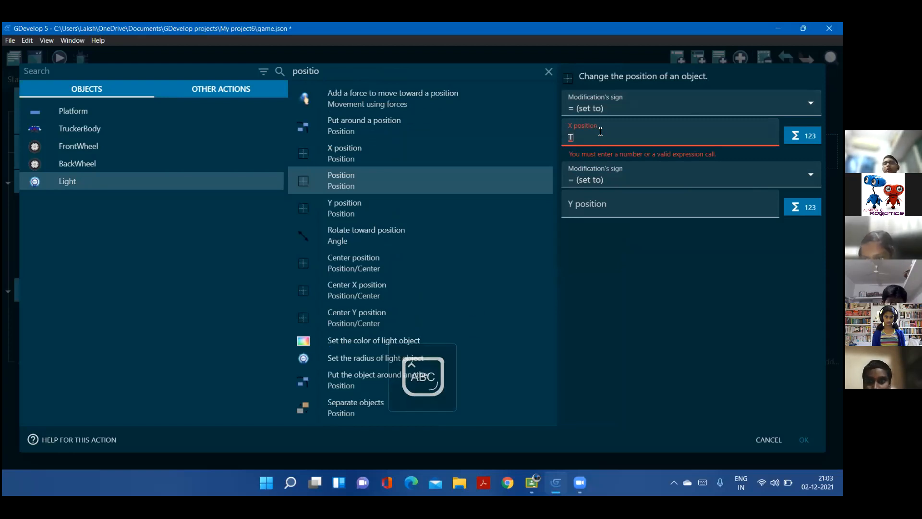
key(Caps_Lock)
text(ruck)
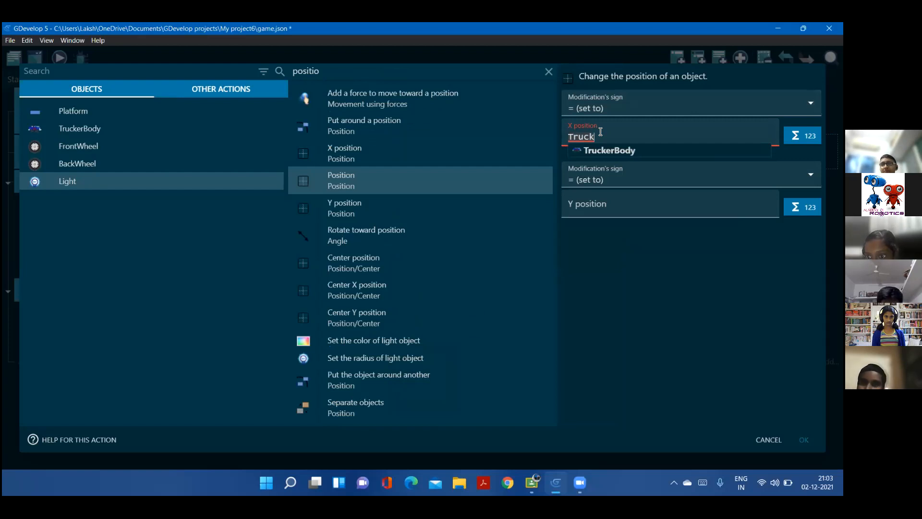
double_click(600, 132)
key(BackSpace)
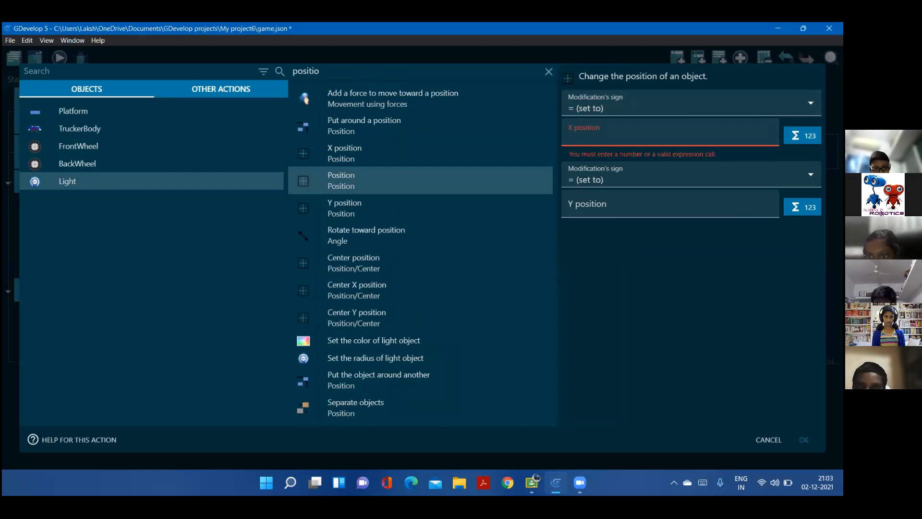
Set the Light action's X position to the X position of TruckerBody's "Light" point, TruckerBody.PointX("Light")
click(802, 136)
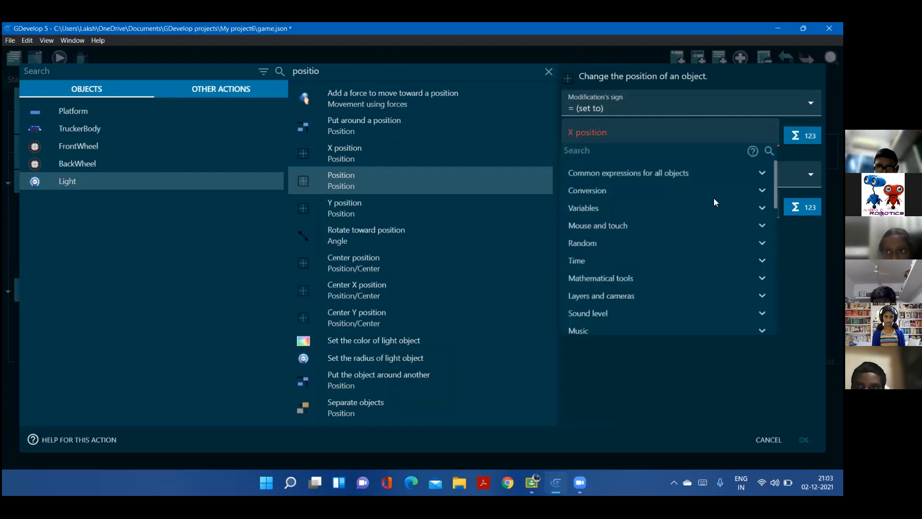
click(583, 151)
text(point)
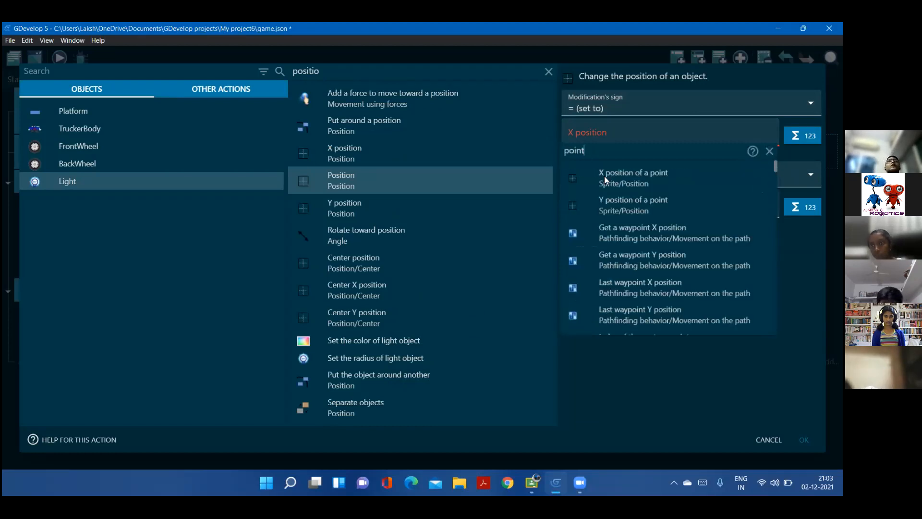
click(628, 185)
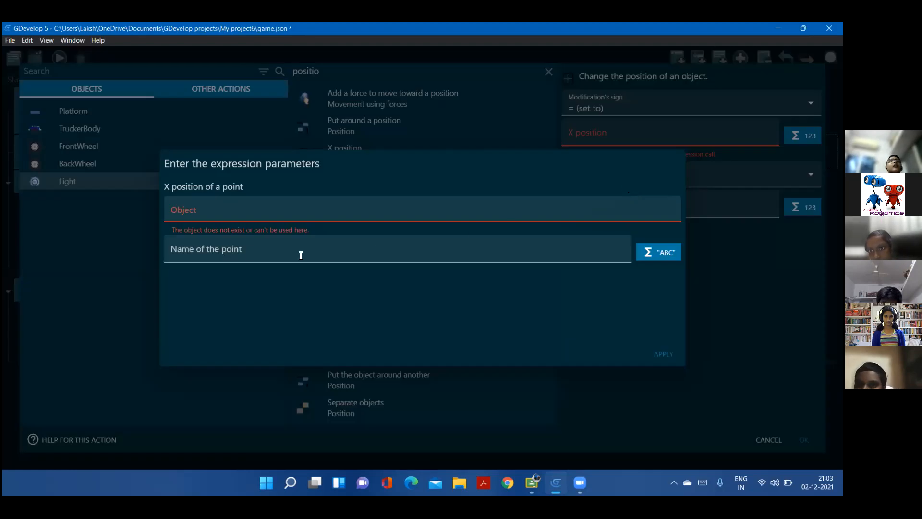
click(268, 210)
click(195, 248)
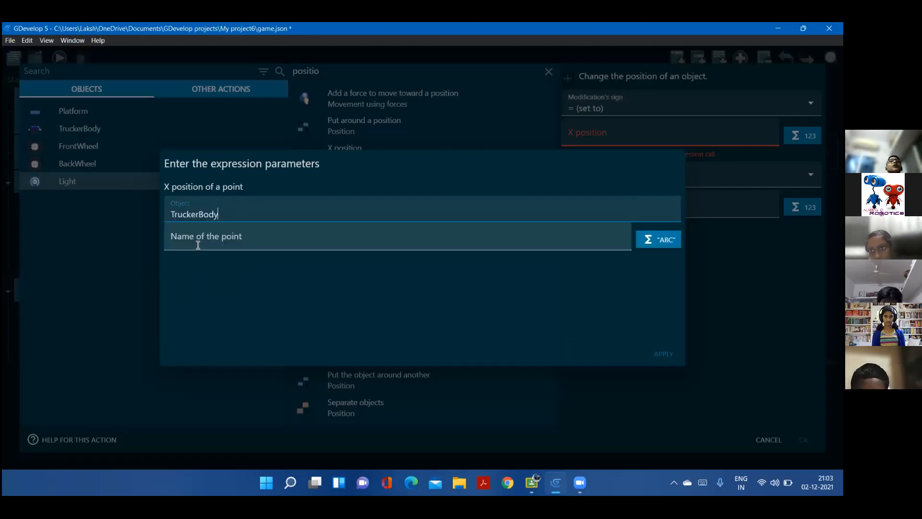
click(198, 245)
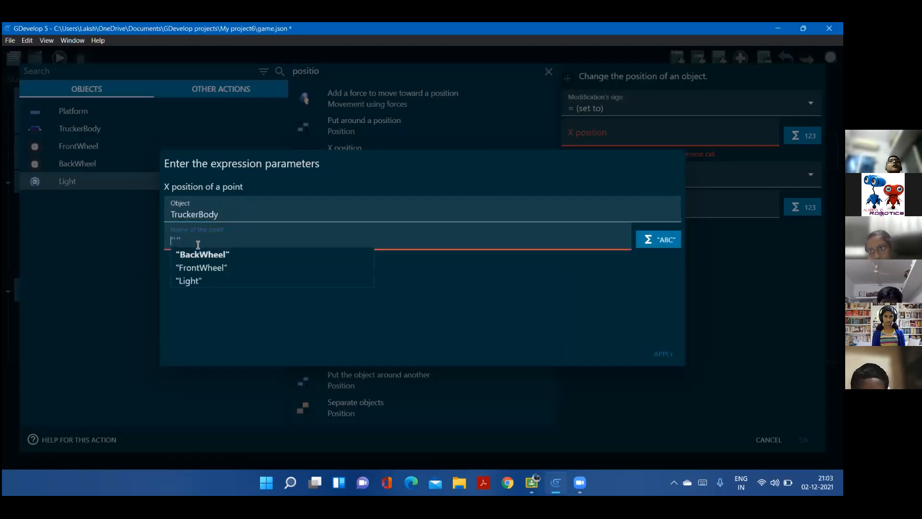
click(196, 277)
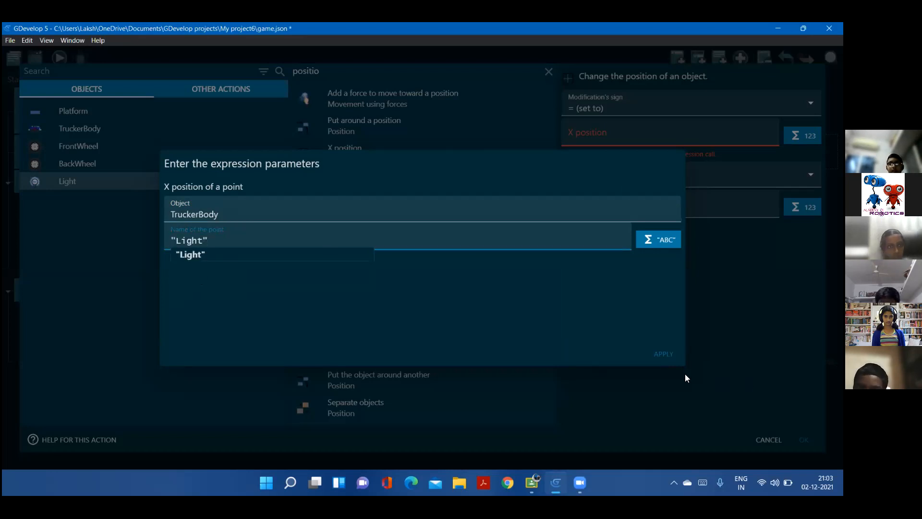
click(655, 353)
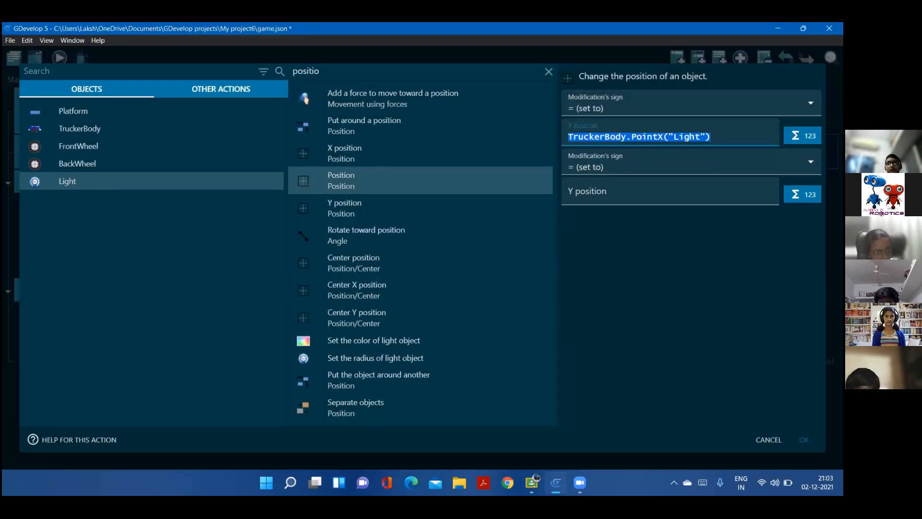
Set the Light action's Y position to TruckerBody.PointY("Light") and confirm the action
click(804, 195)
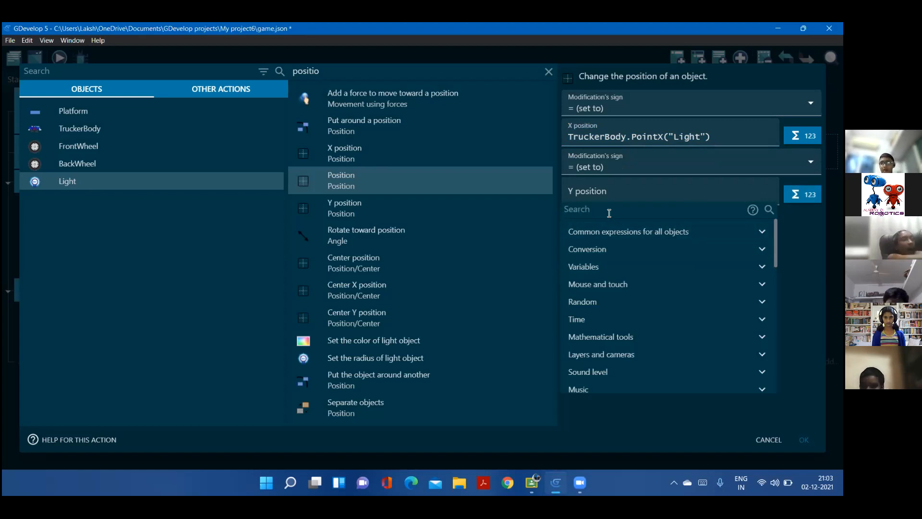
text(point)
click(613, 263)
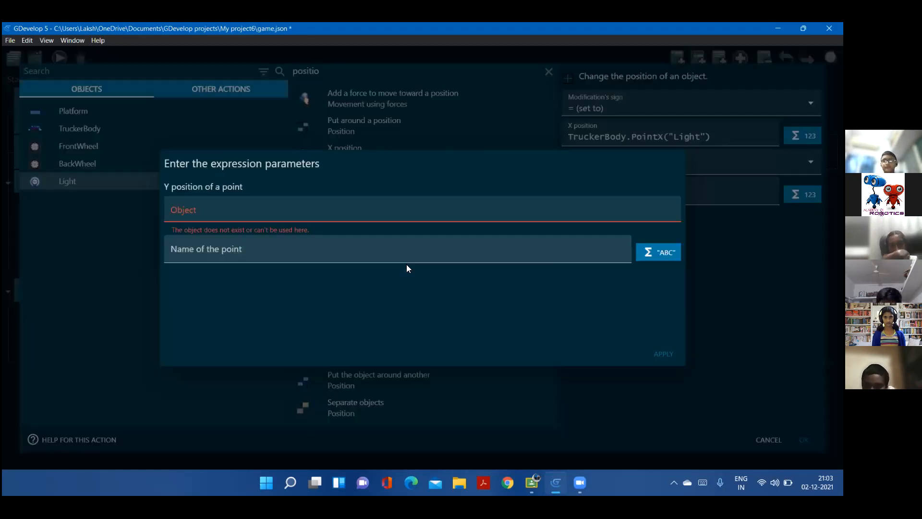
click(252, 215)
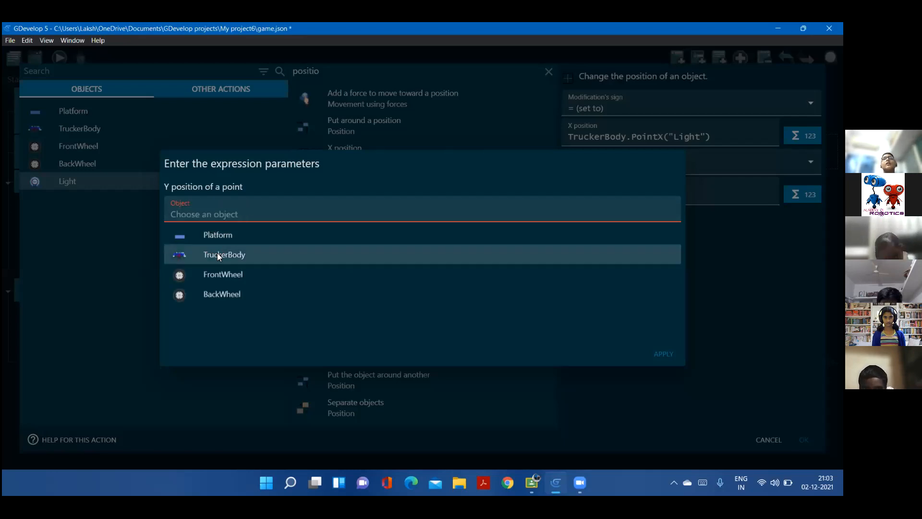
click(217, 253)
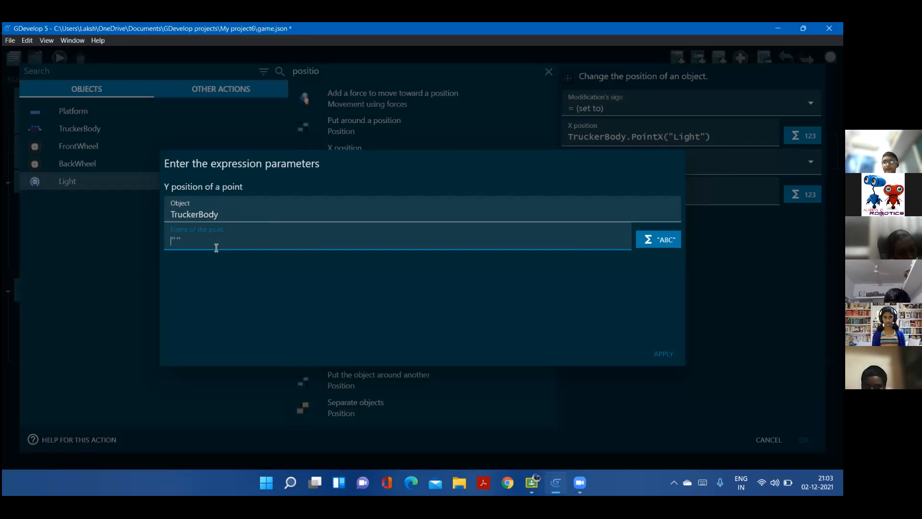
text("")
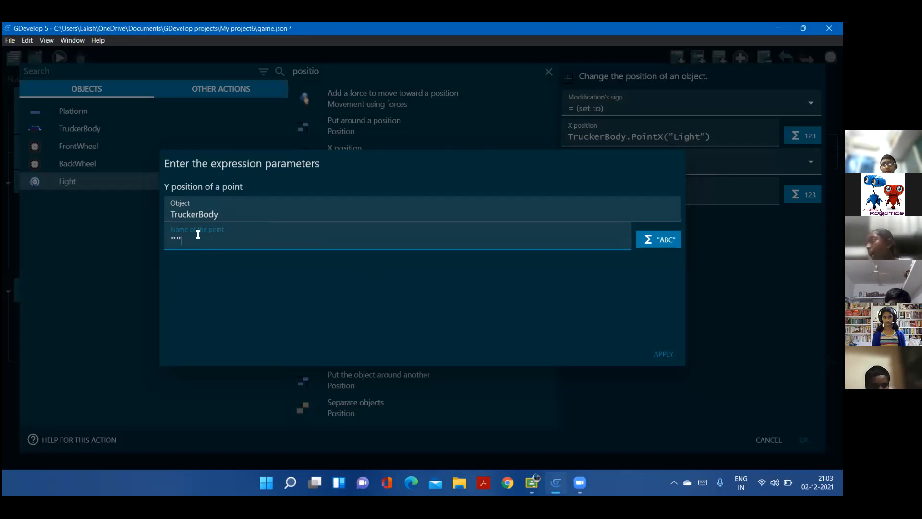
key(BackSpace)
text(Light")
click(650, 353)
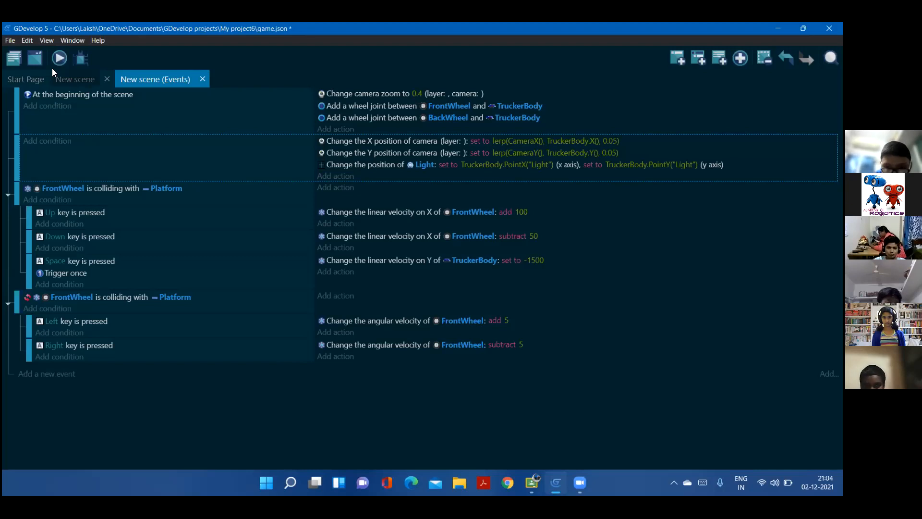
Preview the game from the scene and drive the truck both ways to check that the light follows it
click(76, 79)
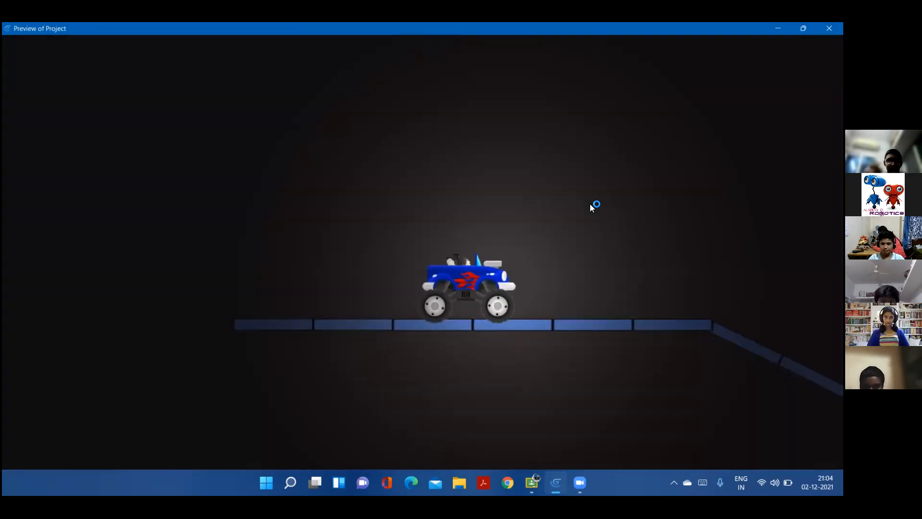
key(Right)
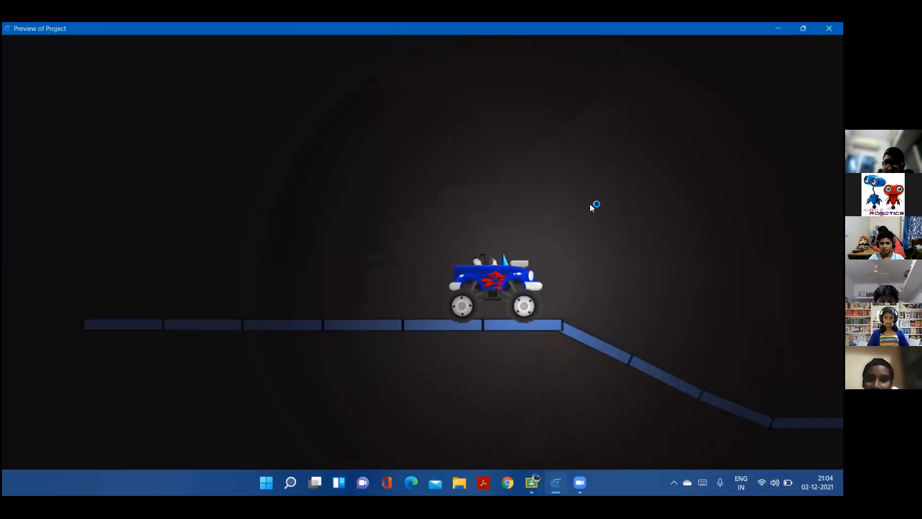
key(Left)
key(Left)
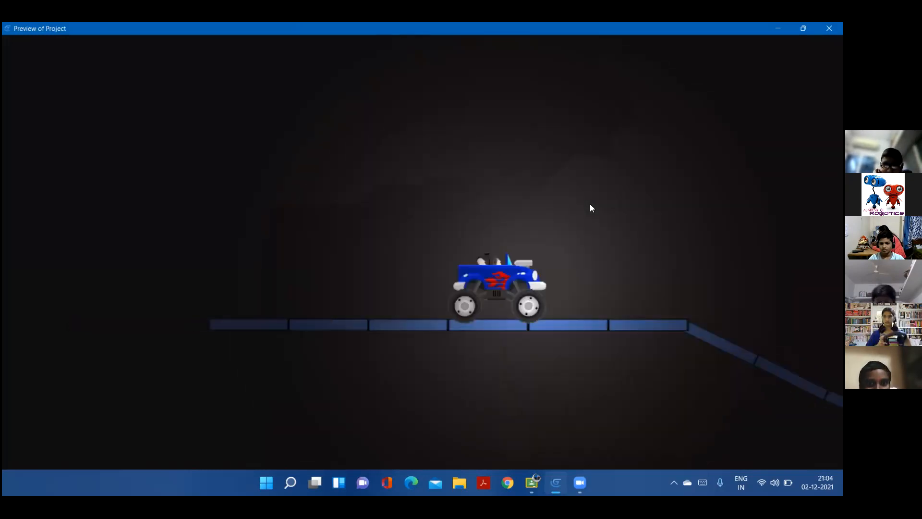
key(Right)
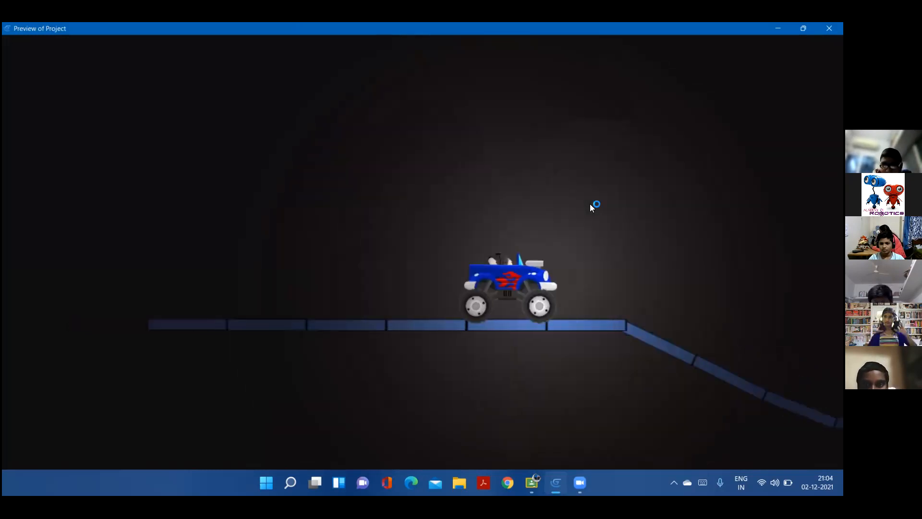
key(Right)
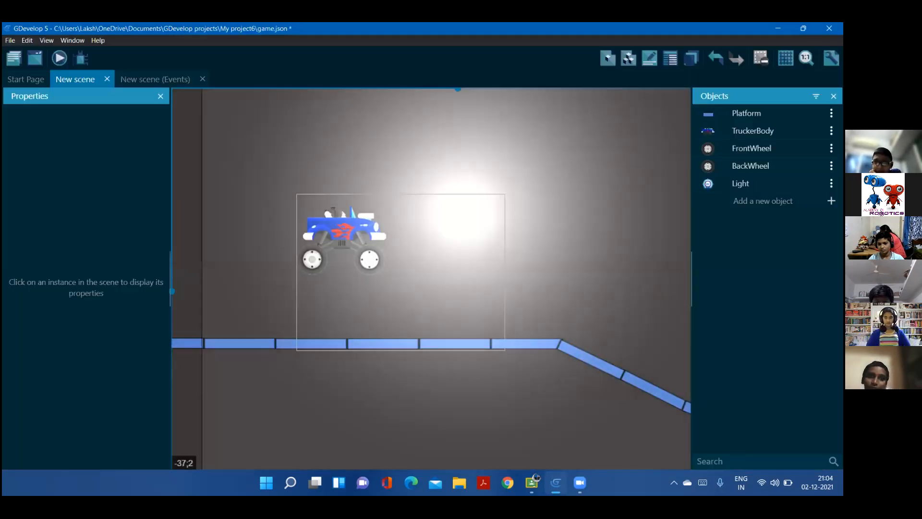
Open the Light object's editor to check its settings and close it
click(831, 183)
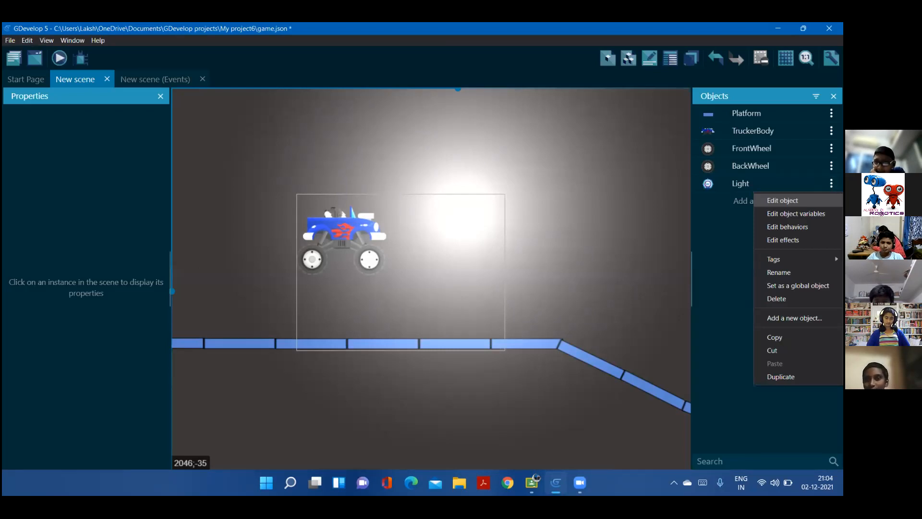
click(782, 200)
click(665, 442)
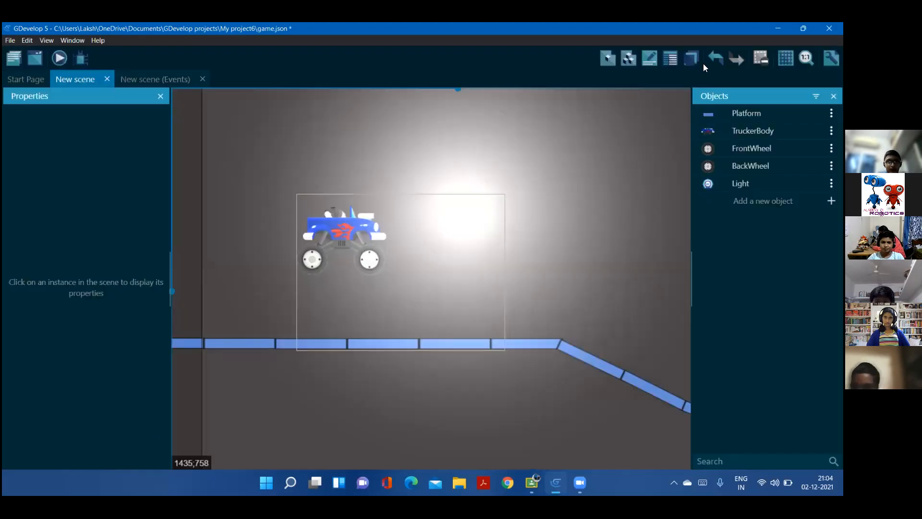
Set the Lighting layer's ambient light color to 102;95;95, preview the scene and return to the editor
click(690, 58)
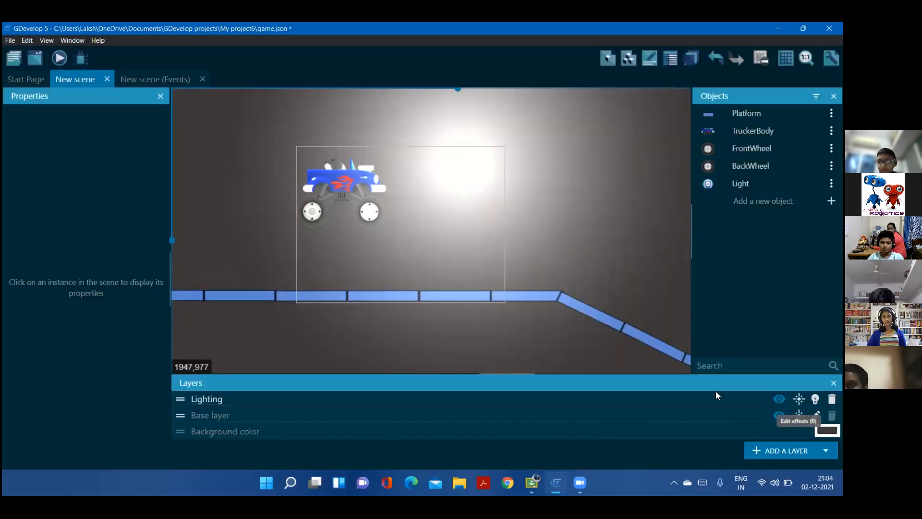
click(815, 398)
click(663, 283)
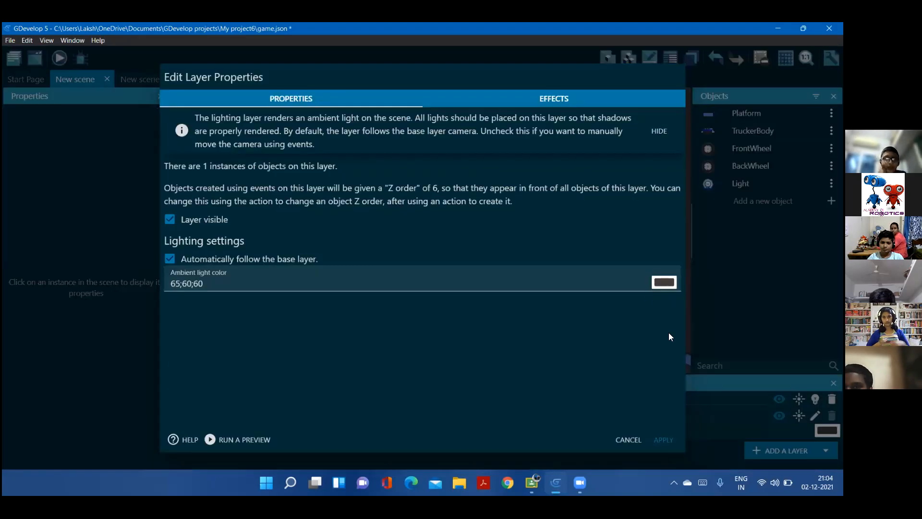
drag(663, 342, 664, 330)
click(681, 430)
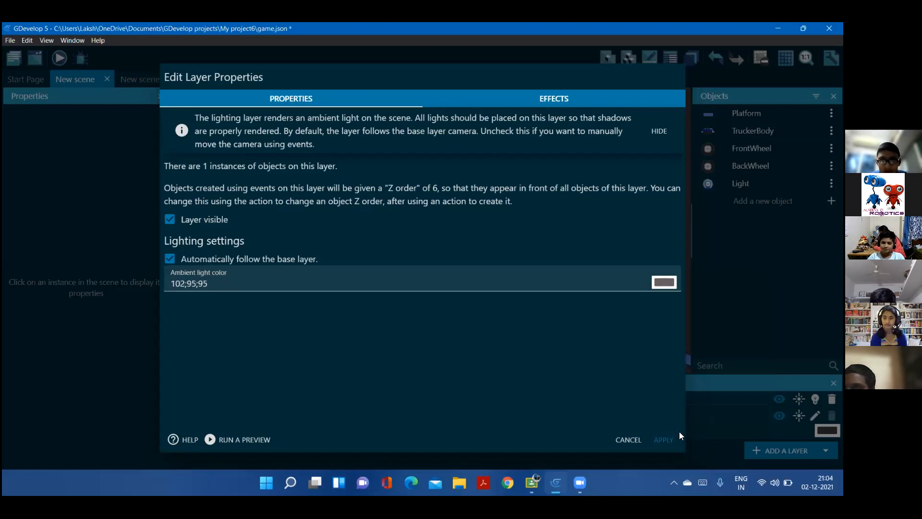
click(663, 439)
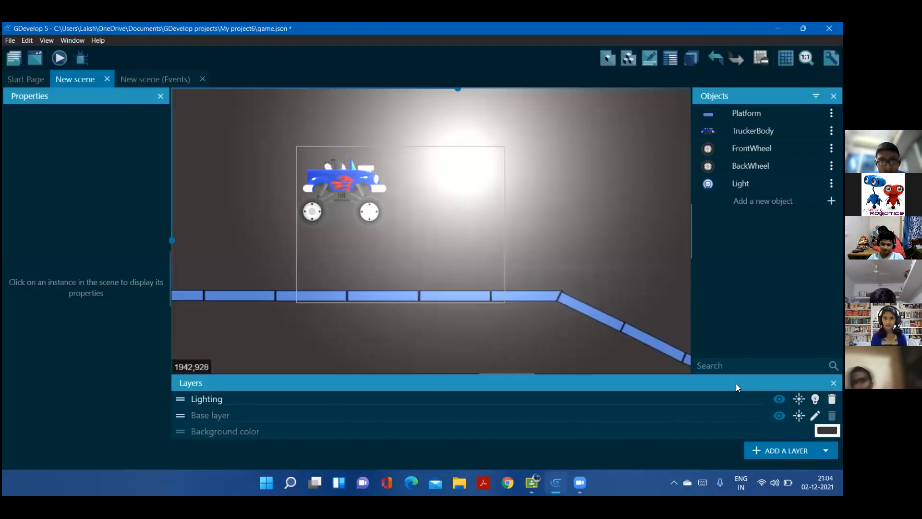
click(834, 382)
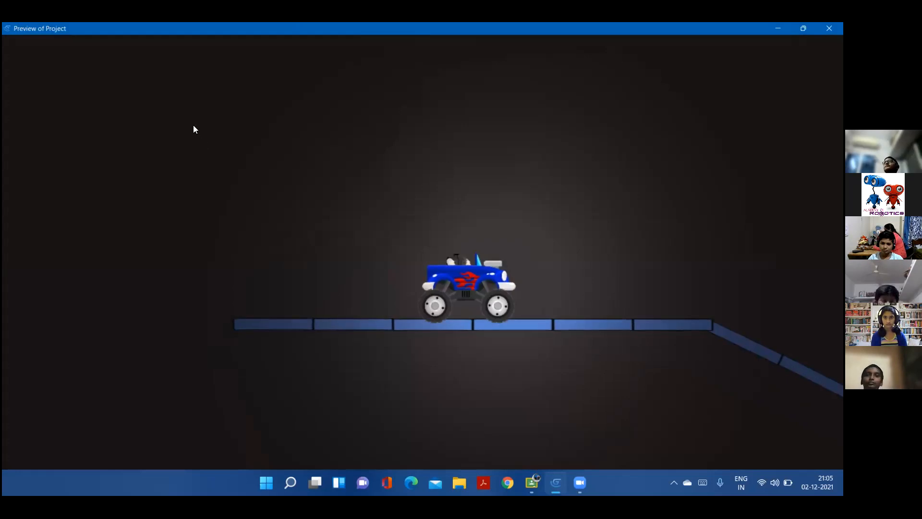
key(alt+Tab)
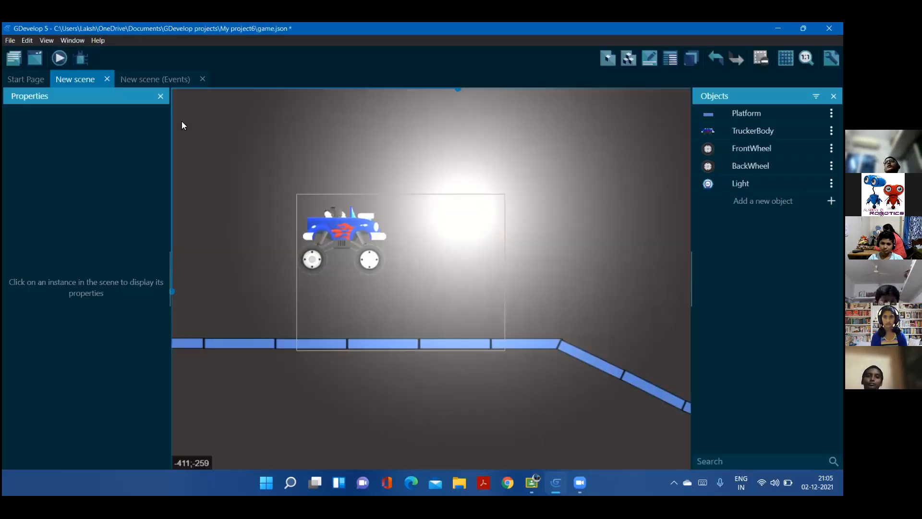
Add a "Set the radius of light object" action for Light to the unconditional event that moves the camera and light
click(158, 80)
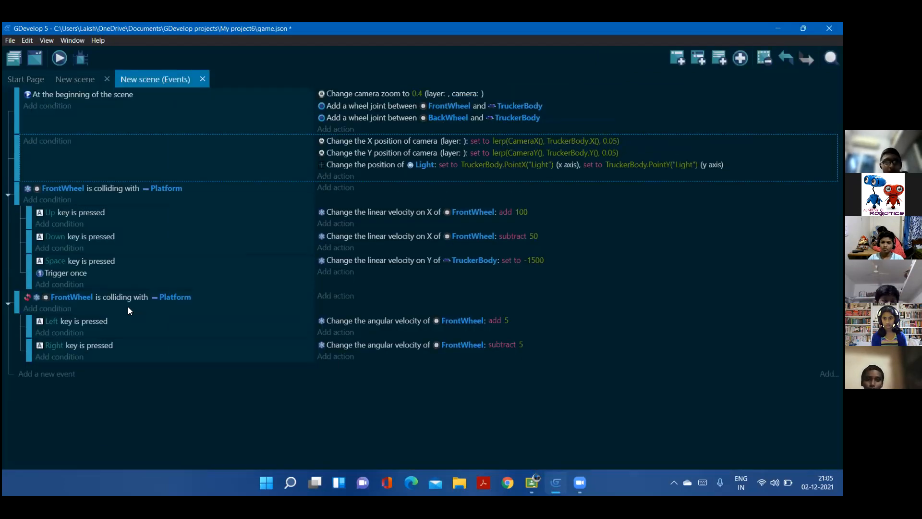
click(351, 172)
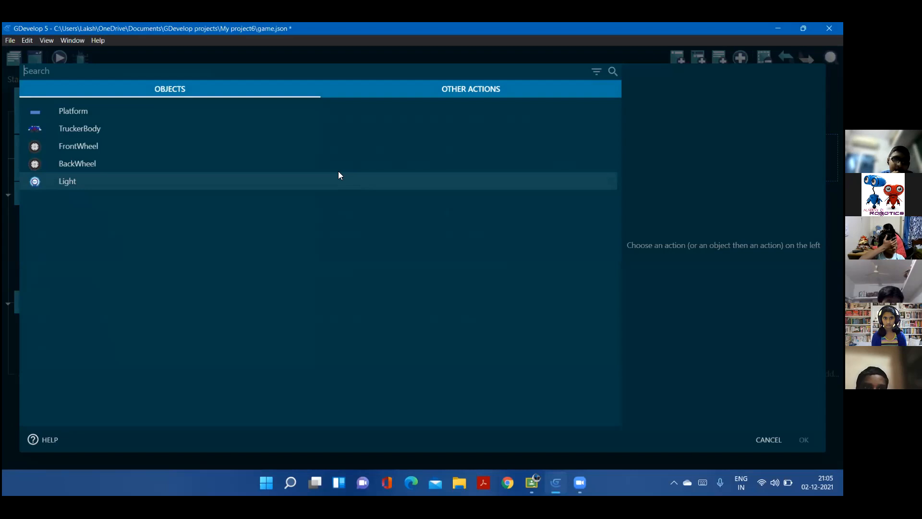
click(381, 184)
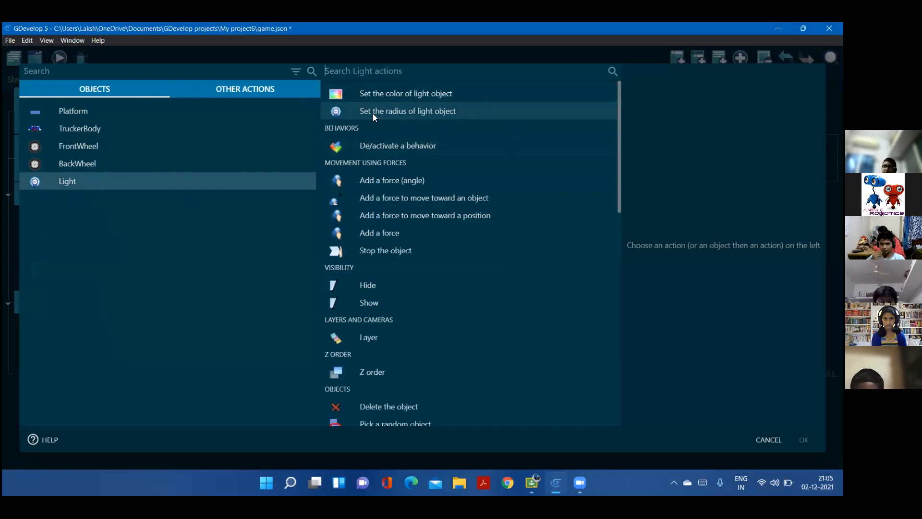
click(453, 111)
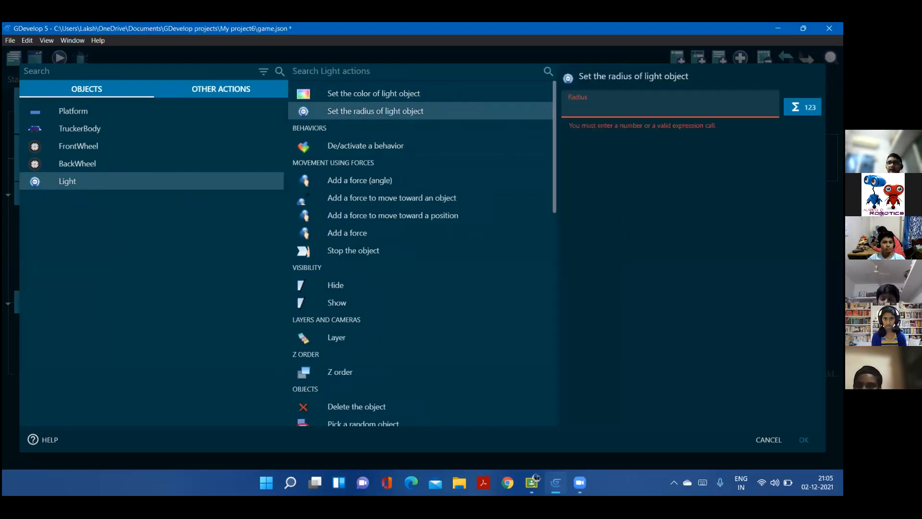
Set the light's radius to a random integer in range from 750 to 1000, RandomInRange(750, 1000), and confirm the action
click(803, 107)
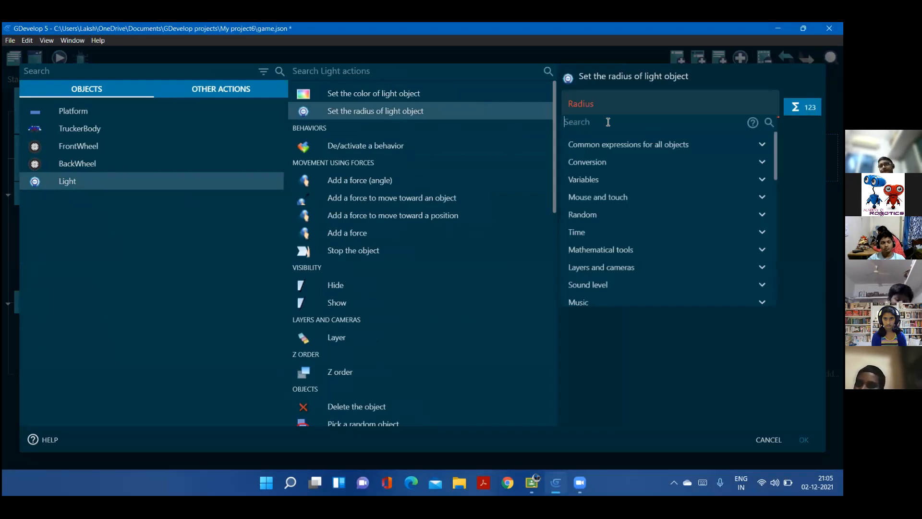
text(random)
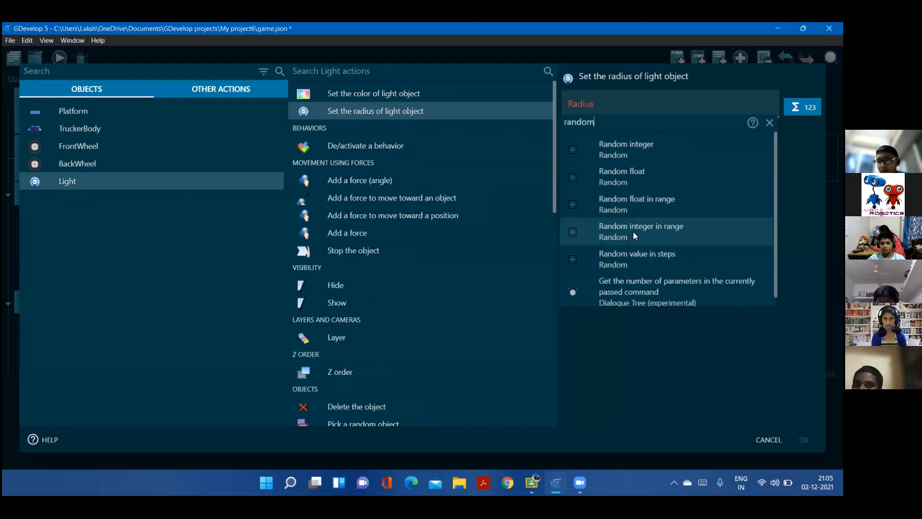
key(Return)
click(336, 210)
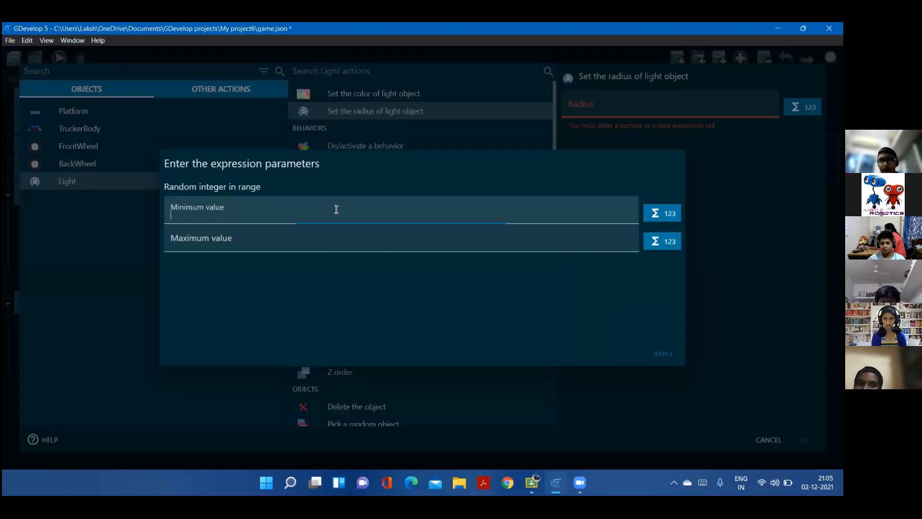
text(750)
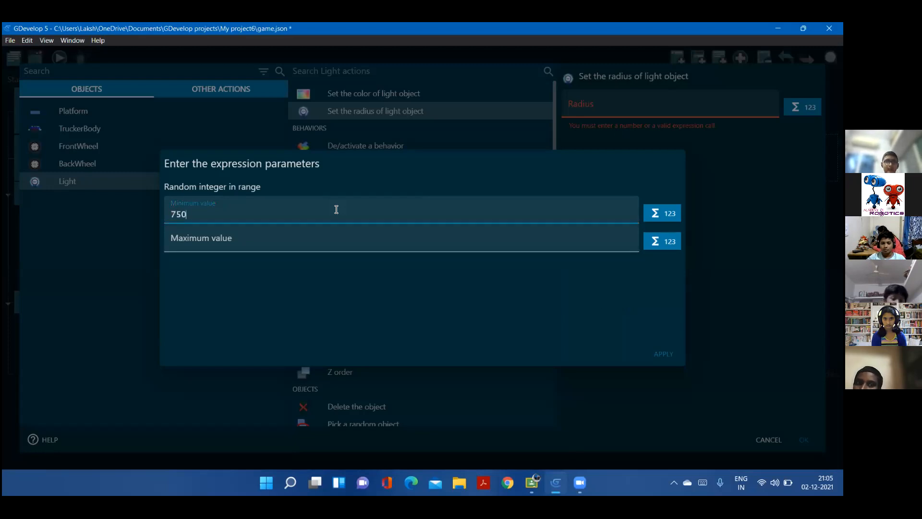
click(302, 237)
text(1000)
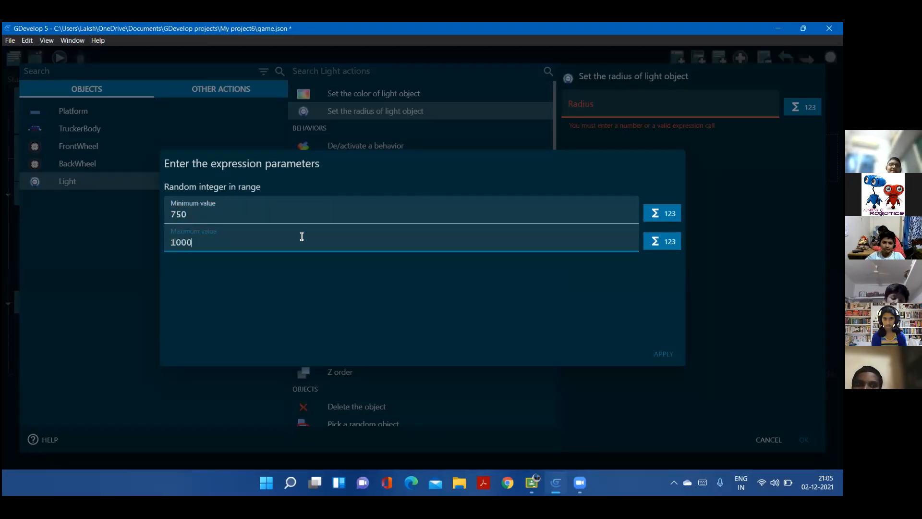
click(664, 353)
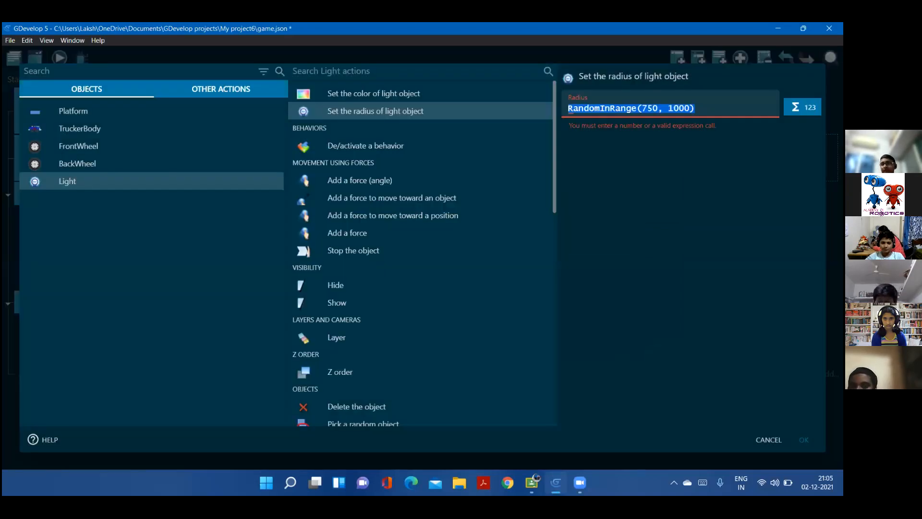
key(Return)
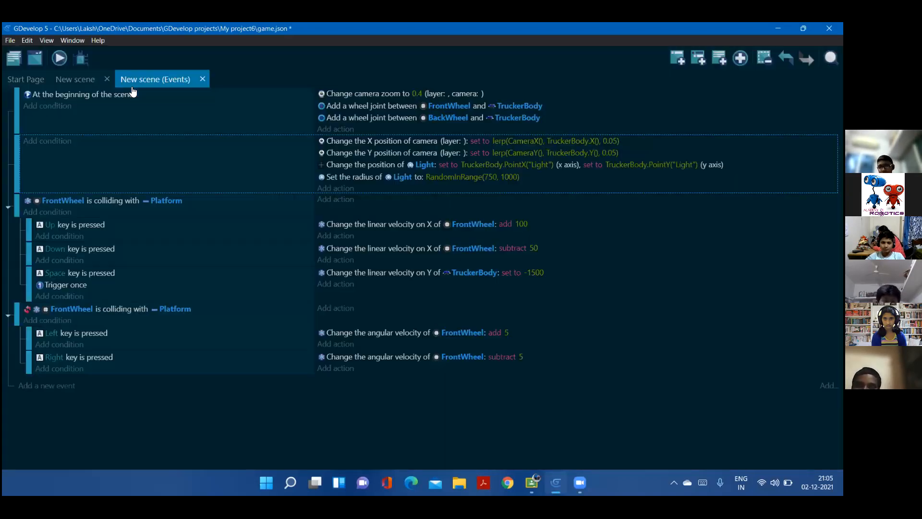
Preview the game from the scene, drive the truck to check the changing light radius, and close the preview windows
click(63, 80)
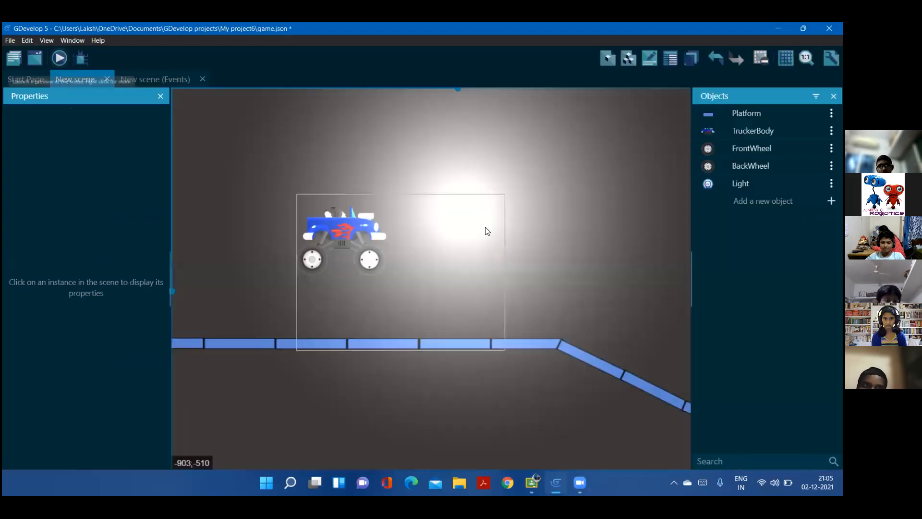
key(ctrl+Return)
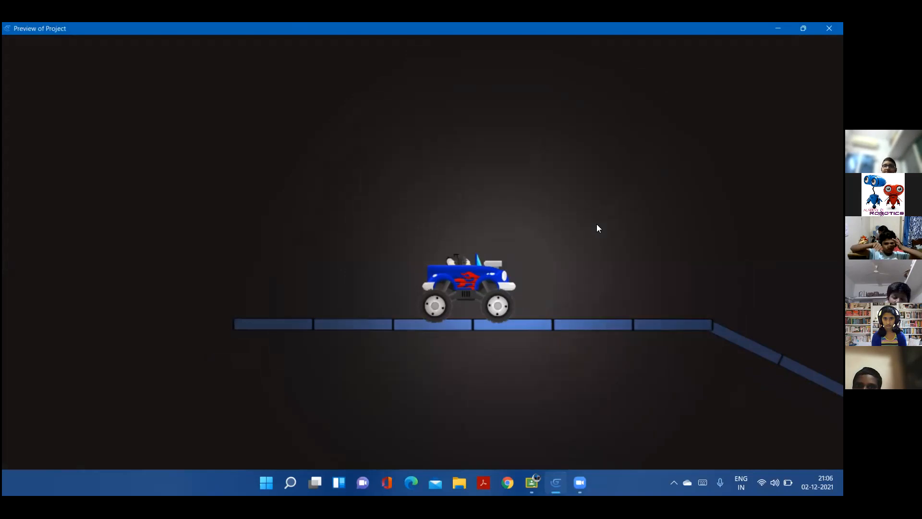
key(Right)
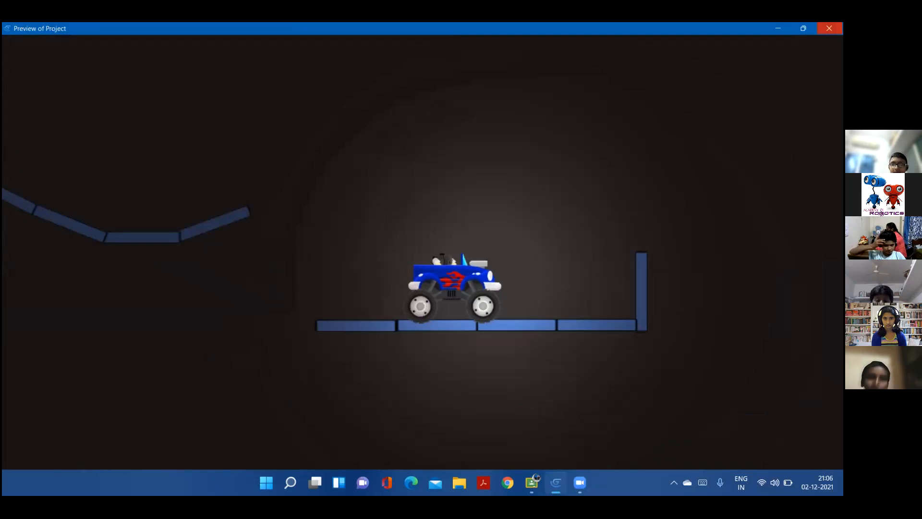
click(829, 28)
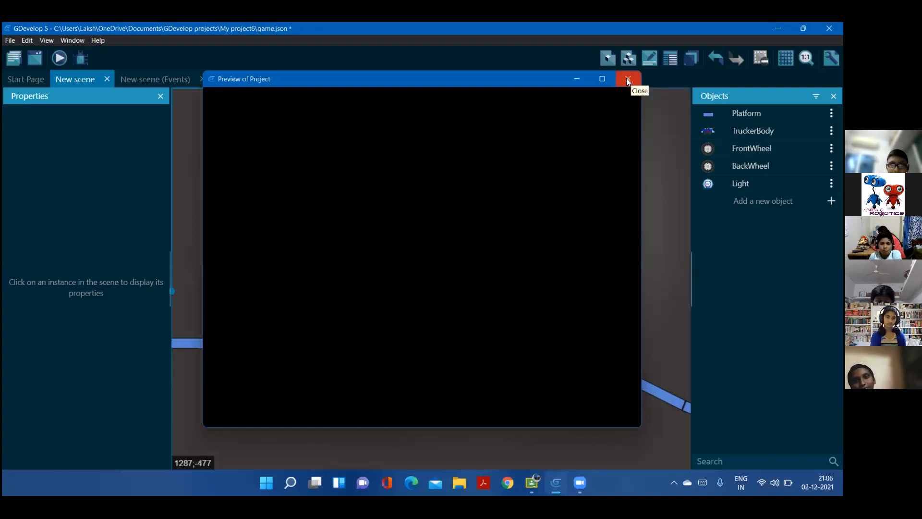
click(627, 78)
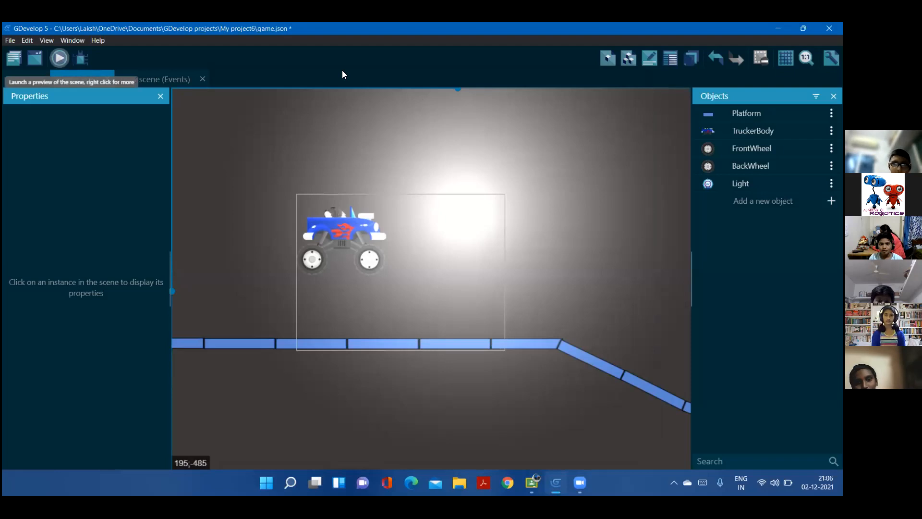